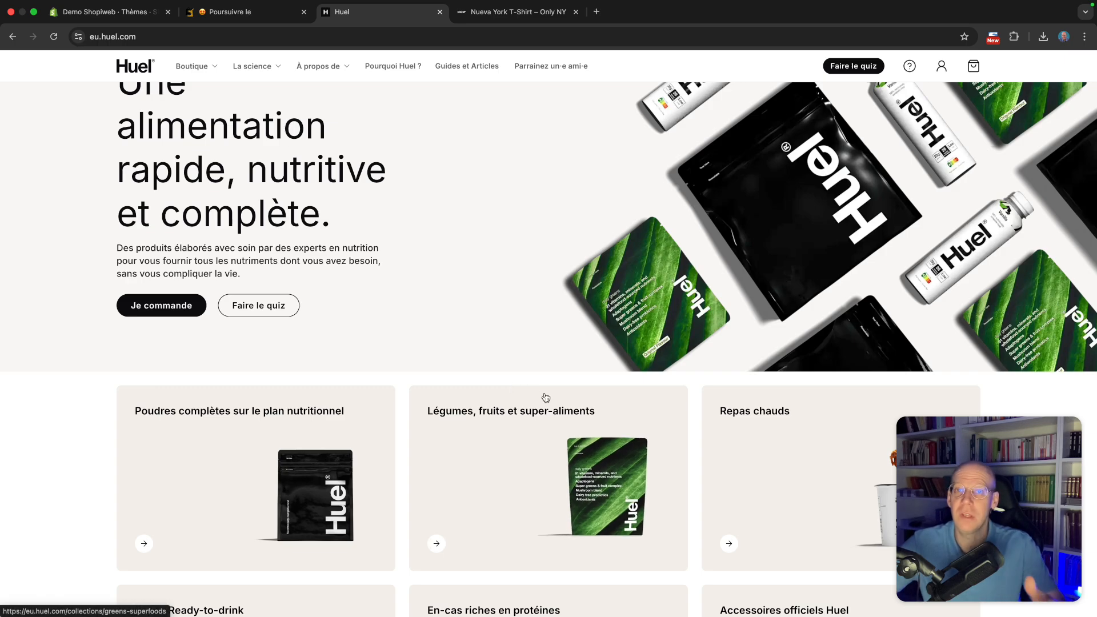
# Scroll through the product category tiles on the Huel homepage
pyautogui.scroll(-3, 566, 403)
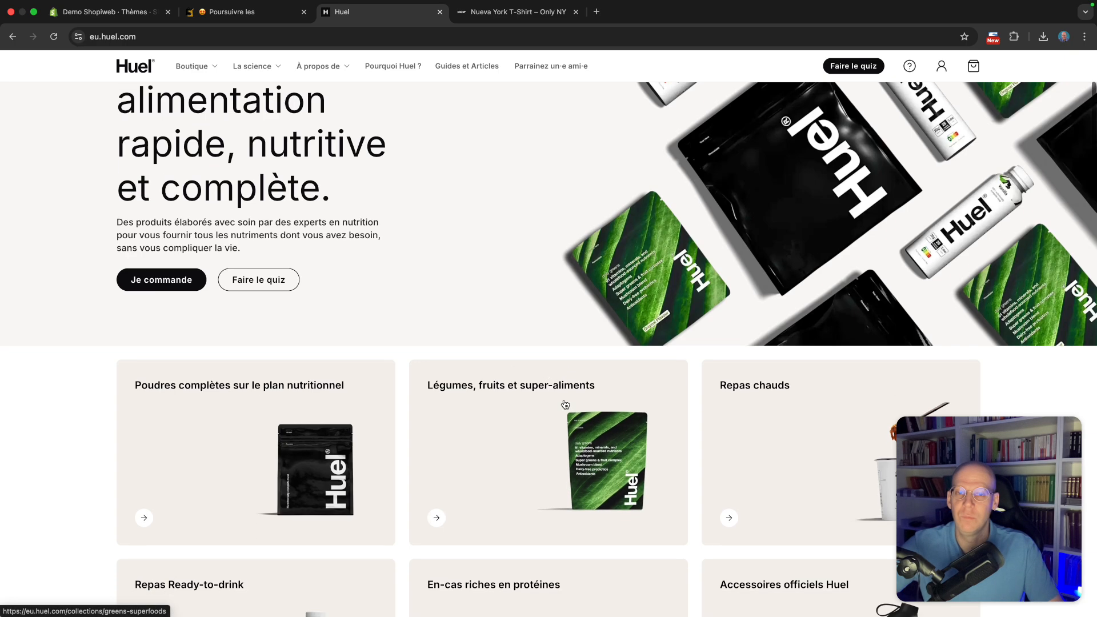
pyautogui.scroll(-3, 566, 403)
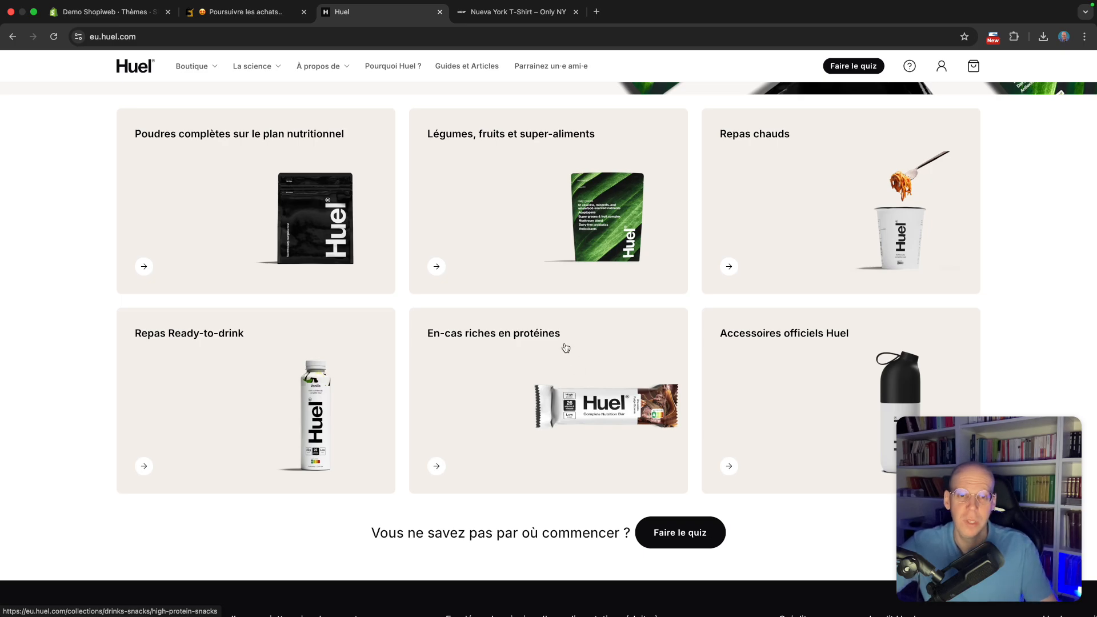
pyautogui.scroll(8, 575, 367)
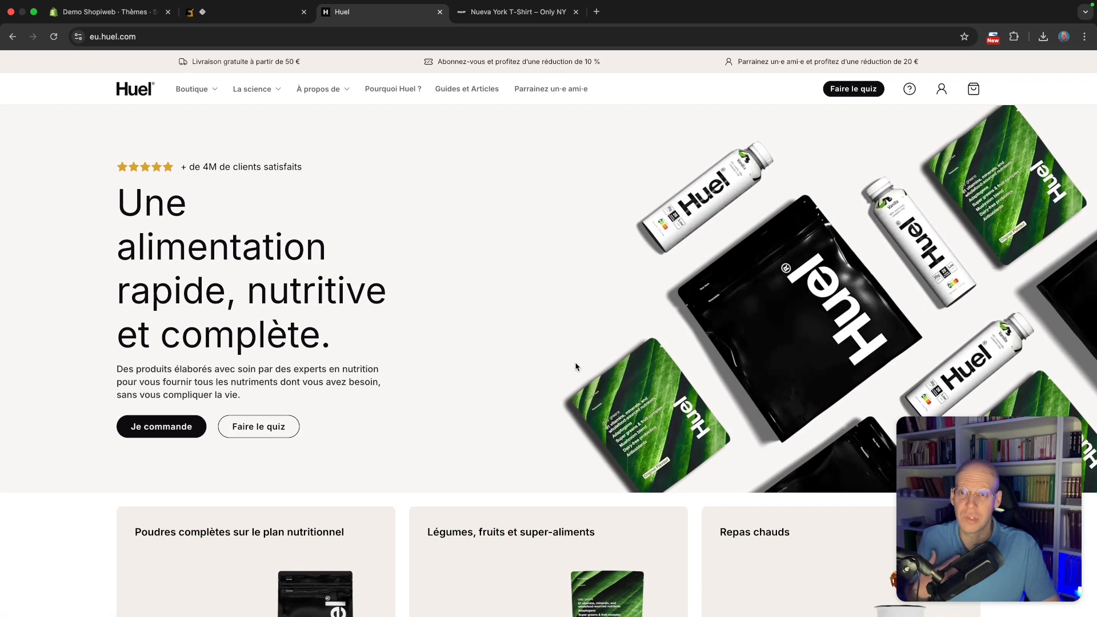
pyautogui.scroll(-6, 577, 368)
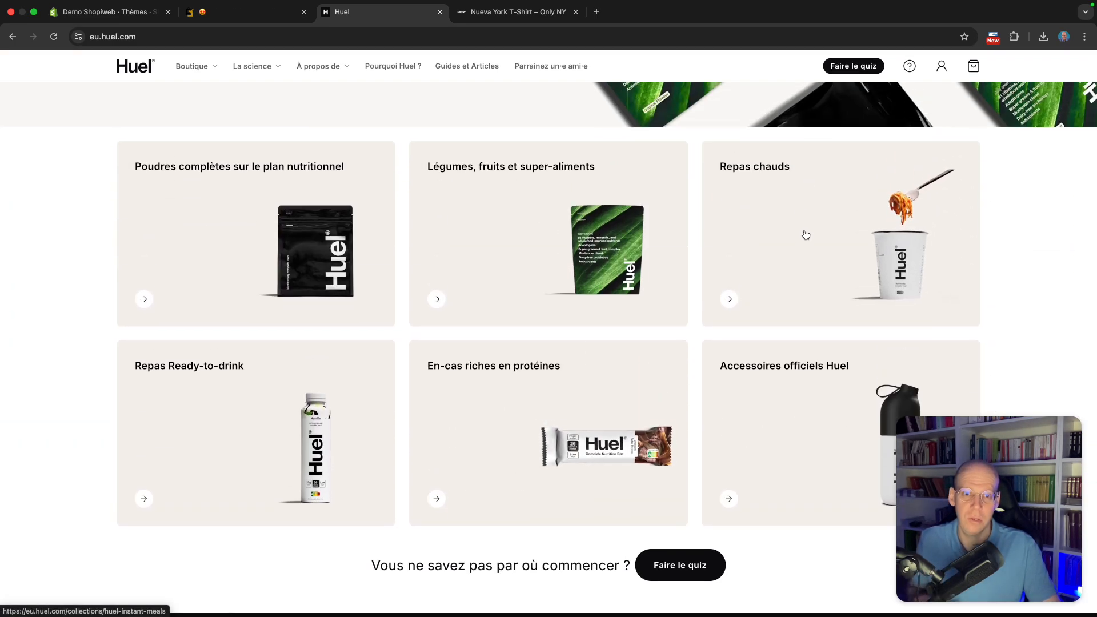
# Open the Repas chauds collection, browse its products, and return to the homepage categories
pyautogui.click(831, 247)
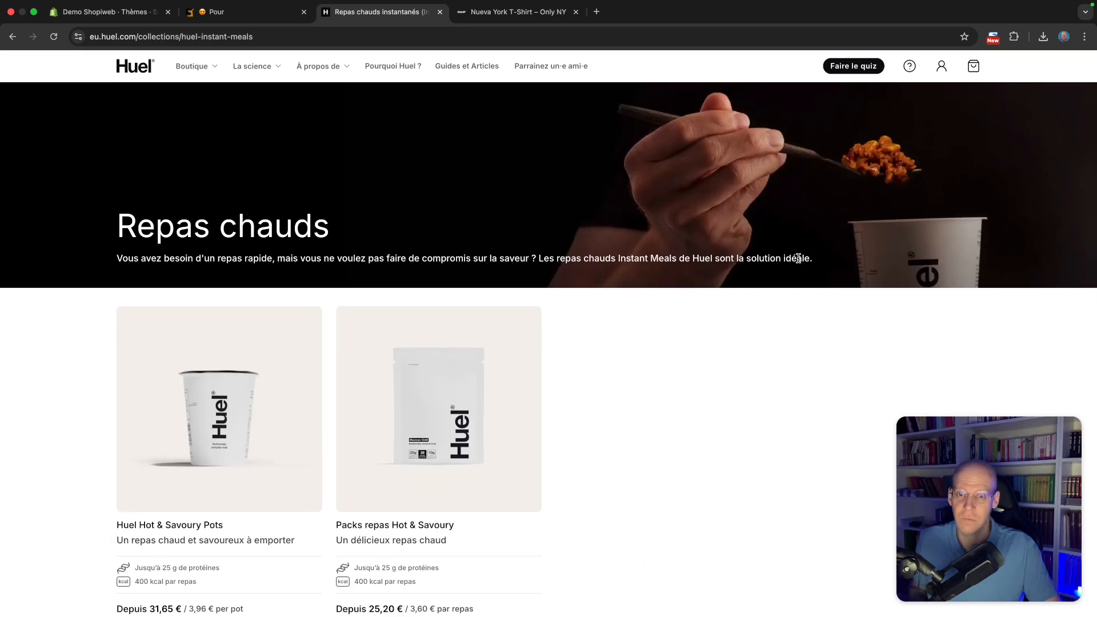
pyautogui.scroll(-1, 438, 301)
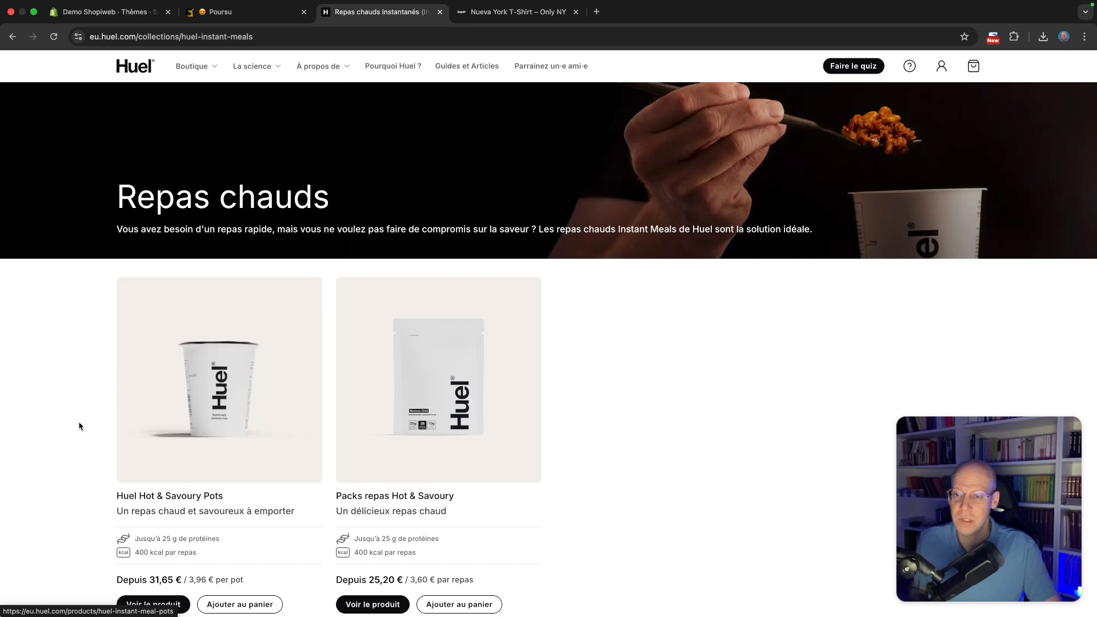
pyautogui.scroll(-1, 103, 416)
pyautogui.scroll(4, 112, 397)
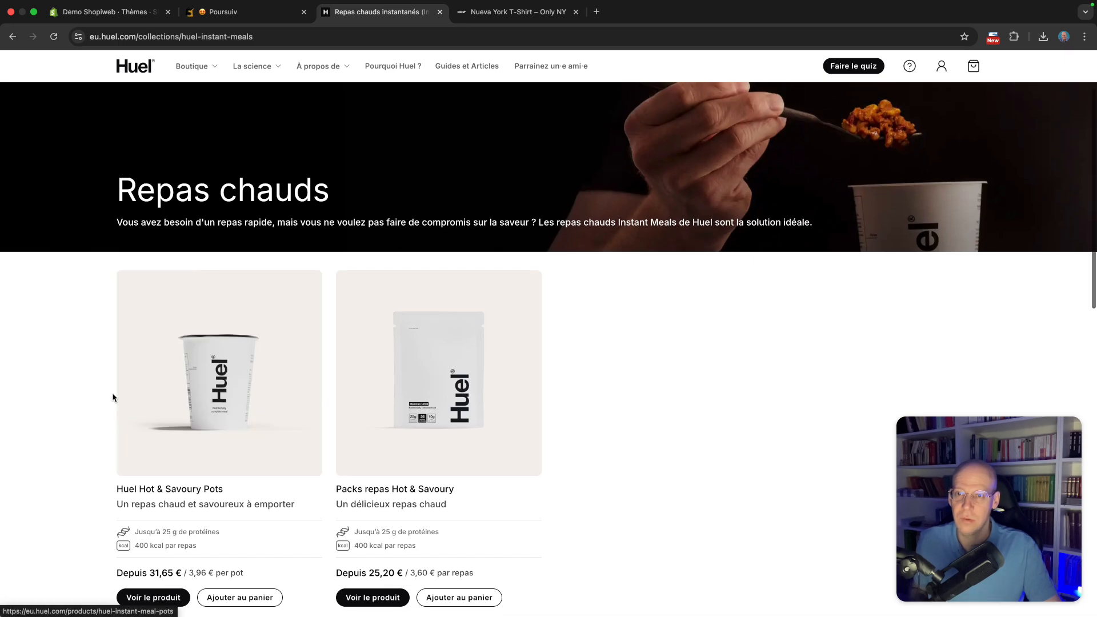
pyautogui.click(13, 38)
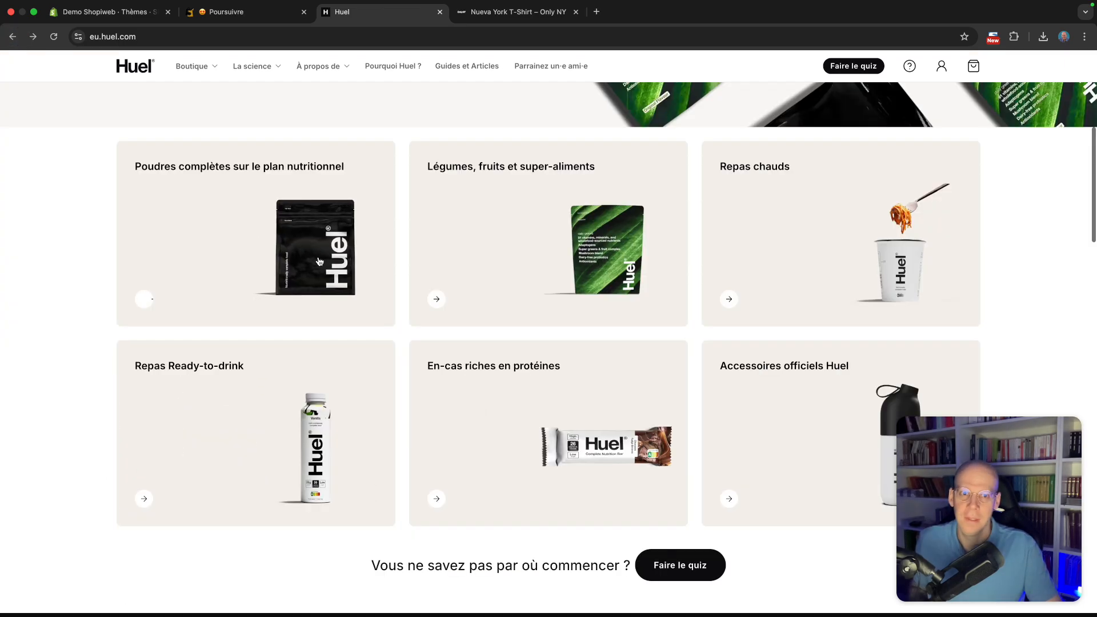
pyautogui.scroll(-2, 551, 392)
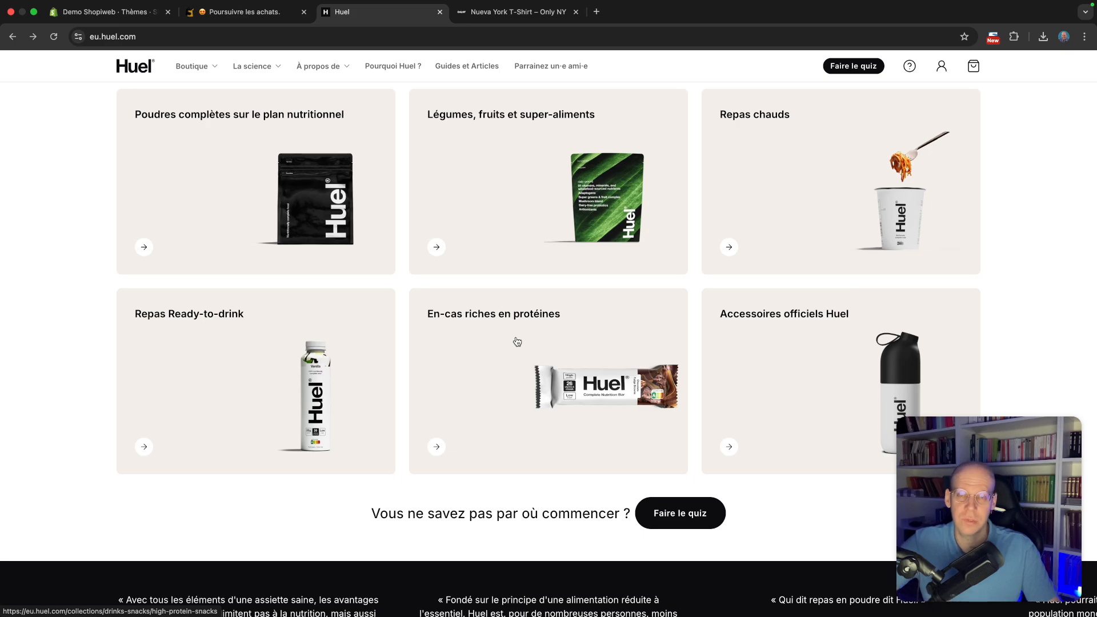
# Switch to the product visuals folder and preview the Hot & Savoury pot, nutrition bar and Ready-to-drink images
pyautogui.hotkey('ctrl', 'Right')
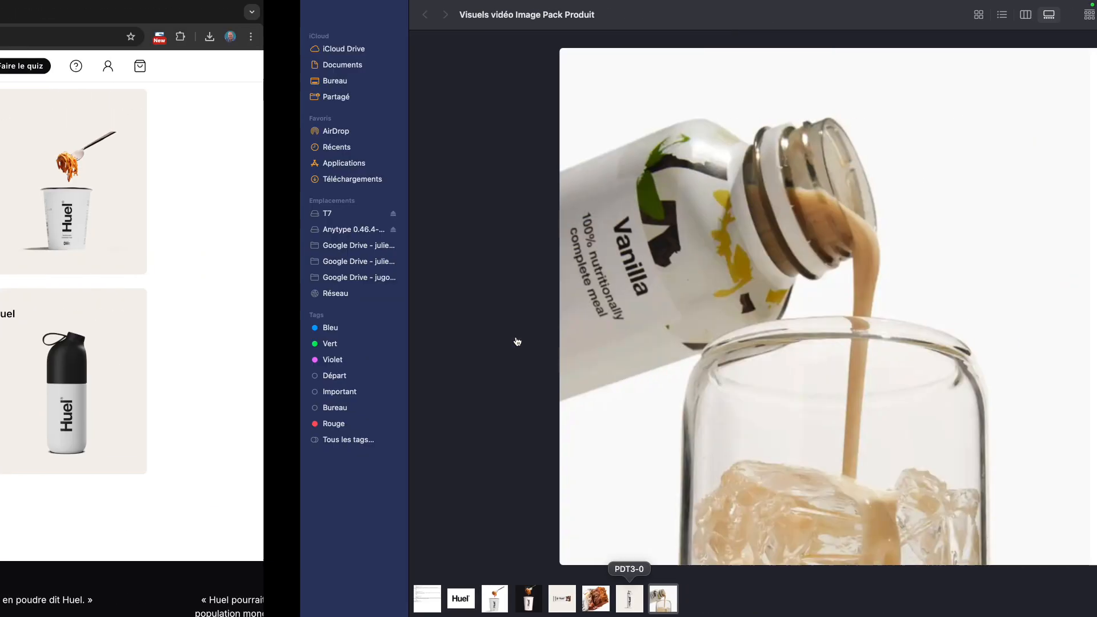
pyautogui.hotkey('ctrl', 'Left')
pyautogui.hotkey('ctrl', 'Right')
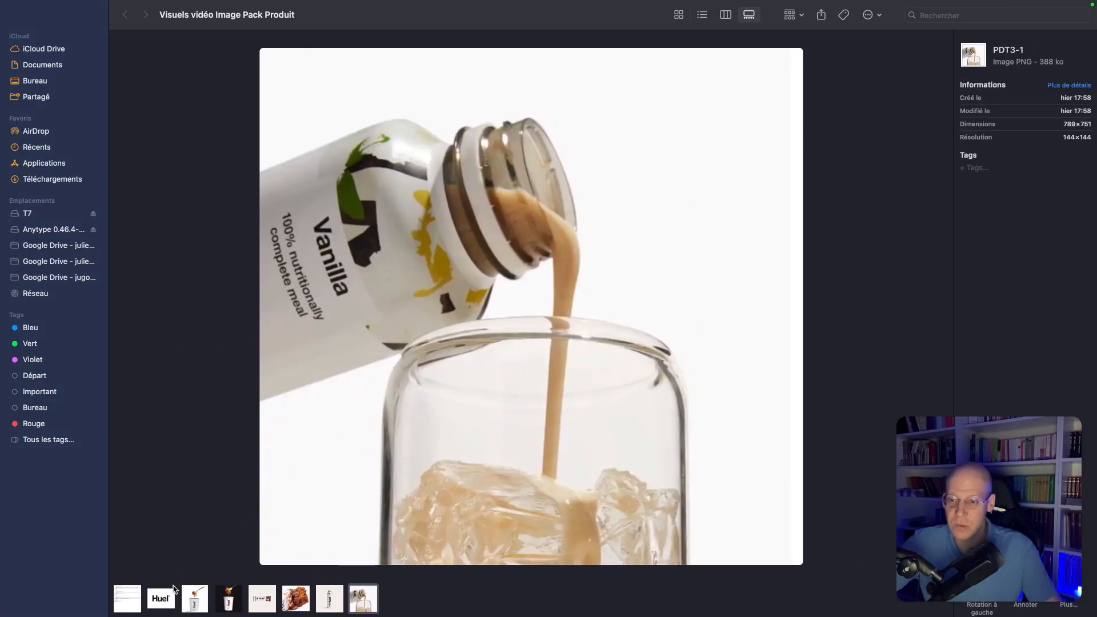
pyautogui.click(194, 600)
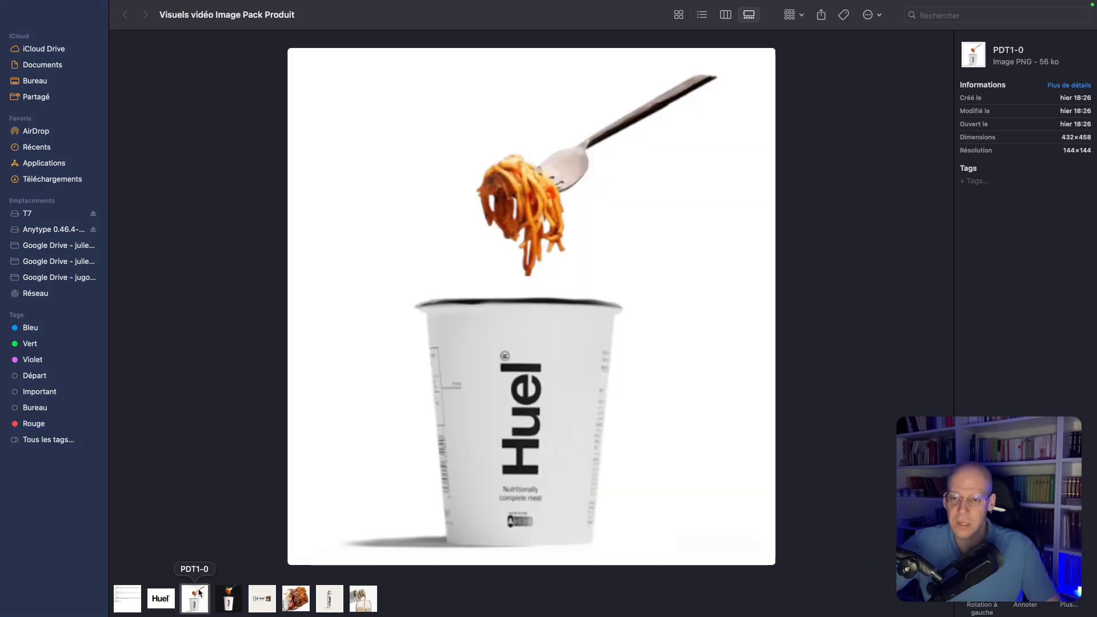
pyautogui.click(263, 600)
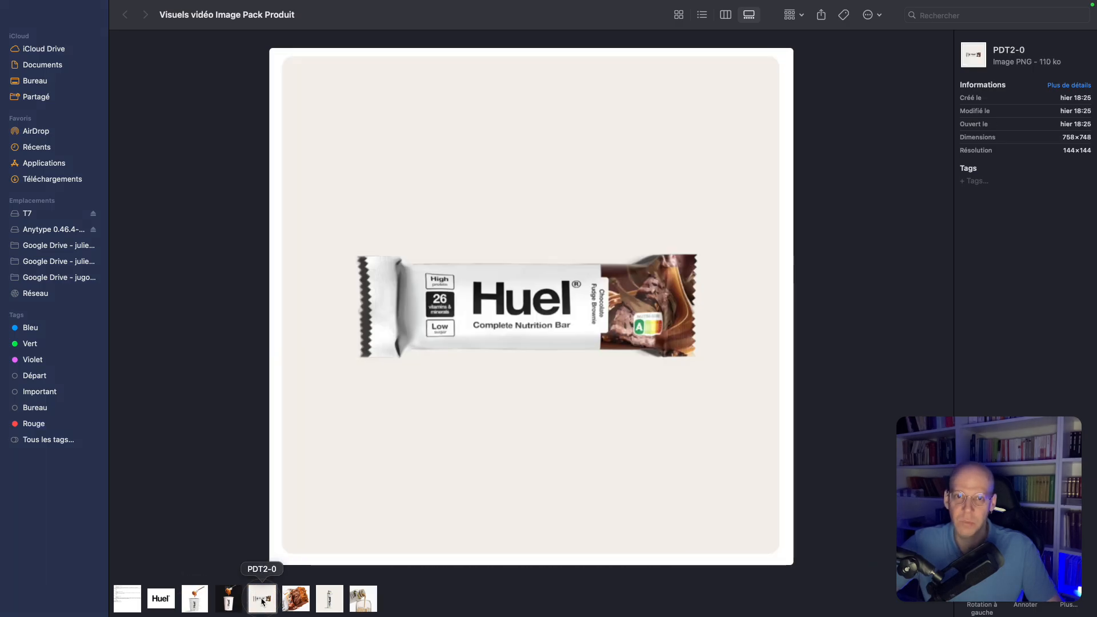
pyautogui.click(339, 596)
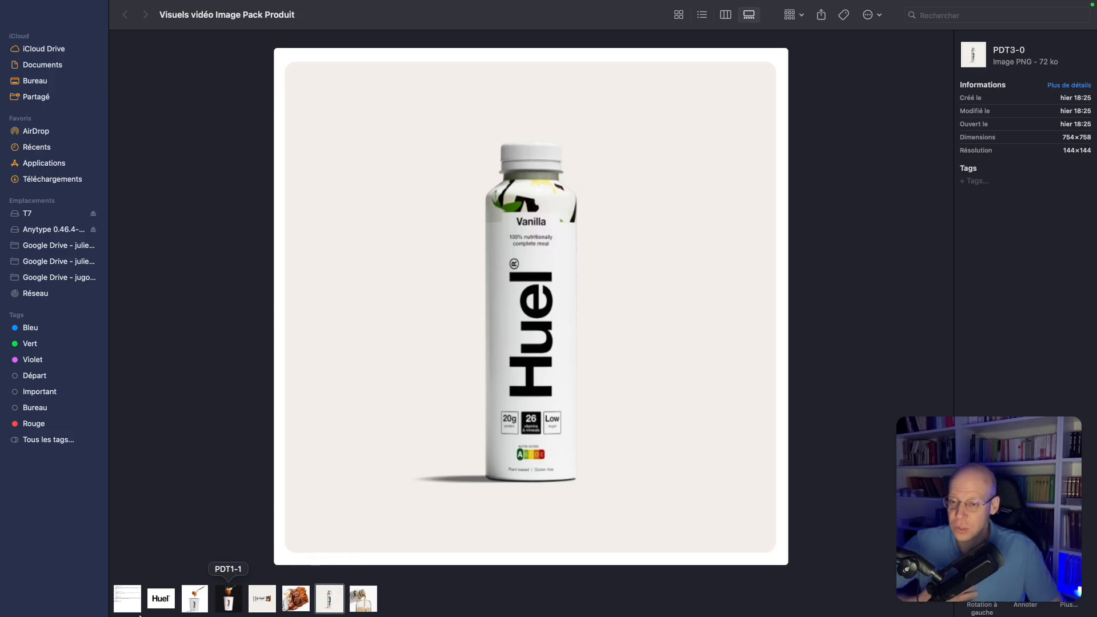
pyautogui.click(119, 601)
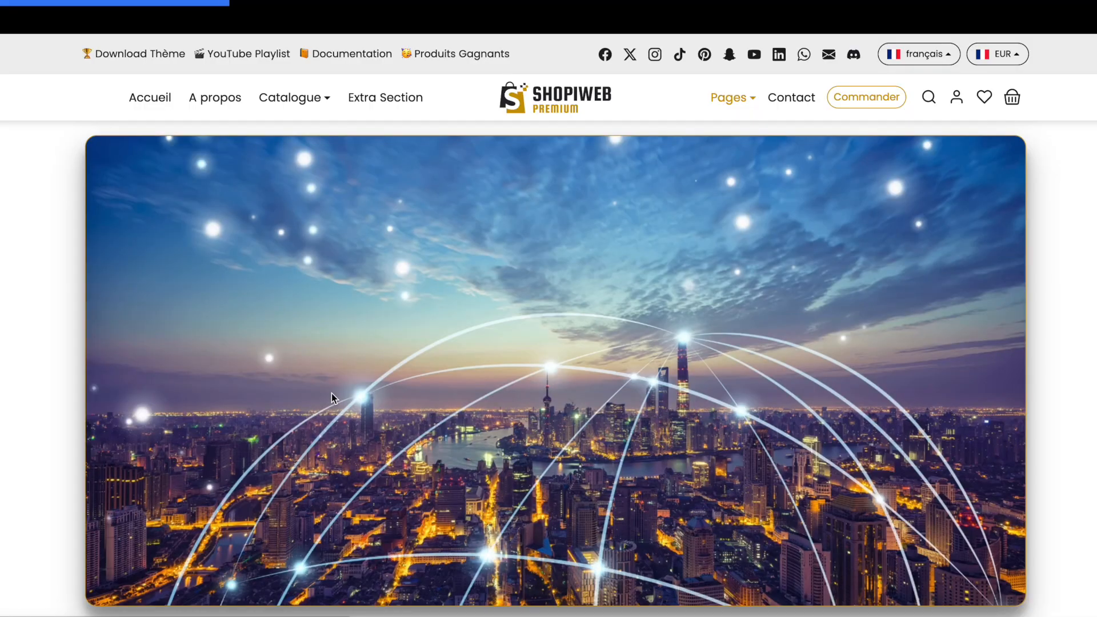
# Review the Huel Nutrition Pack bundle section on the Shopiweb demo store page
pyautogui.scroll(-13, 482, 390)
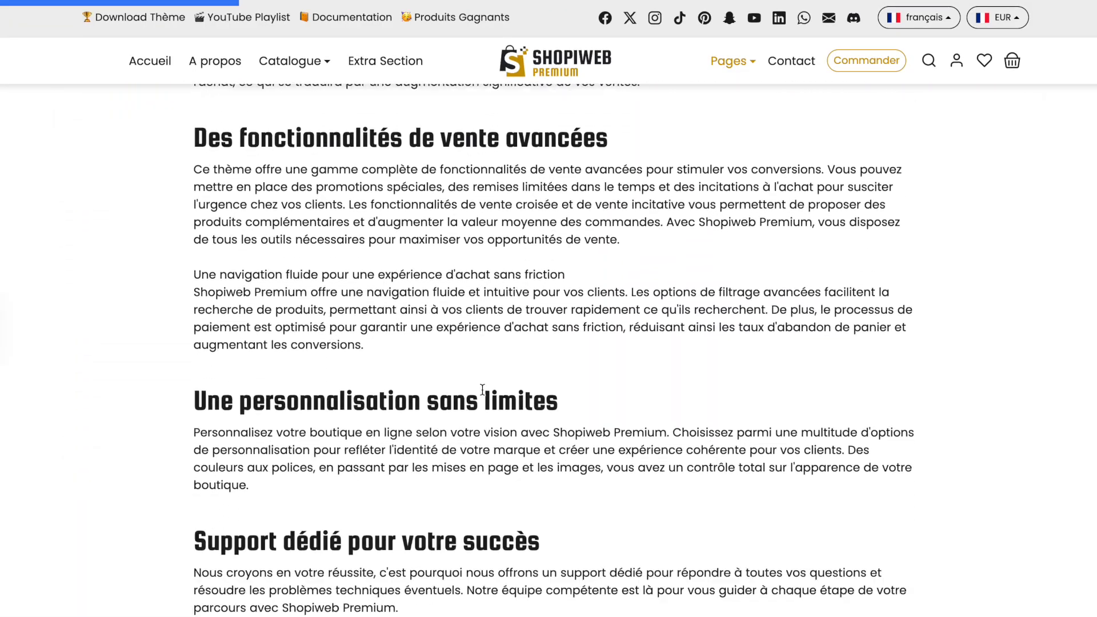
pyautogui.scroll(-20, 482, 390)
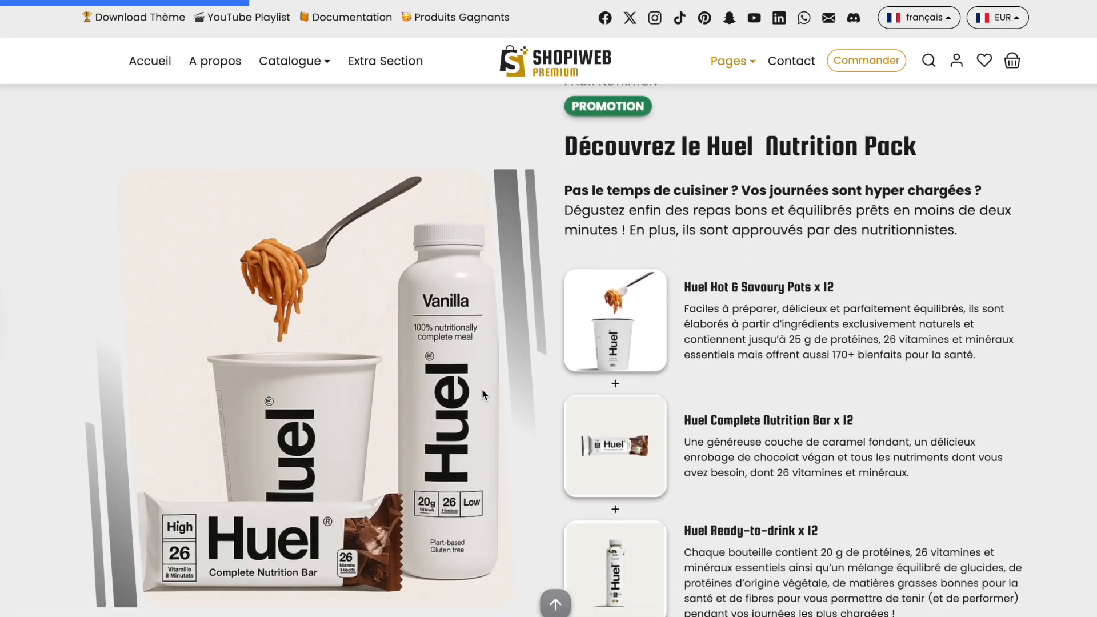
pyautogui.scroll(-3, 481, 388)
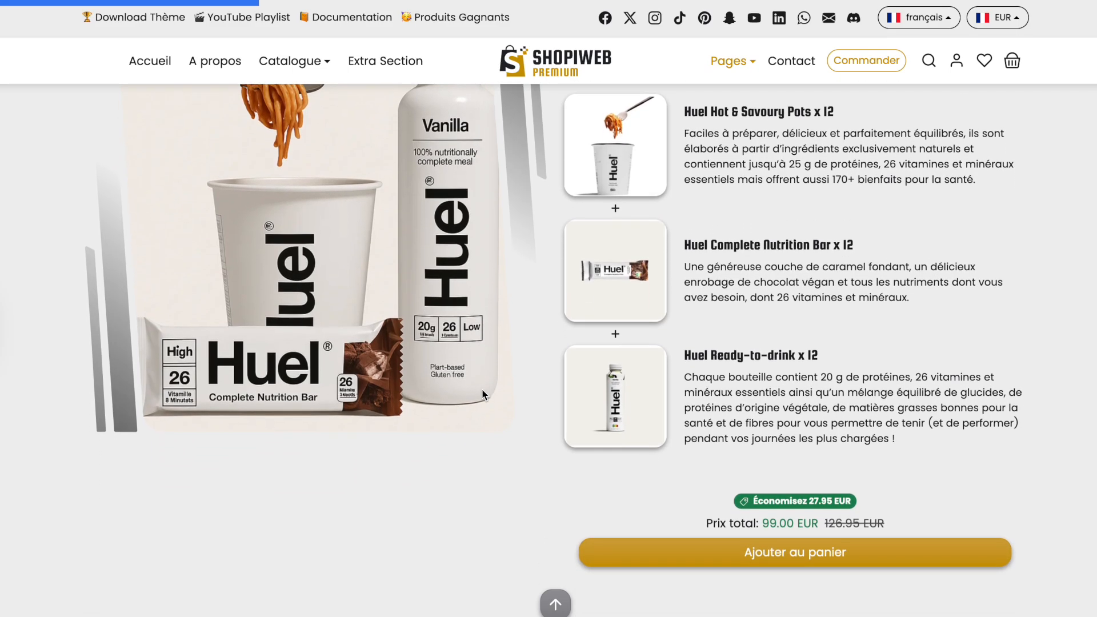
pyautogui.scroll(1, 482, 390)
pyautogui.scroll(-2, 740, 562)
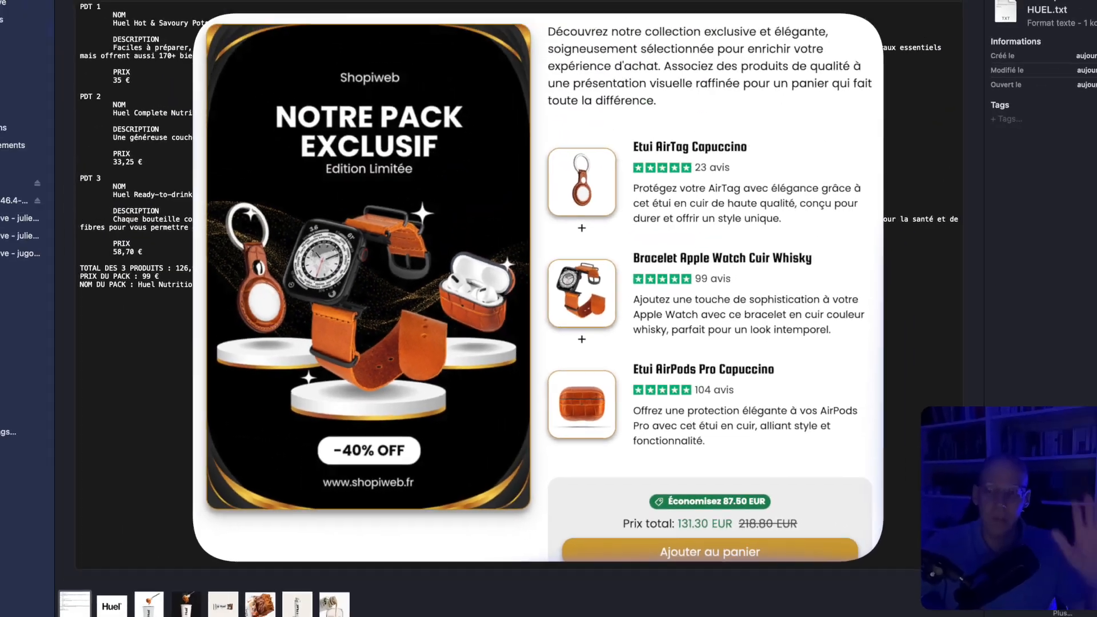
# Preview the Infos-produits-HUEL.txt notes and each of the three product images in the folder
pyautogui.press('space')
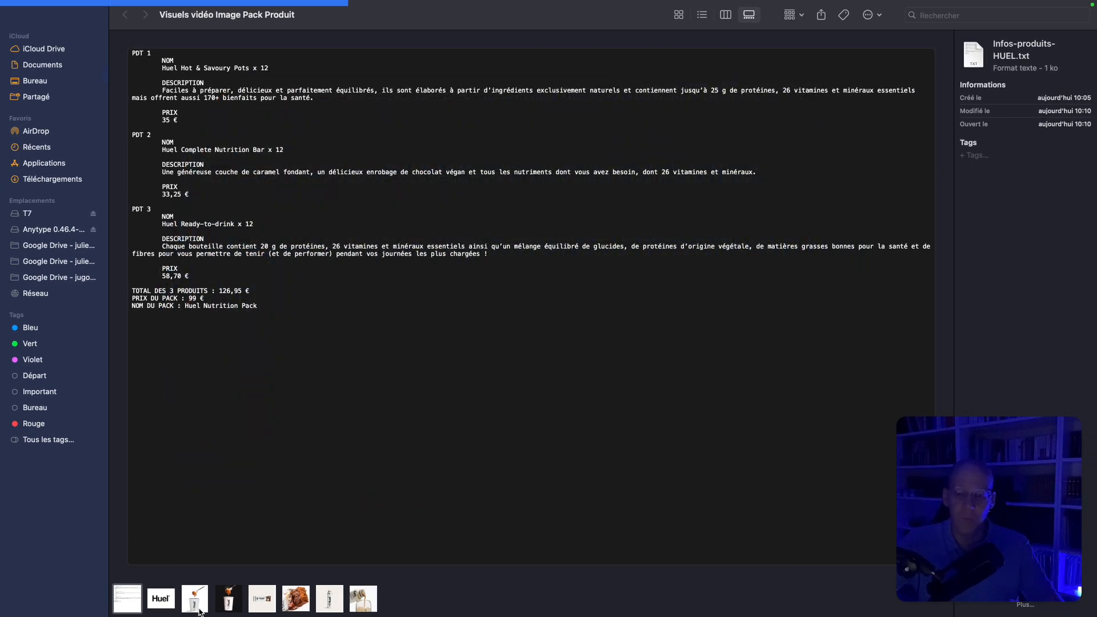
pyautogui.click(197, 606)
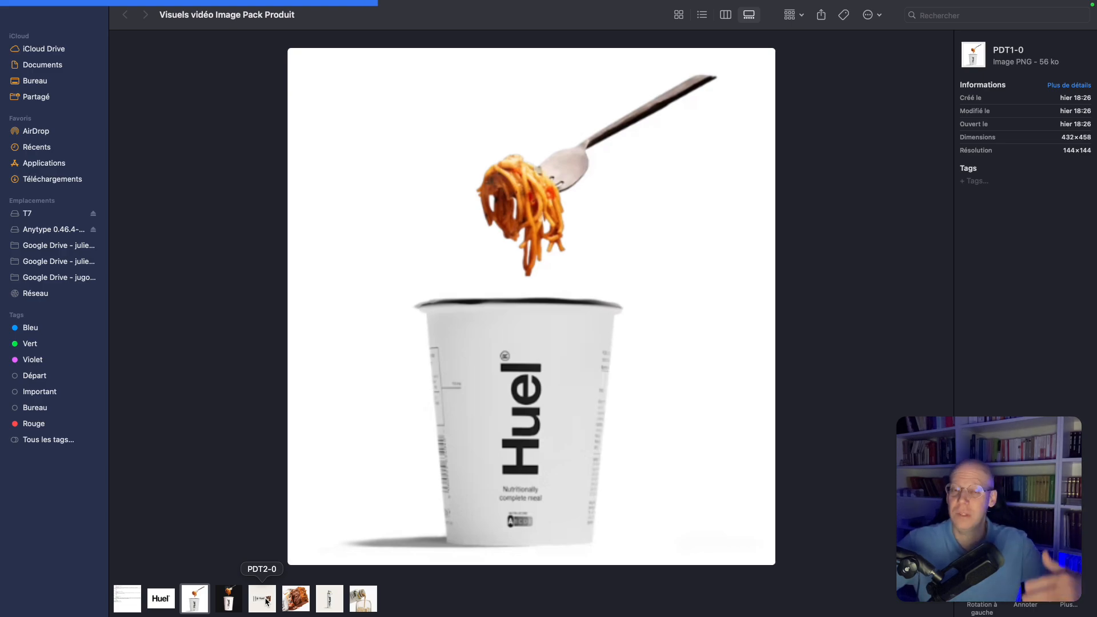
pyautogui.click(191, 598)
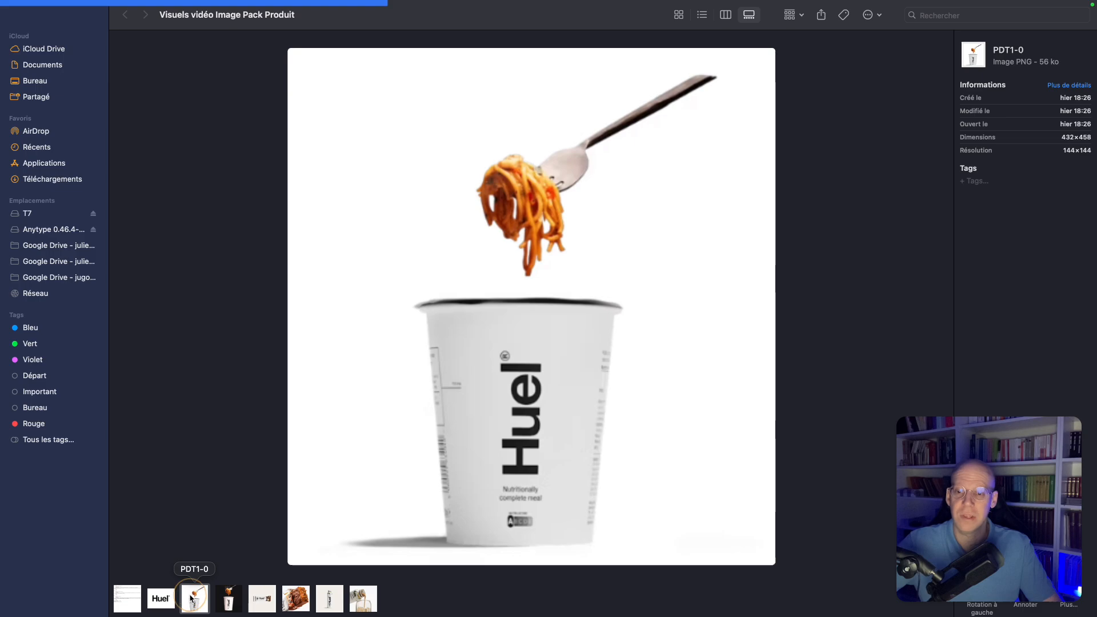
pyautogui.click(262, 600)
pyautogui.click(323, 604)
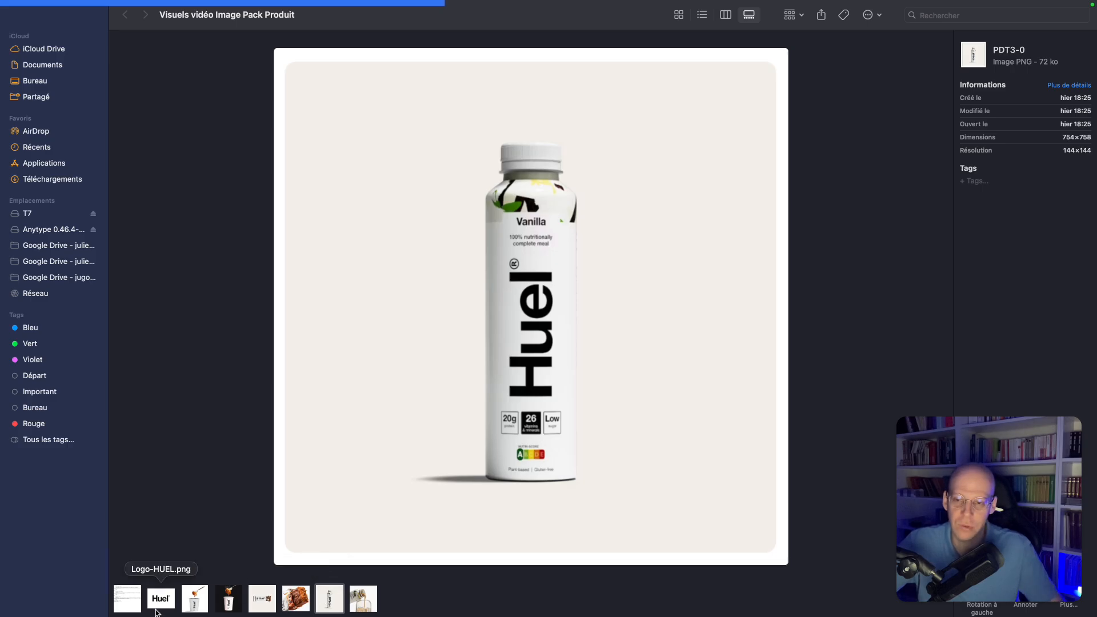
pyautogui.click(127, 600)
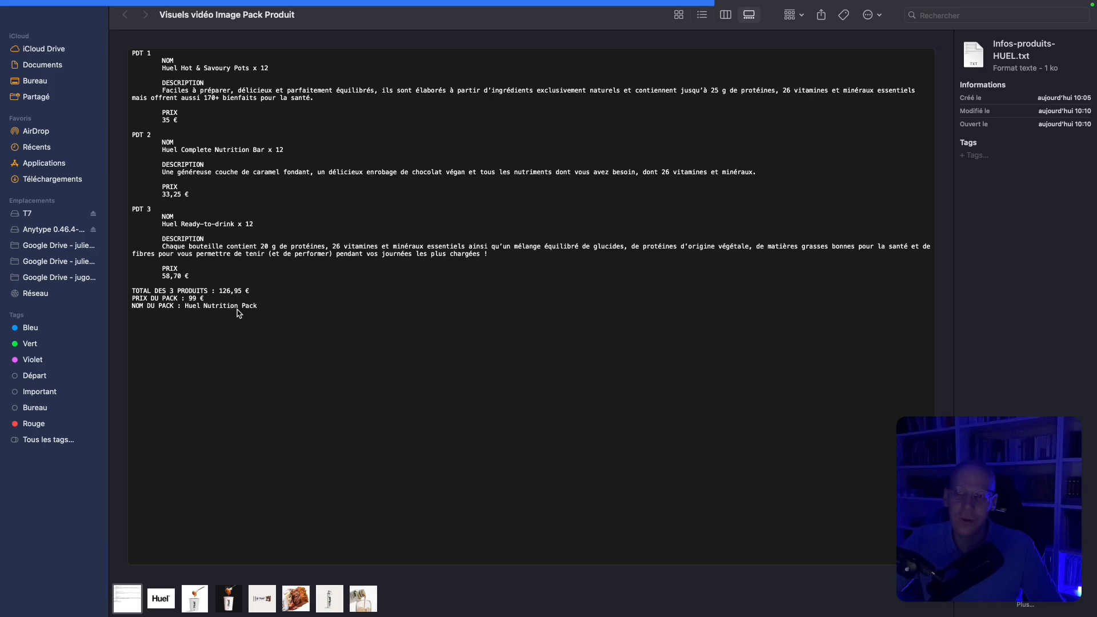
pyautogui.click(198, 600)
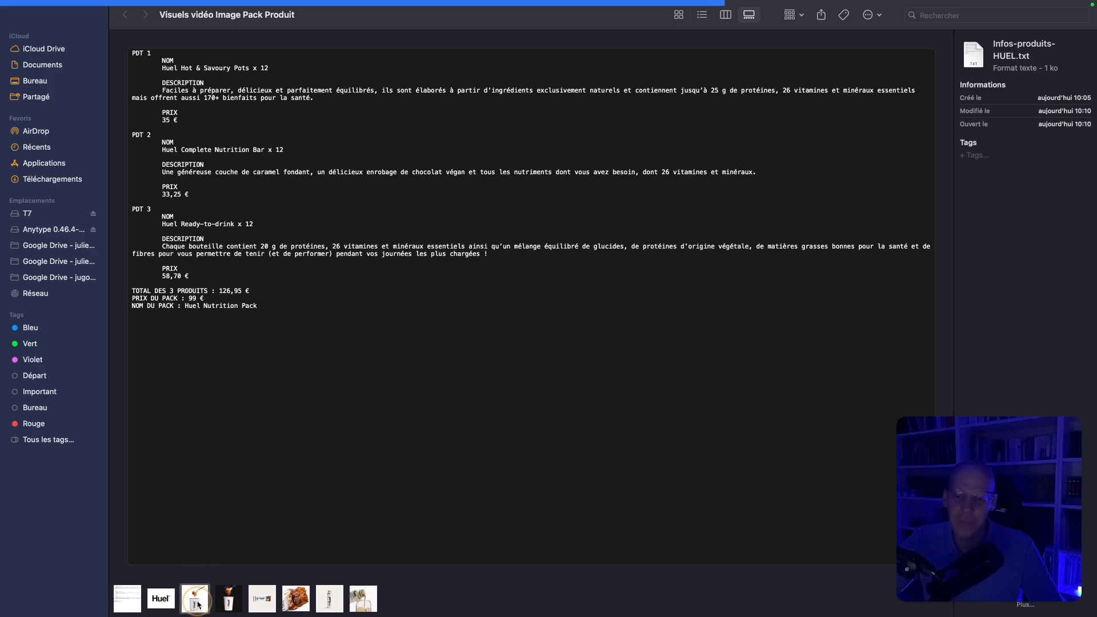
pyautogui.click(262, 600)
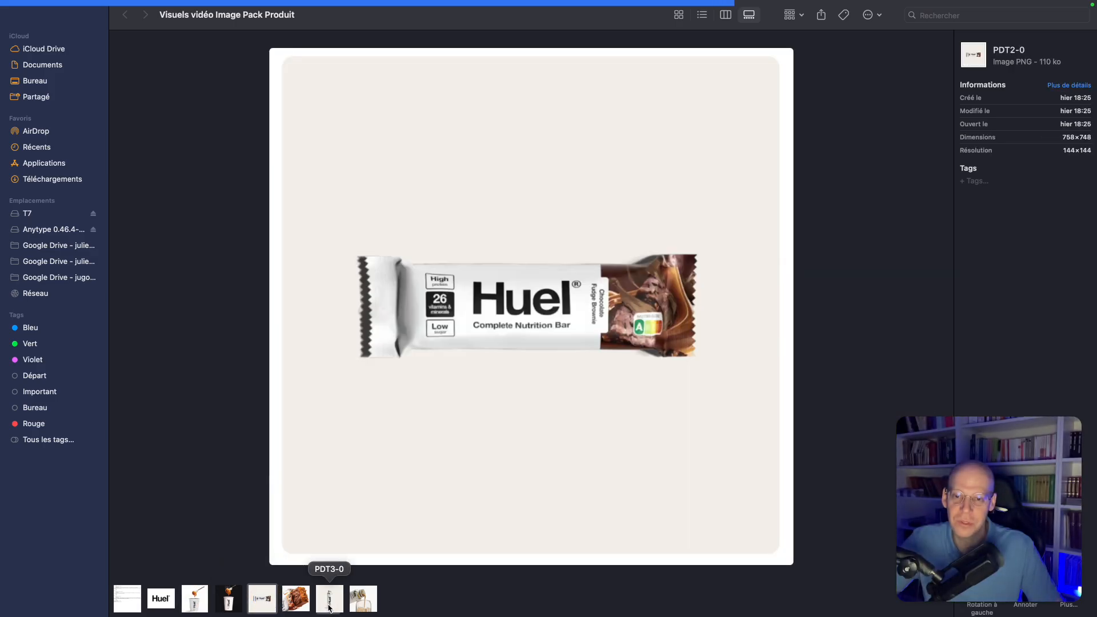
pyautogui.click(330, 606)
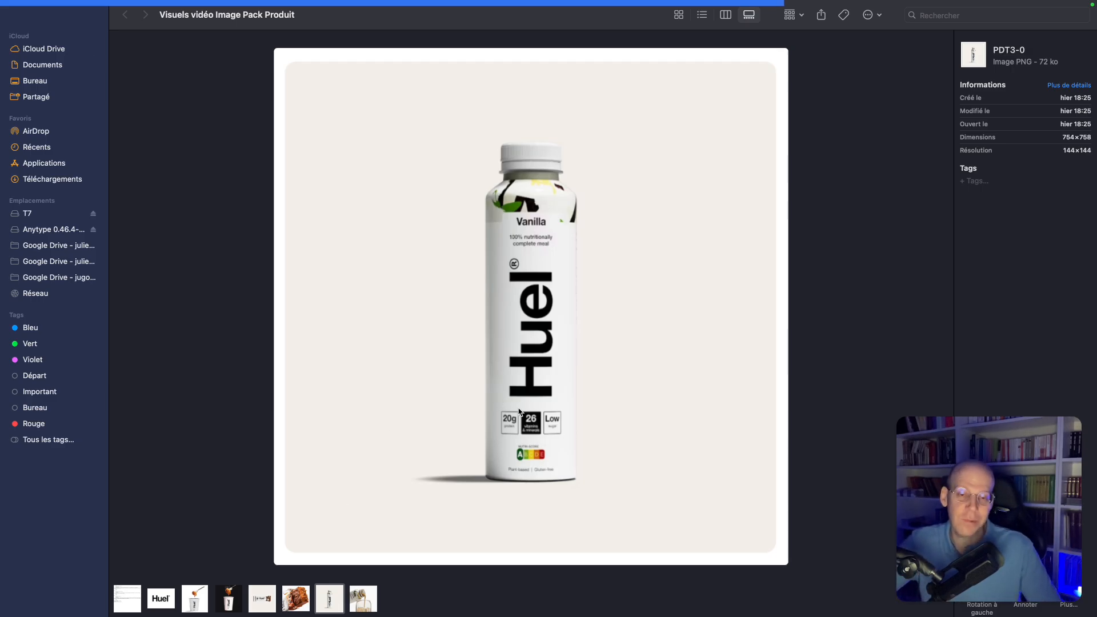
# Switch to ChatGPT and write the prompt "créé une image d'un pack produit regroupant ces produits en pièce jointe"
pyautogui.hotkey('ctrl', 'Right')
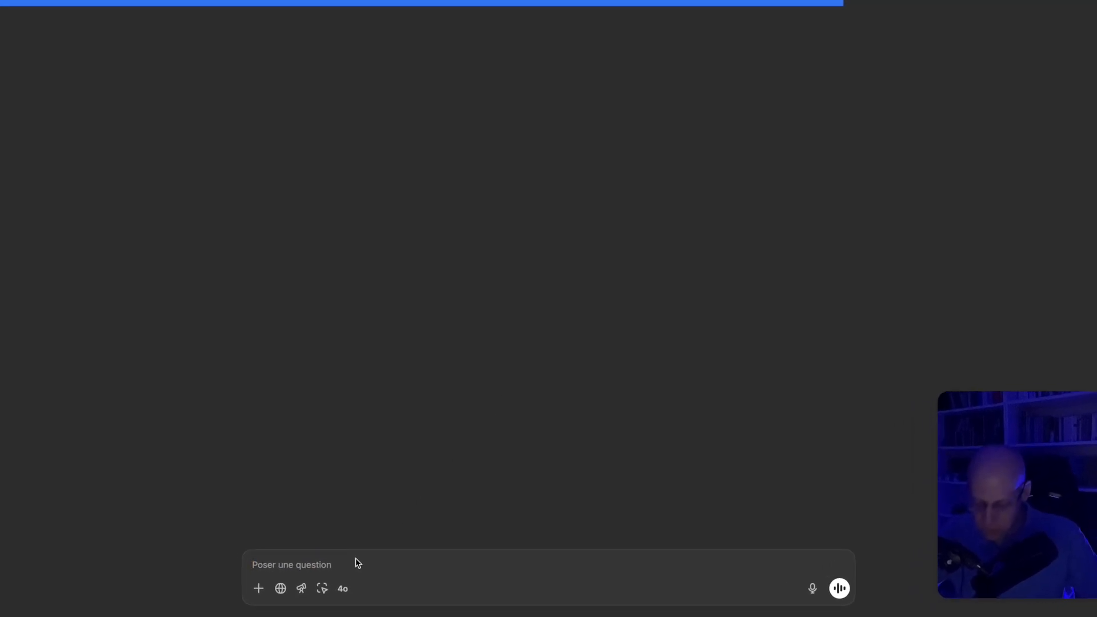
pyautogui.write('créé ')
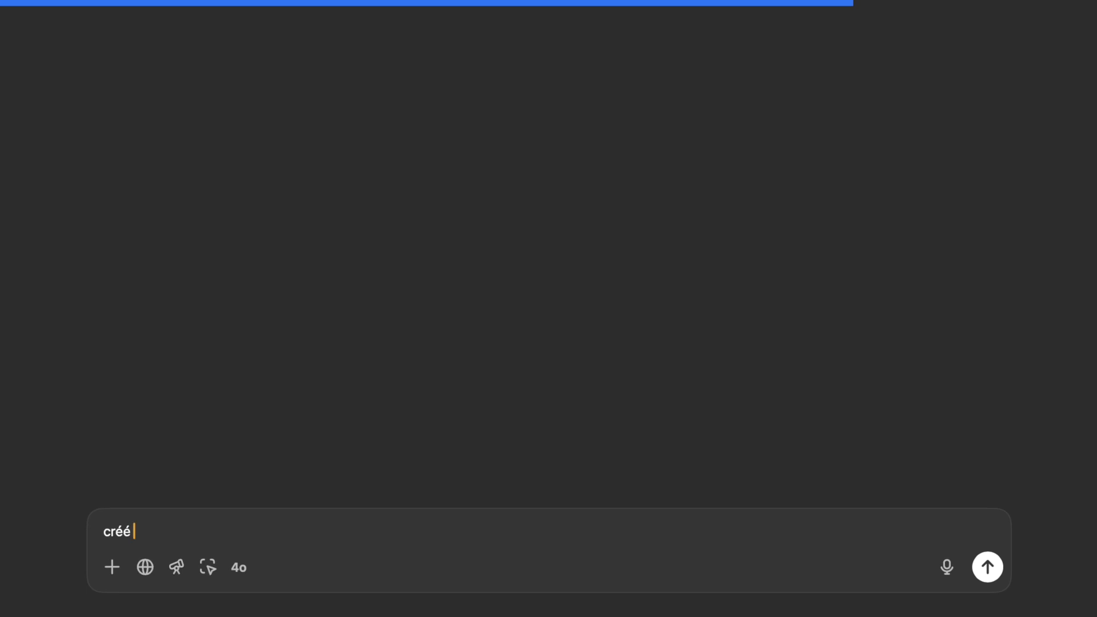
pyautogui.write("une image d'un pac")
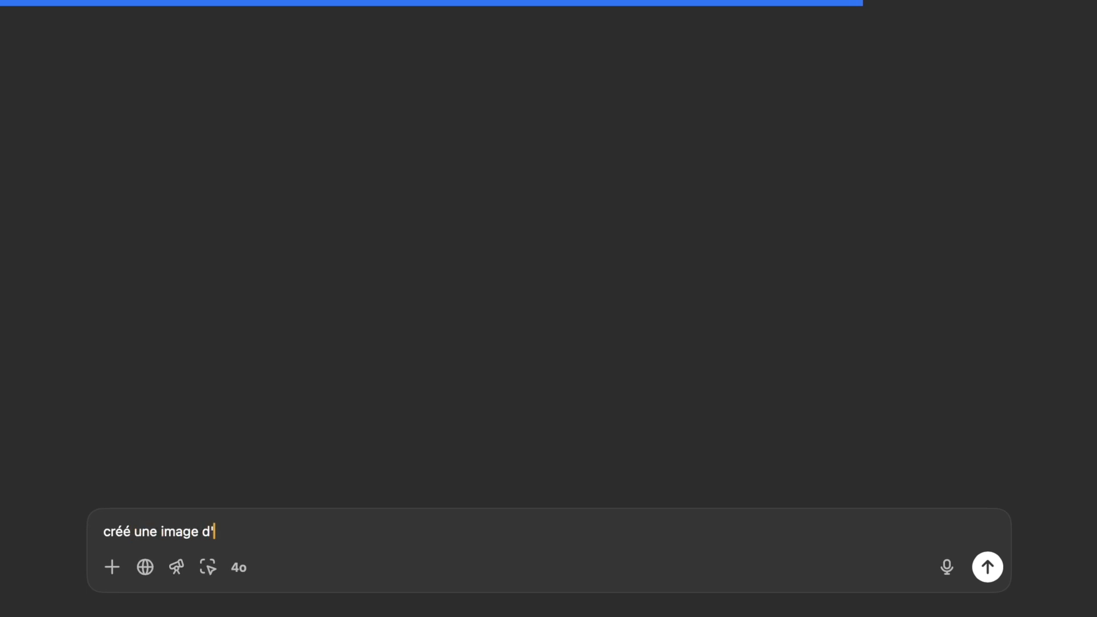
pyautogui.write('k produit')
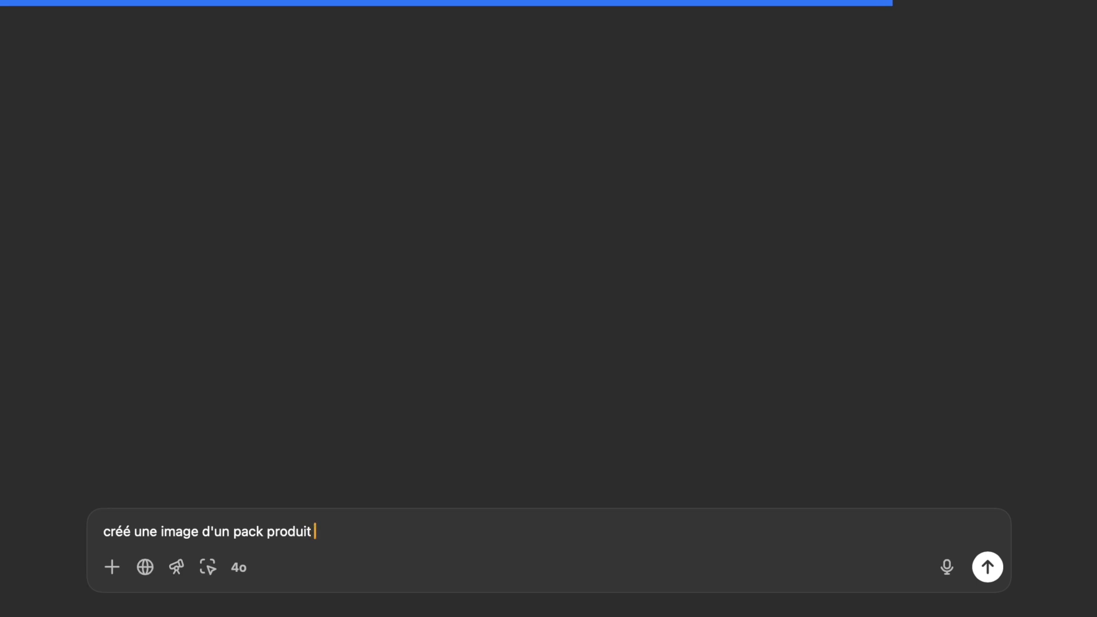
pyautogui.write(' regroupant')
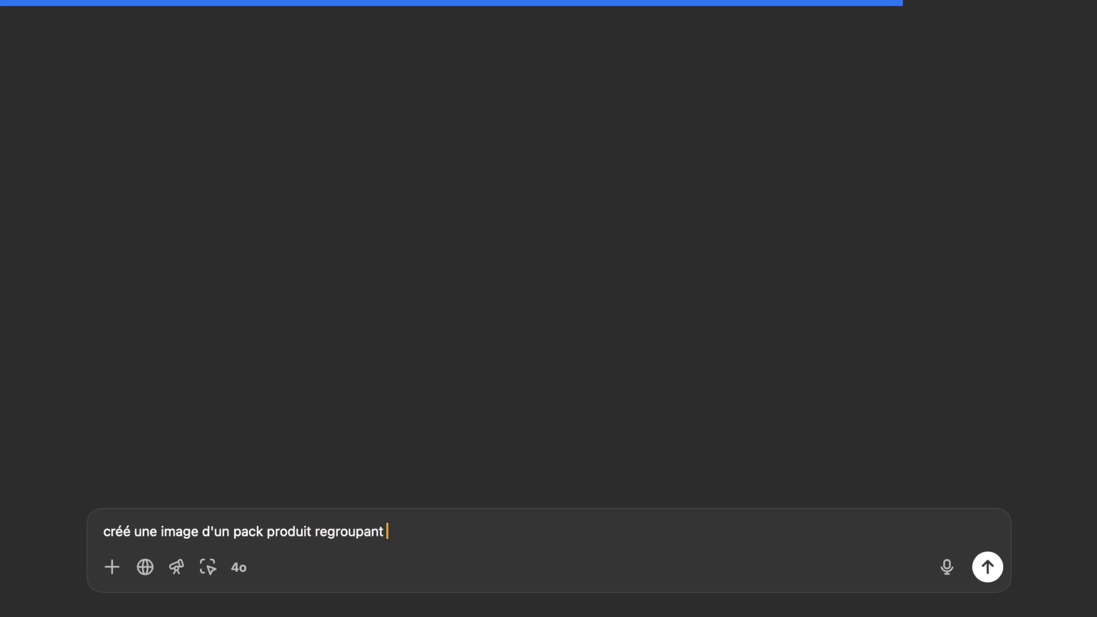
pyautogui.write(' ces produits')
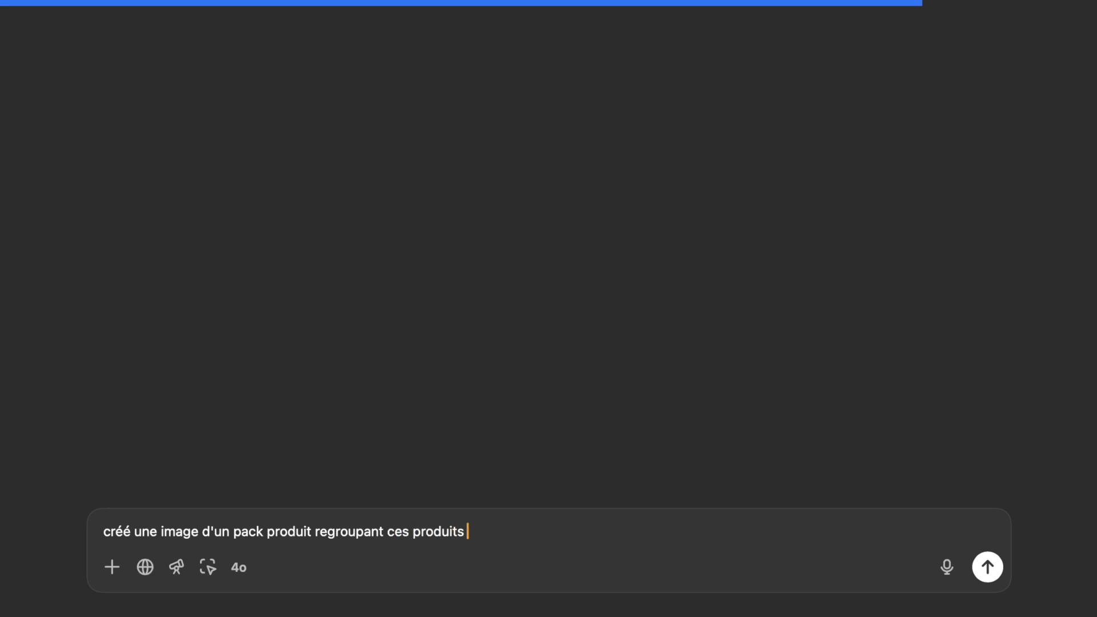
pyautogui.write(' en pièce jointe')
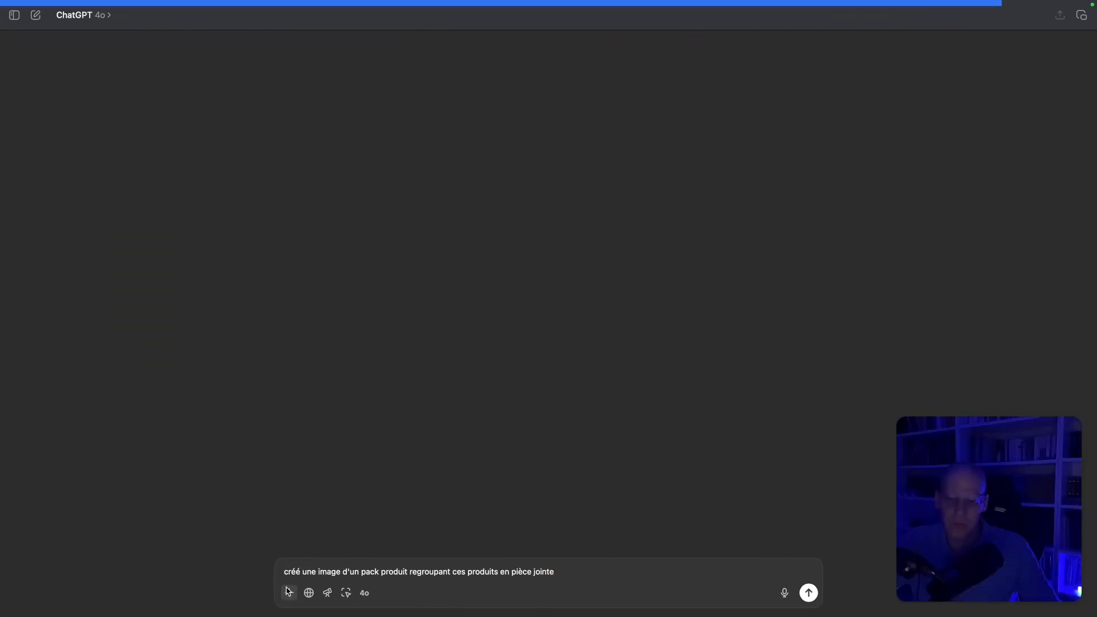
# Attach the PDT1-0, PDT2-0 and PDT3-0 images to the prompt and send it to ChatGPT
pyautogui.click(289, 593)
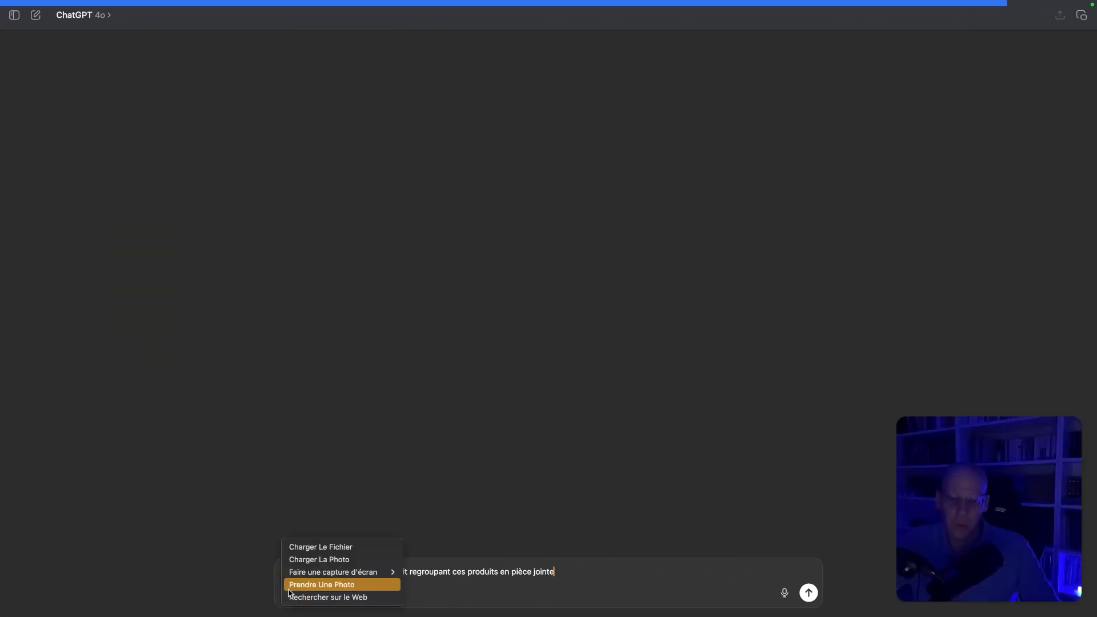
pyautogui.click(307, 548)
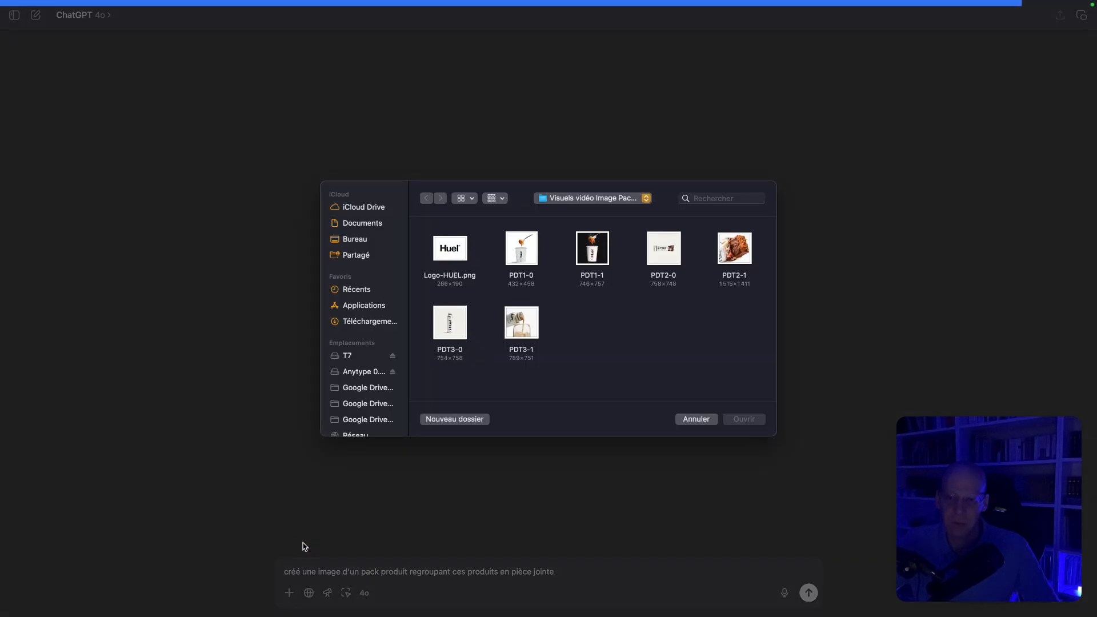
pyautogui.click(600, 258)
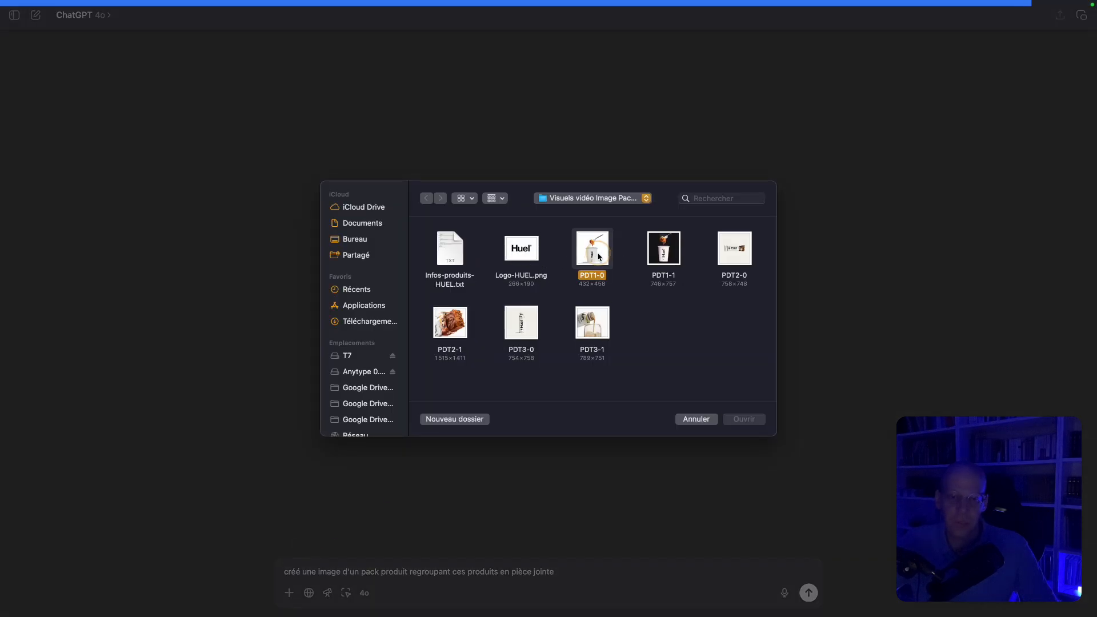
pyautogui.keyDown('super'); pyautogui.click(742, 249); pyautogui.keyUp('super')
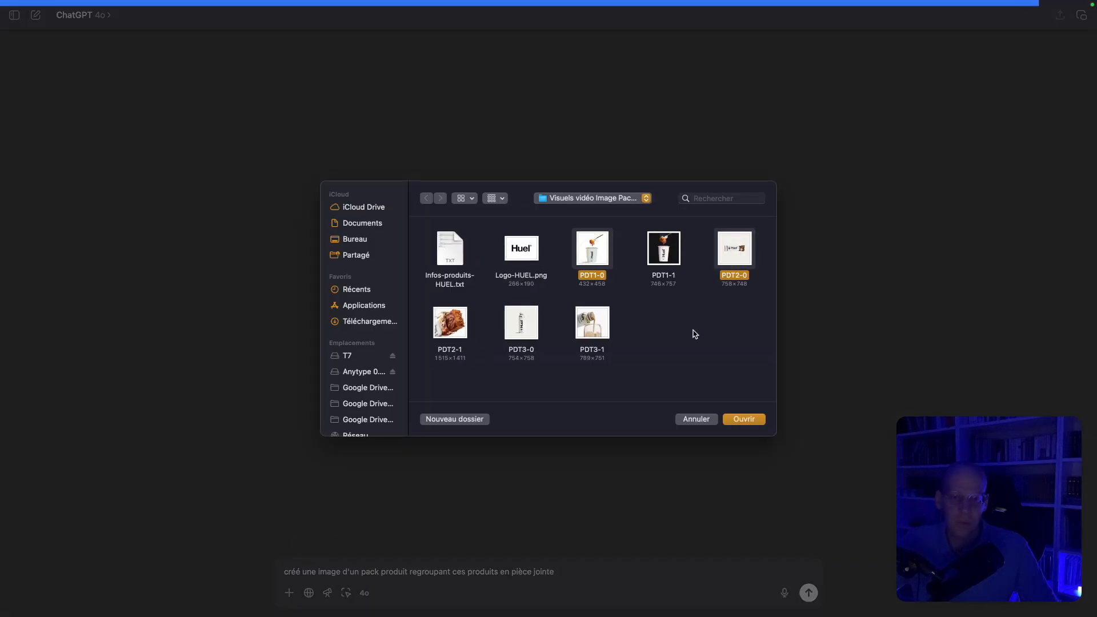
pyautogui.keyDown('super'); pyautogui.click(530, 334); pyautogui.keyUp('super')
pyautogui.click(744, 419)
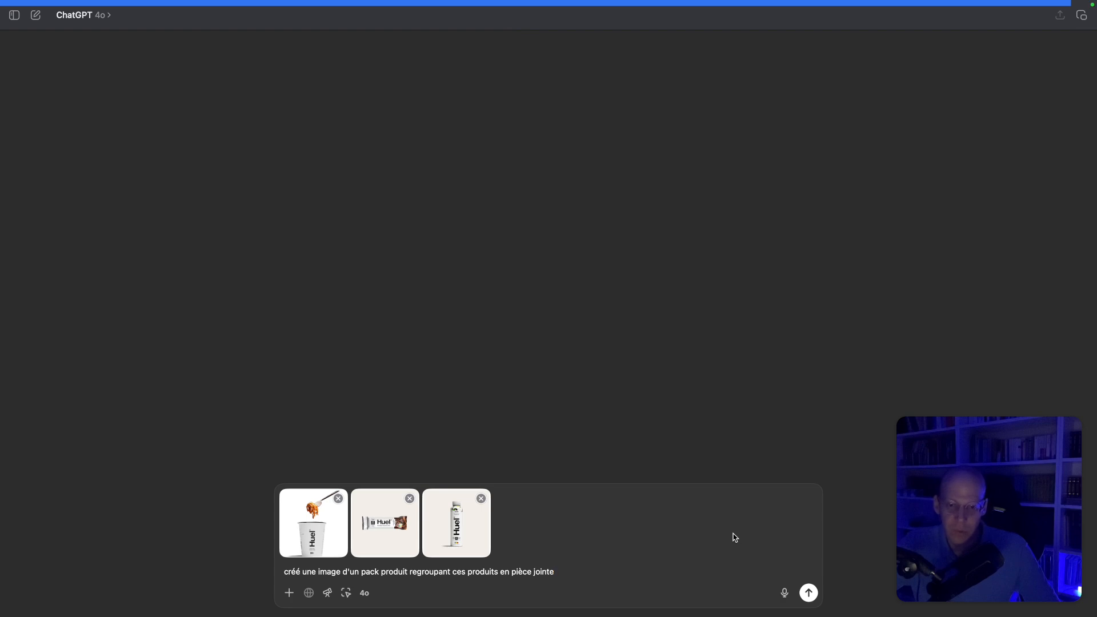
pyautogui.press('Return')
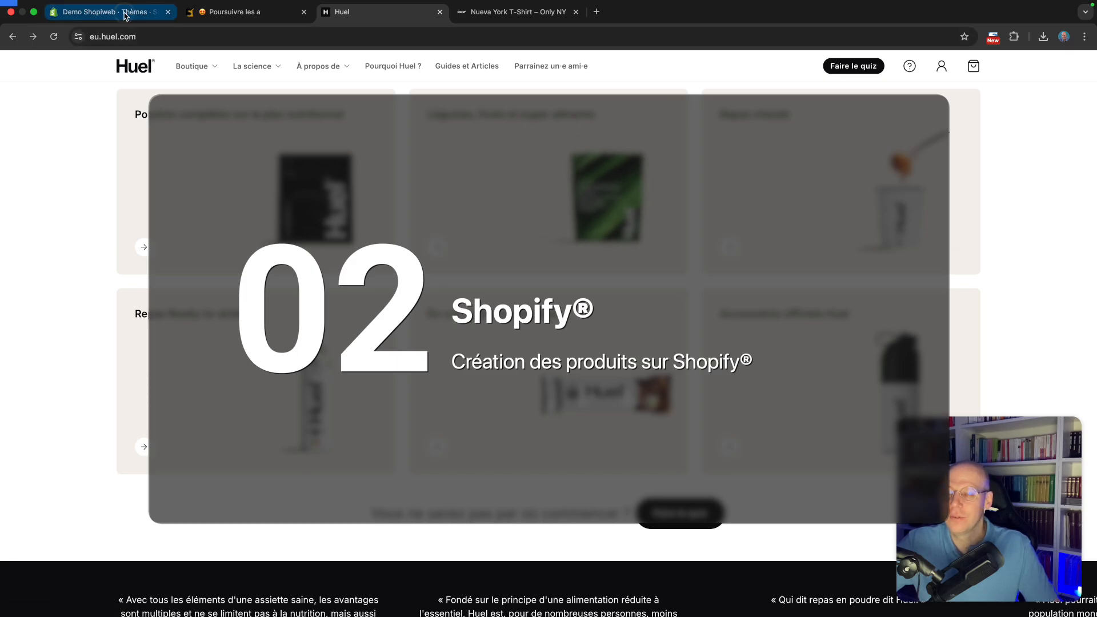
# Switch to the Shopify admin, open the products list and start adding a new product
pyautogui.click(106, 11)
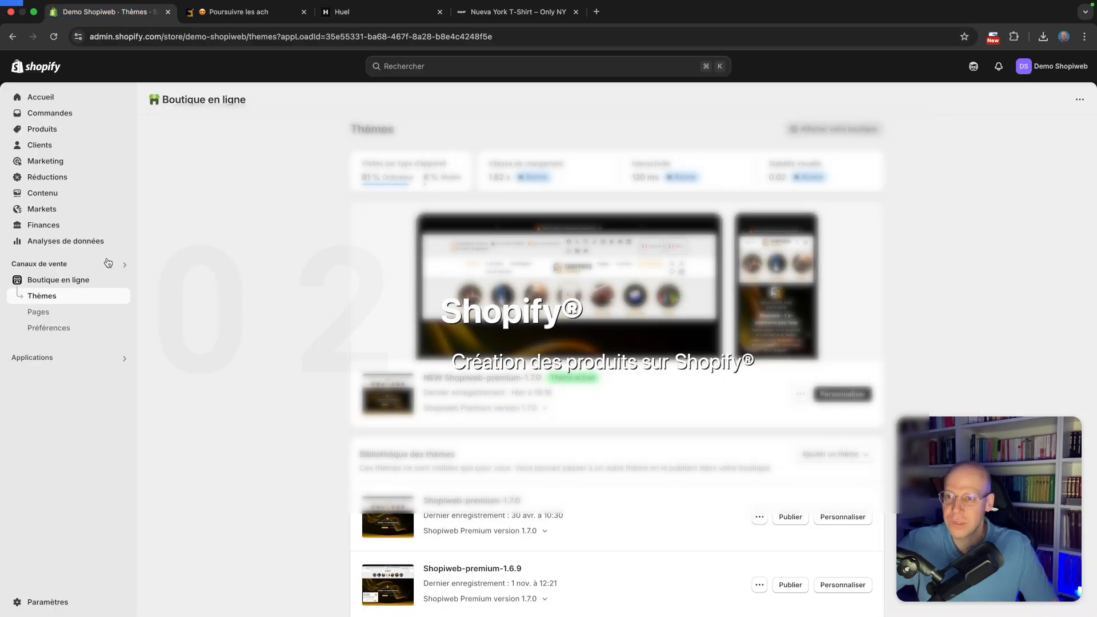
pyautogui.click(55, 133)
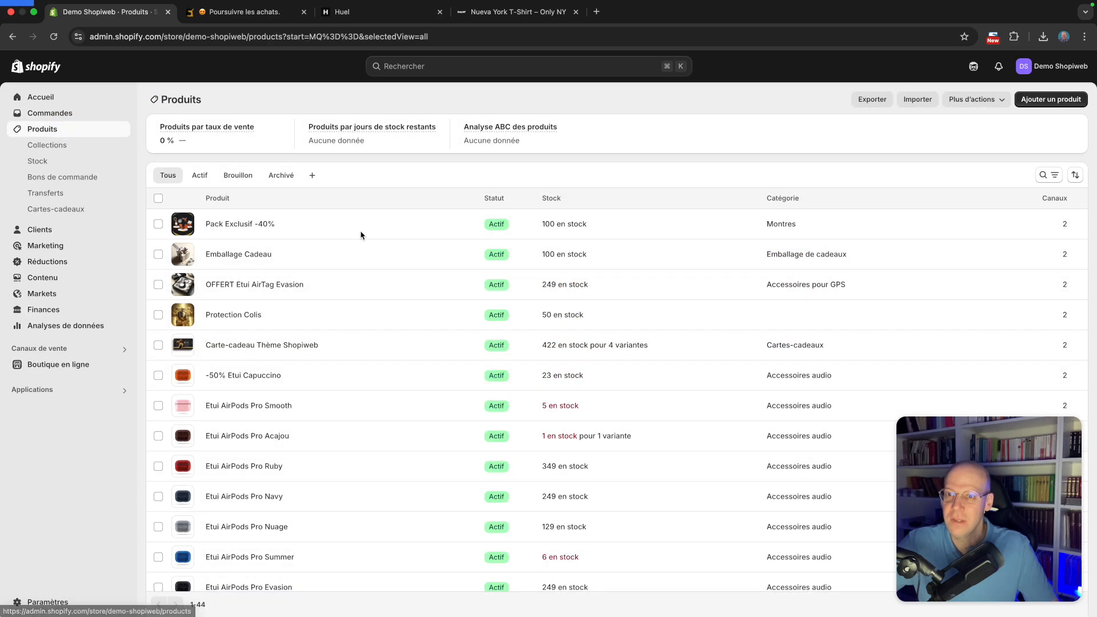
pyautogui.click(1048, 98)
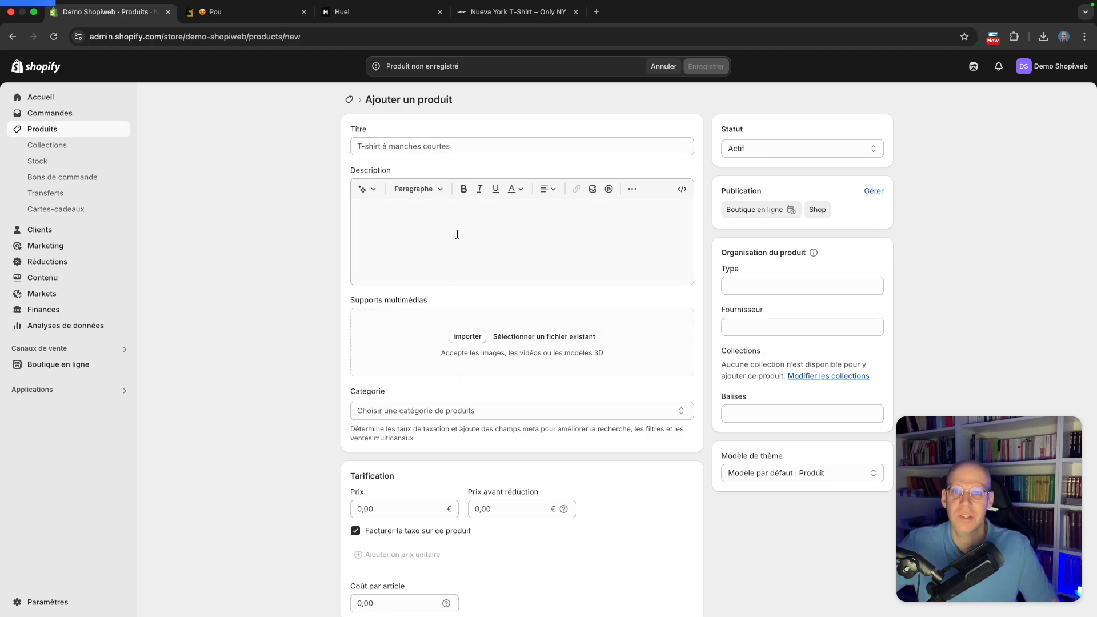
# Copy the first product name from Infos-produits-HUEL.txt and paste it as the title Huel Hot & Savoury Pots x 12
pyautogui.hotkey('ctrl', 'Right')
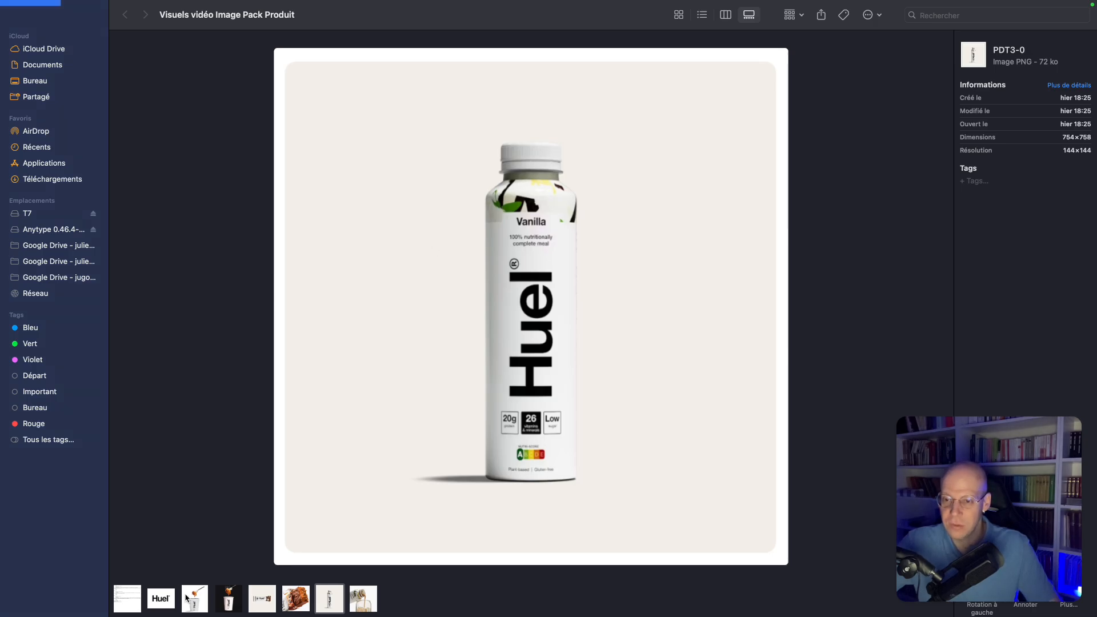
pyautogui.click(139, 605)
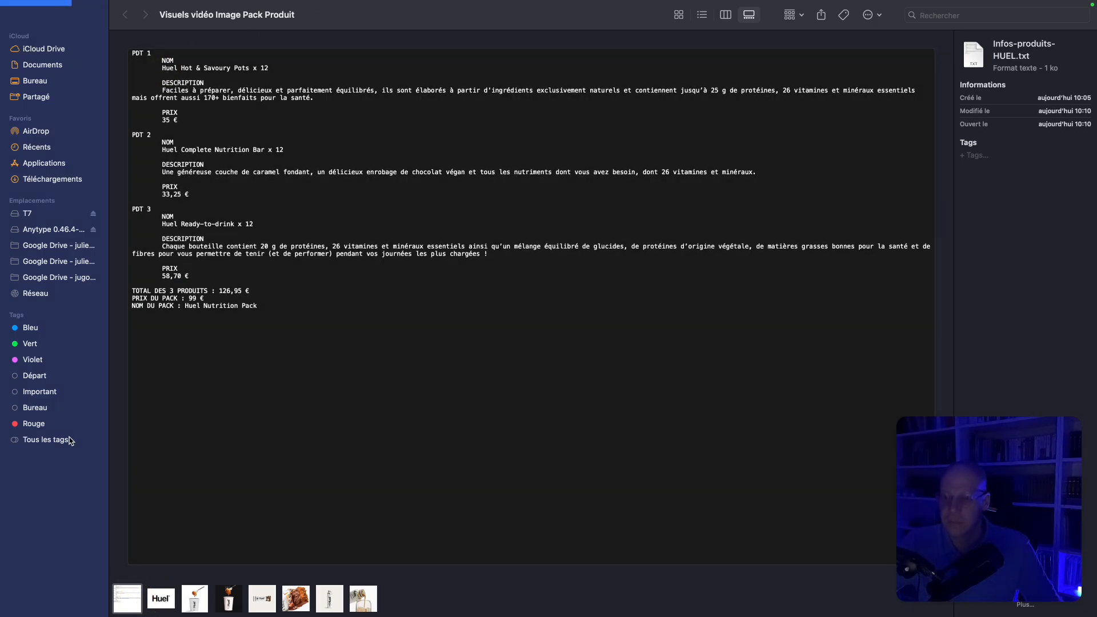
pyautogui.press('space')
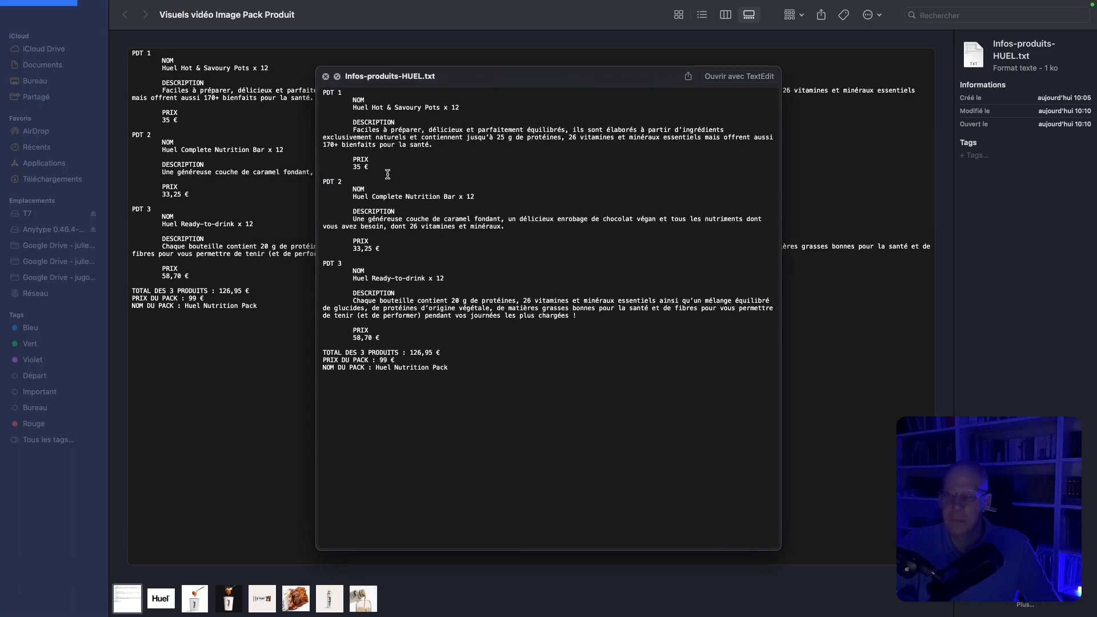
pyautogui.moveTo(352, 108); pyautogui.dragTo(469, 108)
pyautogui.press('super+c')
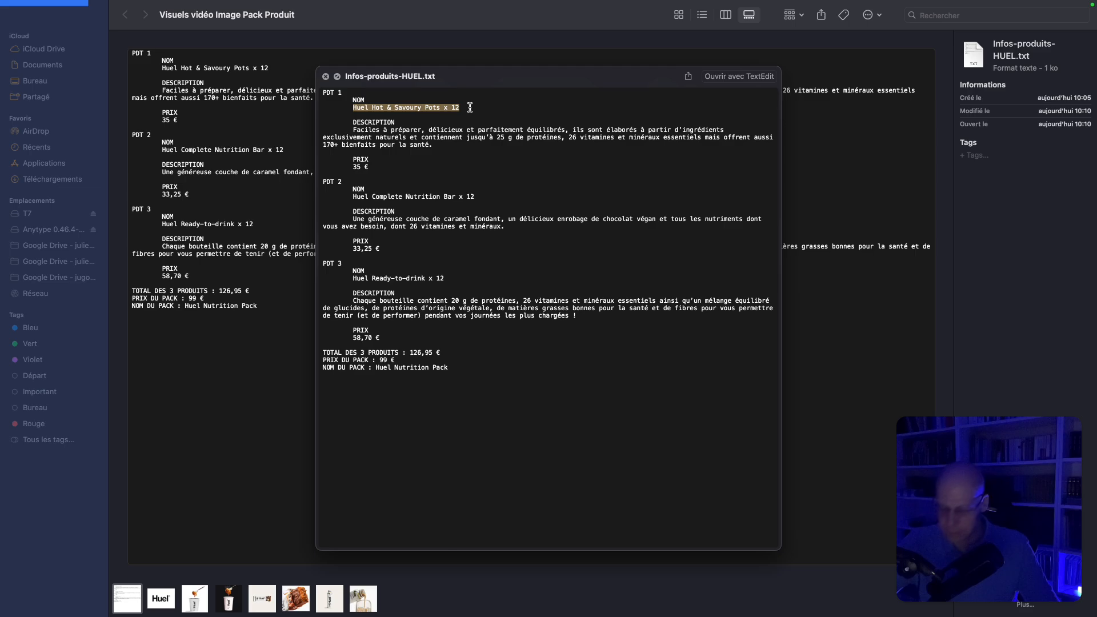
pyautogui.press('space')
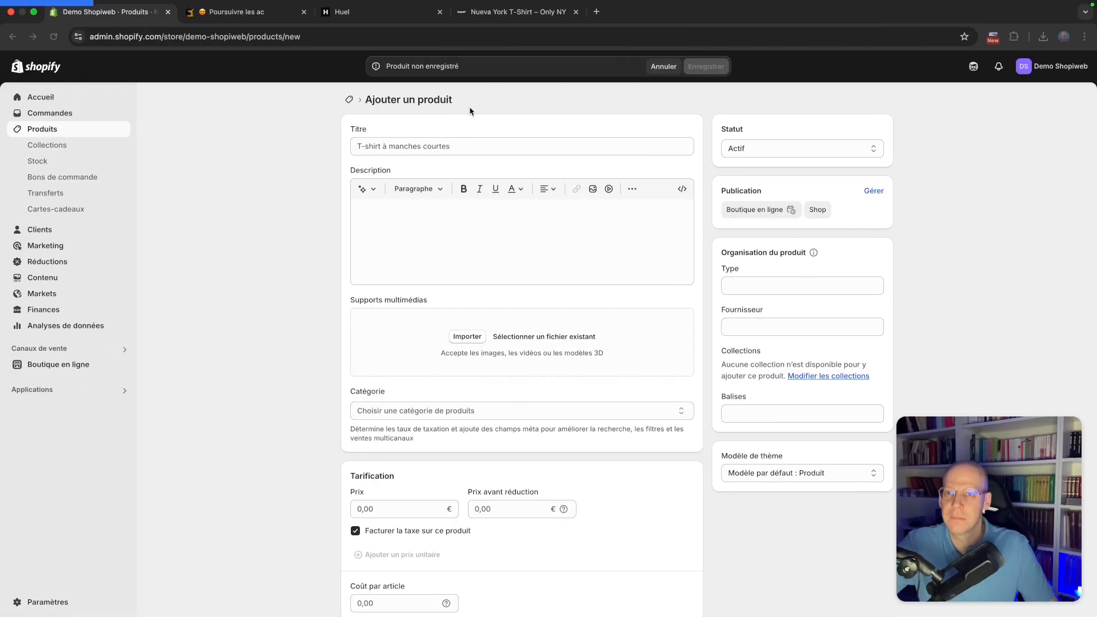
pyautogui.click(389, 146)
pyautogui.press('super+v')
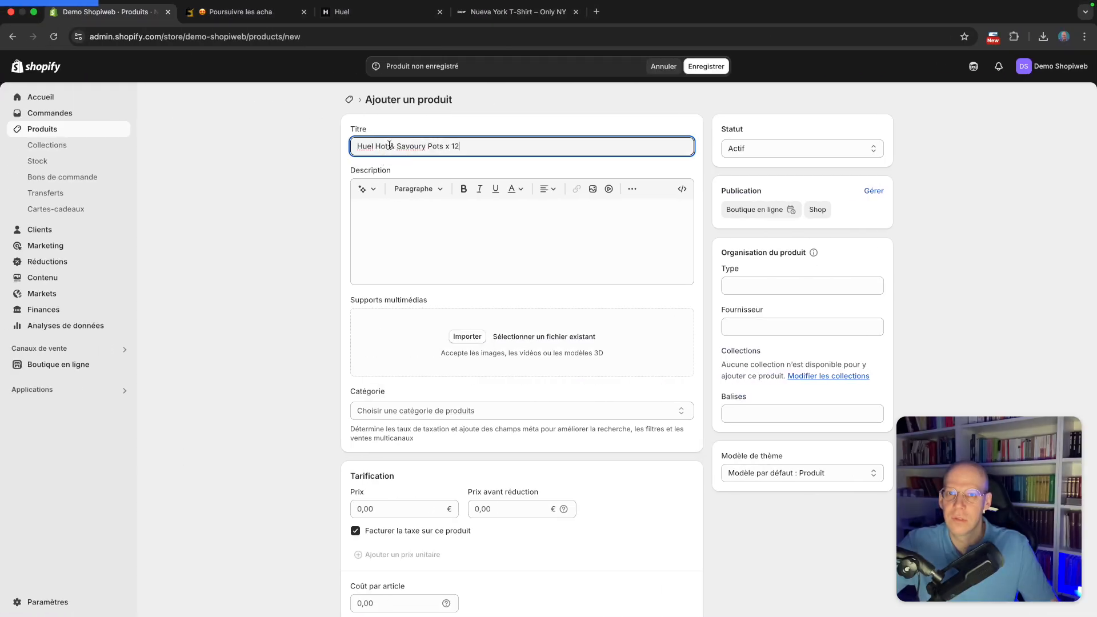
# Copy the PDT 1 description from the notes file and paste it into the product description
pyautogui.hotkey('ctrl', 'Right')
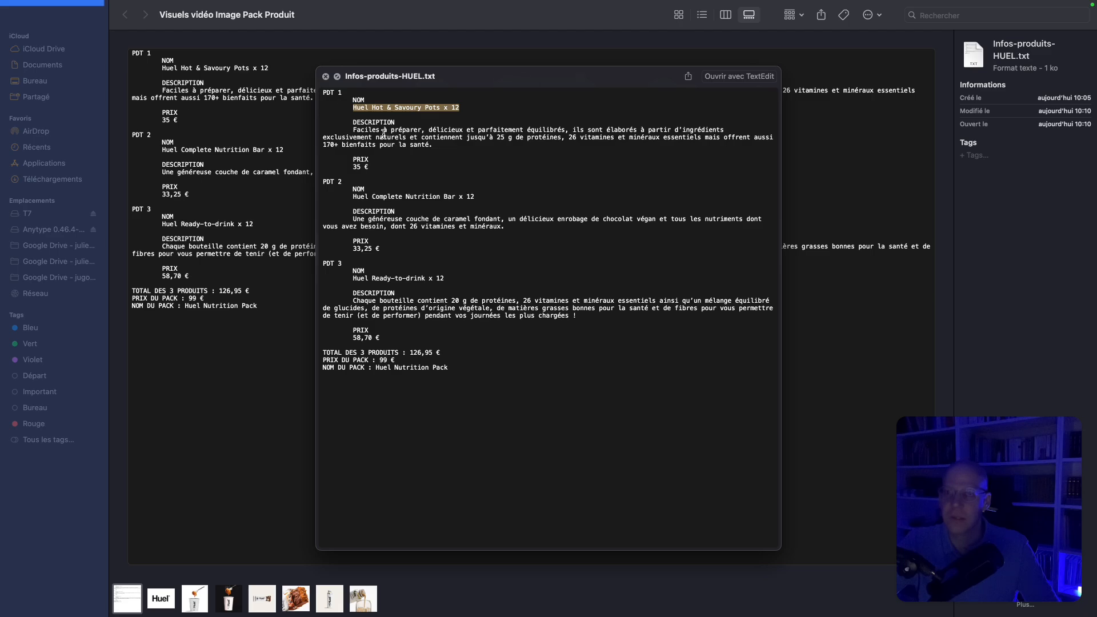
pyautogui.moveTo(352, 130); pyautogui.dragTo(437, 145)
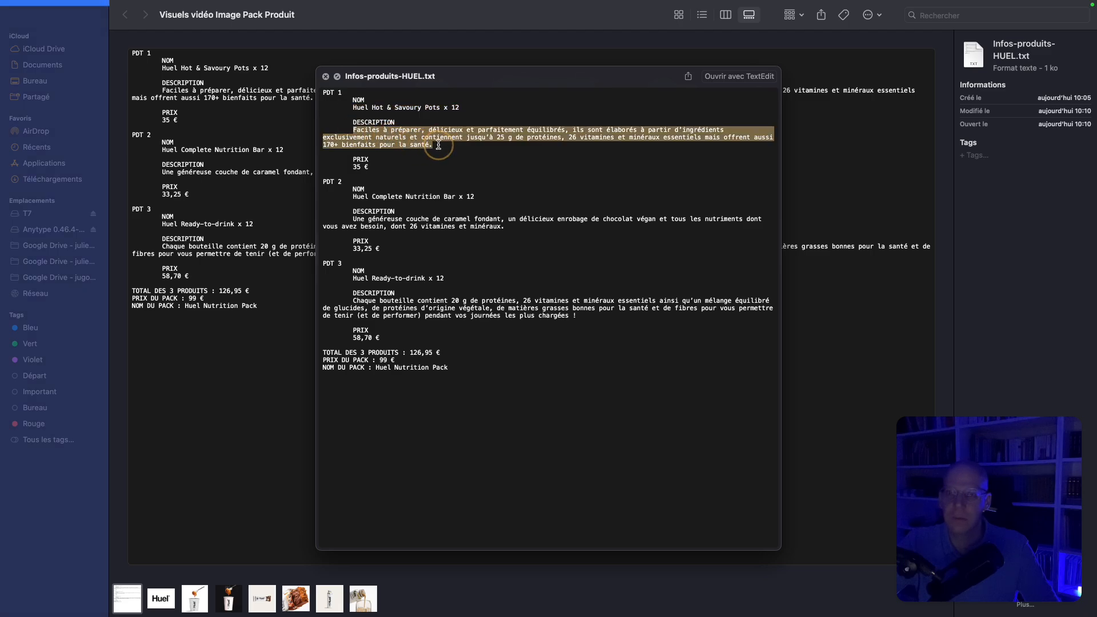
pyautogui.press('super+c')
pyautogui.hotkey('ctrl', 'Left')
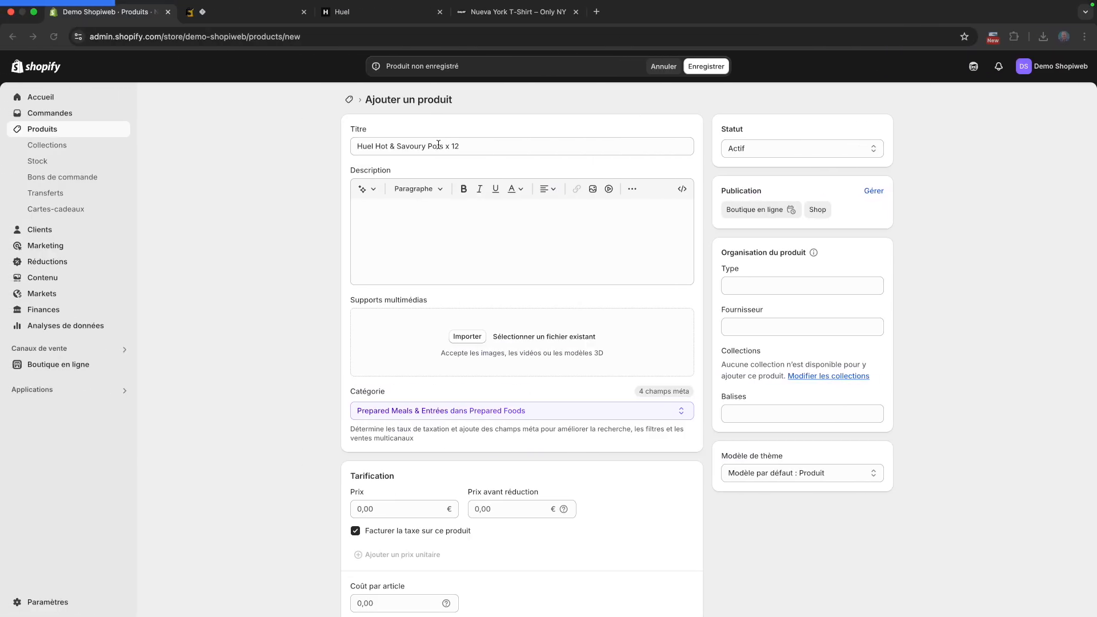
pyautogui.click(421, 208)
pyautogui.press('super+v')
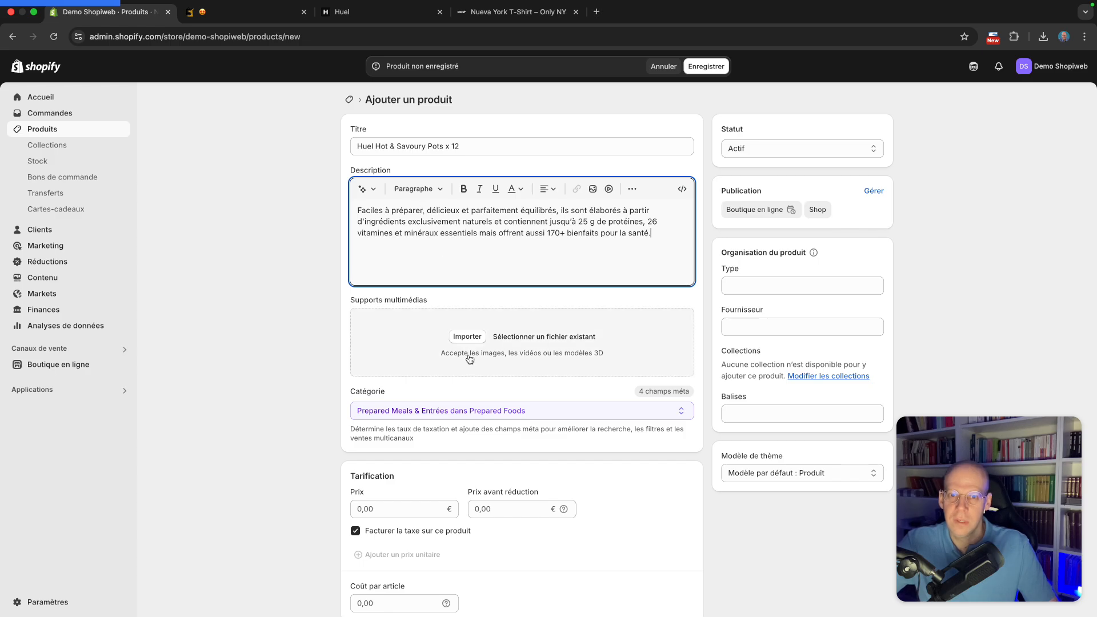
# Upload the PDT1-0 and PDT1-1 images as the product's media
pyautogui.click(471, 337)
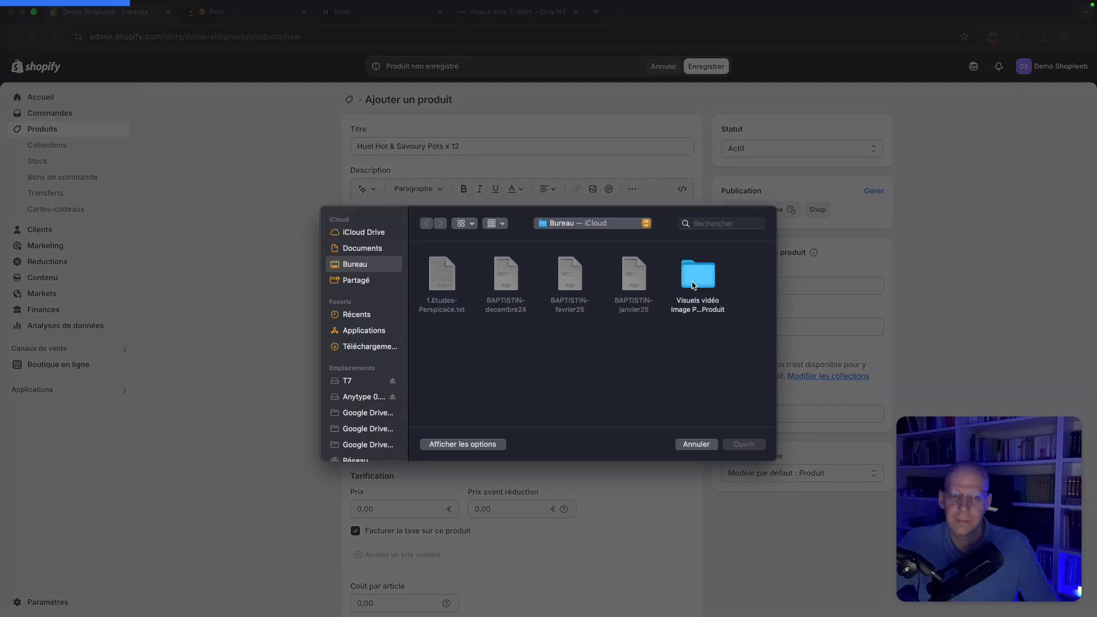
pyautogui.doubleClick(693, 286)
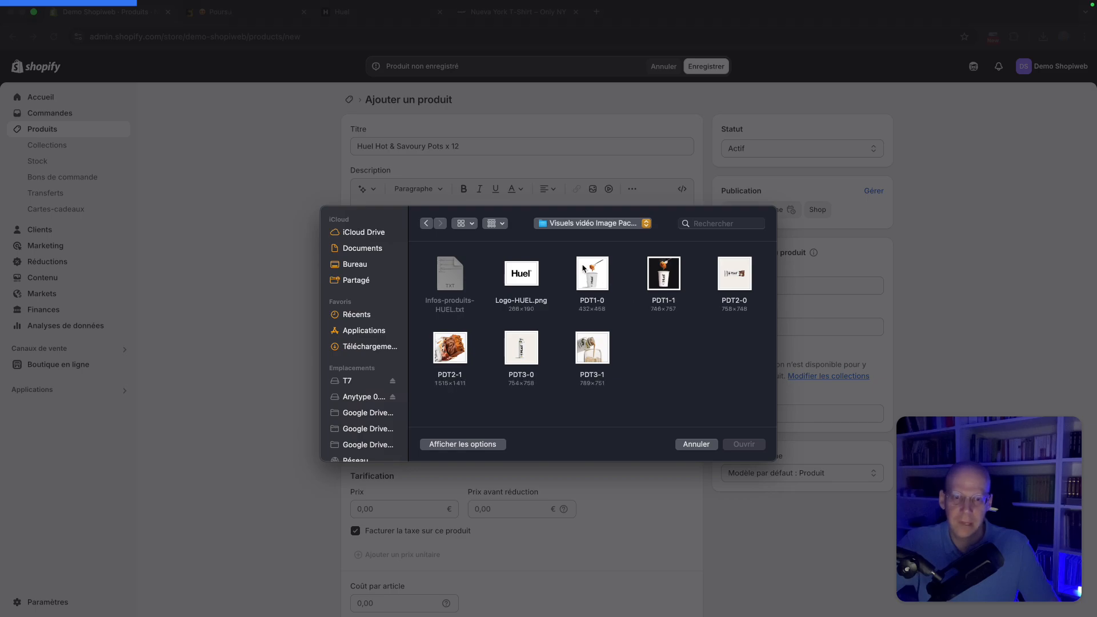
pyautogui.click(583, 270)
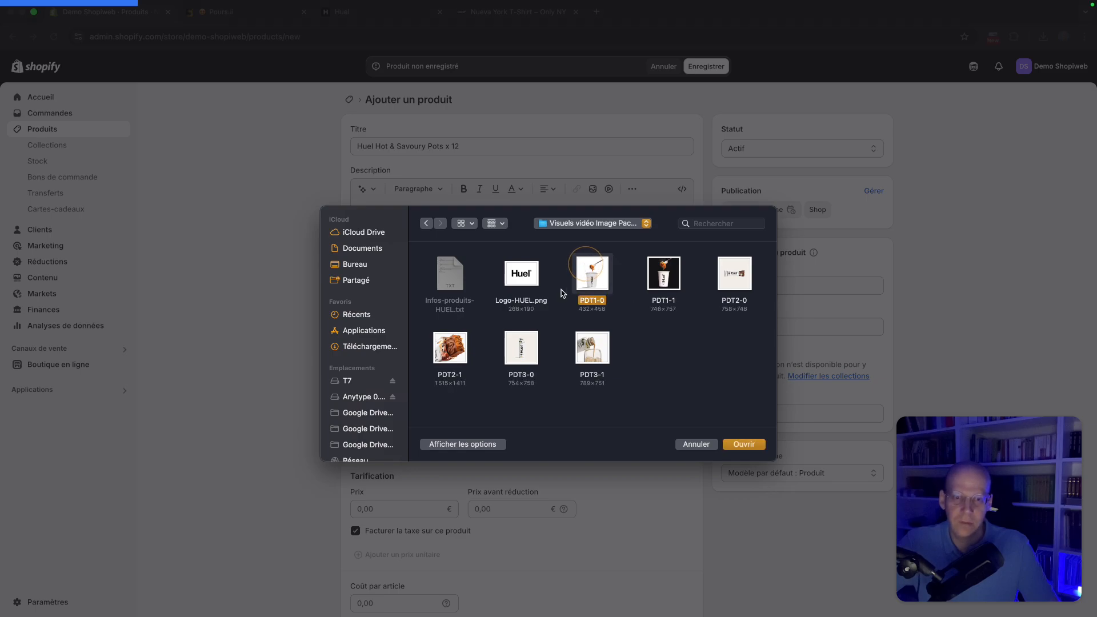
pyautogui.keyDown('super'); pyautogui.click(661, 280); pyautogui.keyUp('super')
pyautogui.click(745, 449)
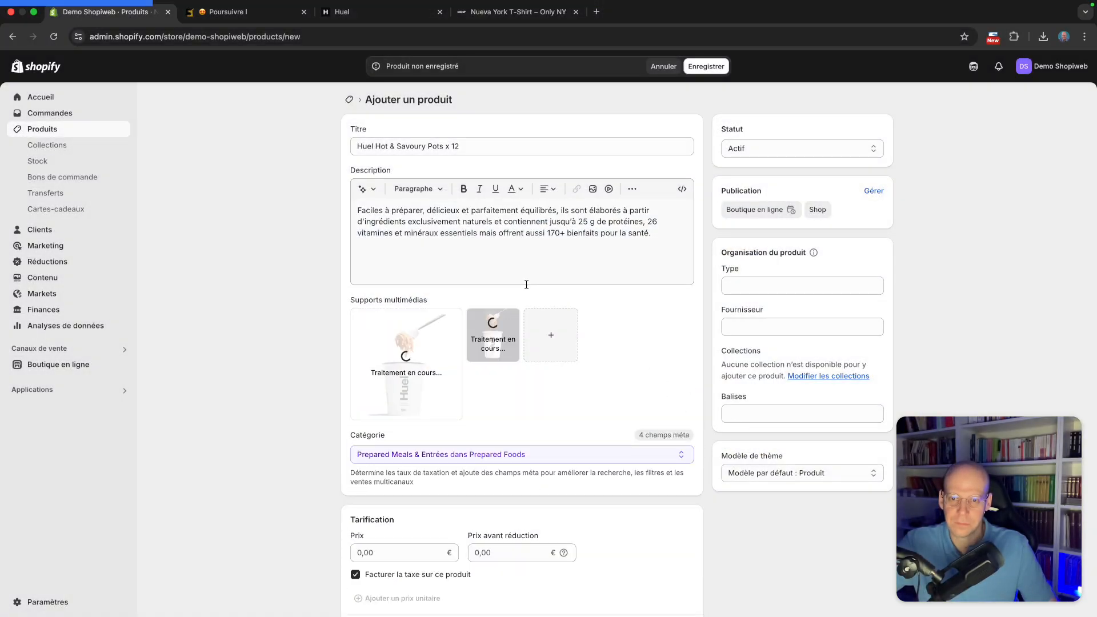
# Check the PDT 1 price in the notes and set the product price to 35 €
pyautogui.hotkey('ctrl', 'Right')
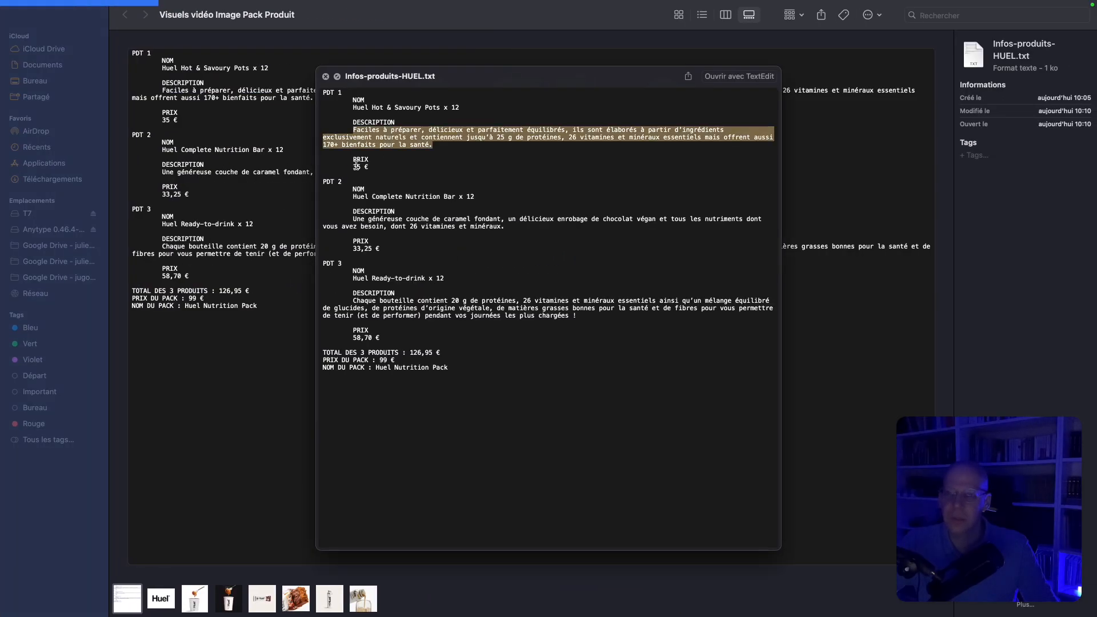
pyautogui.hotkey('ctrl', 'Left')
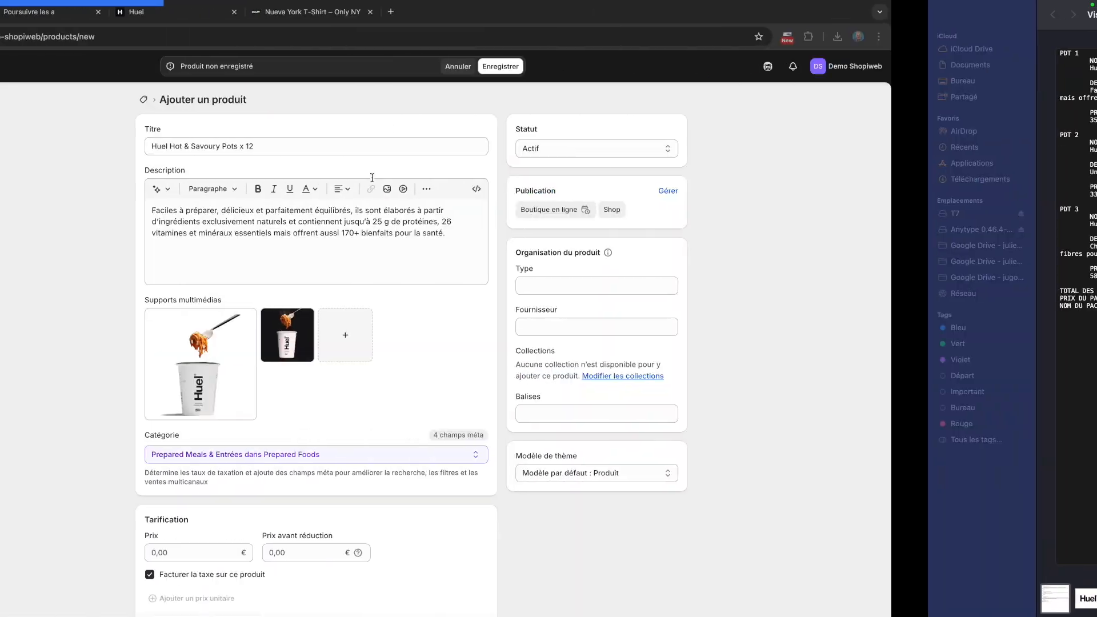
pyautogui.scroll(-5, 450, 358)
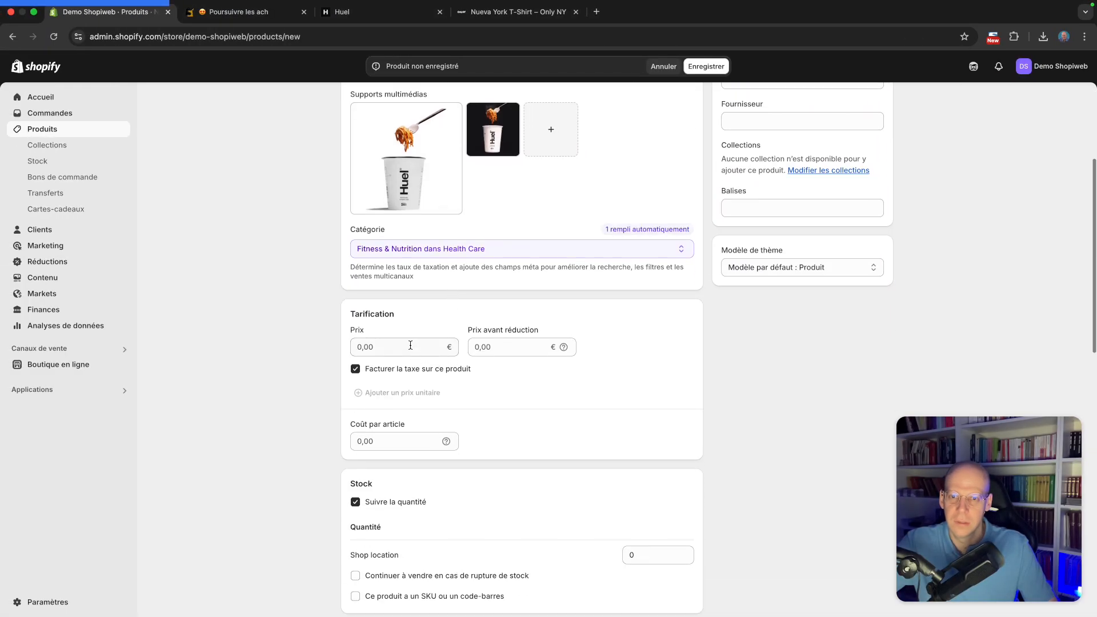
pyautogui.click(410, 345)
pyautogui.write('35')
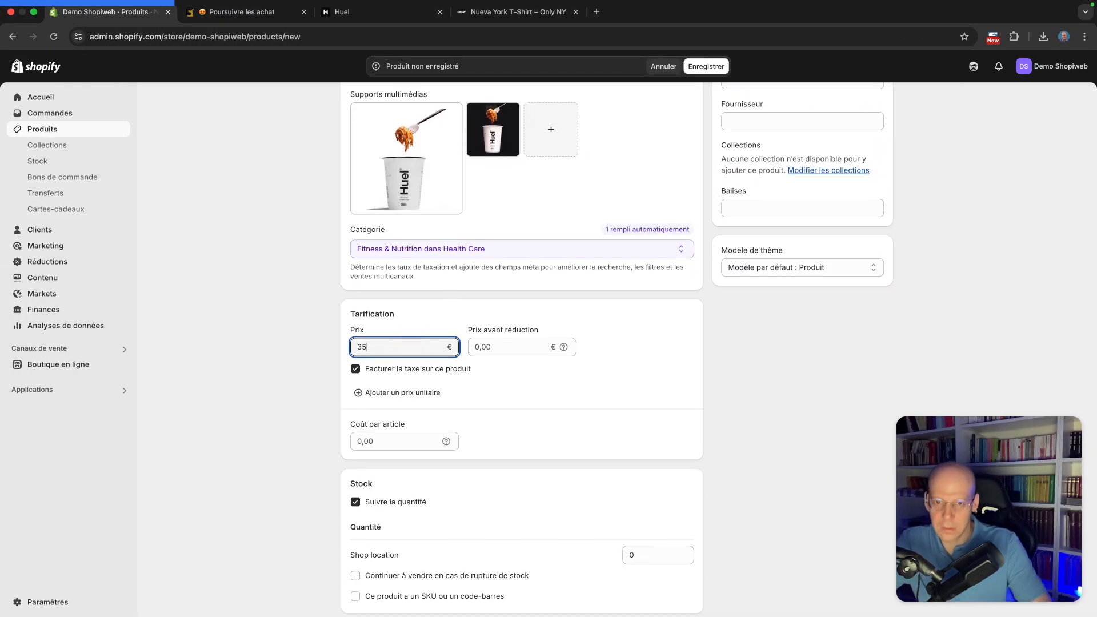
pyautogui.click(600, 374)
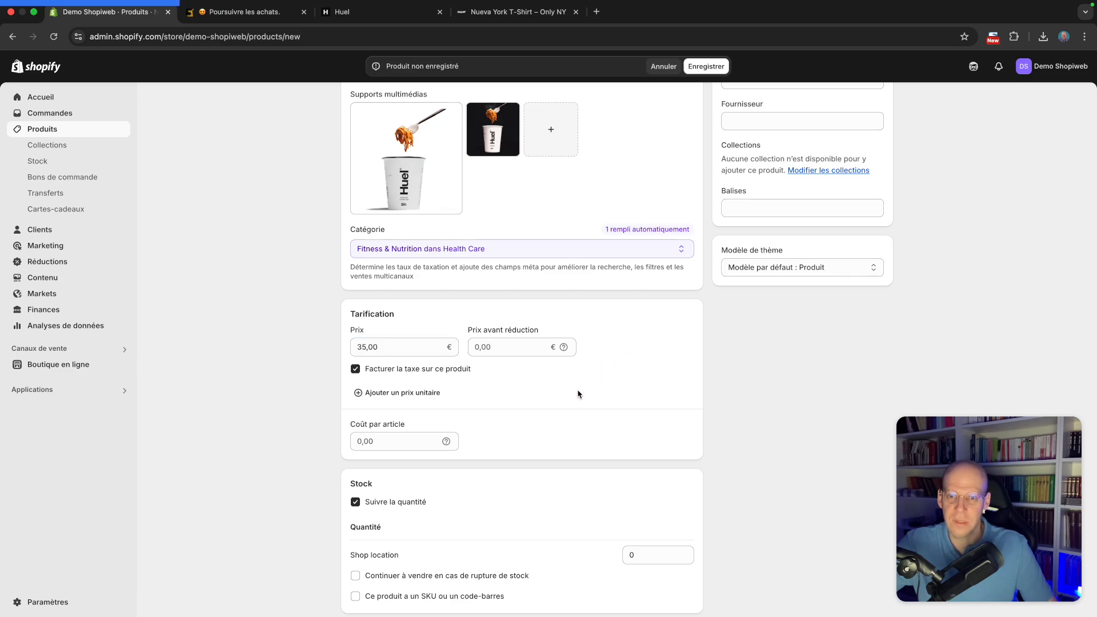
# Set the Shop location stock quantity to 10
pyautogui.scroll(-2, 578, 394)
pyautogui.scroll(-2, 440, 394)
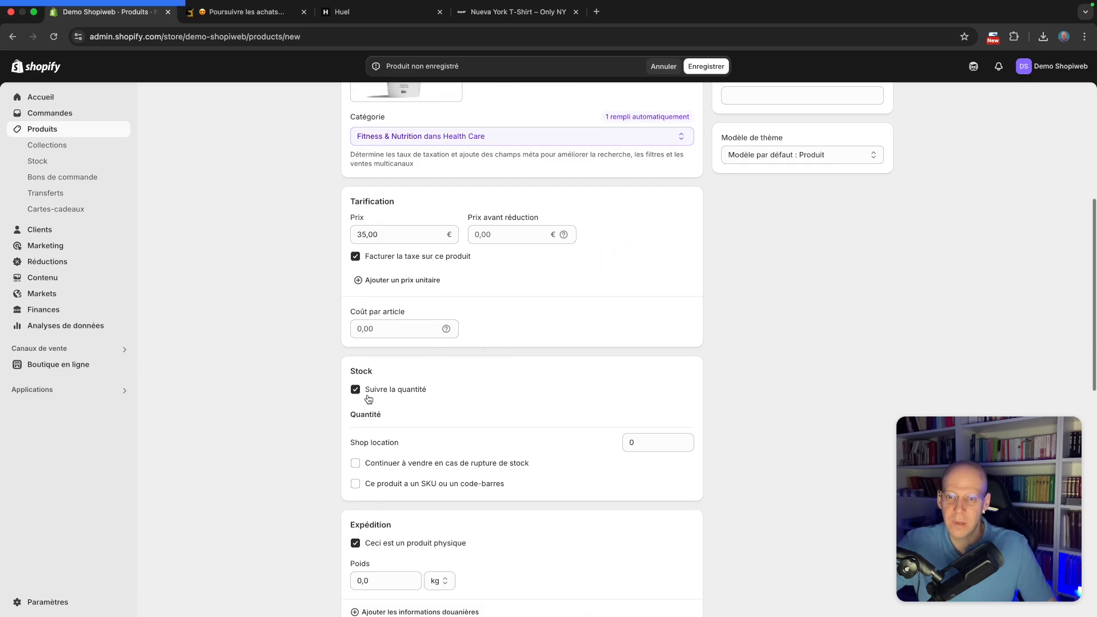
pyautogui.click(644, 439)
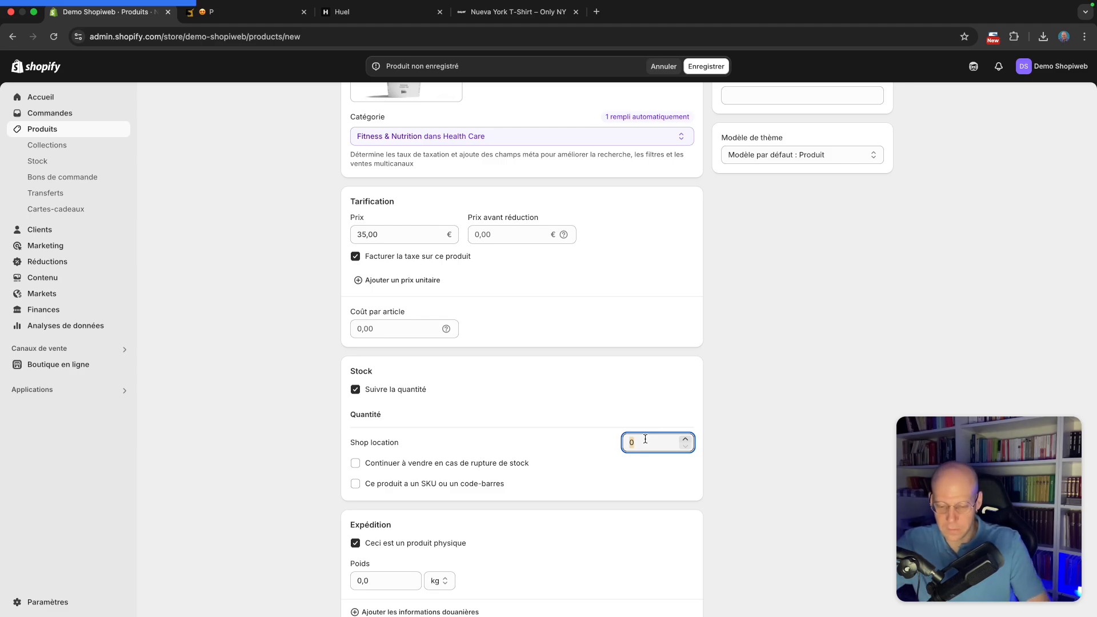
pyautogui.write('10')
pyautogui.click(641, 370)
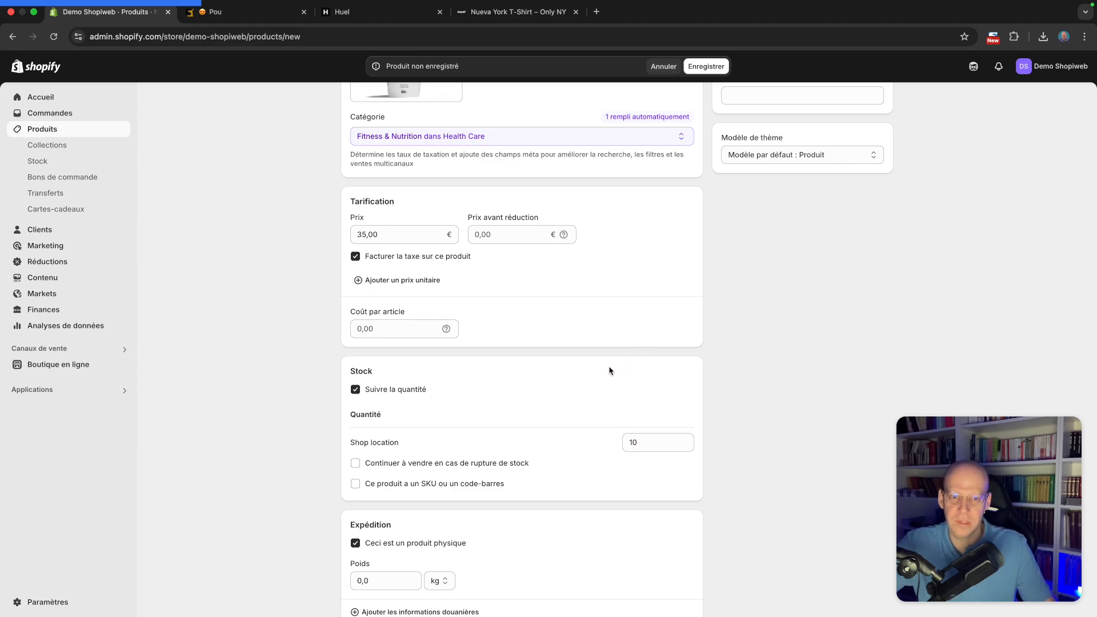
# Set the product's shipping weight to 1 kg
pyautogui.scroll(-2, 603, 374)
pyautogui.click(392, 464)
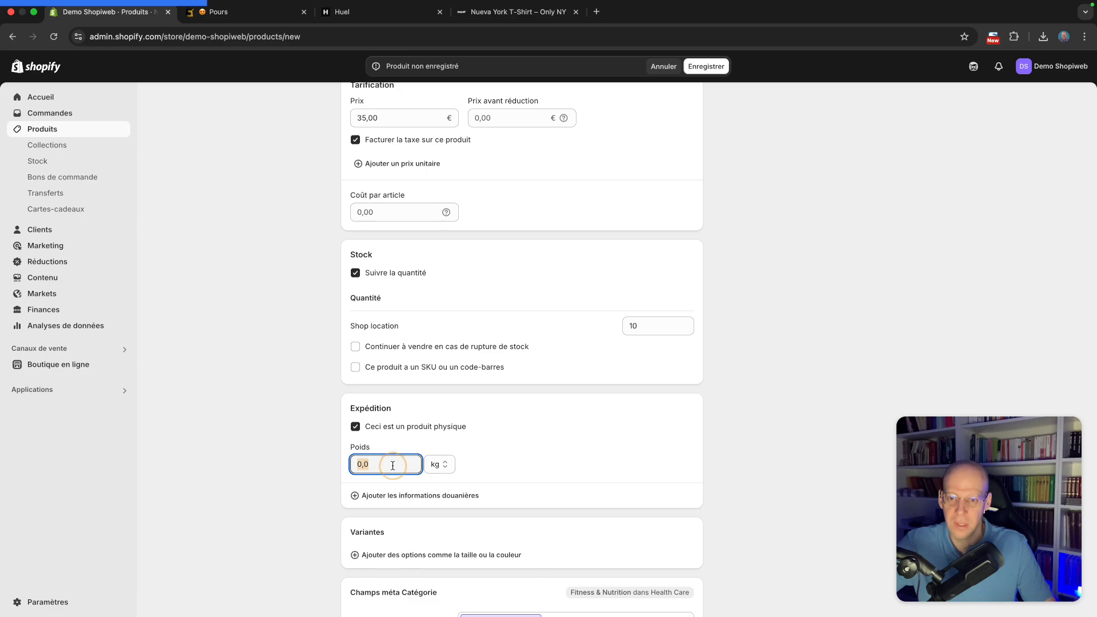
pyautogui.write('1')
pyautogui.click(631, 451)
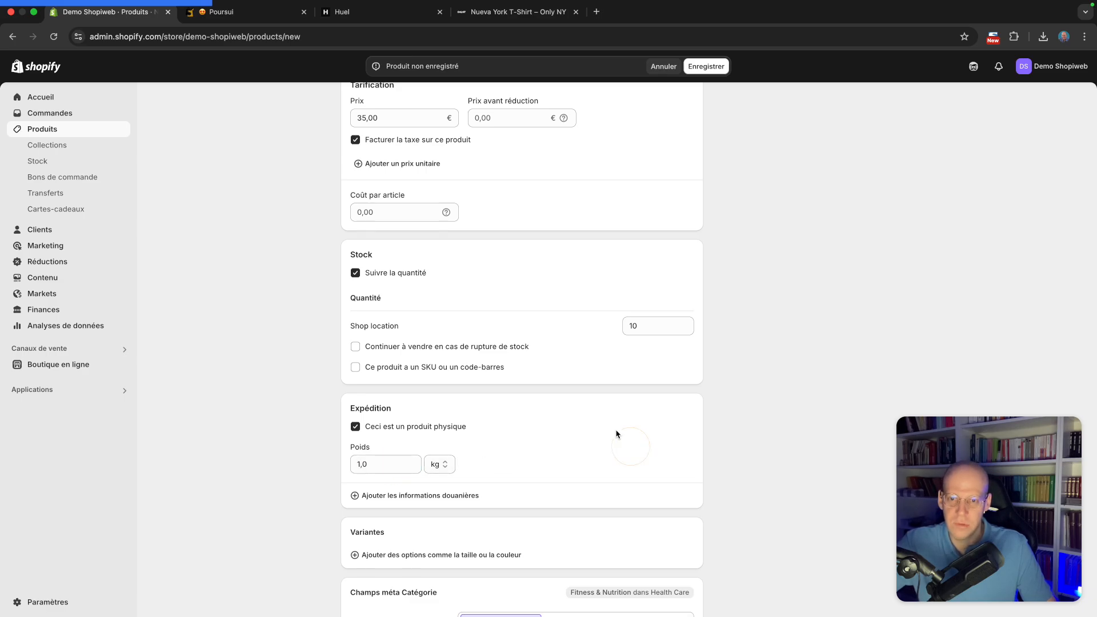
# Save the new Huel Hot & Savoury Pots x 12 product
pyautogui.scroll(-9, 616, 435)
pyautogui.scroll(20, 617, 434)
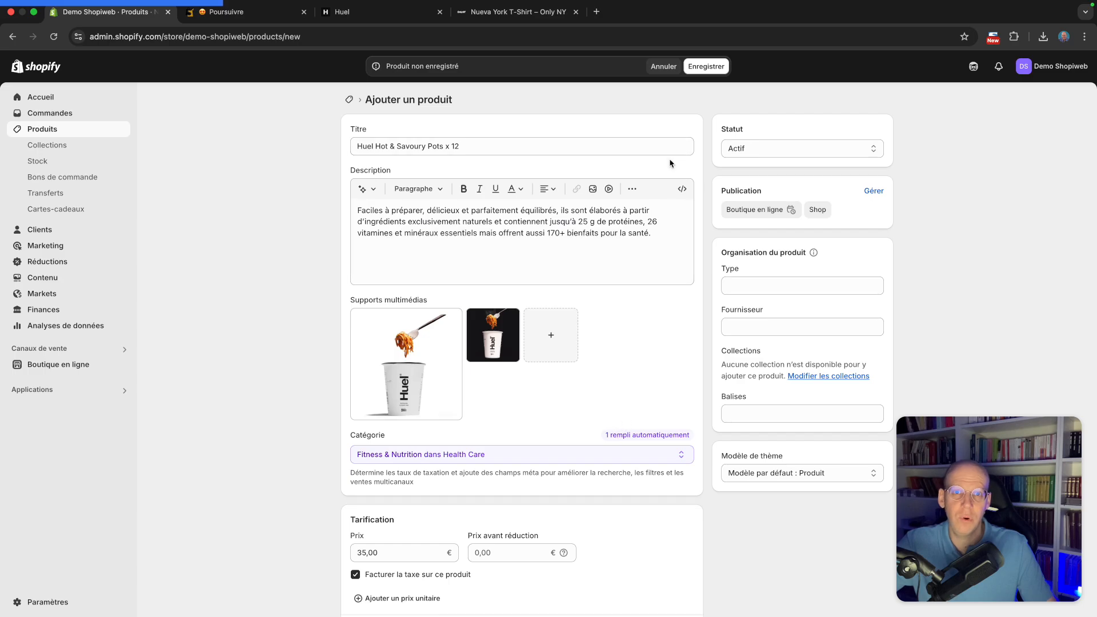
pyautogui.click(717, 69)
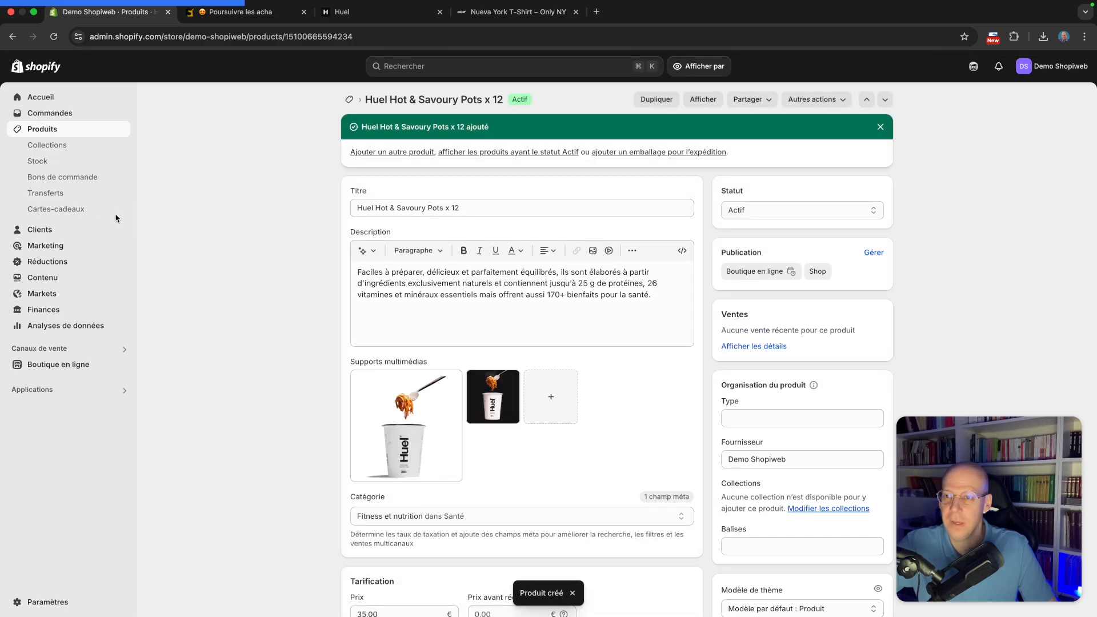
# Start a new product and paste the PDT 2 name "Huel Complete Nutrition Bar x 12" from the notes as its title
pyautogui.click(86, 130)
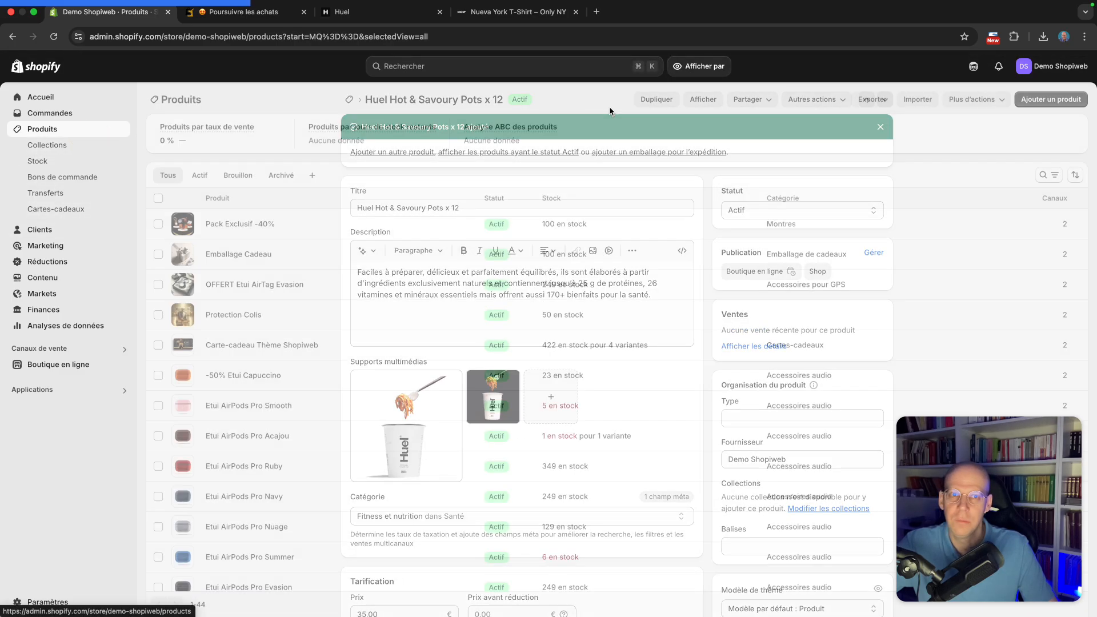
pyautogui.click(1051, 99)
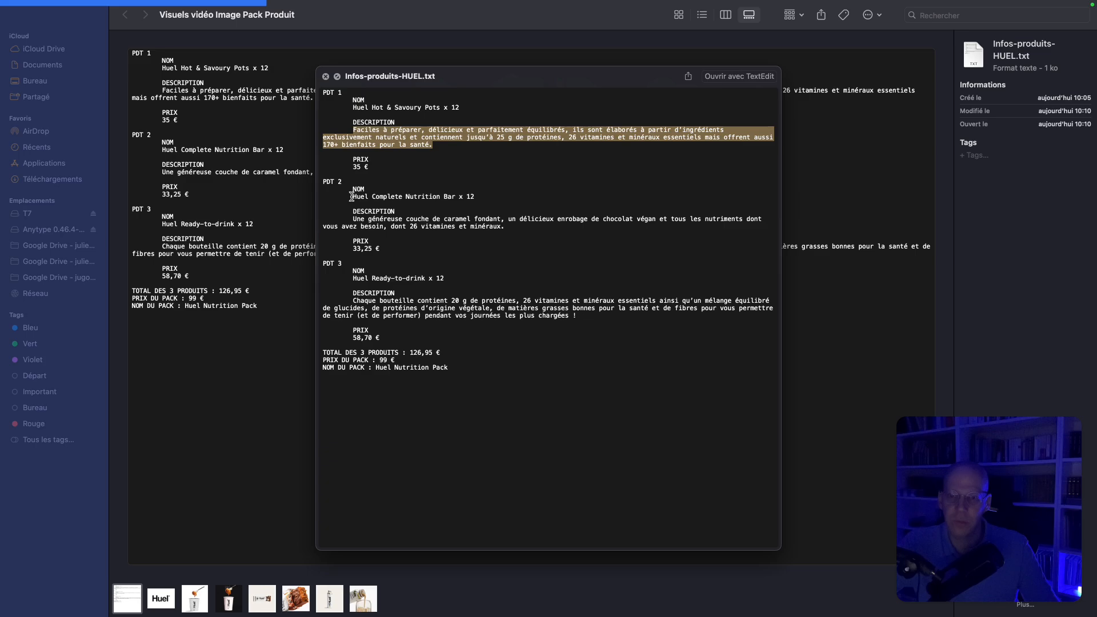
pyautogui.moveTo(351, 196); pyautogui.dragTo(482, 196)
pyautogui.press('super+c')
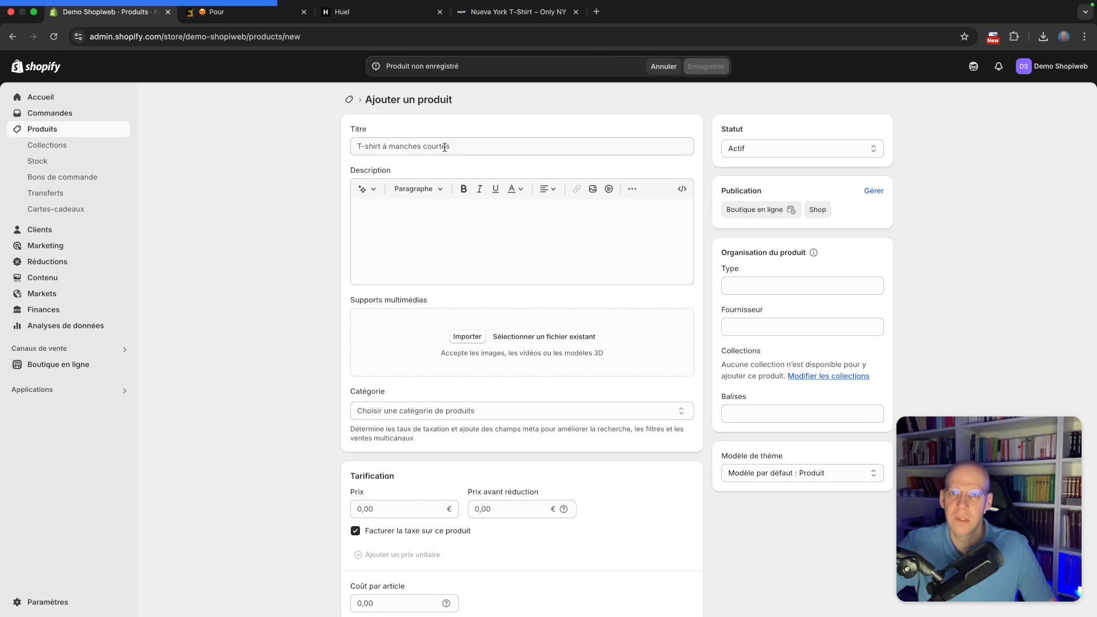
pyautogui.click(444, 147)
pyautogui.press('super+v')
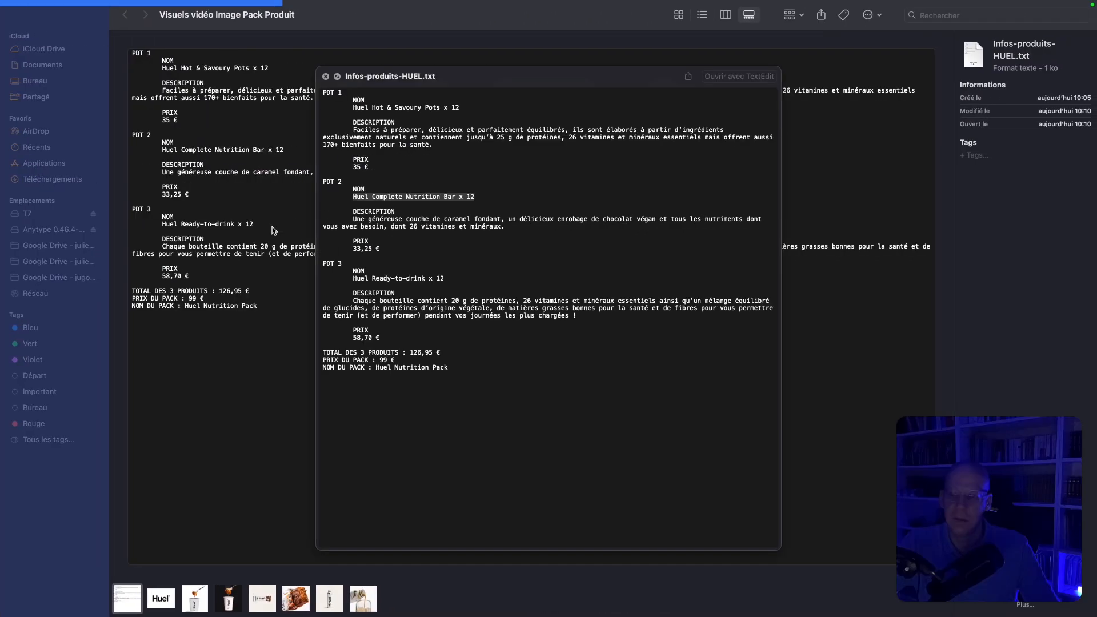
# Copy the PDT 2 description from the notes and paste it into the product description
pyautogui.moveTo(354, 220); pyautogui.dragTo(507, 224)
pyautogui.press('super+c')
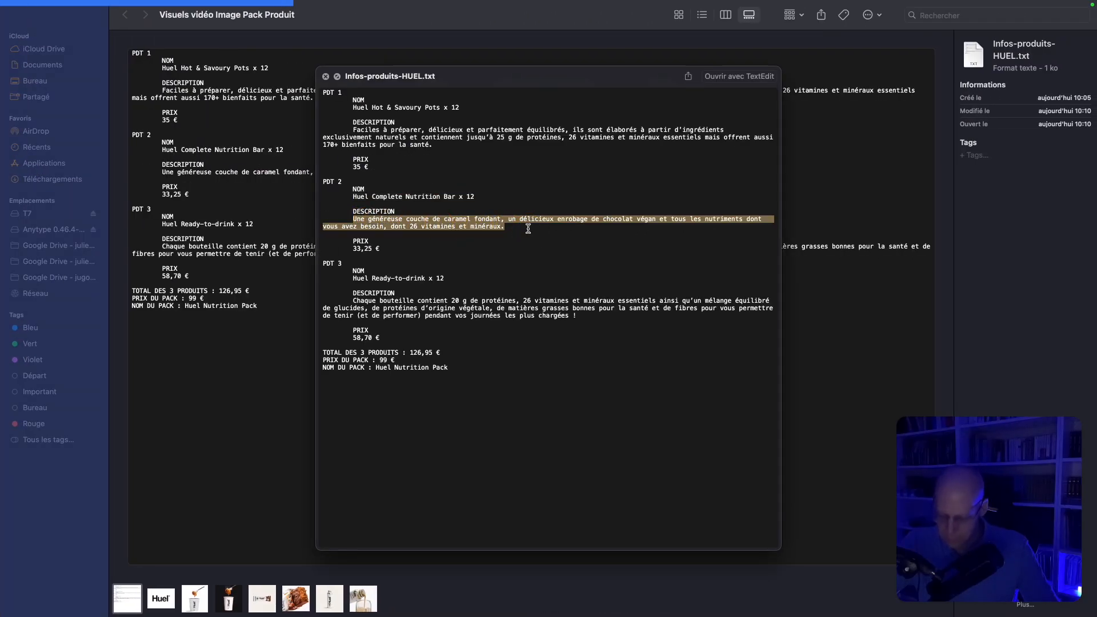
pyautogui.hotkey('ctrl', 'Left')
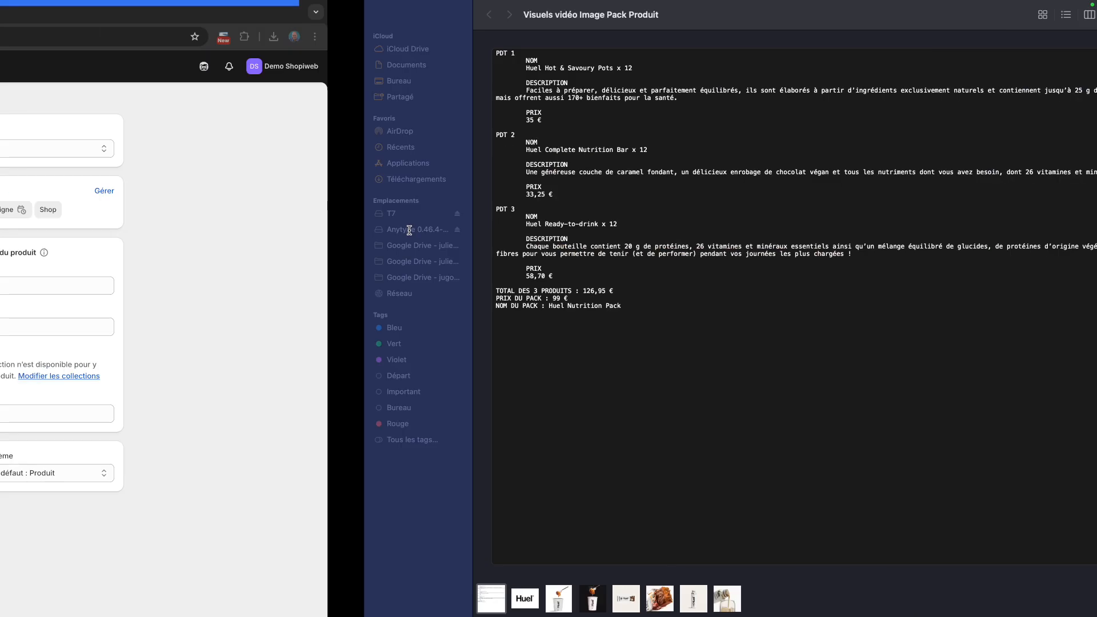
pyautogui.click(432, 227)
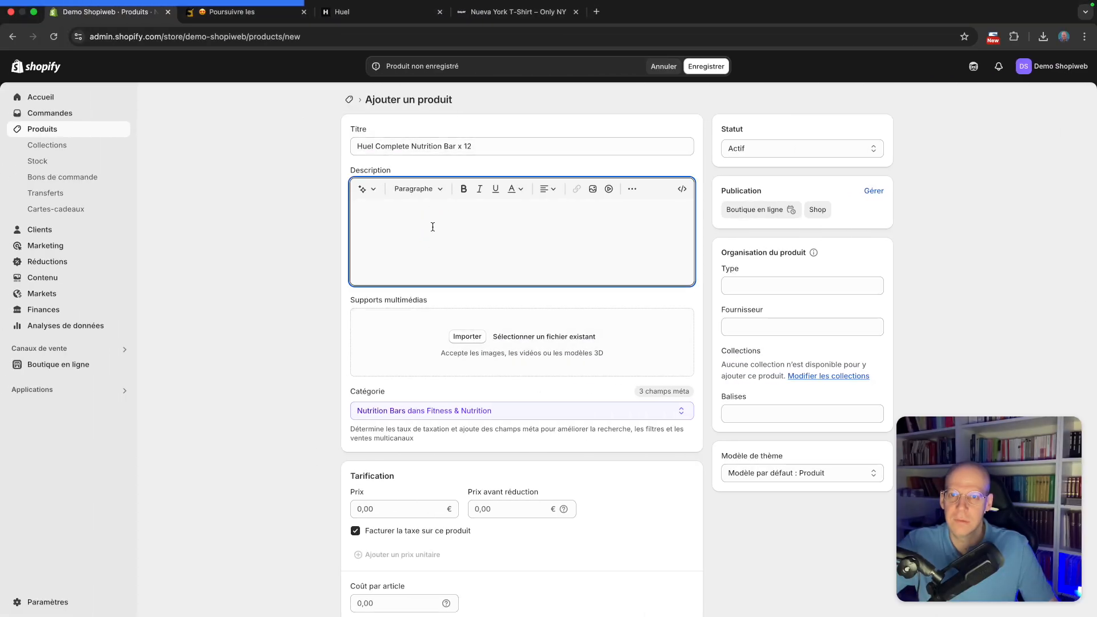
pyautogui.press('super+v')
# Upload the PDT2-0 and PDT2-1 images as the product media
pyautogui.click(472, 342)
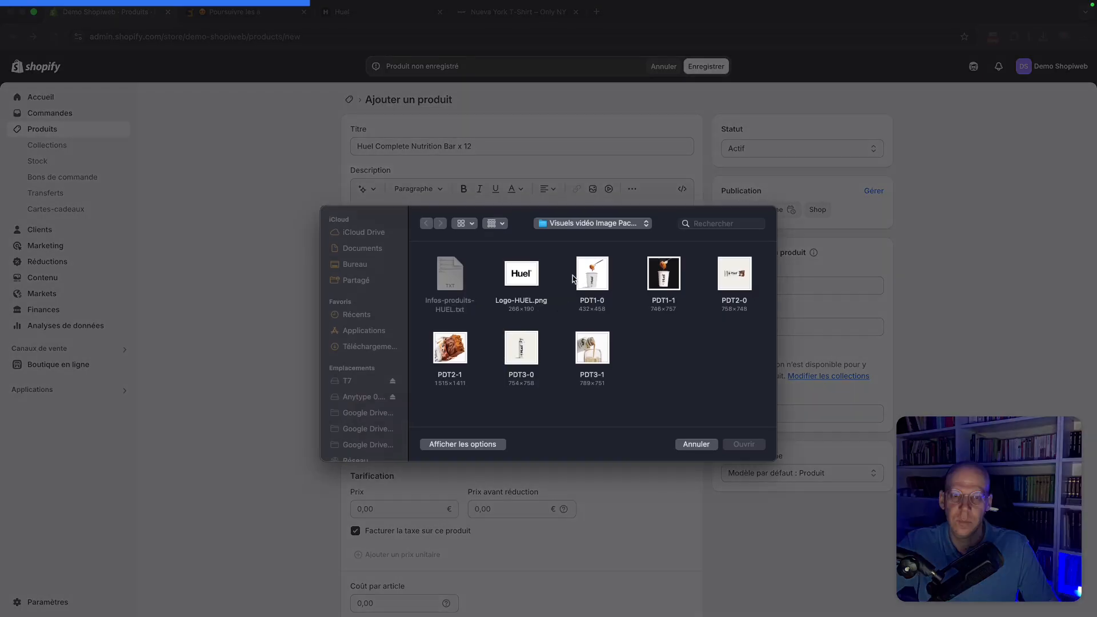
pyautogui.click(727, 284)
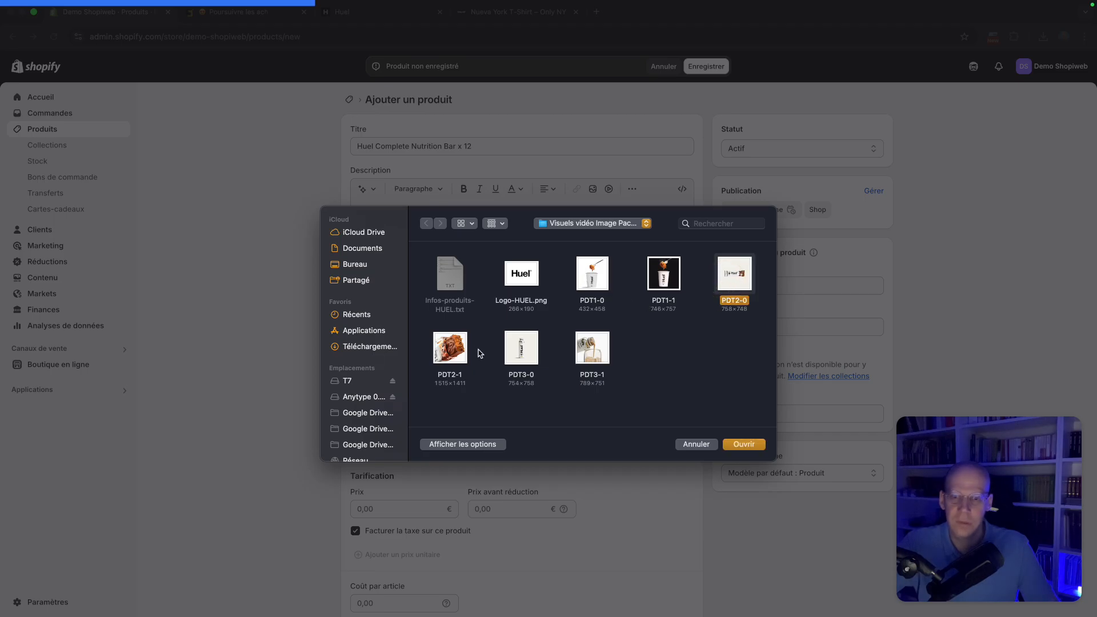
pyautogui.keyDown('super'); pyautogui.click(463, 351); pyautogui.keyUp('super')
pyautogui.click(757, 444)
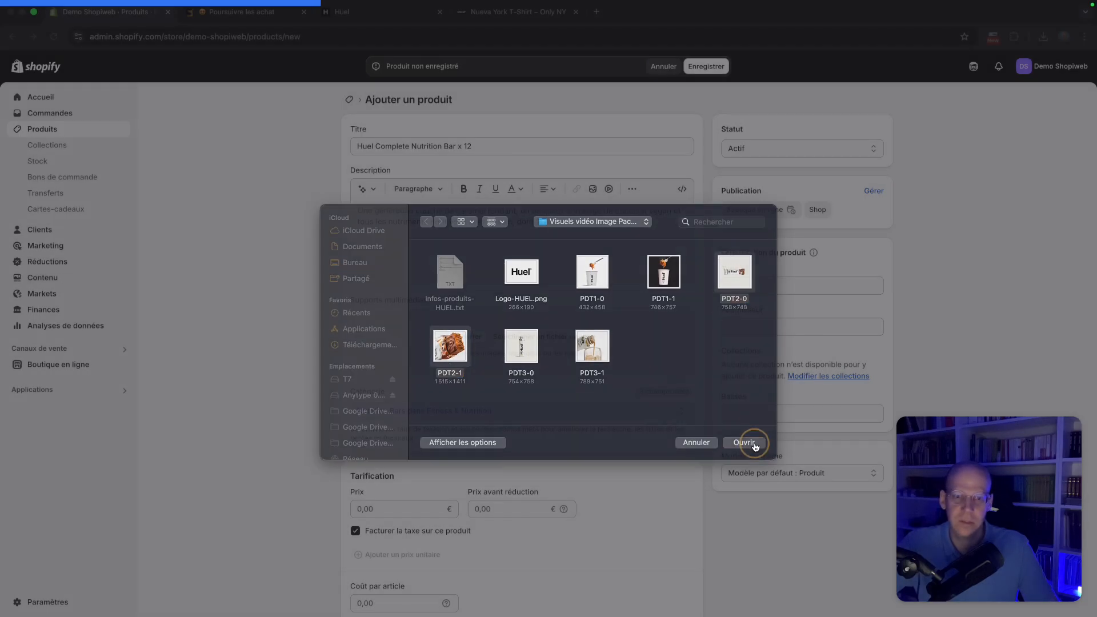
# Set the product price to 33,25 €
pyautogui.scroll(-3, 627, 392)
pyautogui.click(414, 420)
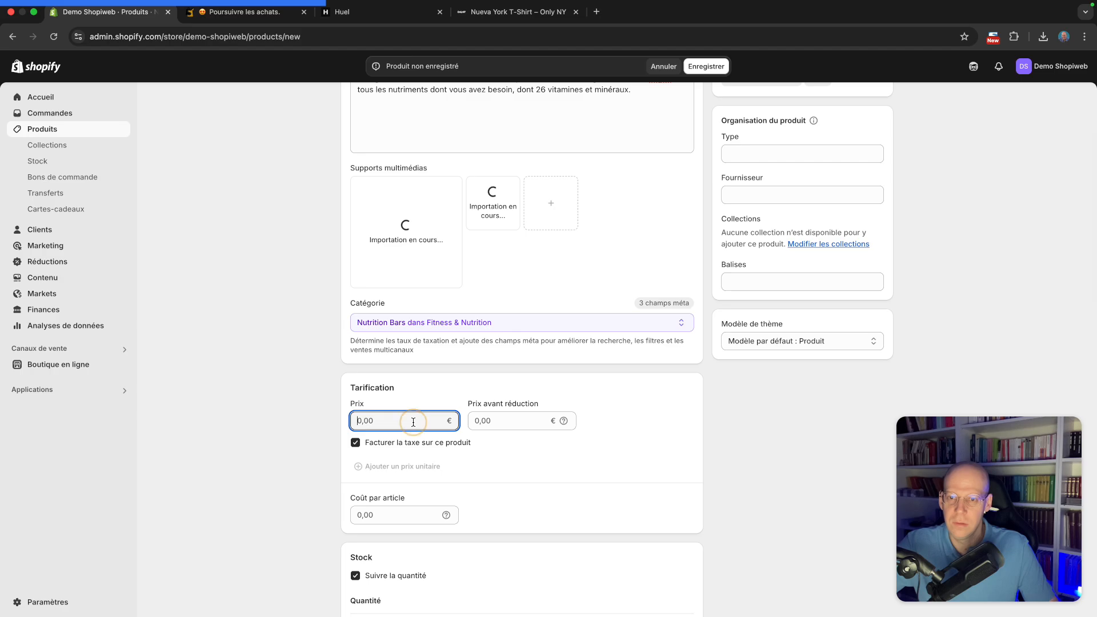
pyautogui.write('33,25')
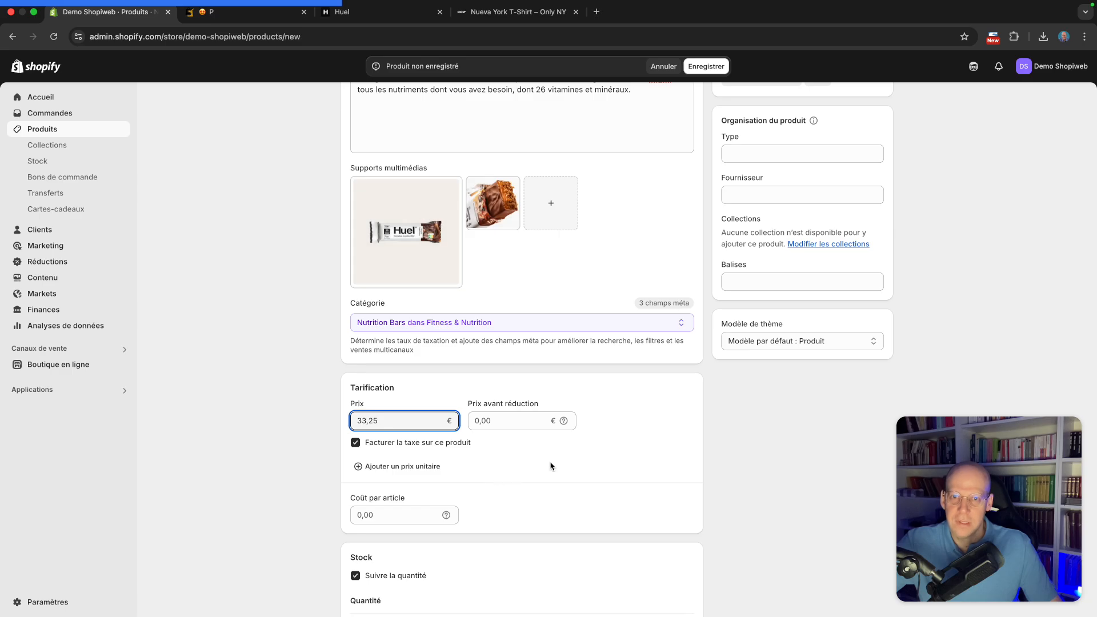
# Set the Shop location stock quantity to 10
pyautogui.scroll(5, 551, 462)
pyautogui.scroll(-10, 546, 370)
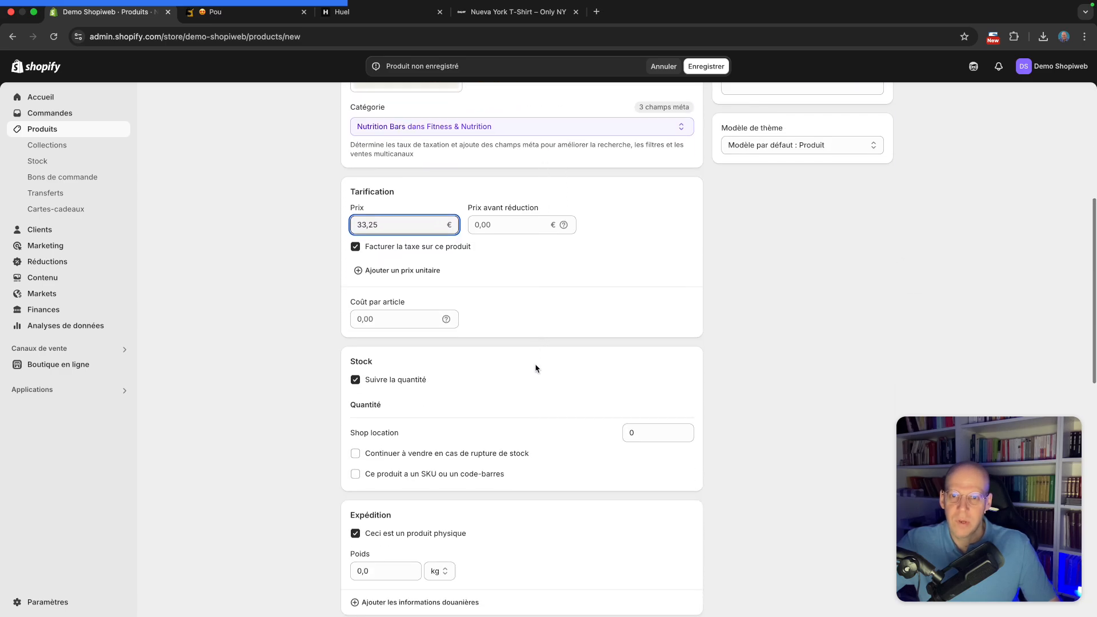
pyautogui.click(657, 419)
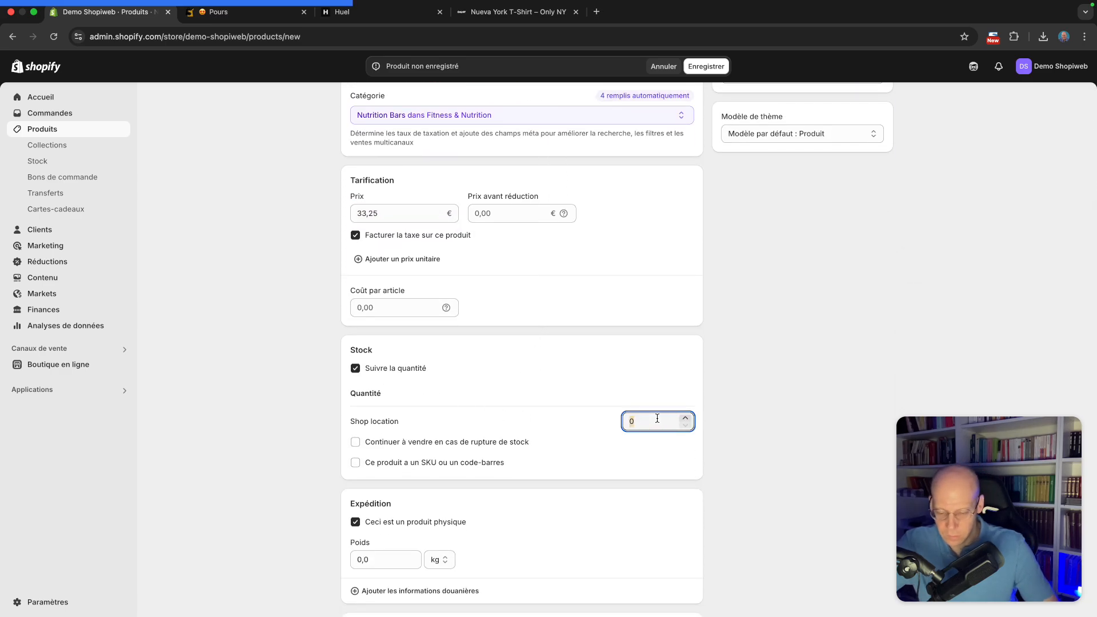
pyautogui.write('10')
pyautogui.click(583, 345)
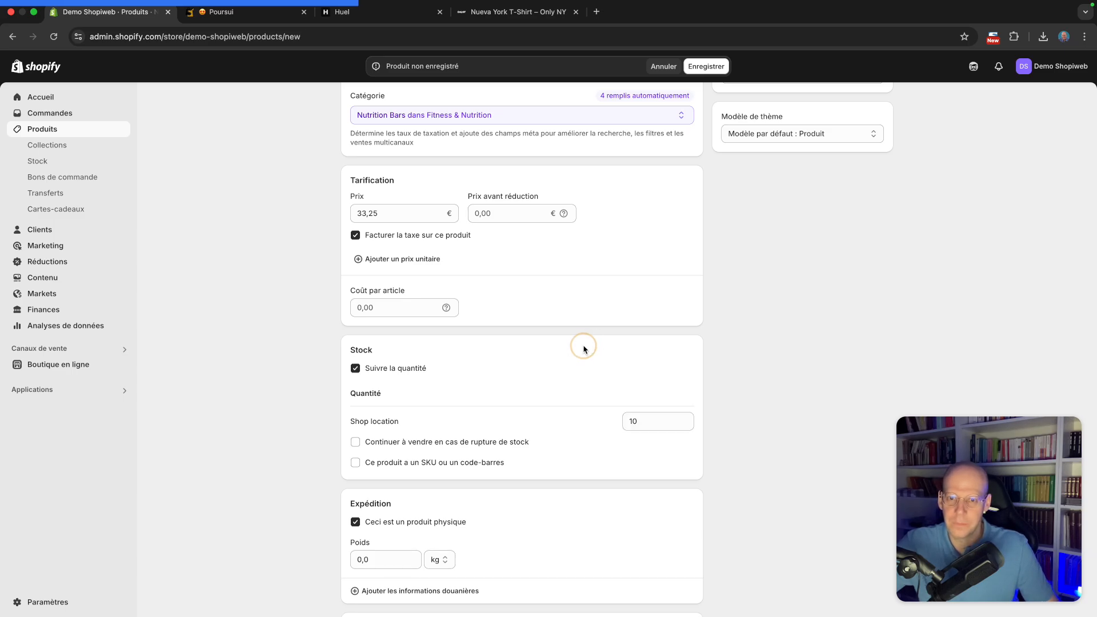
# Set the shipping weight to 1 kg and save the Huel Complete Nutrition Bar x 12 product
pyautogui.scroll(-6, 582, 346)
pyautogui.click(380, 304)
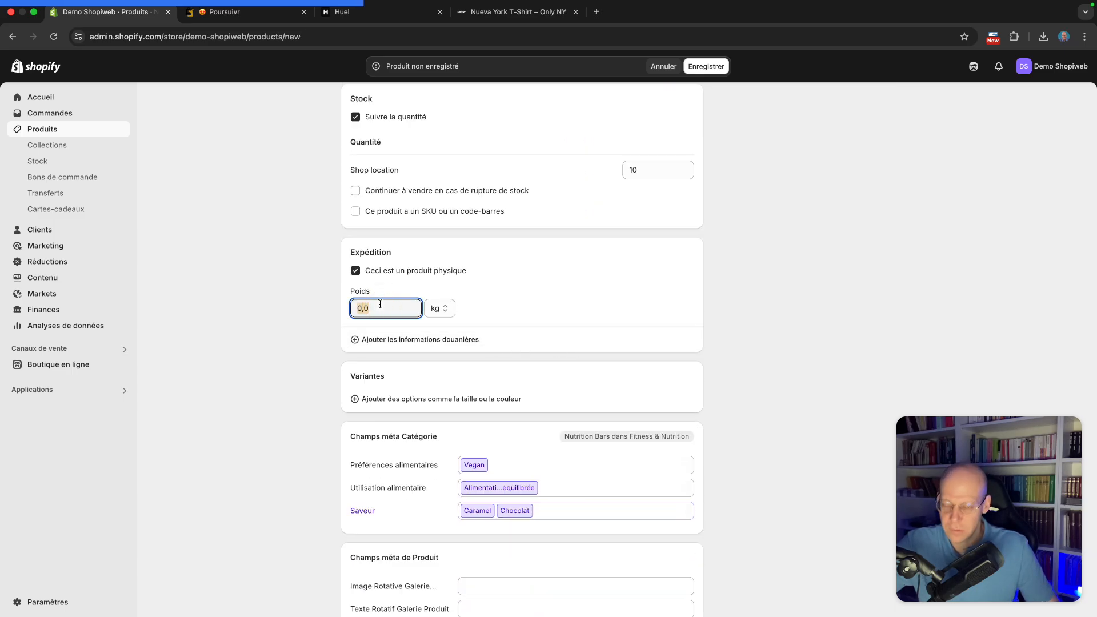
pyautogui.write('1')
pyautogui.click(577, 290)
pyautogui.scroll(10, 619, 325)
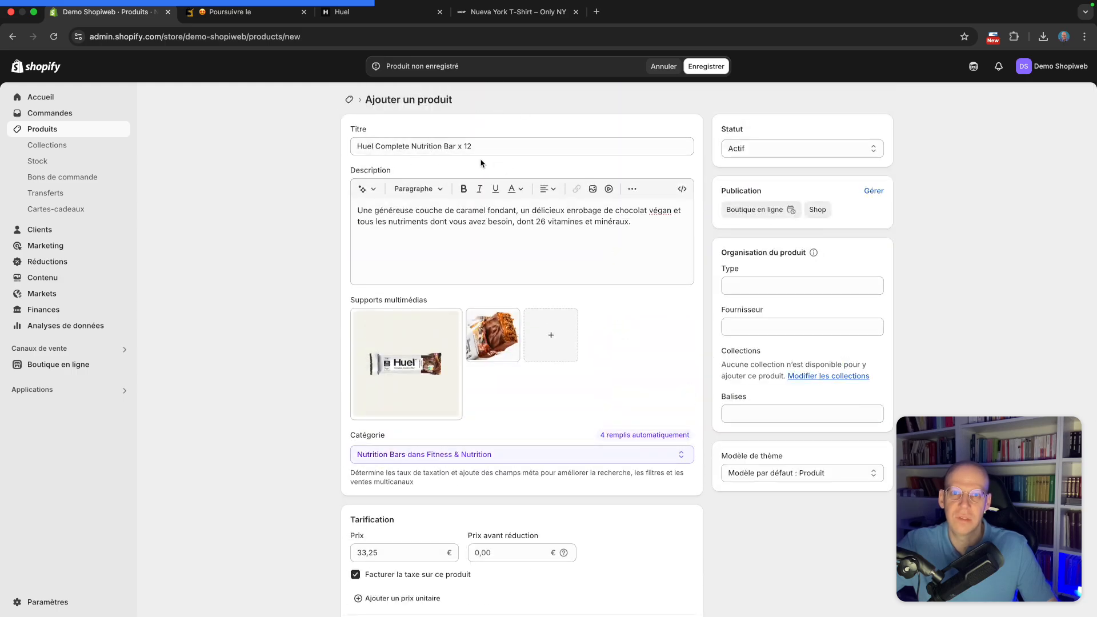
pyautogui.click(716, 68)
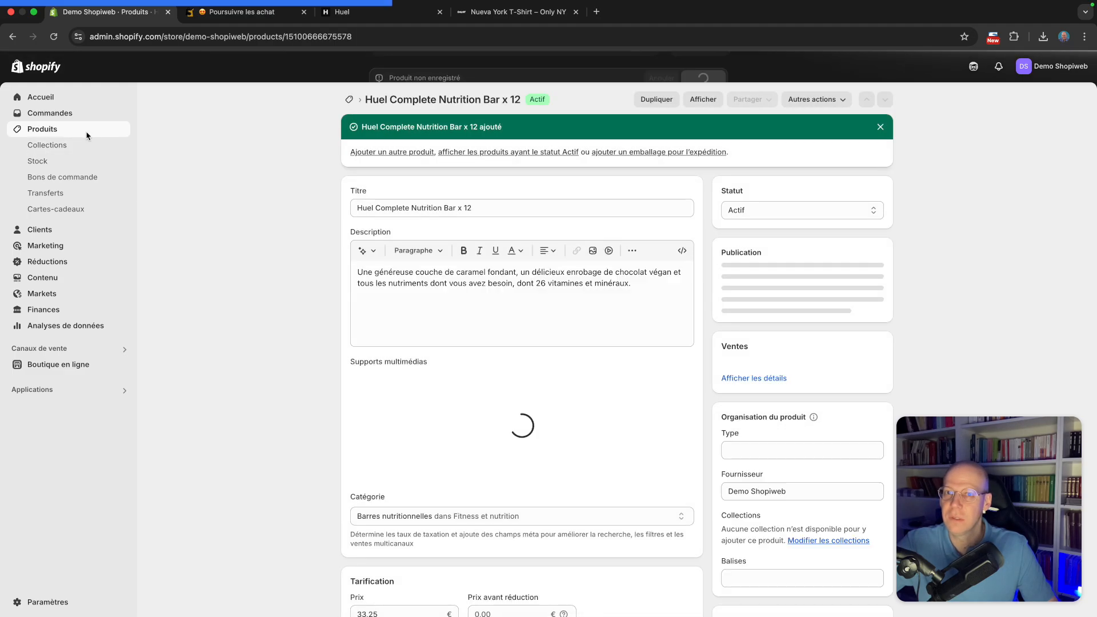
# Start another new product and paste the PDT 3 name "Huel Ready-to-drink x 12" from the notes as its title
pyautogui.click(87, 136)
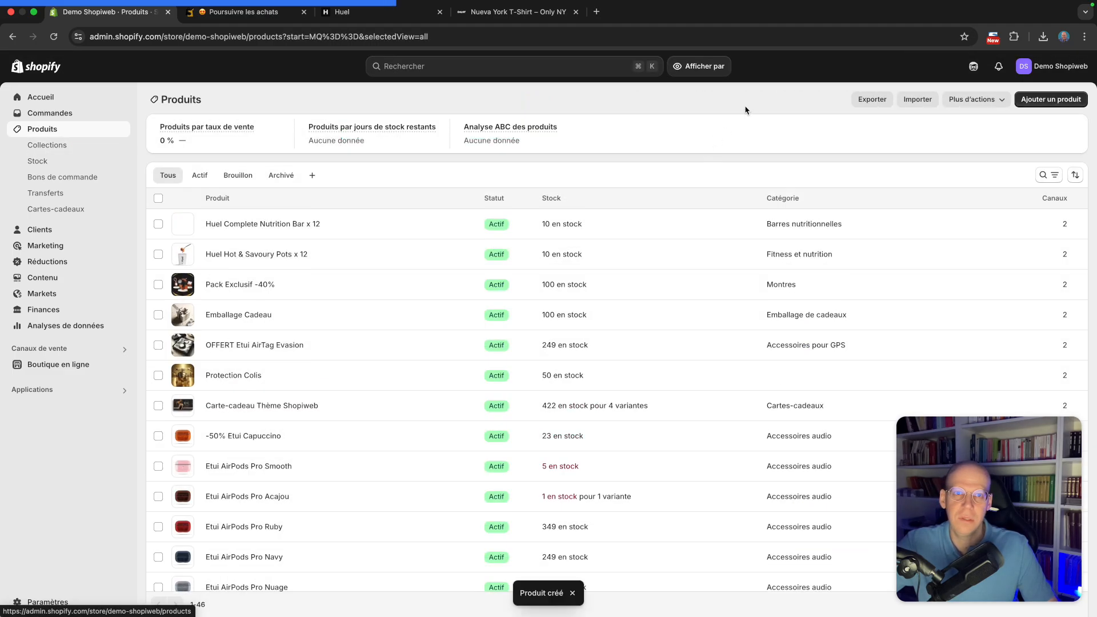
pyautogui.click(1066, 99)
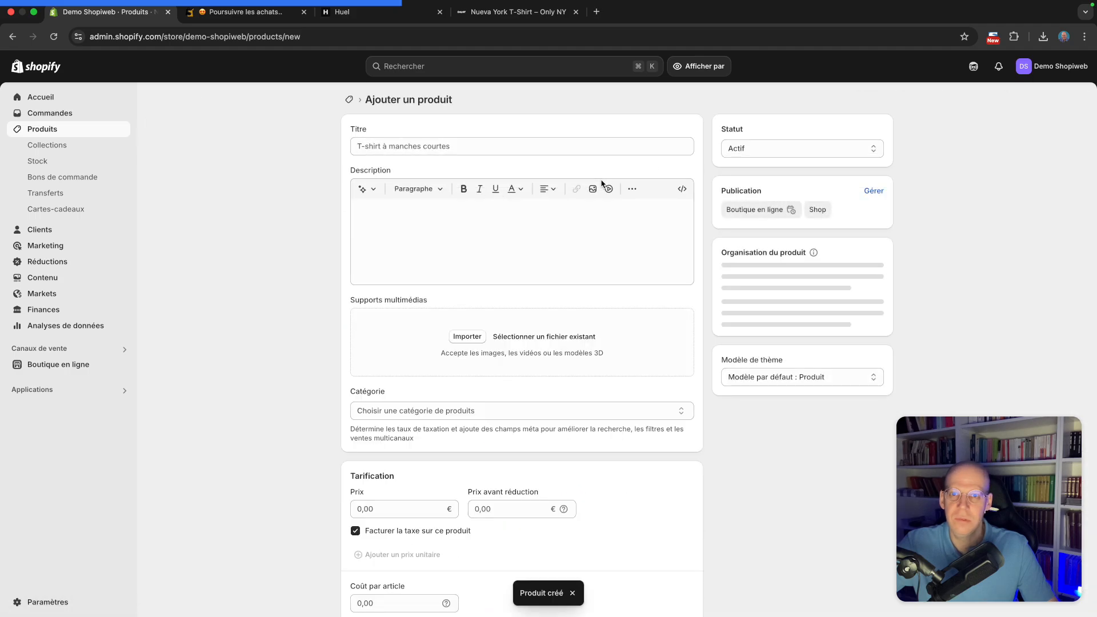
pyautogui.hotkey('ctrl', 'Right')
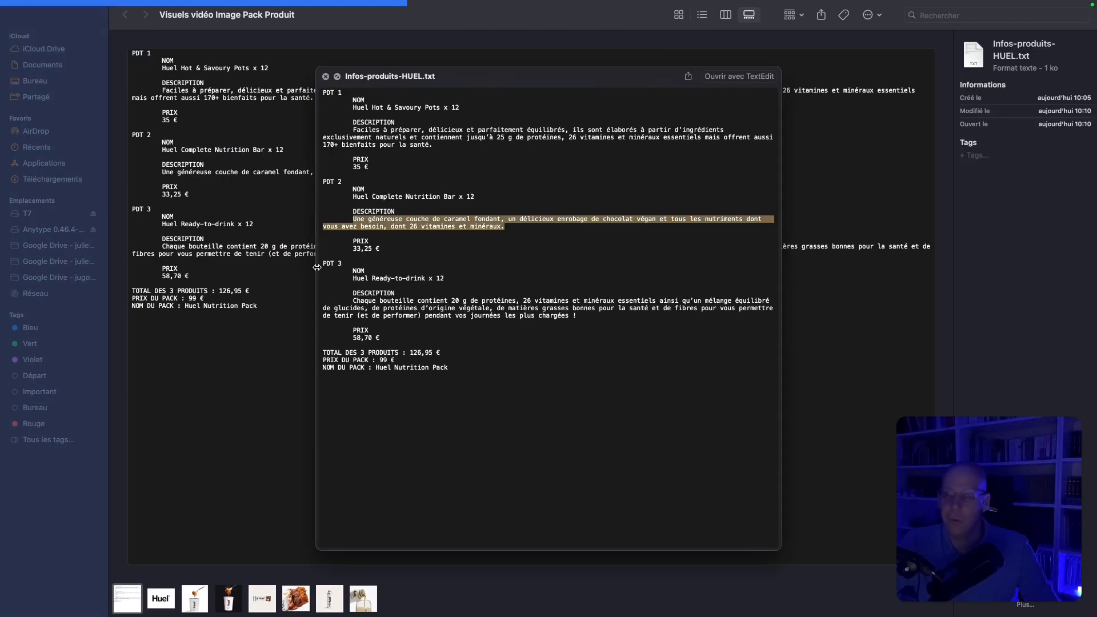
pyautogui.moveTo(354, 278); pyautogui.dragTo(456, 277)
pyautogui.press('super+c')
pyautogui.hotkey('ctrl', 'Left')
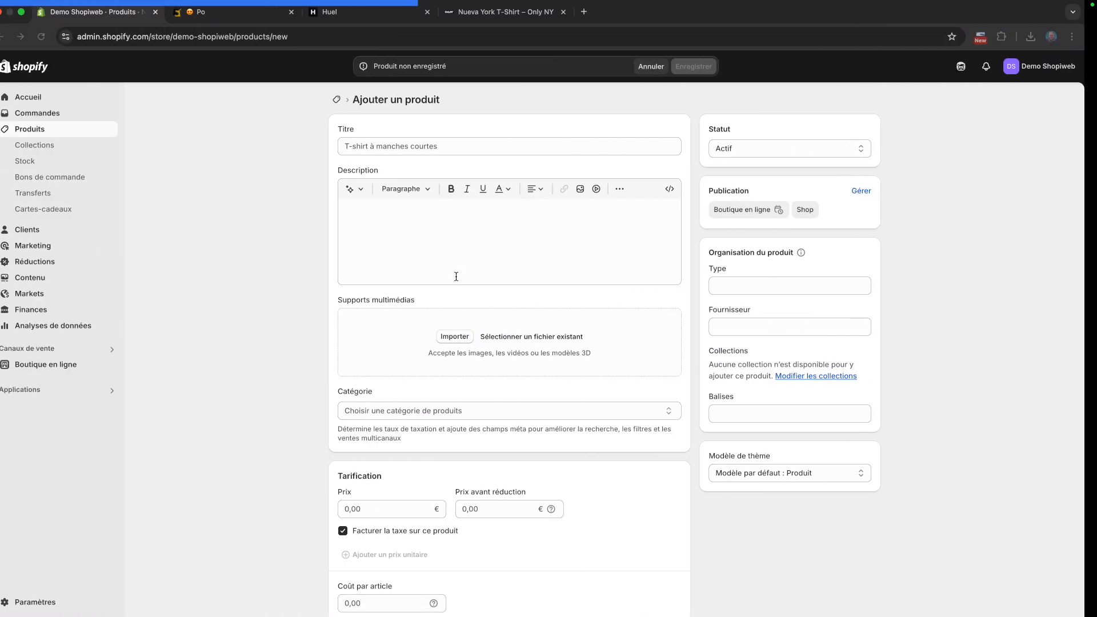
pyautogui.click(458, 147)
pyautogui.press('super+v')
# Copy the PDT 3 description from the notes and paste it into the product description
pyautogui.hotkey('ctrl', 'Right')
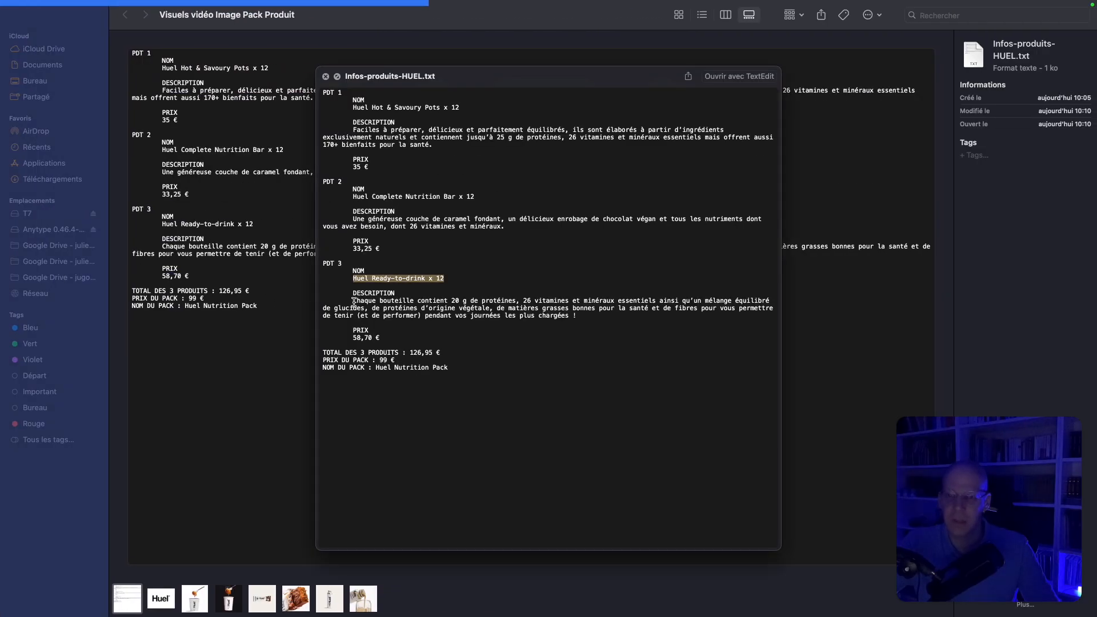
pyautogui.moveTo(354, 301); pyautogui.dragTo(583, 317)
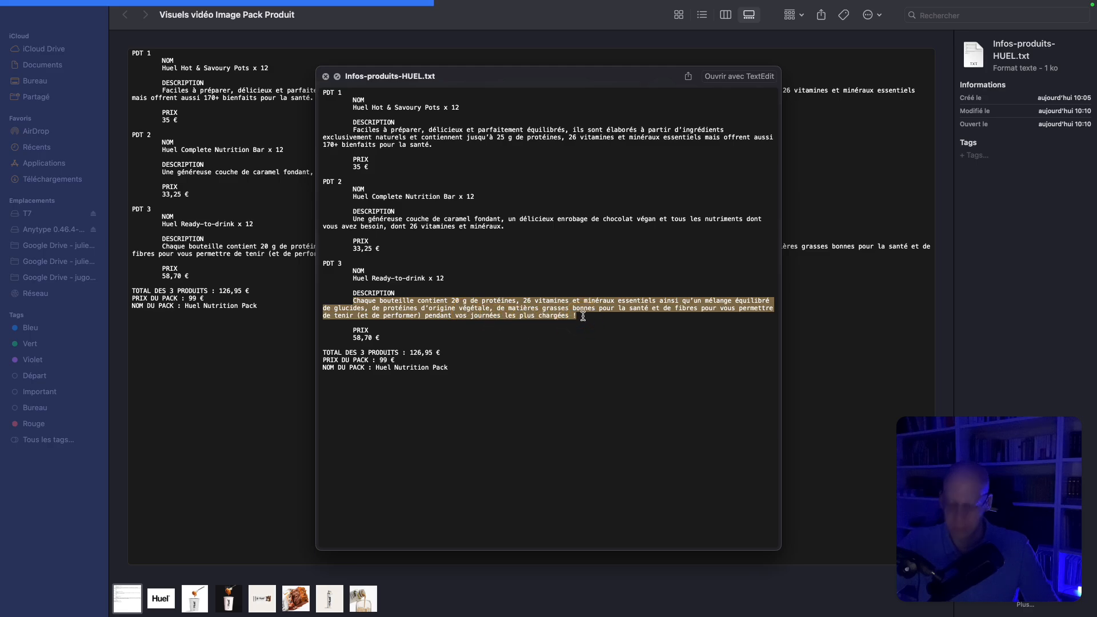
pyautogui.press('super+c')
pyautogui.hotkey('ctrl', 'Left')
pyautogui.click(449, 216)
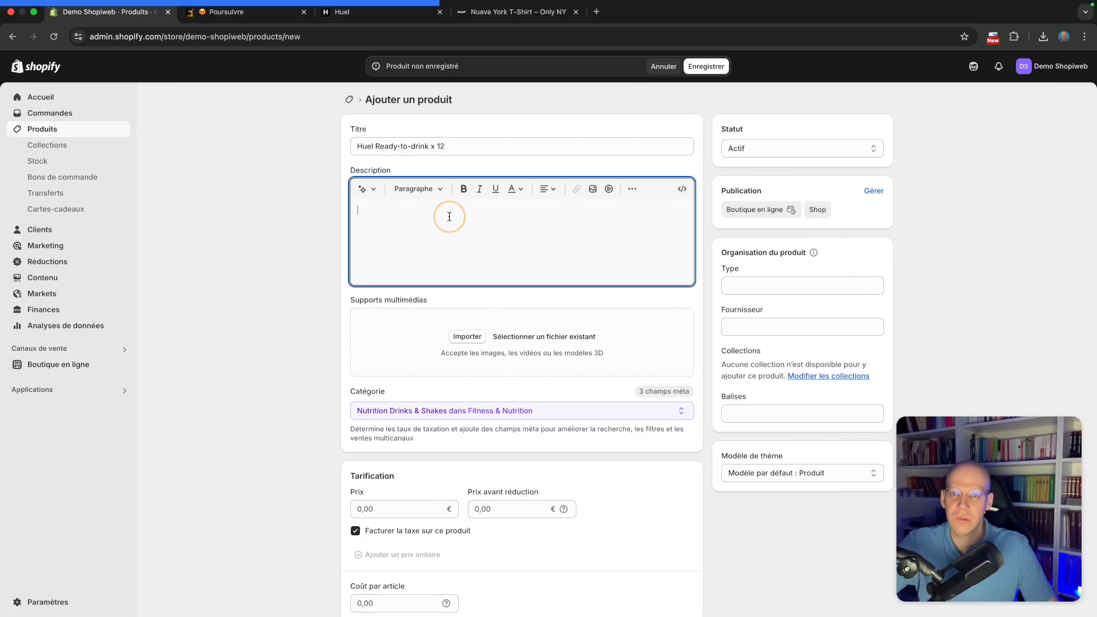
pyautogui.press('super+v')
# Upload the PDT3-0 and PDT3-1 images as the product media
pyautogui.hotkey('ctrl', 'Right')
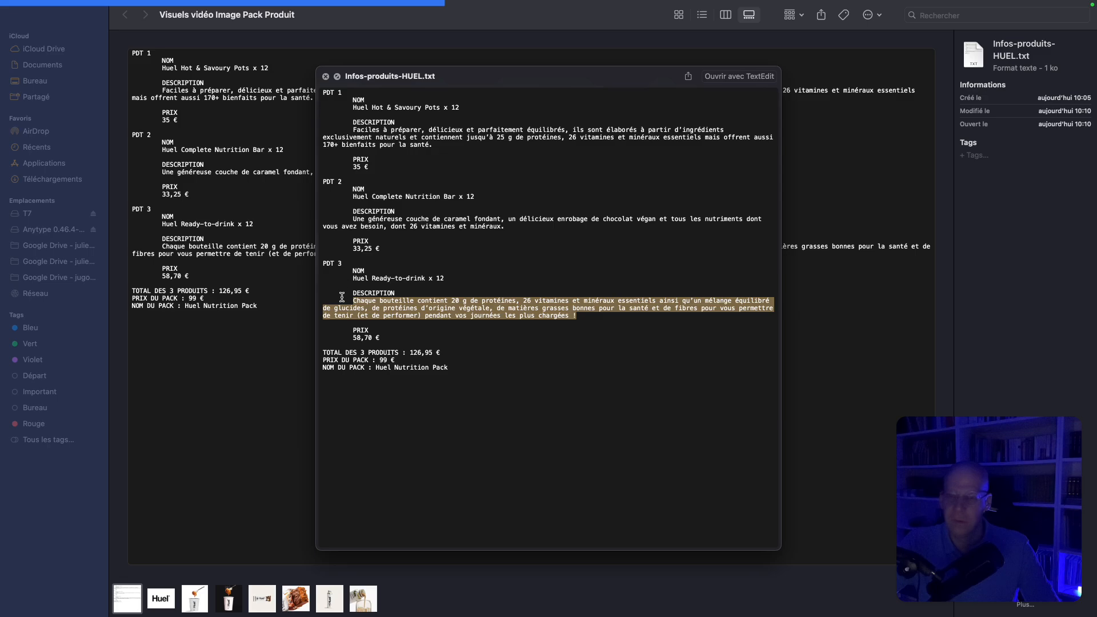
pyautogui.hotkey('ctrl', 'Left')
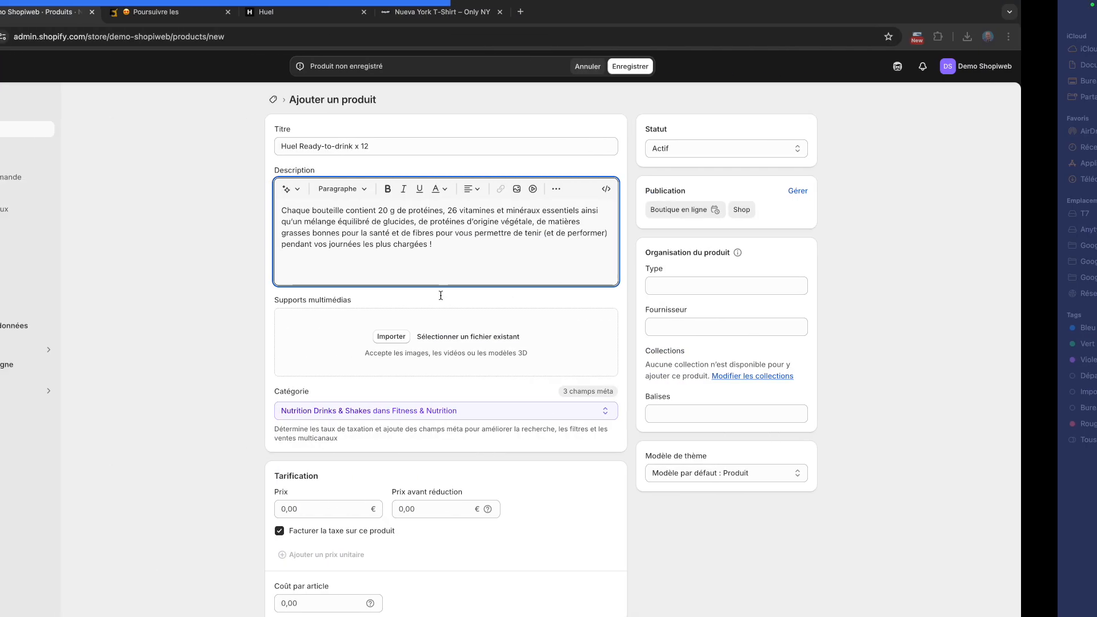
pyautogui.click(453, 338)
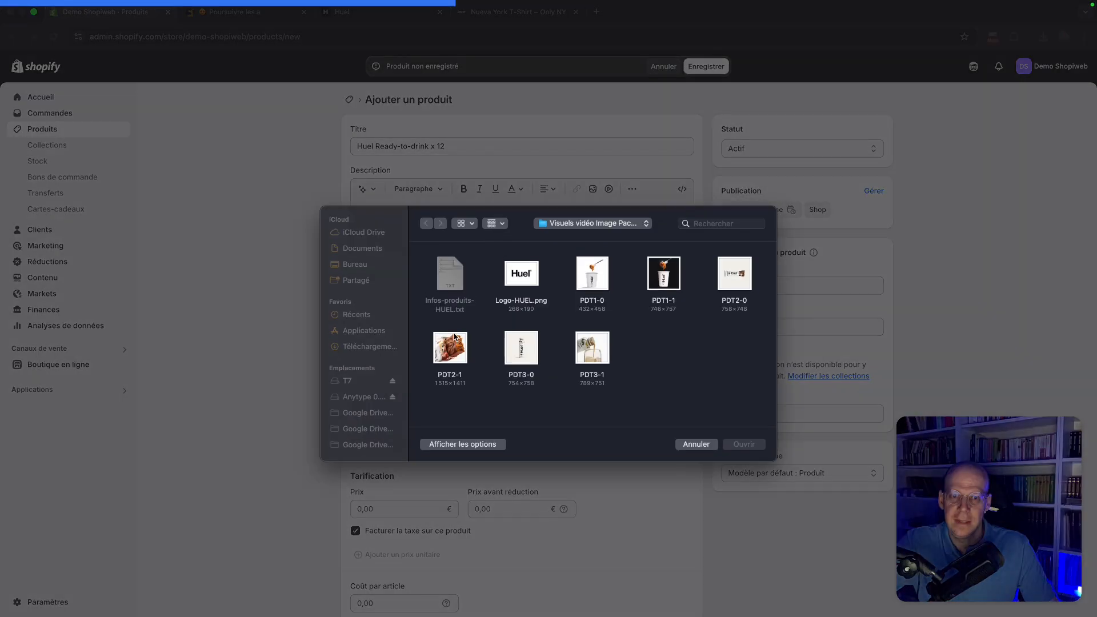
pyautogui.click(512, 360)
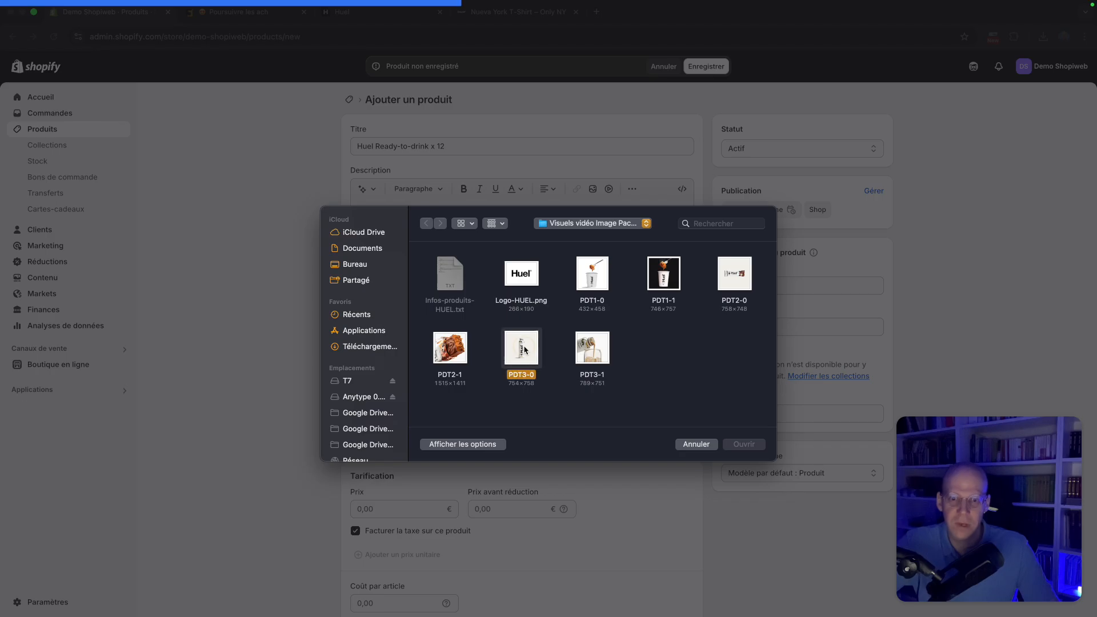
pyautogui.keyDown('shift'); pyautogui.click(596, 360); pyautogui.keyUp('shift')
pyautogui.click(745, 444)
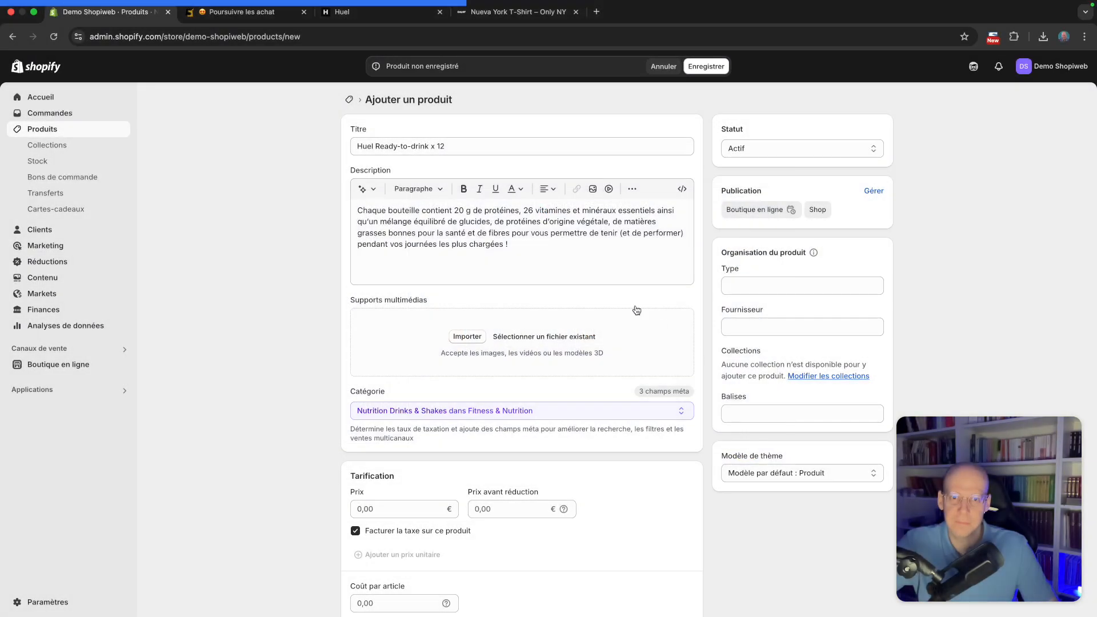
# Set the product price to 58,70 €
pyautogui.scroll(-3, 402, 429)
pyautogui.click(402, 429)
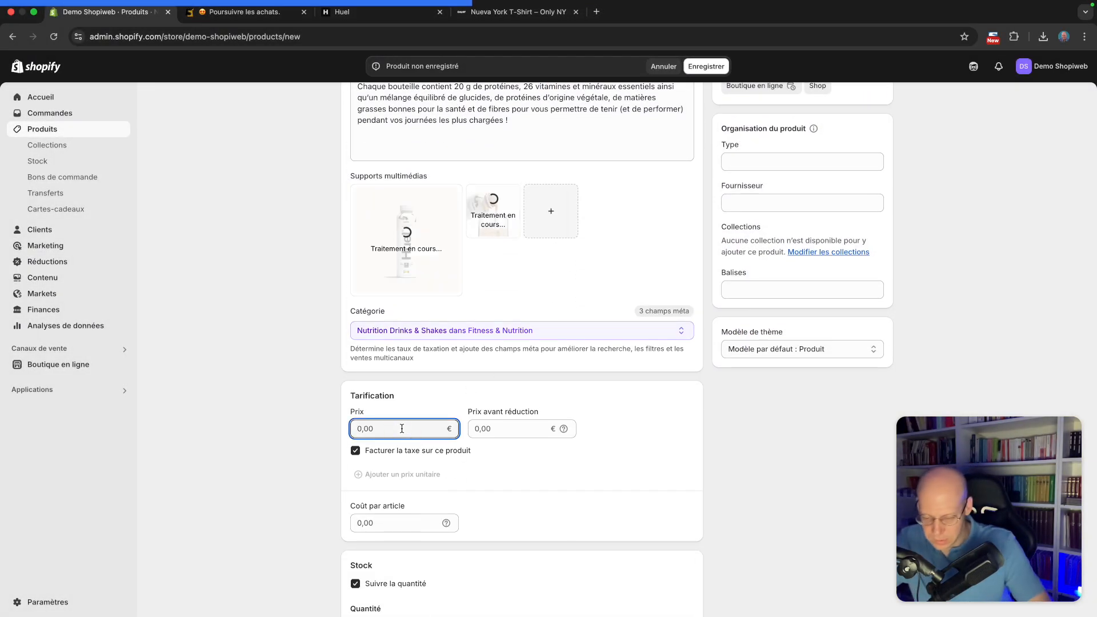
pyautogui.write('58,')
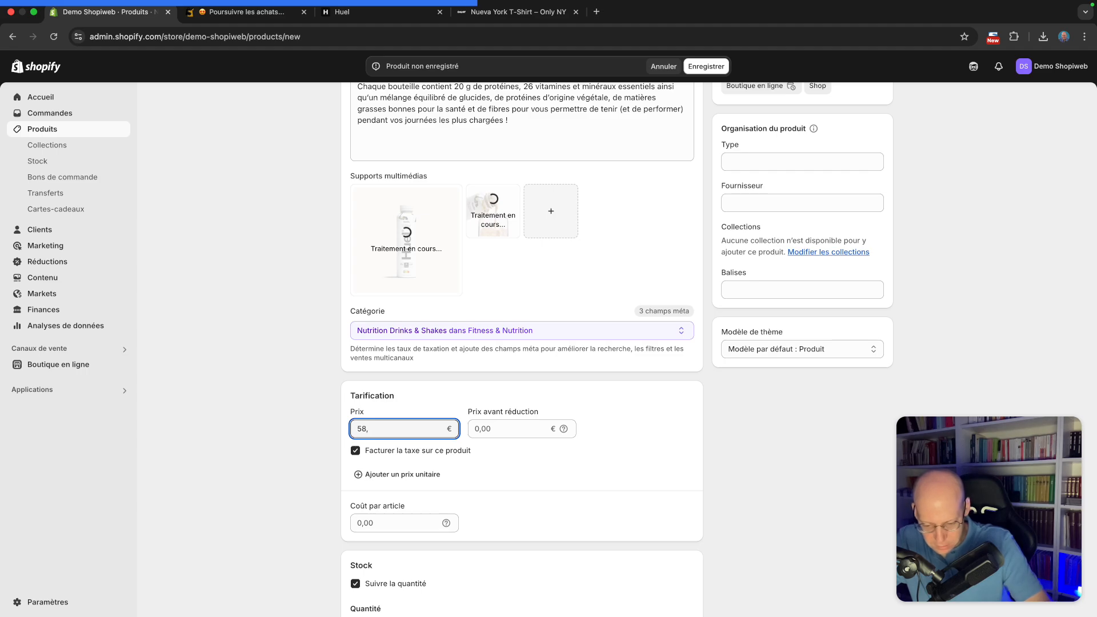
pyautogui.write('70')
pyautogui.click(269, 427)
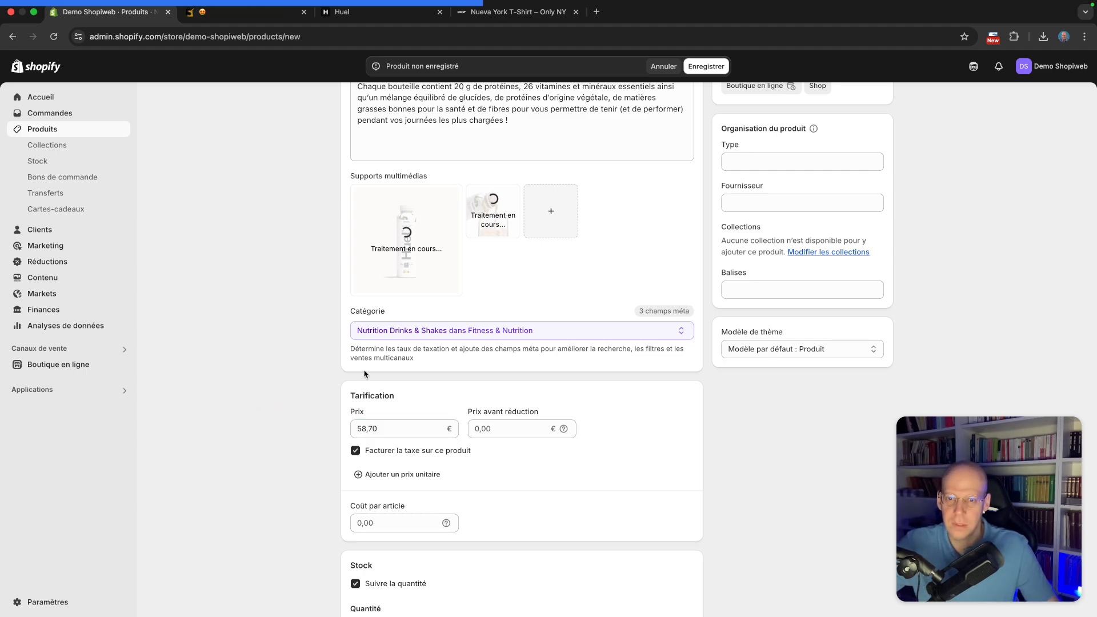
# Set the tracked stock quantity at the shop location to 10
pyautogui.scroll(-5, 366, 374)
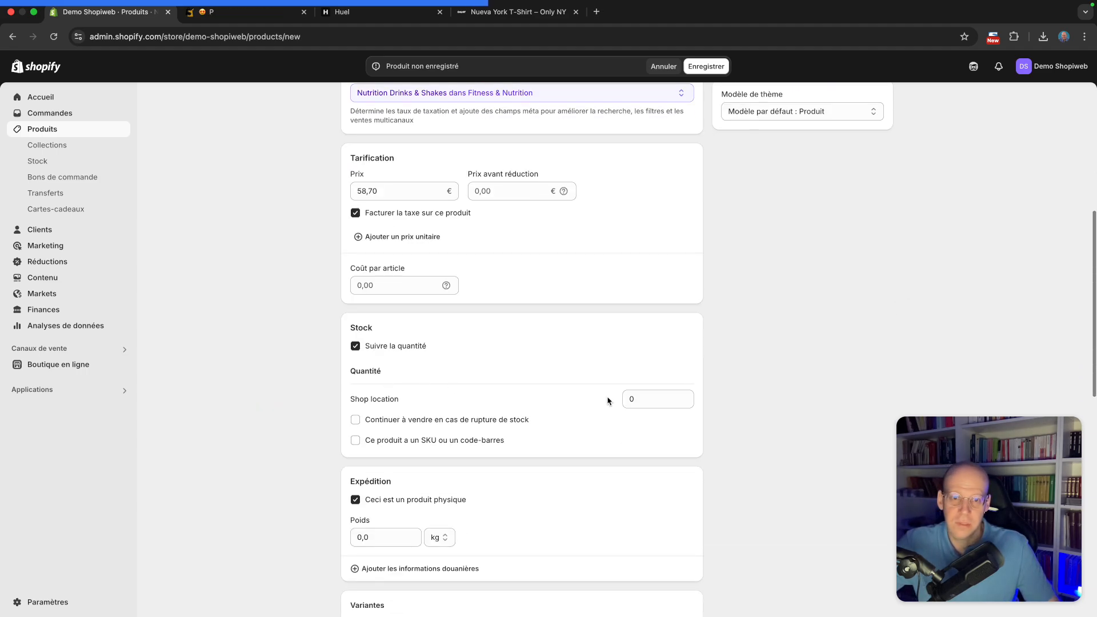
pyautogui.click(655, 398)
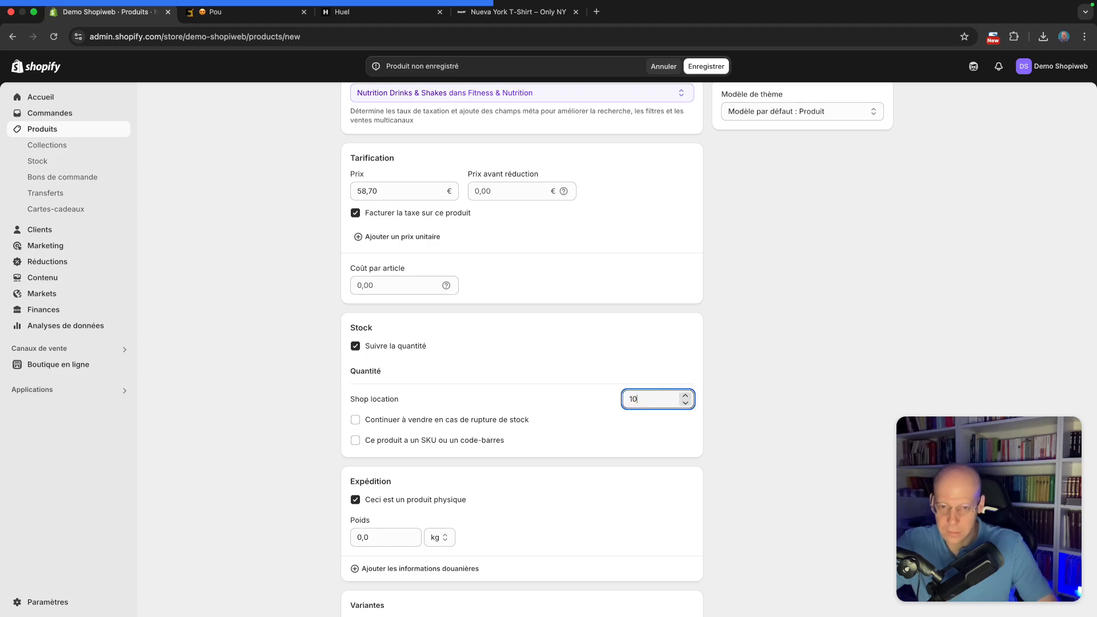
pyautogui.write('10')
# Set the shipping weight to 1,0 kg and save the Huel Ready-to-drink x 12 product
pyautogui.scroll(-3, 302, 381)
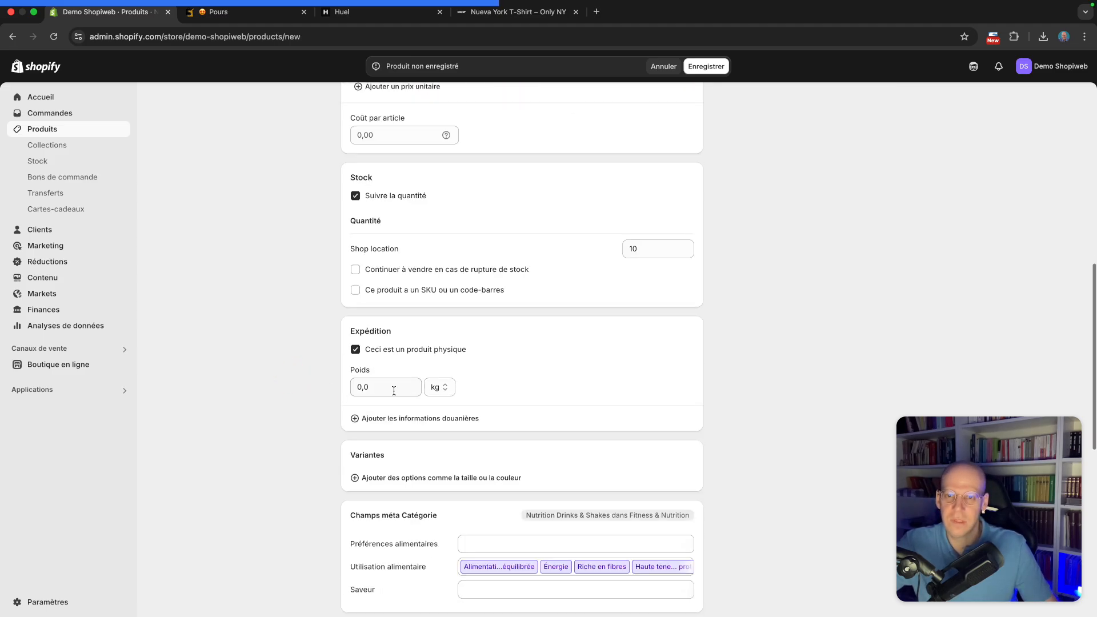
pyautogui.click(396, 387)
pyautogui.click(327, 393)
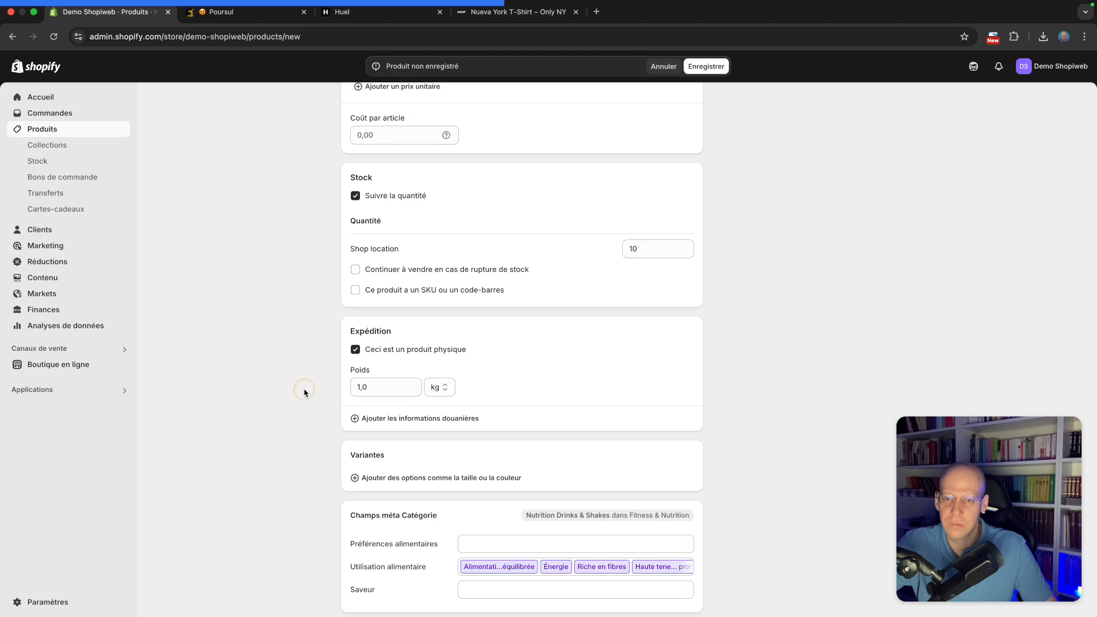
pyautogui.scroll(10, 311, 391)
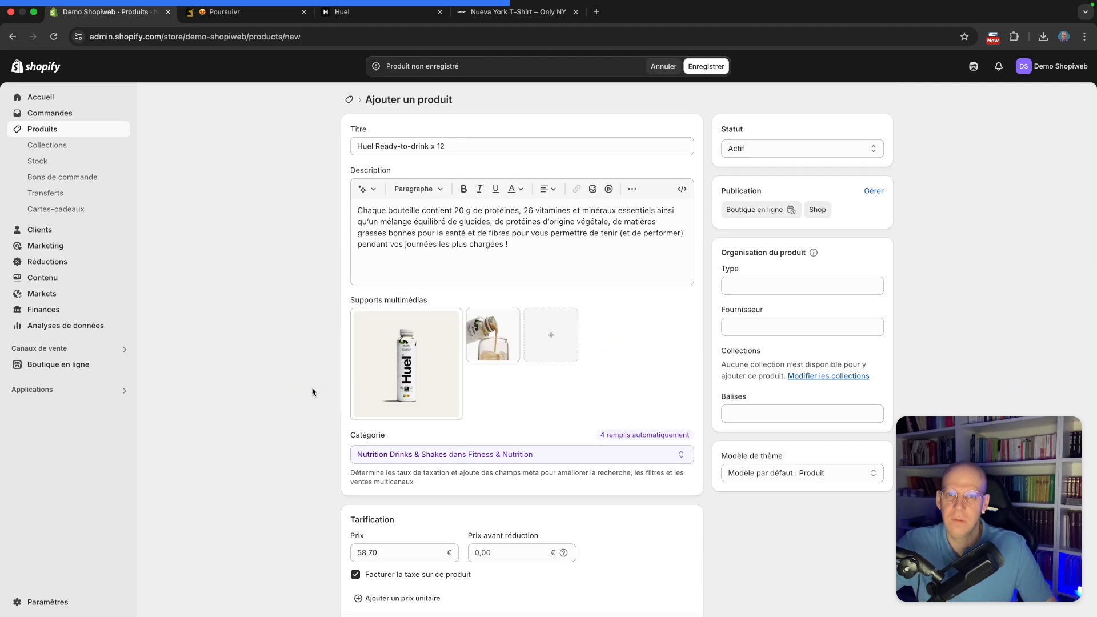
pyautogui.click(705, 72)
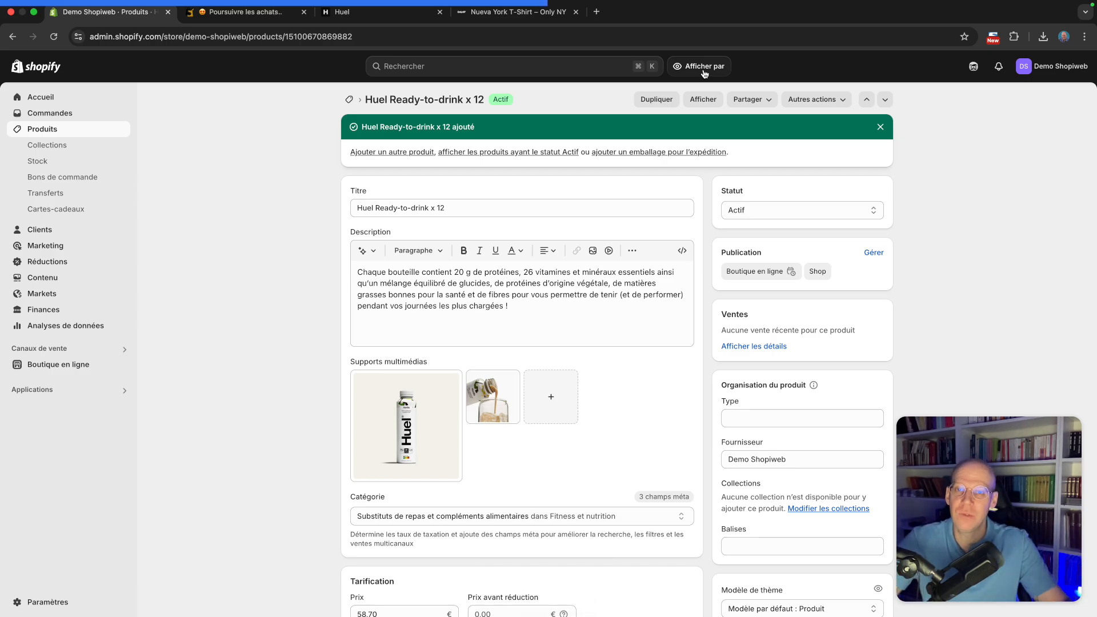
# Start a new product and paste the pack name "Huel Nutrition Pack" from the notes as its title
pyautogui.click(99, 133)
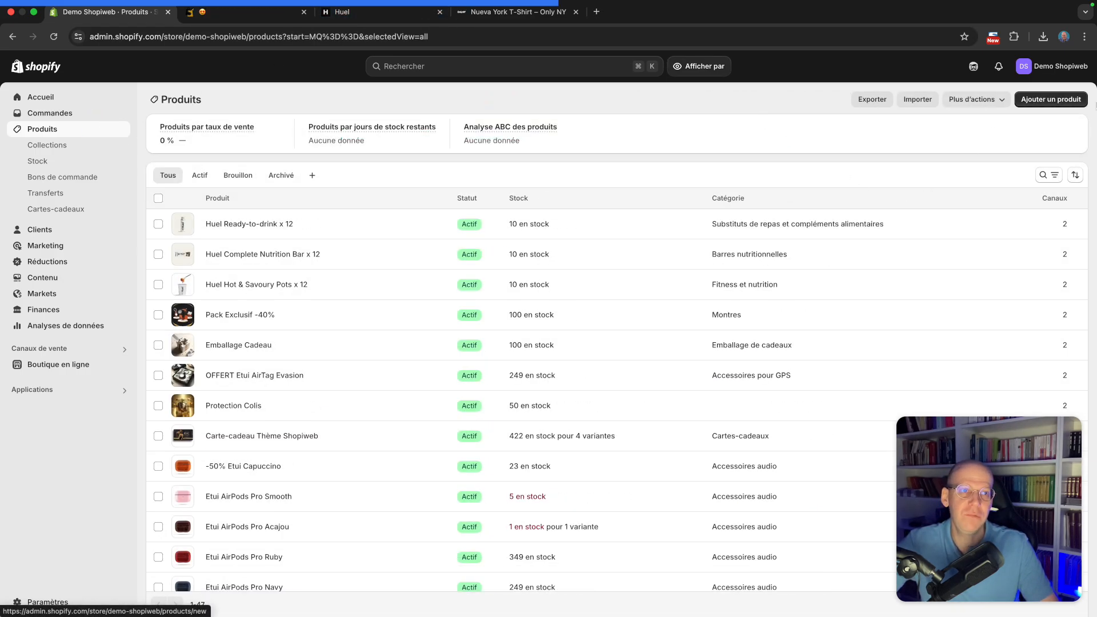
pyautogui.click(1034, 101)
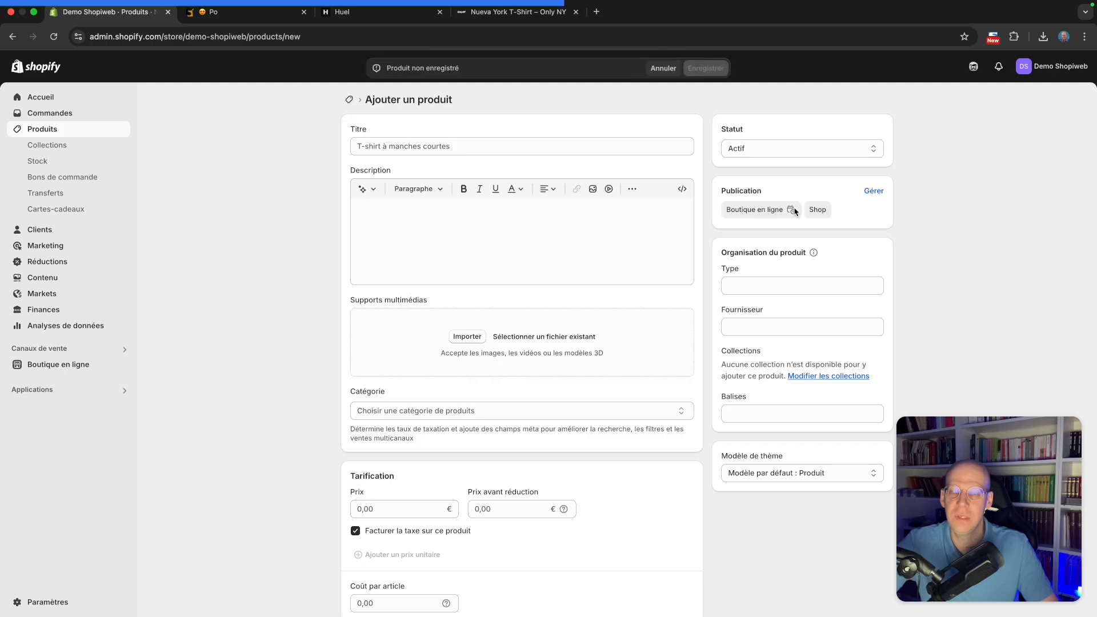
pyautogui.hotkey('ctrl', 'Right')
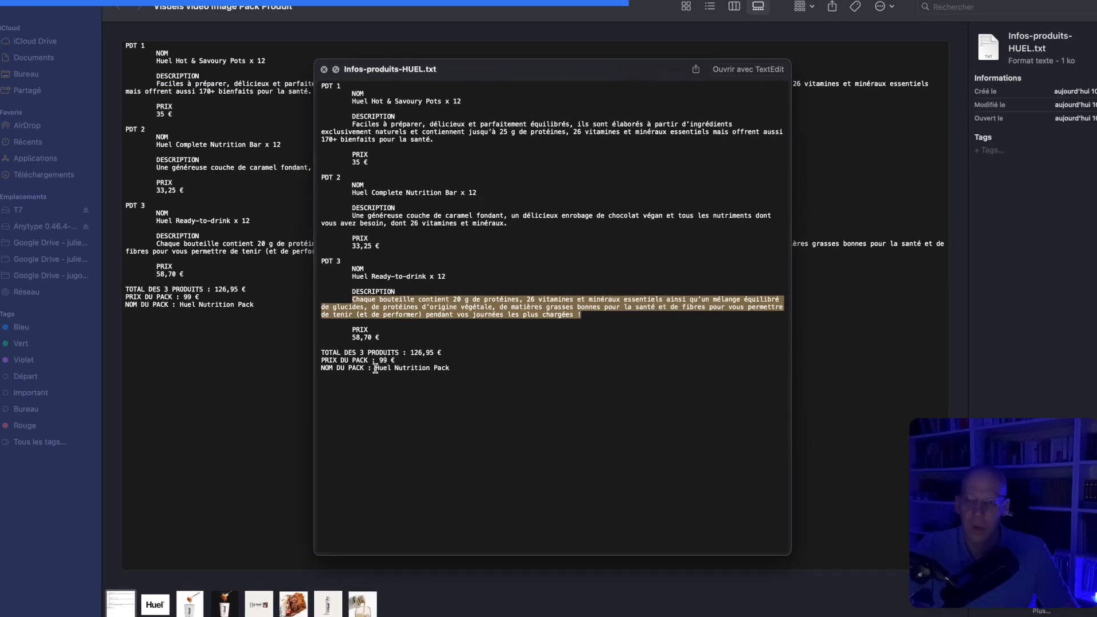
pyautogui.moveTo(376, 368); pyautogui.dragTo(477, 371)
pyautogui.press('super+c')
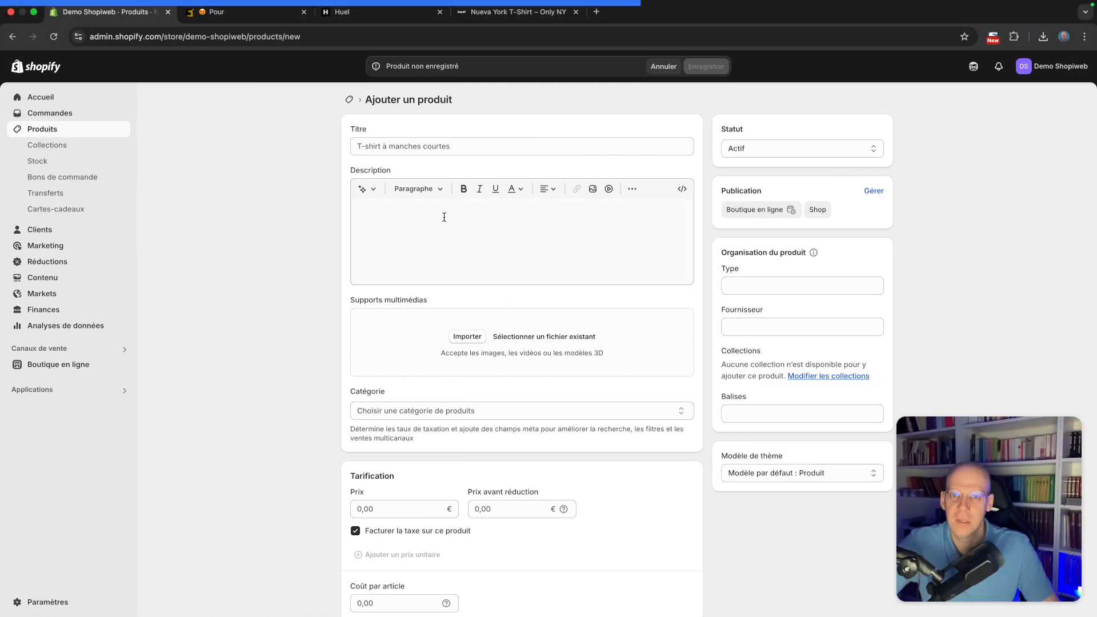
pyautogui.click(450, 146)
pyautogui.press('super+v')
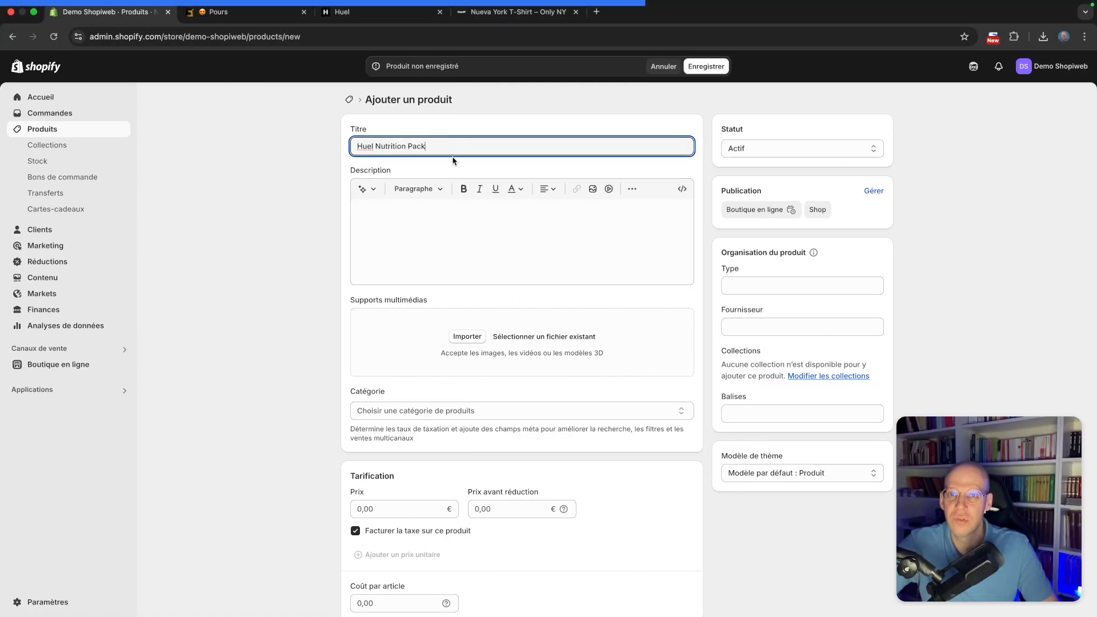
# Paste all three products' notes into the description, preceded by the line "Un pack complet nutritif comprenant :"
pyautogui.click(507, 245)
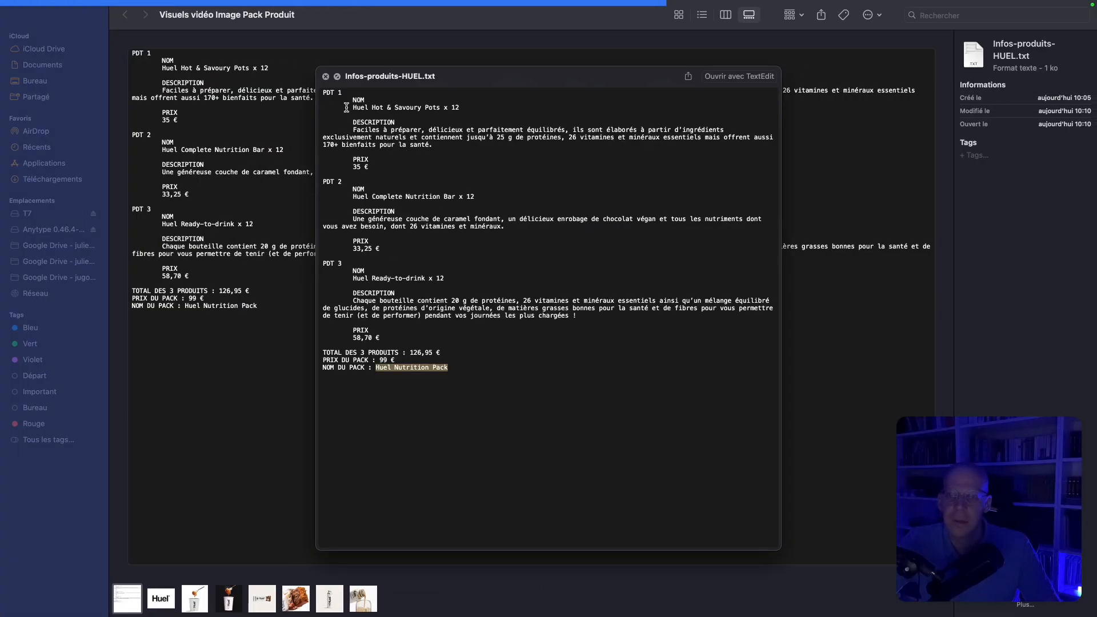
pyautogui.moveTo(351, 106); pyautogui.dragTo(600, 313)
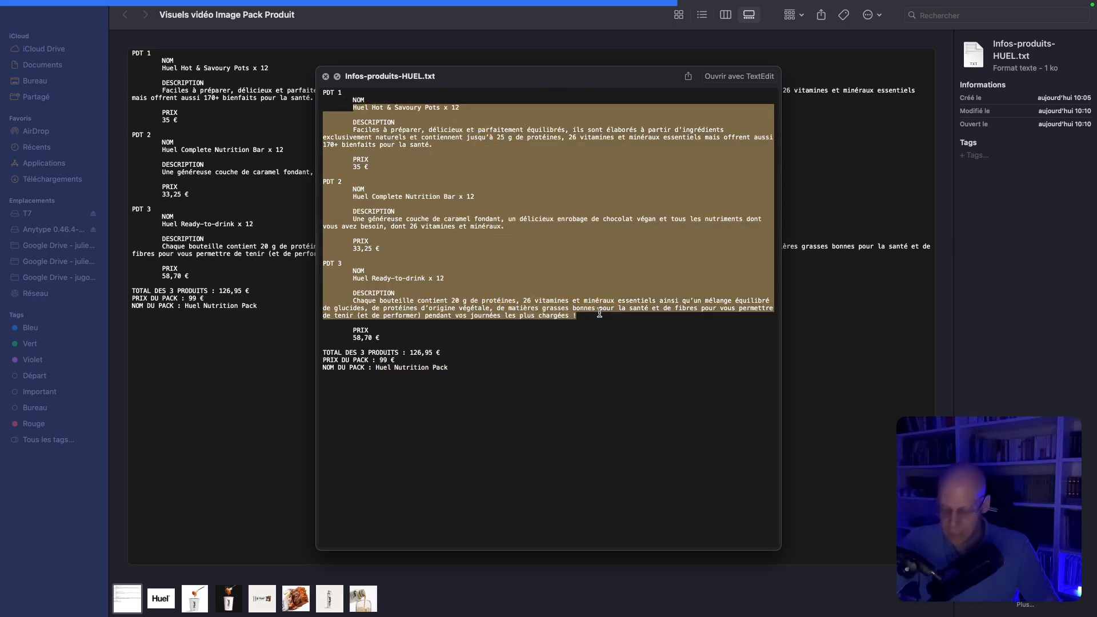
pyautogui.press('cmd+c')
pyautogui.press('cmd+Tab')
pyautogui.press('cmd+v')
pyautogui.write('Un pack complet nutr')
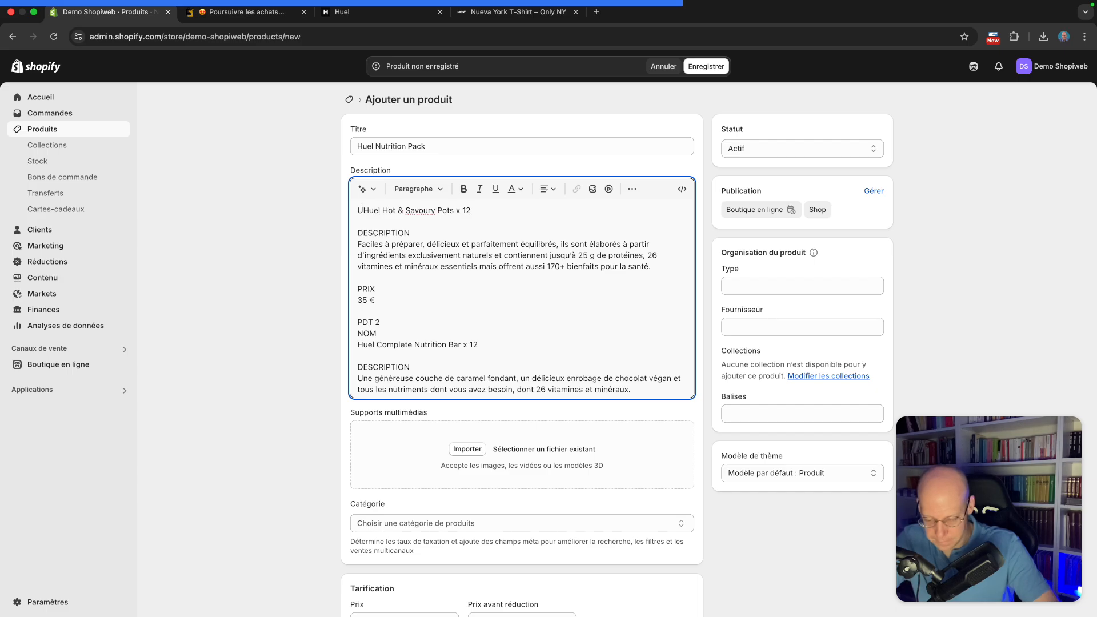
pyautogui.write('itif comprenant :')
pyautogui.press('Return')
# Reformat the description into a bulleted list of the three product names, deleting the pasted descriptions, prices and labels
pyautogui.click(547, 189)
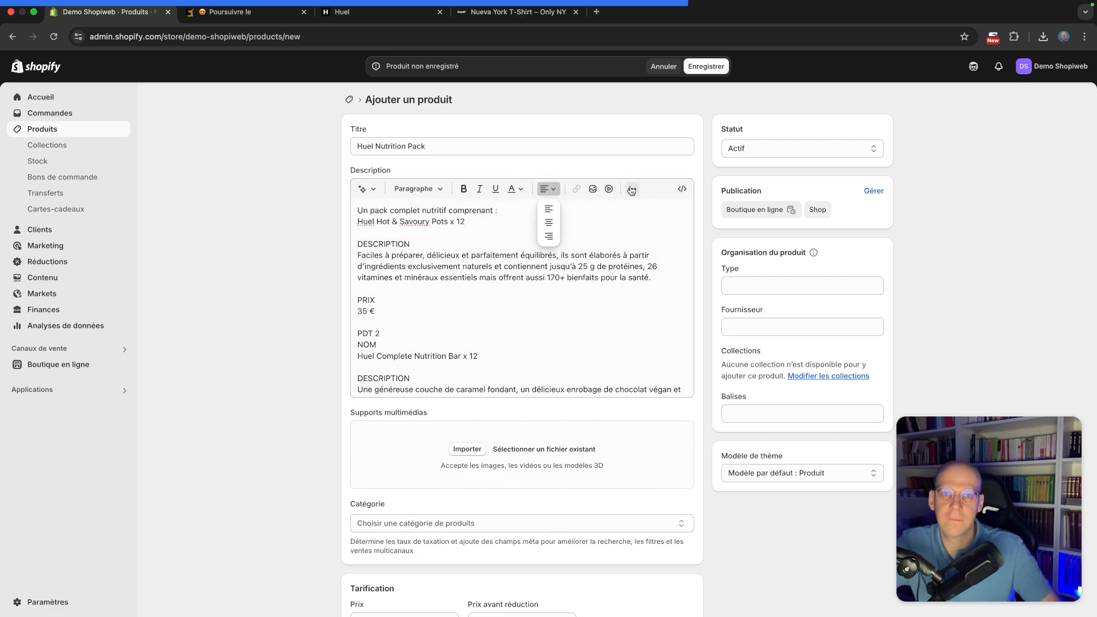
pyautogui.click(631, 189)
pyautogui.click(585, 211)
pyautogui.moveTo(354, 259); pyautogui.dragTo(550, 335)
pyautogui.press('BackSpace')
pyautogui.press('BackSpace')
pyautogui.press('Return')
pyautogui.scroll(-1, 418, 238)
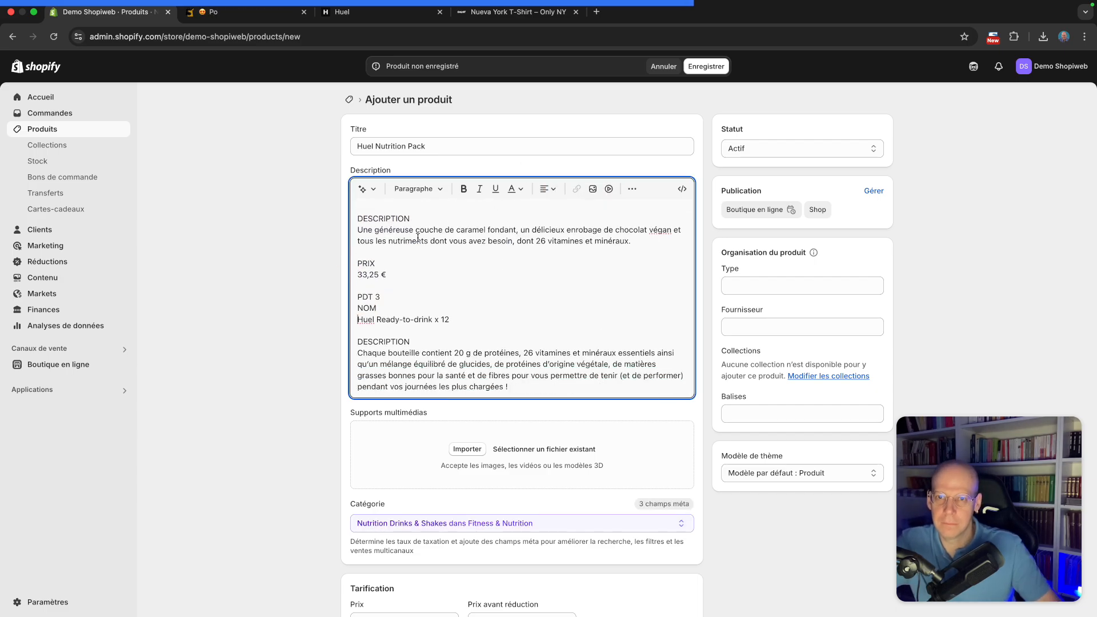
pyautogui.moveTo(400, 305); pyautogui.dragTo(354, 218)
pyautogui.press('BackSpace')
pyautogui.click(358, 282)
pyautogui.press('BackSpace')
pyautogui.press('BackSpace')
pyautogui.press('BackSpace')
pyautogui.press('Return')
pyautogui.click(382, 241)
pyautogui.press('BackSpace')
pyautogui.moveTo(510, 328); pyautogui.dragTo(355, 281)
pyautogui.press('BackSpace')
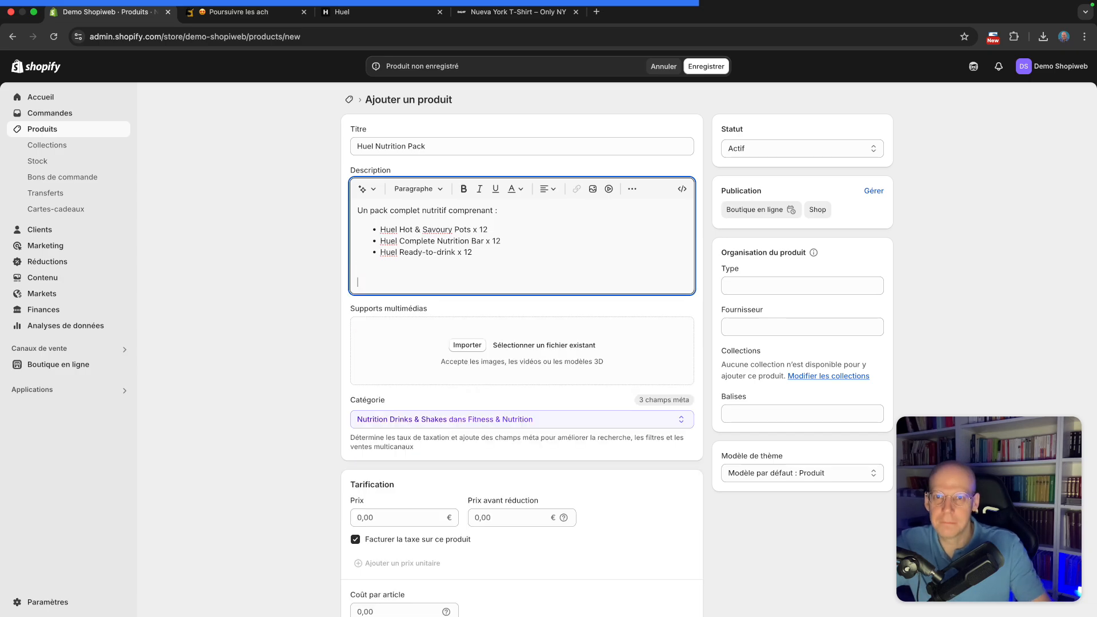
pyautogui.press('BackSpace')
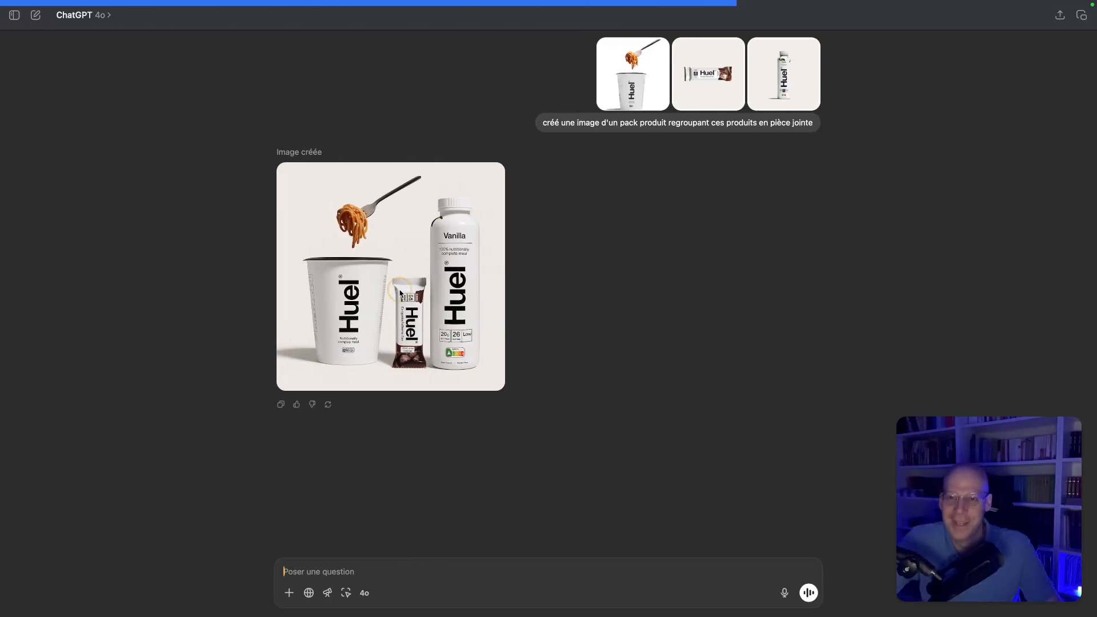
# Switch to ChatGPT, preview the generated pack image and save it as Image-pack1
pyautogui.click(466, 309)
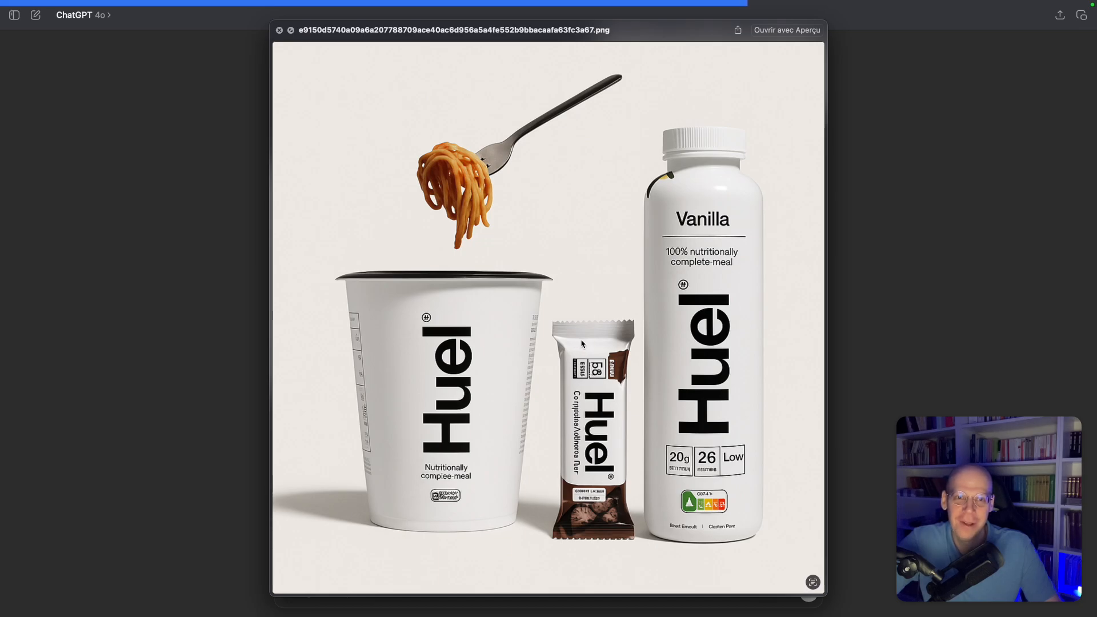
pyautogui.press('Escape')
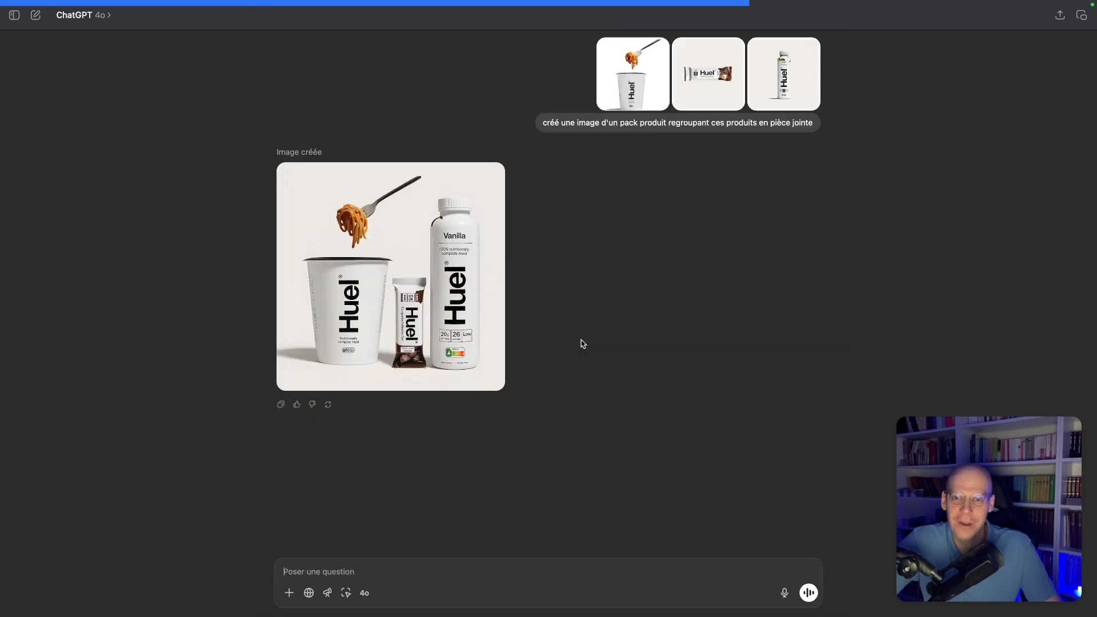
pyautogui.rightClick(452, 198)
pyautogui.click(480, 214)
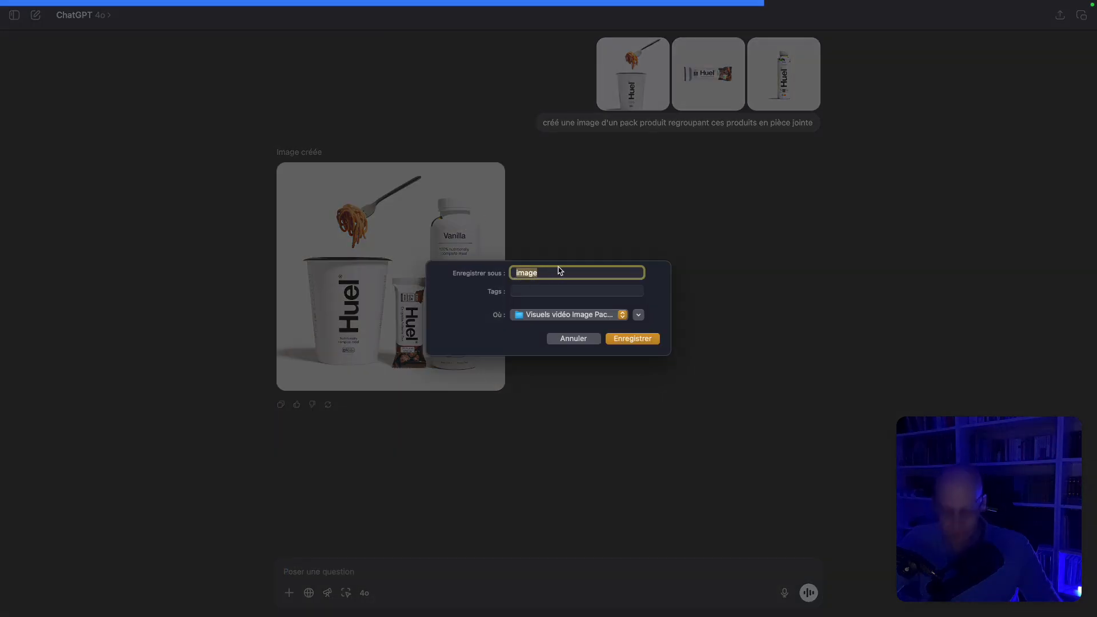
pyautogui.press('BackSpace')
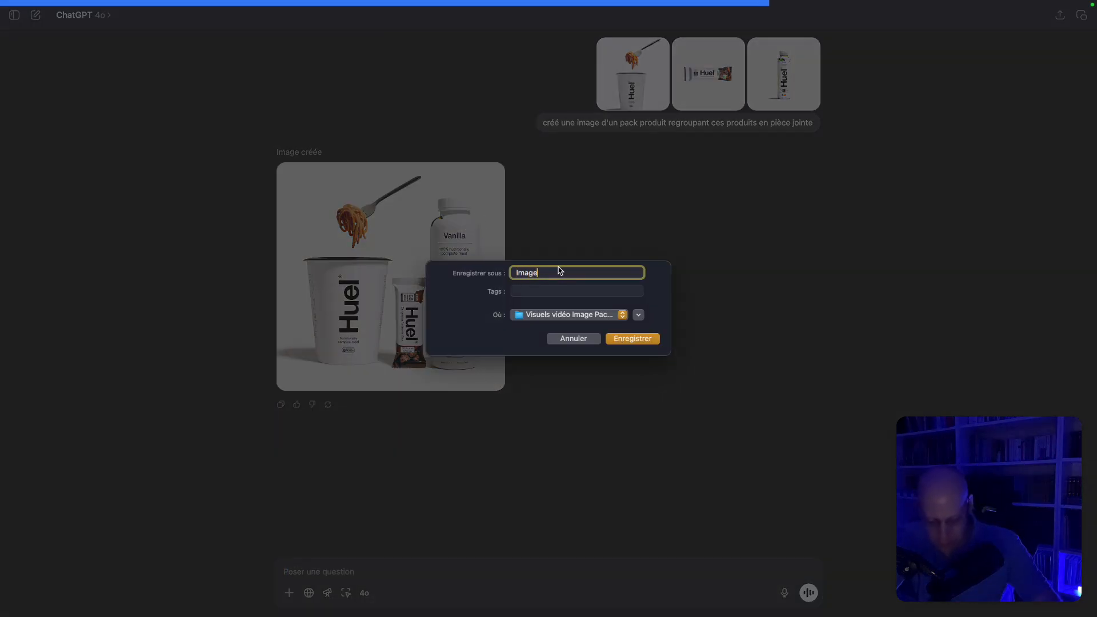
pyautogui.write('Image-pack1')
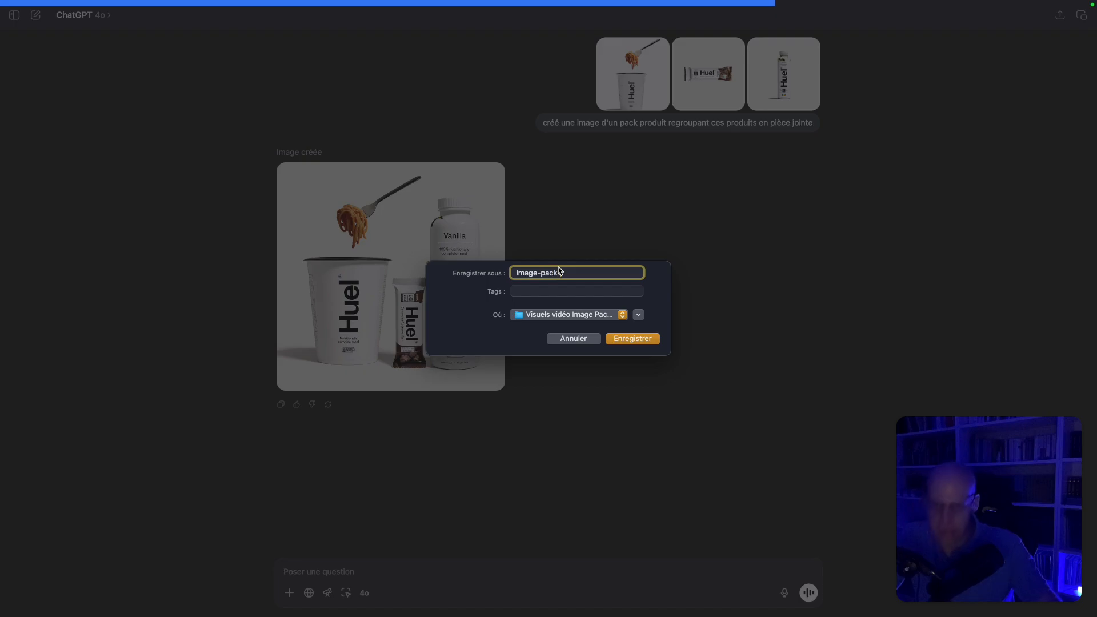
pyautogui.click(632, 339)
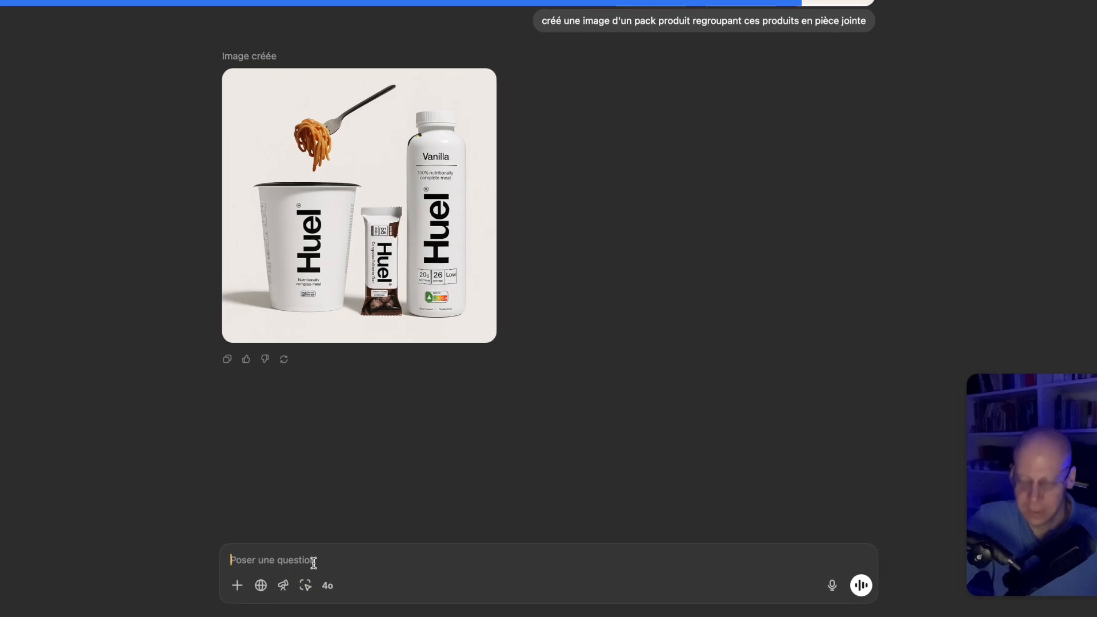
# Ask ChatGPT: "Imagine moi une autre version de ce visuel en plaçant les produits différemment stp"
pyautogui.write('Imagine')
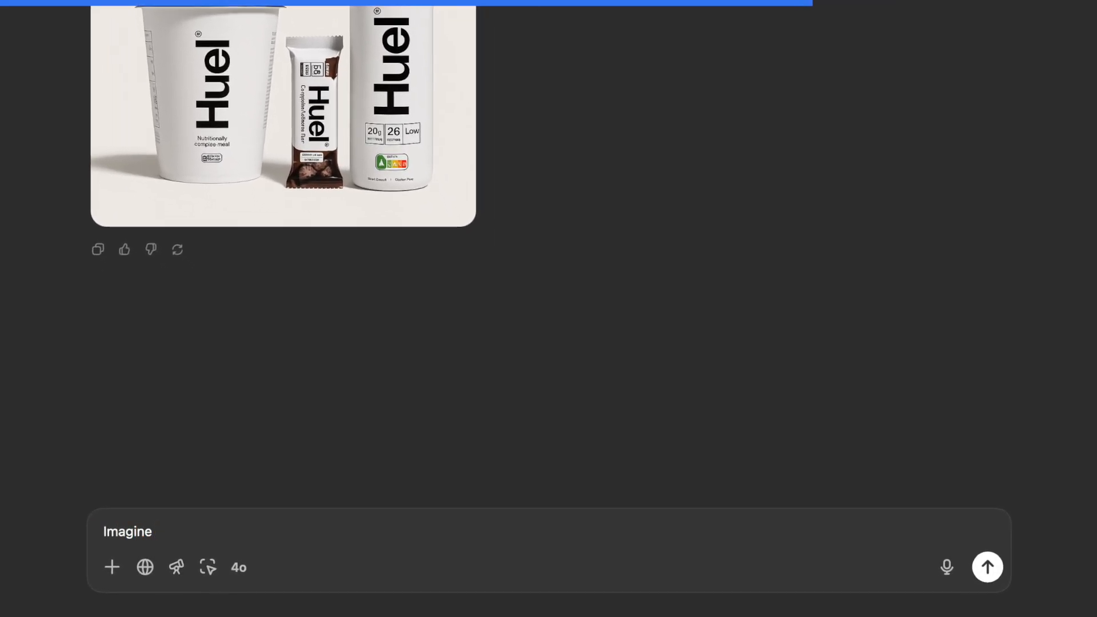
pyautogui.write(' moi une autre version de ce visuel en plaçant les produits d')
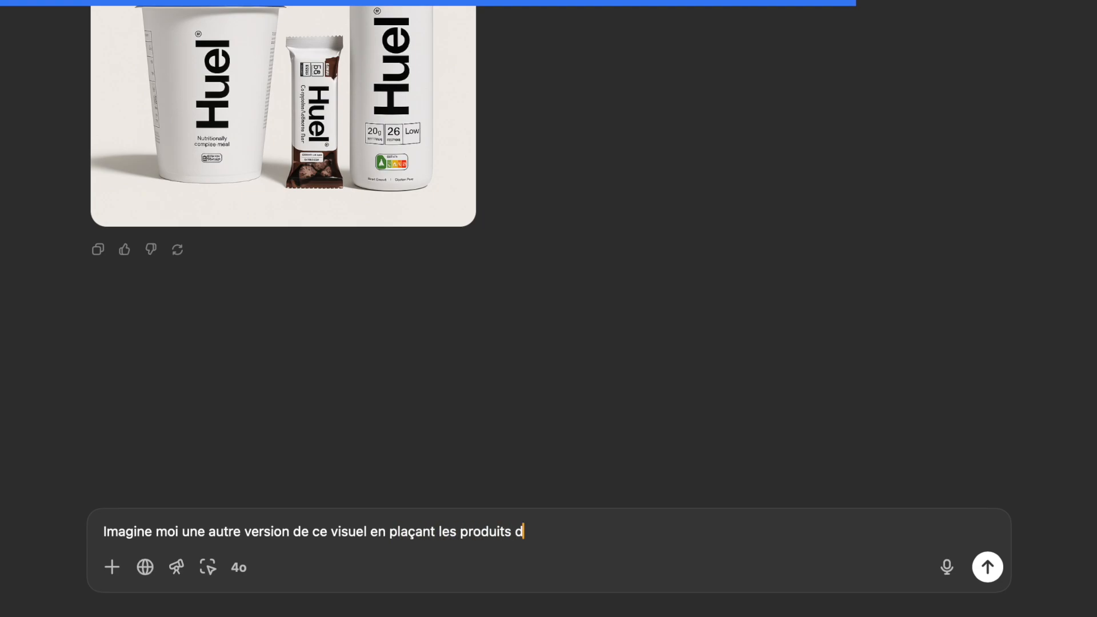
pyautogui.write('nt stp')
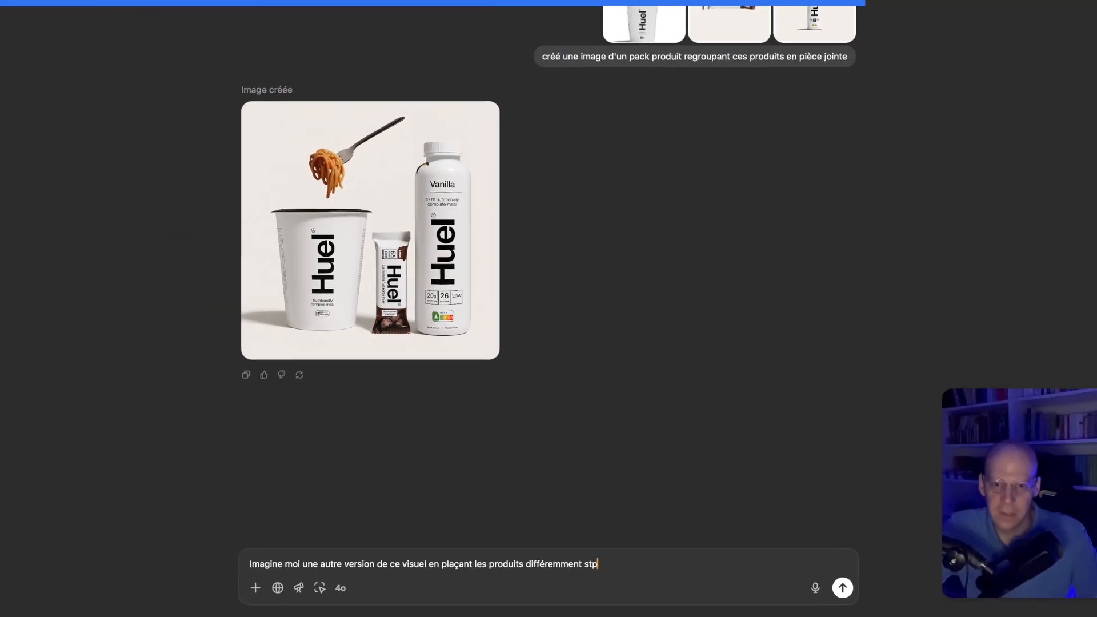
pyautogui.press('Return')
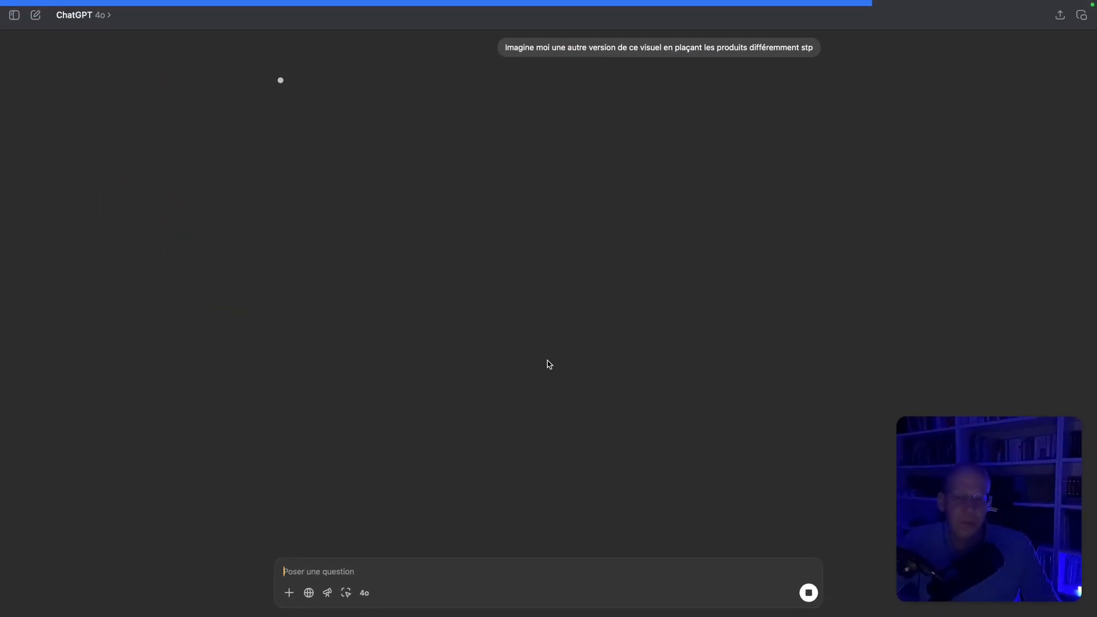
# Return to the pack product and set its price to 99 € and its compare-at price to 126,95 €
pyautogui.hotkey('ctrl', 'Left')
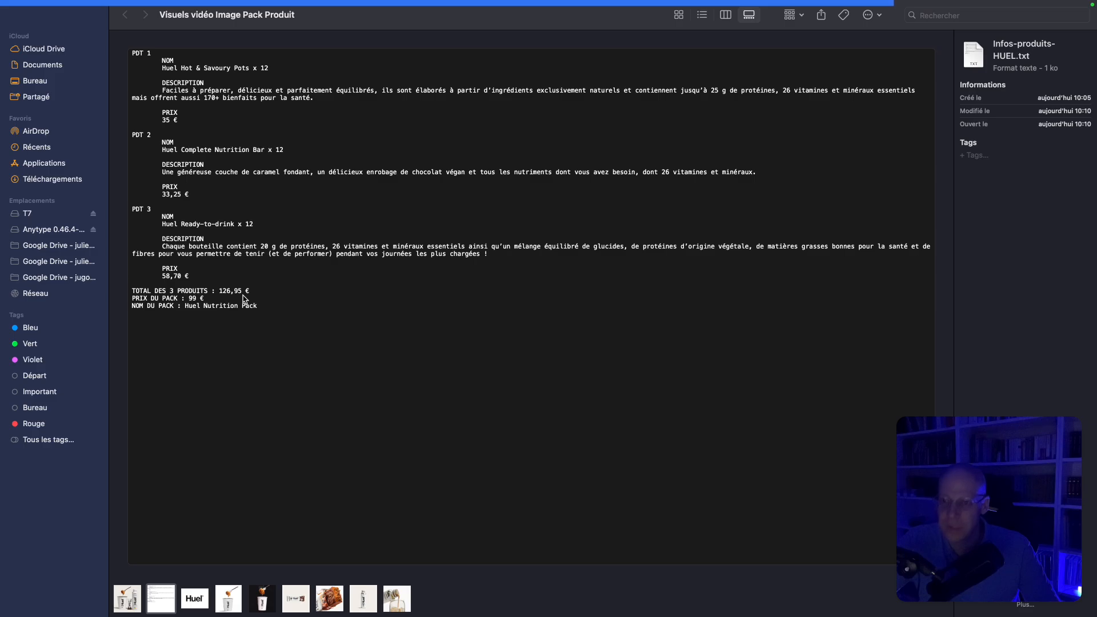
pyautogui.hotkey('ctrl', 'Left')
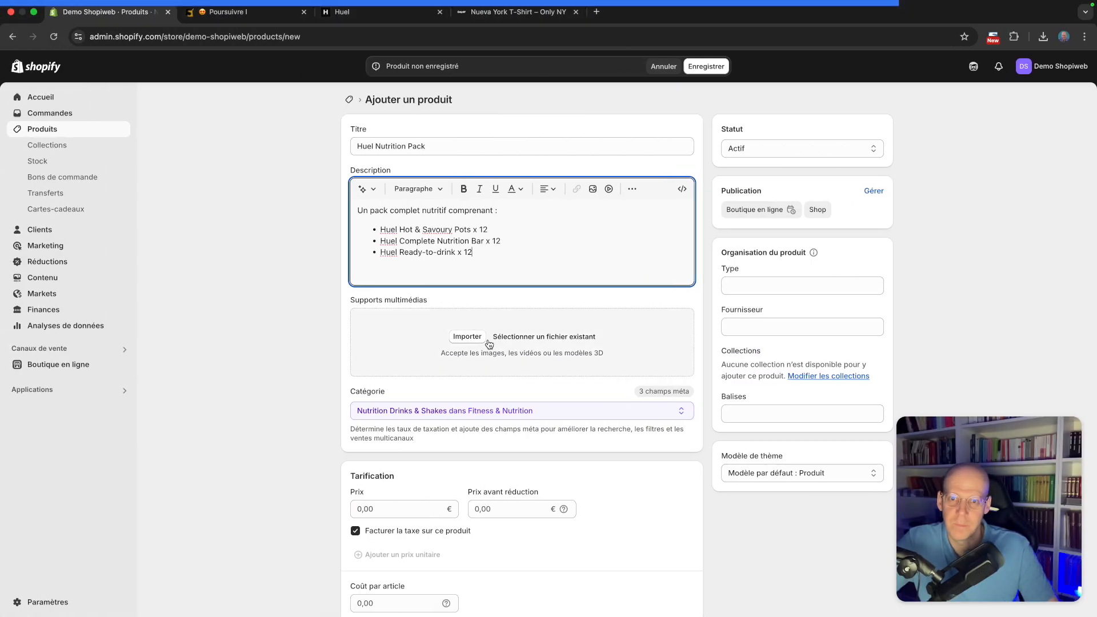
pyautogui.scroll(-3, 498, 375)
pyautogui.click(395, 392)
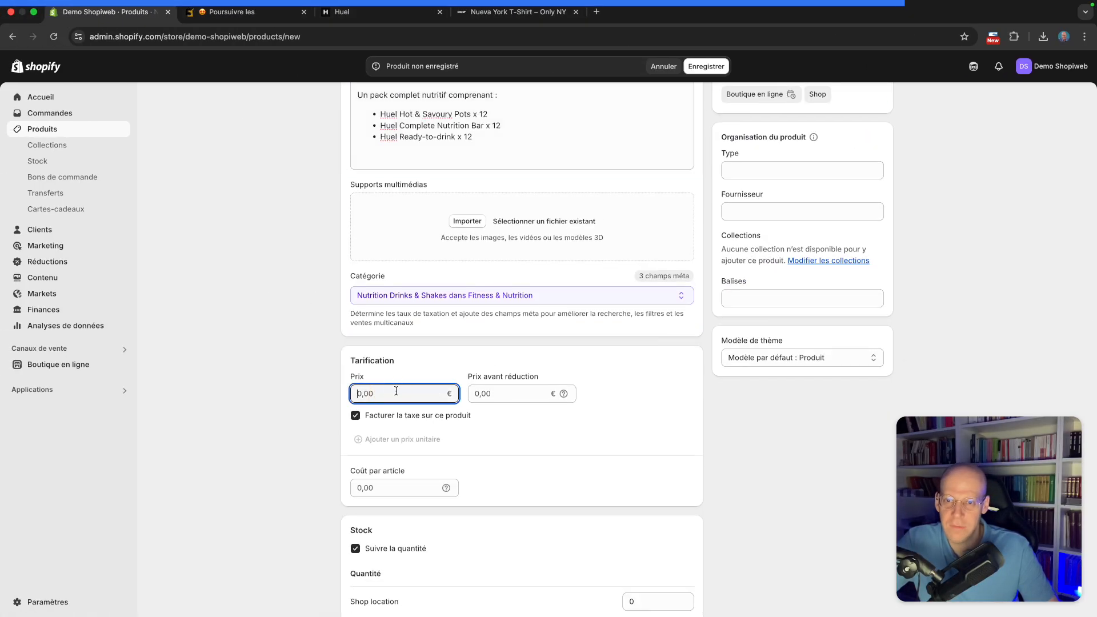
pyautogui.write('99')
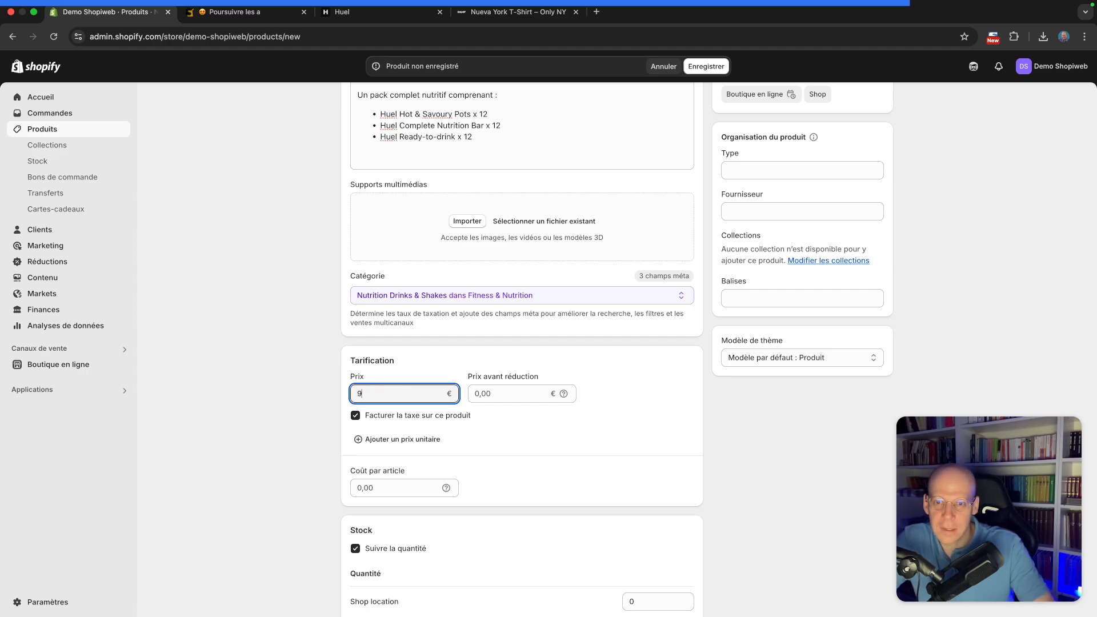
pyautogui.click(500, 392)
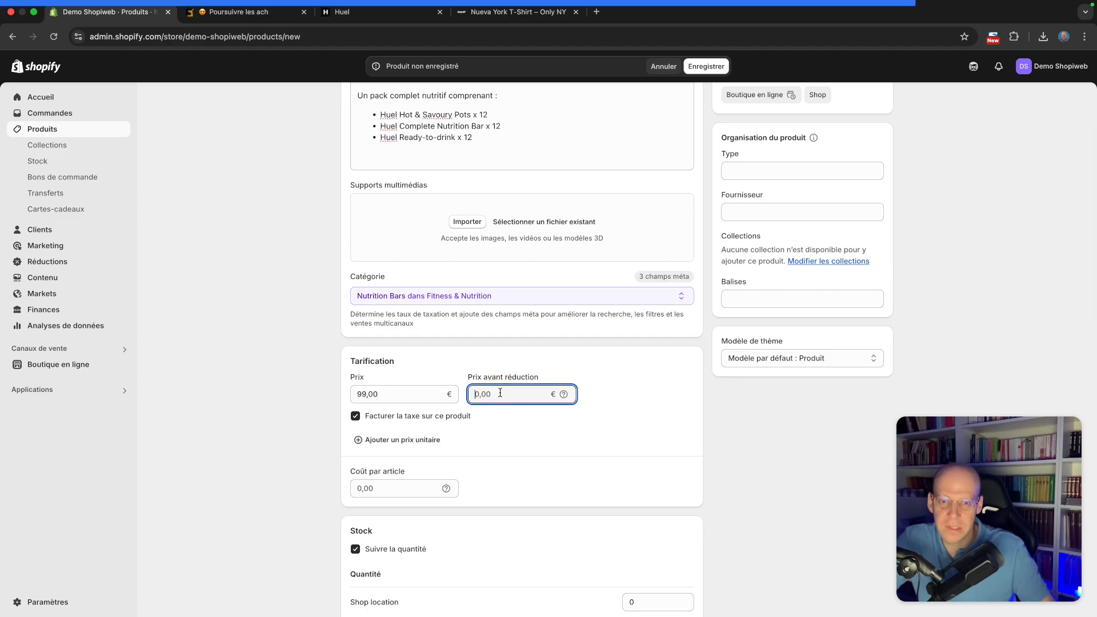
pyautogui.write('126')
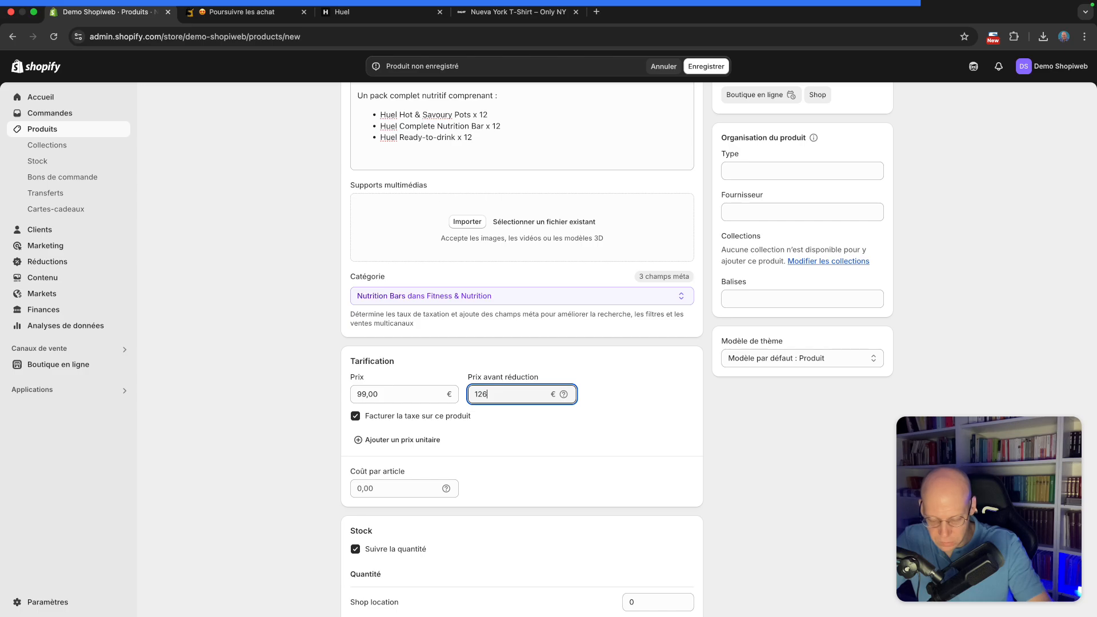
pyautogui.write(',95')
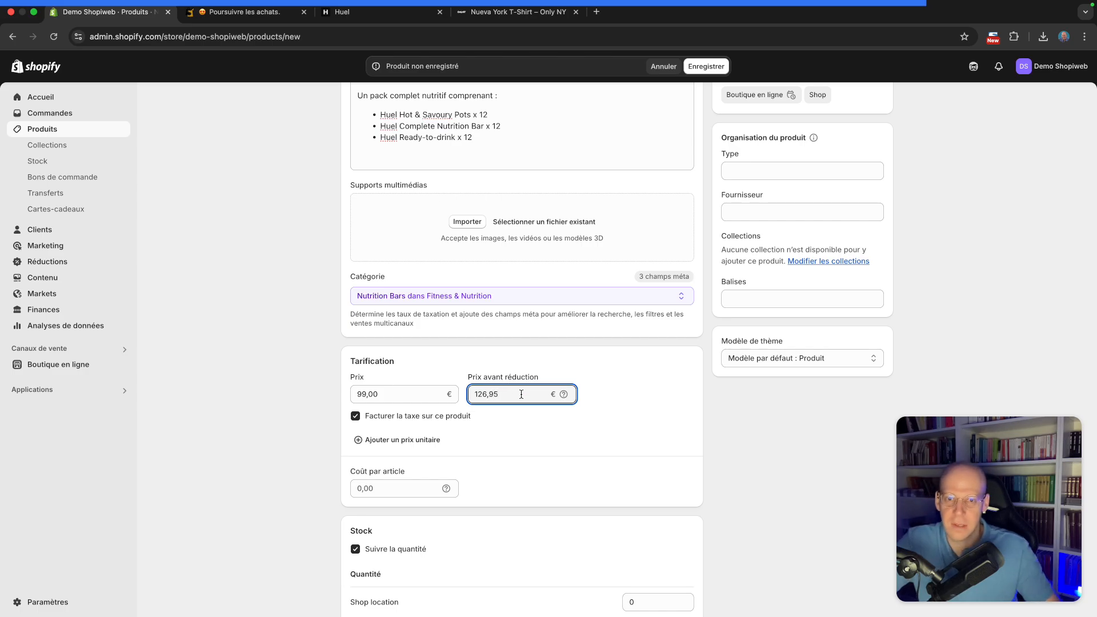
# Set the pack's stock quantity at Shop location to 10
pyautogui.click(621, 429)
pyautogui.scroll(-3, 605, 431)
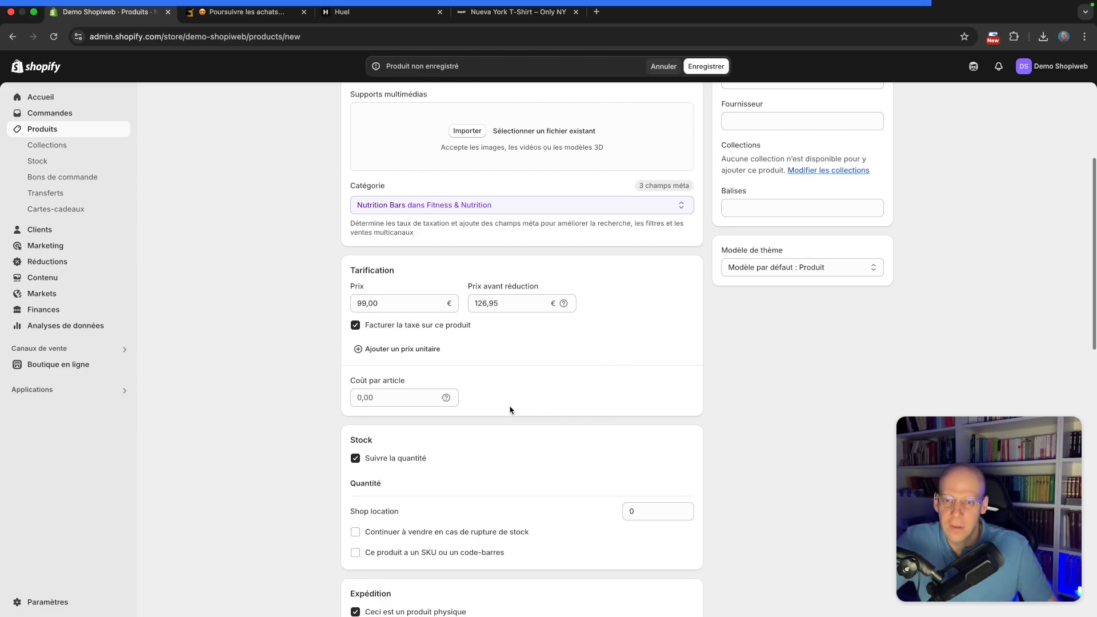
pyautogui.click(642, 437)
pyautogui.doubleClick(642, 436)
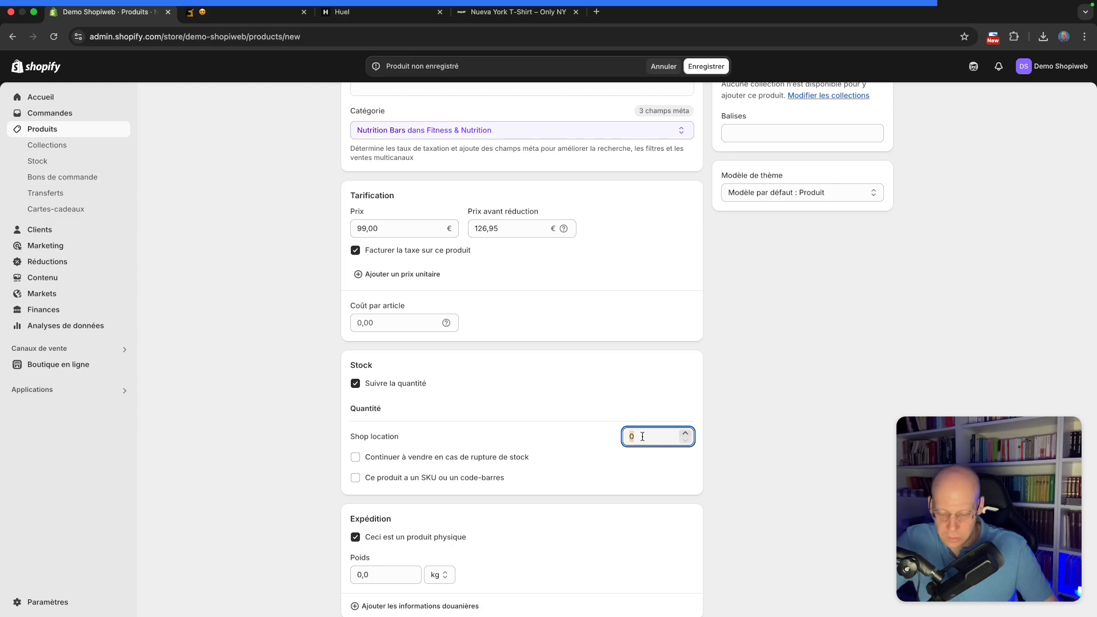
pyautogui.write('10')
pyautogui.click(309, 394)
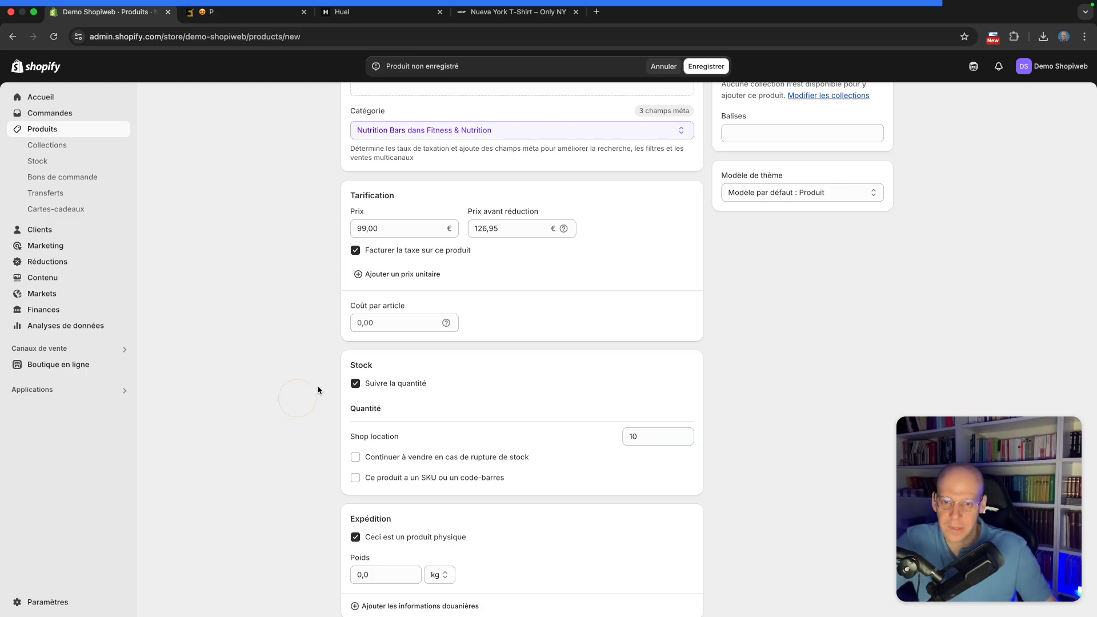
# Set the pack's shipping weight to 3 kg
pyautogui.scroll(-6, 320, 386)
pyautogui.scroll(2, 323, 383)
pyautogui.click(379, 308)
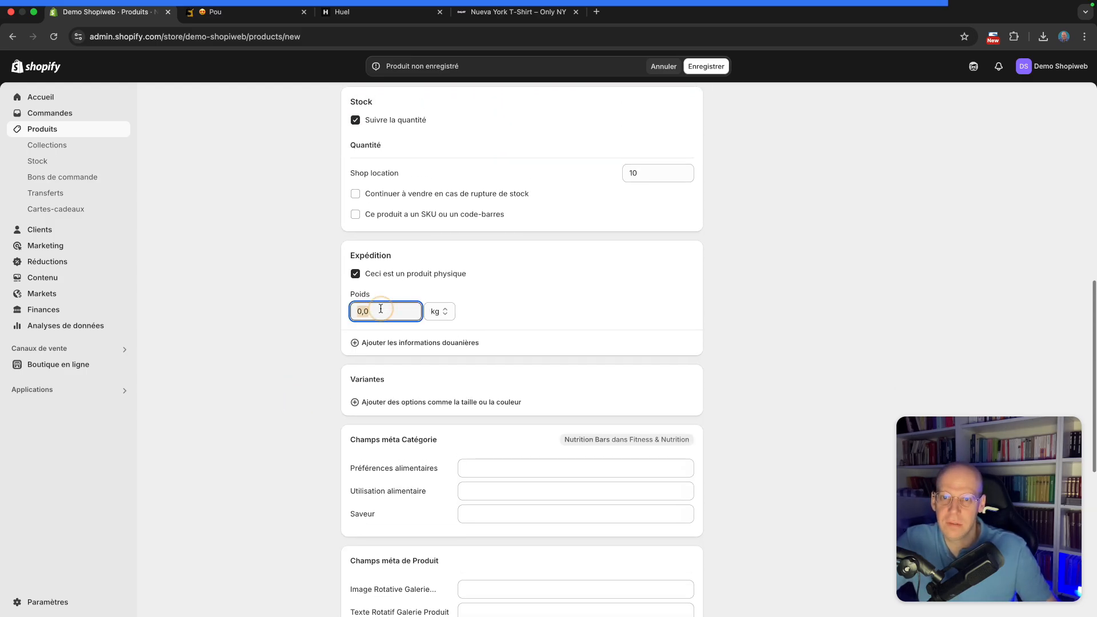
pyautogui.doubleClick(380, 308)
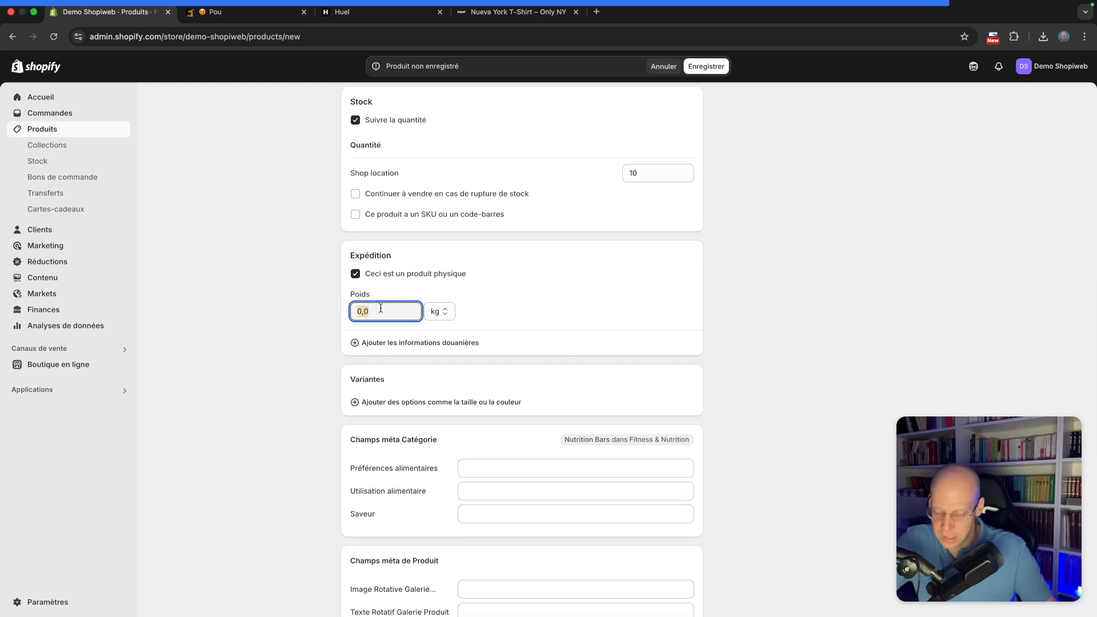
pyautogui.write('3')
pyautogui.click(293, 321)
# Upload Image-pack1.png as the pack's media after previewing it
pyautogui.scroll(7, 305, 314)
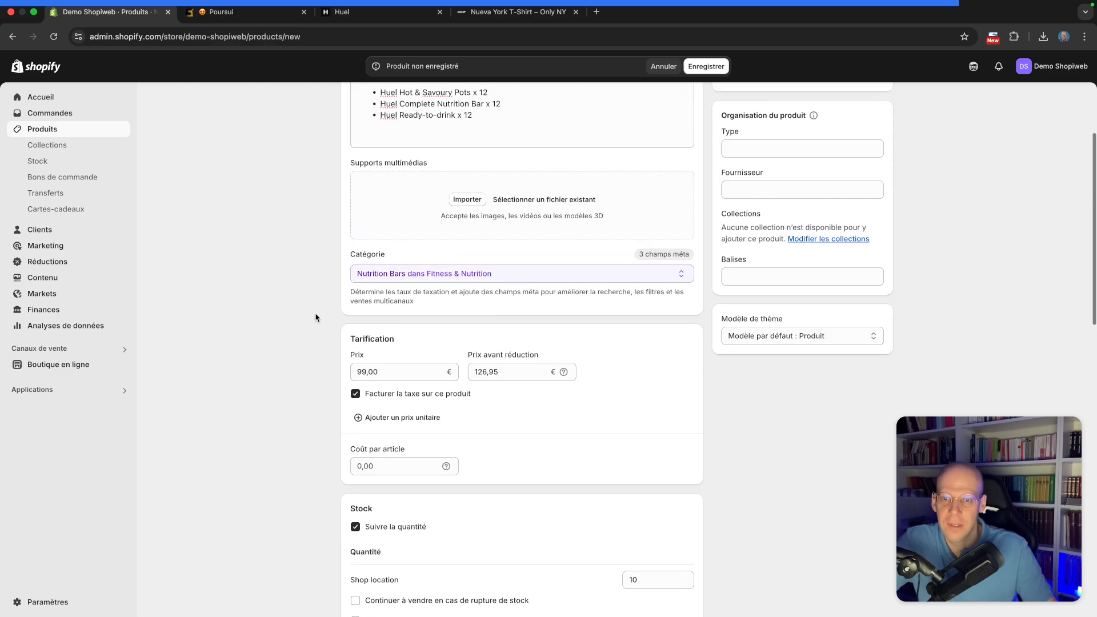
pyautogui.scroll(3, 323, 331)
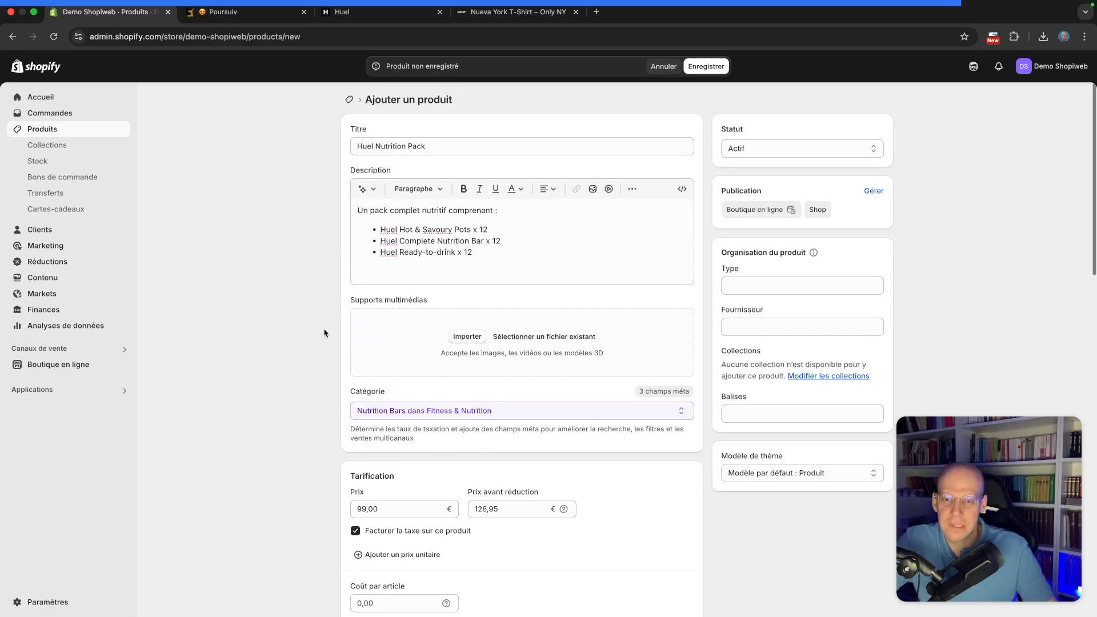
pyautogui.click(462, 336)
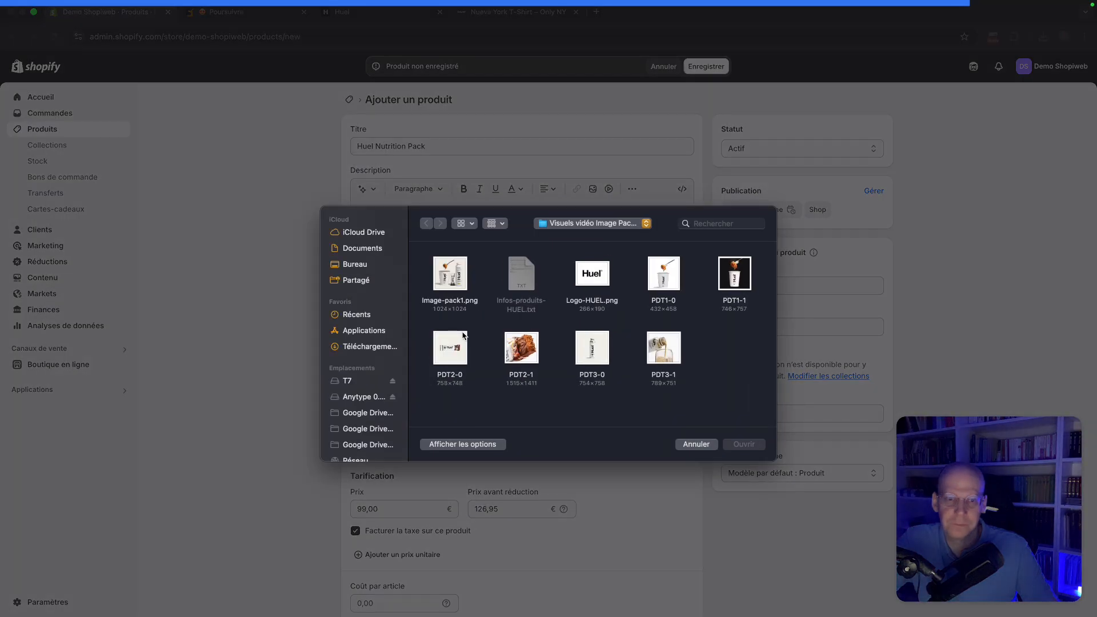
pyautogui.click(458, 280)
pyautogui.press('space')
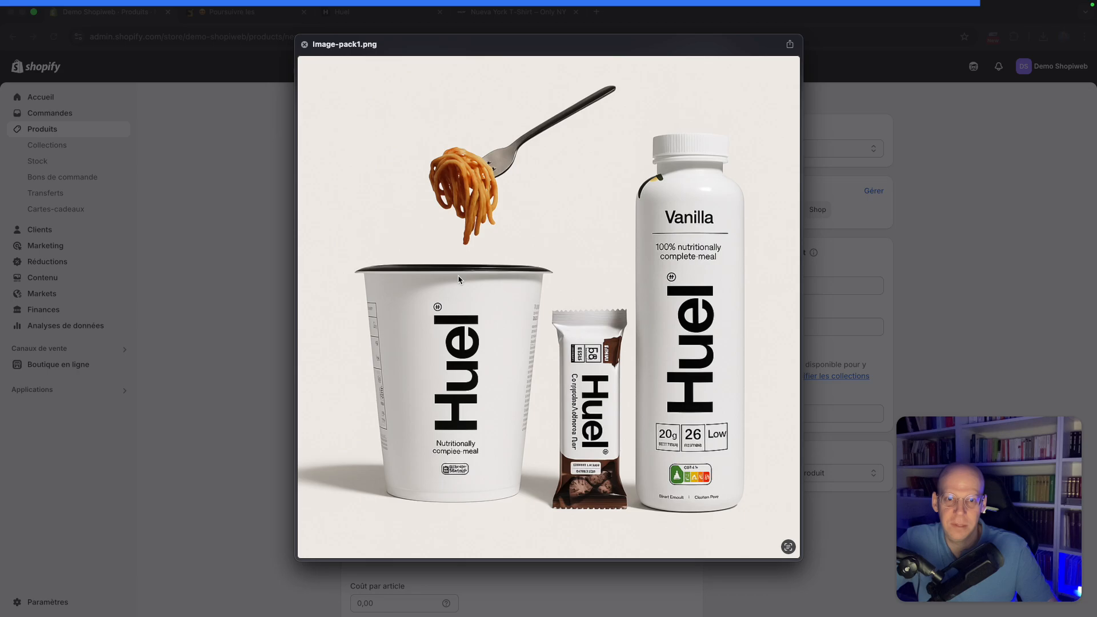
pyautogui.press('space')
pyautogui.click(755, 446)
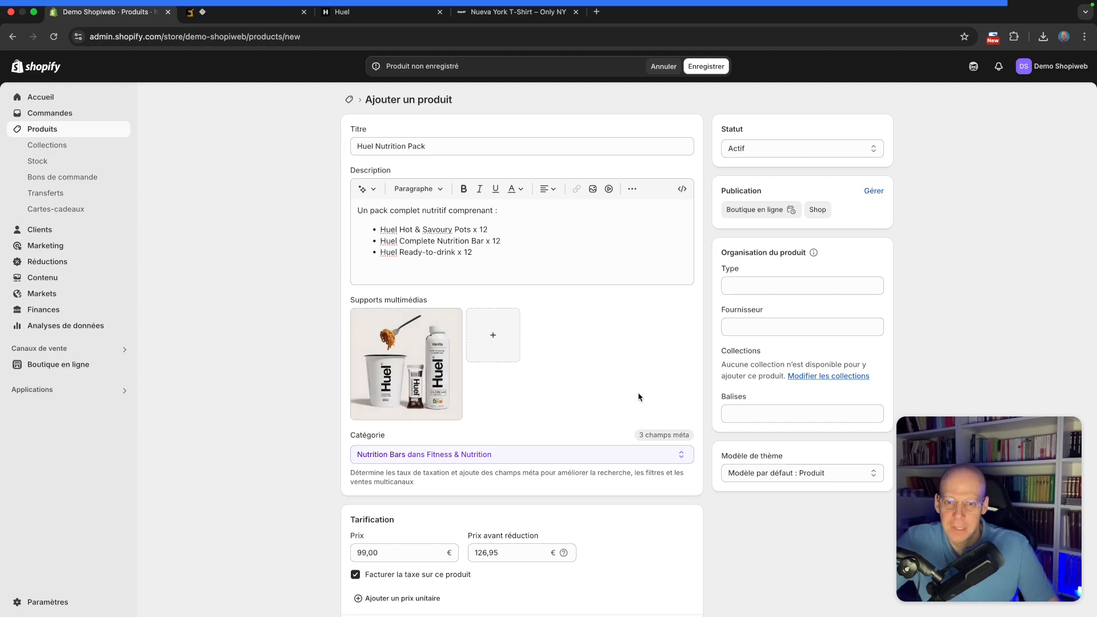
# Save the Huel Nutrition Pack product
pyautogui.scroll(-15, 638, 397)
pyautogui.scroll(15, 638, 397)
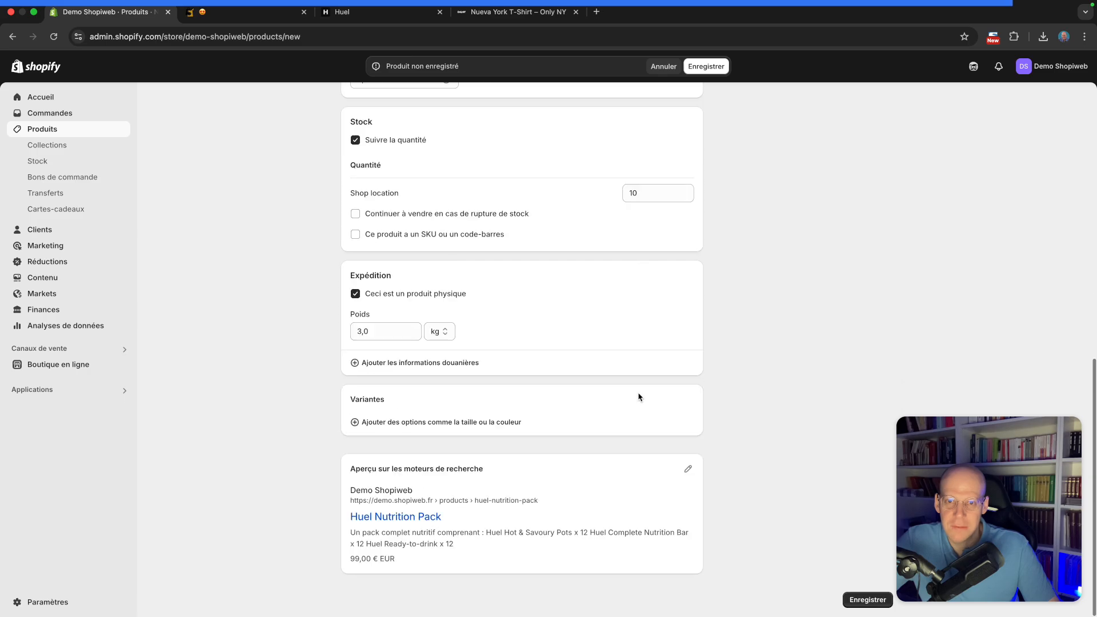
pyautogui.click(705, 71)
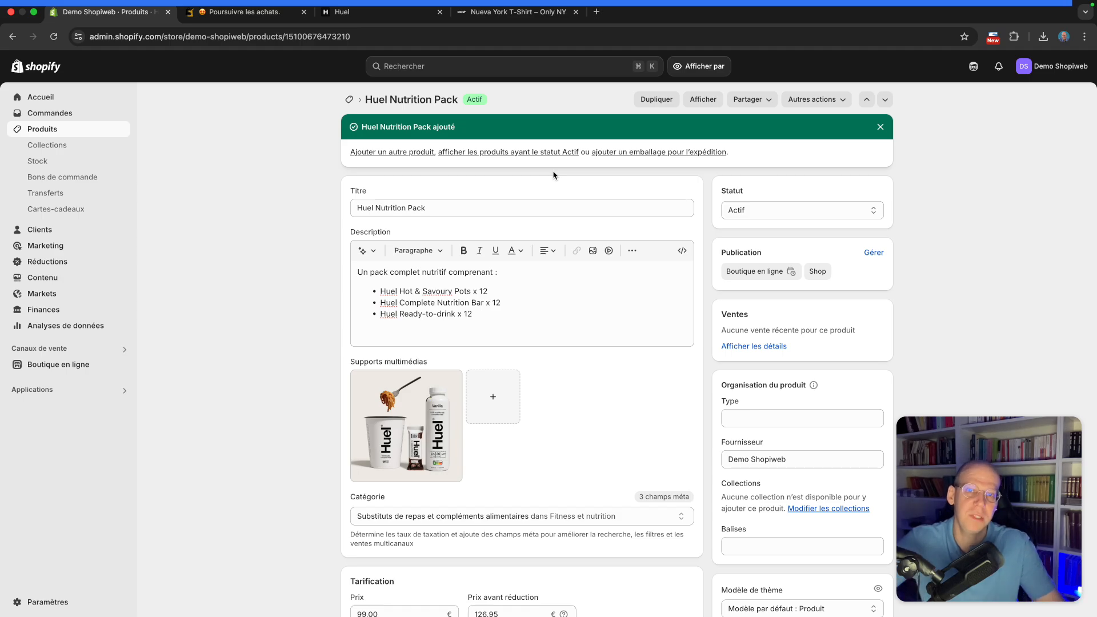
# Open the Online Store sales channel
pyautogui.scroll(-3, 534, 303)
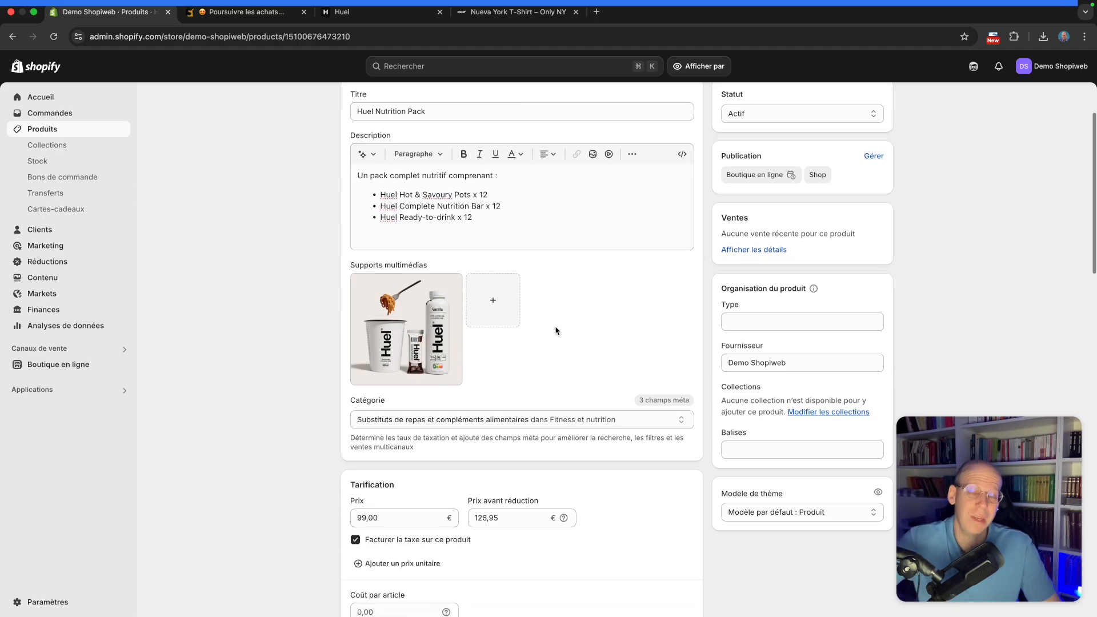
pyautogui.scroll(-3, 556, 331)
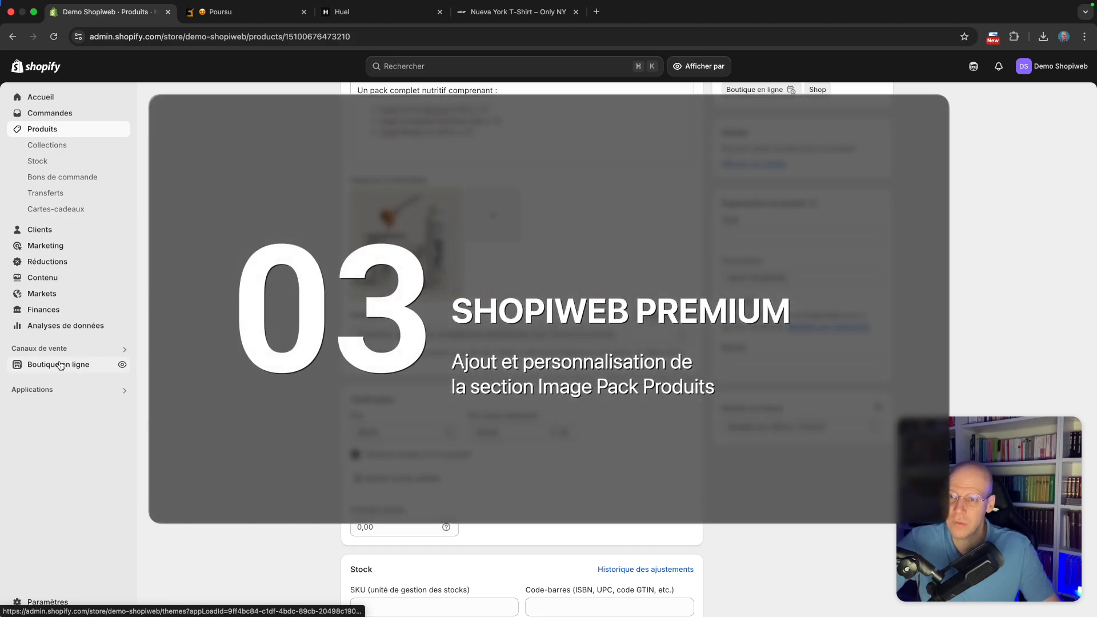
pyautogui.click(61, 364)
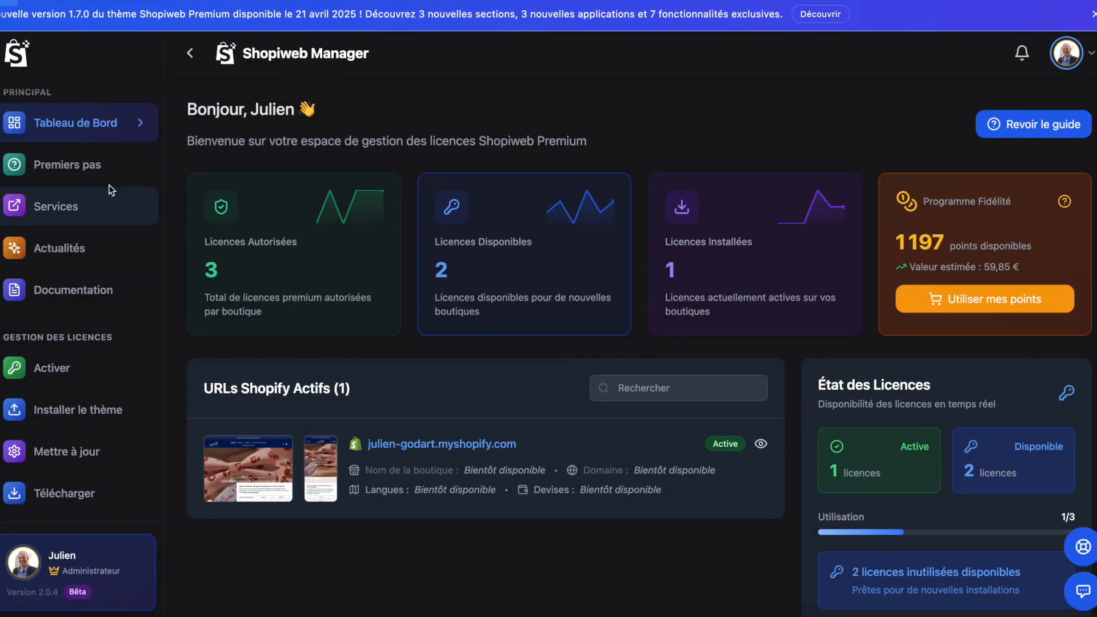
# Browse the Shopiweb Manager getting-started guide sections
pyautogui.click(75, 165)
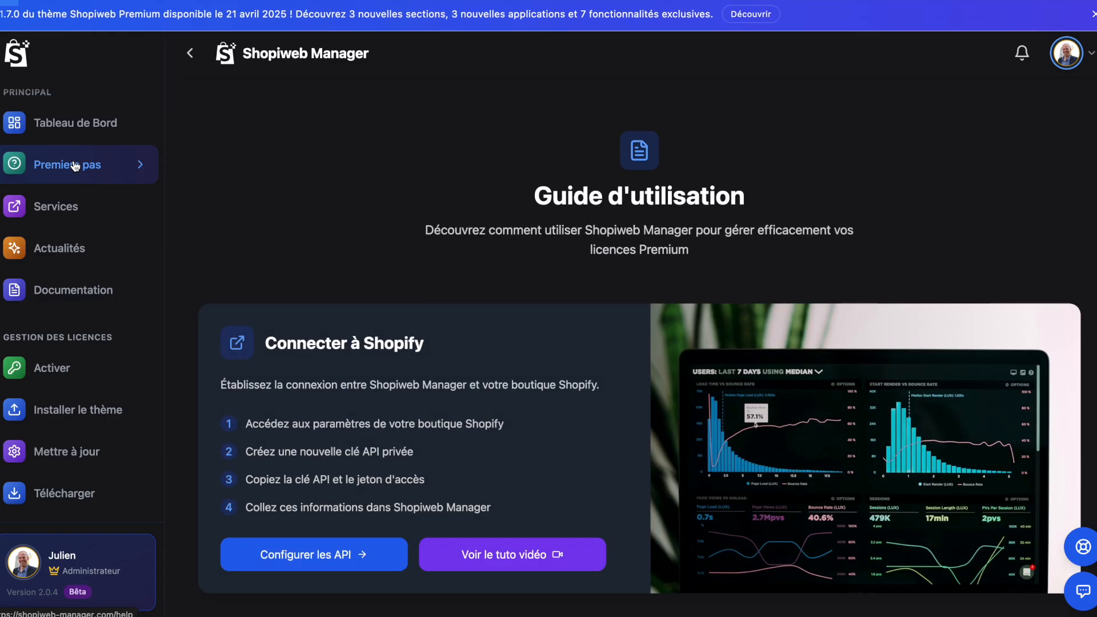
pyautogui.scroll(-5, 385, 231)
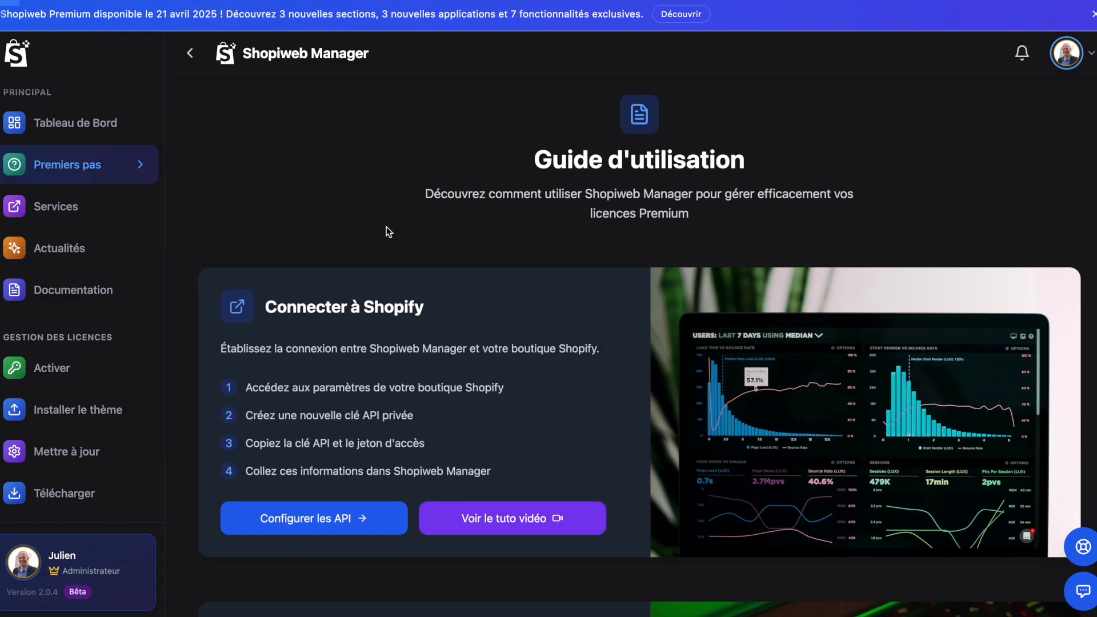
pyautogui.scroll(-10, 386, 227)
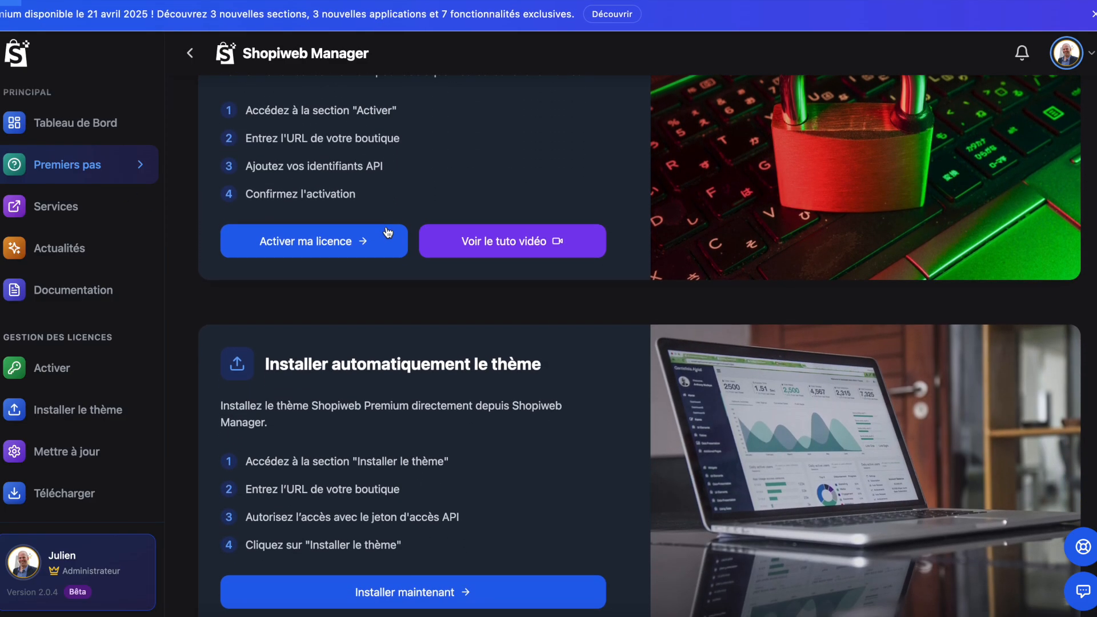
pyautogui.scroll(-6, 387, 232)
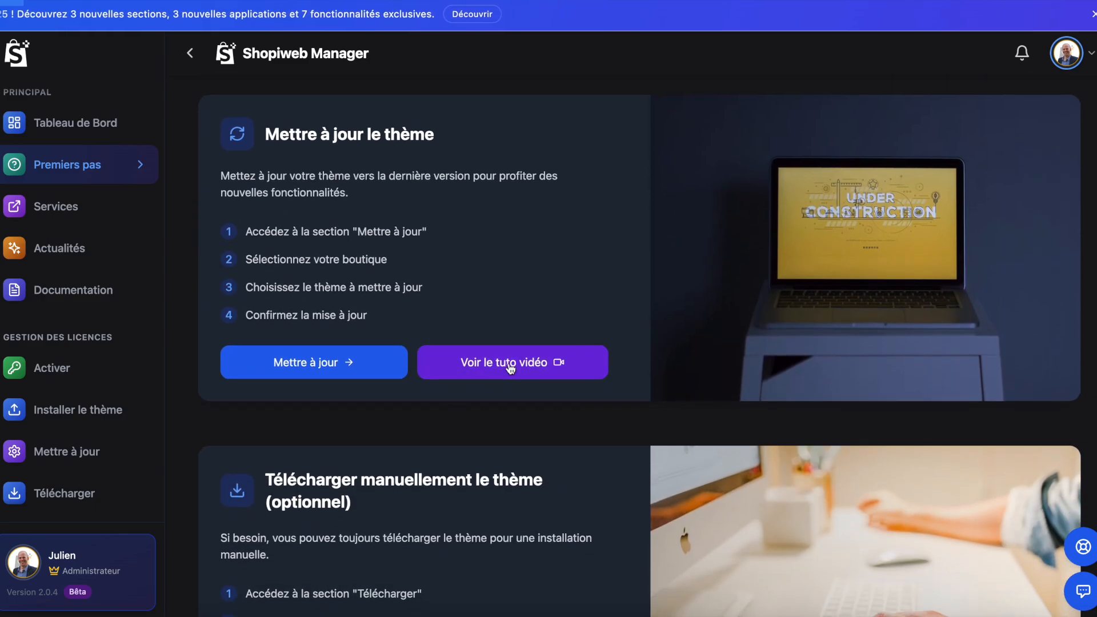
pyautogui.click(512, 366)
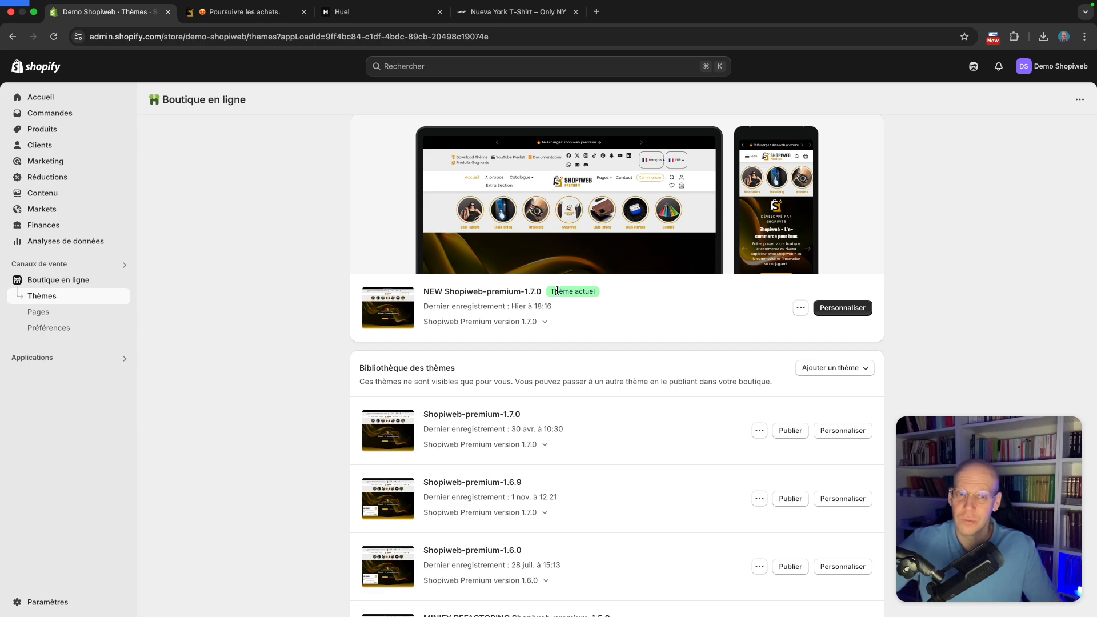
# Customize the current theme on the default blog article template and add an Image Pack Produits section
pyautogui.click(845, 309)
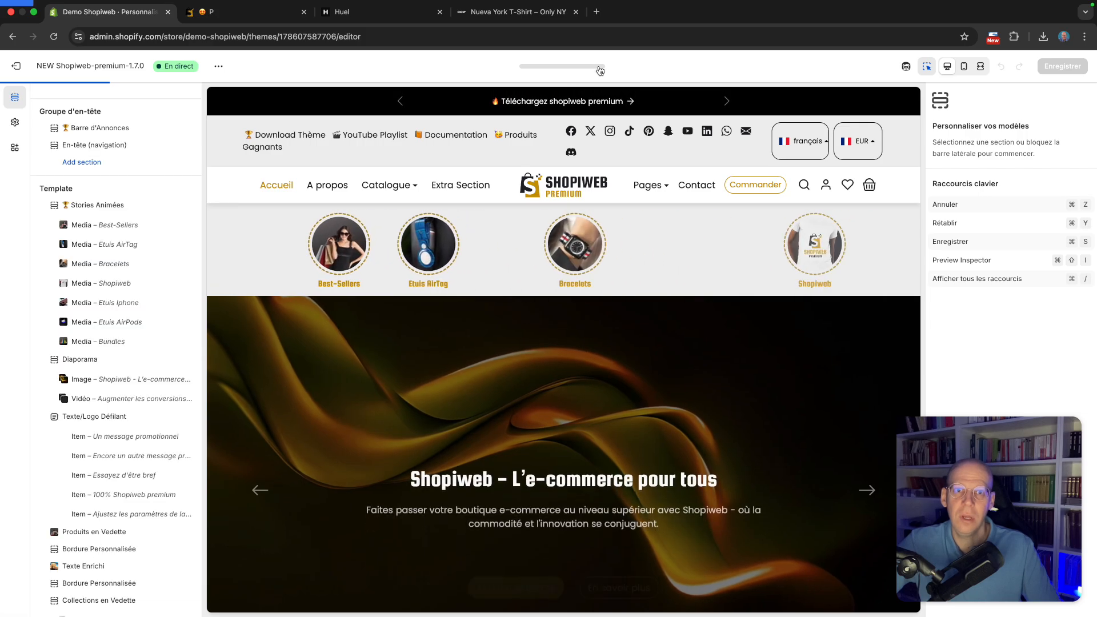
pyautogui.click(601, 67)
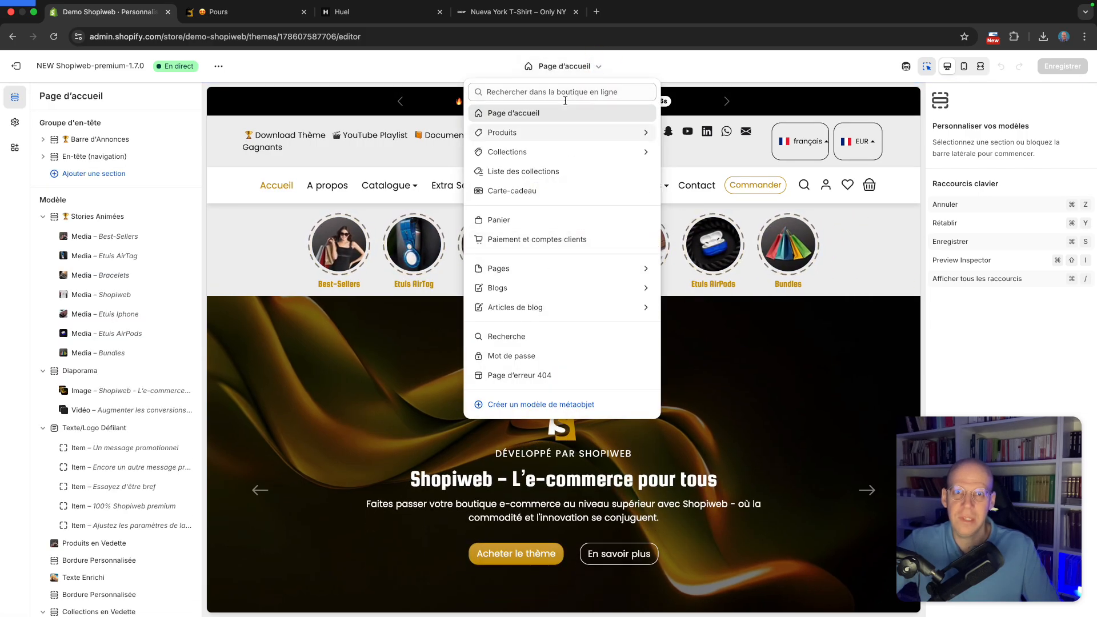
pyautogui.click(599, 67)
pyautogui.click(598, 66)
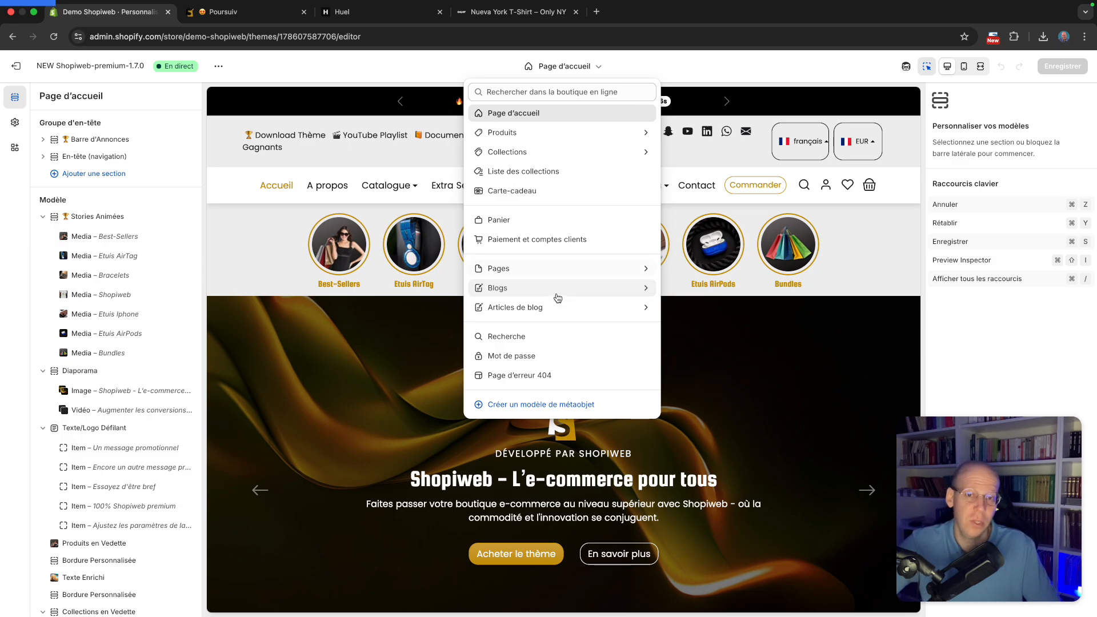
pyautogui.click(549, 308)
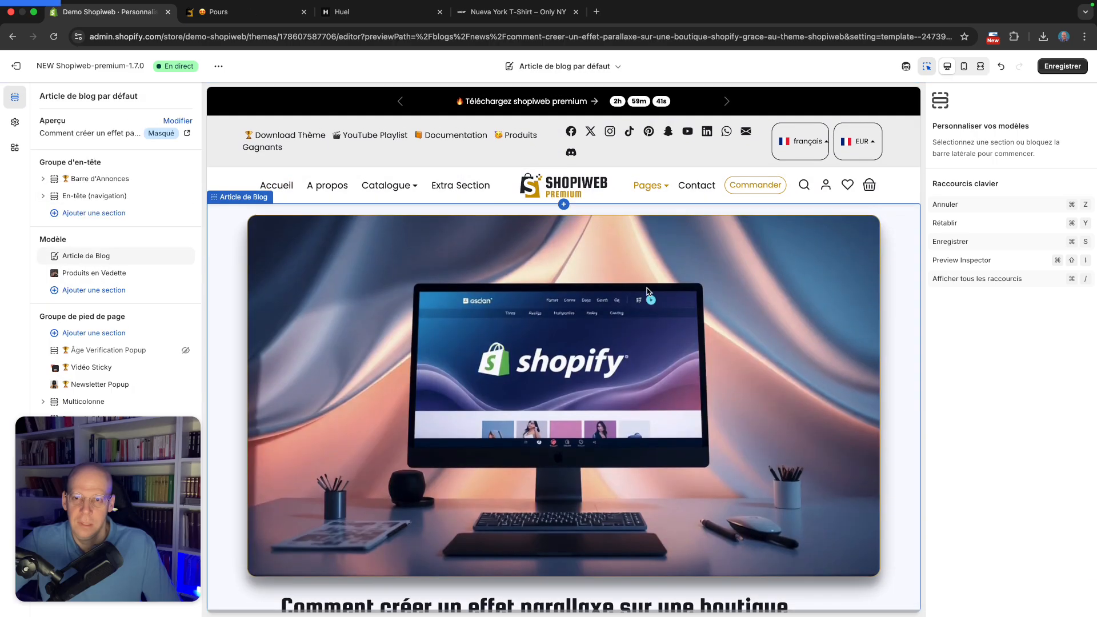
pyautogui.scroll(-5, 647, 292)
pyautogui.scroll(-10, 648, 292)
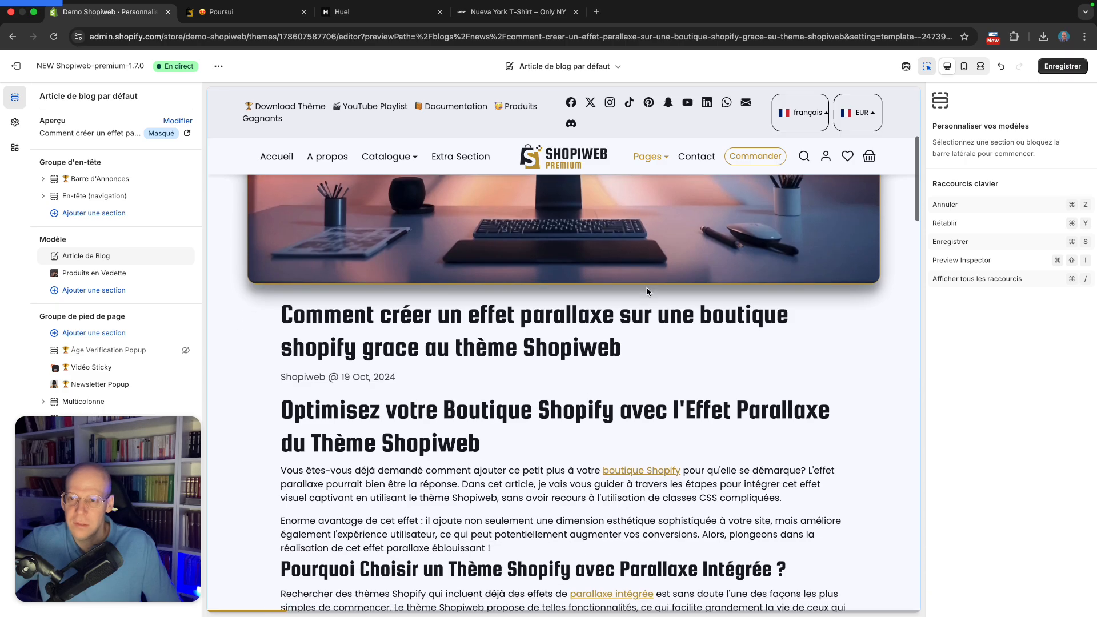
pyautogui.scroll(-3, 647, 292)
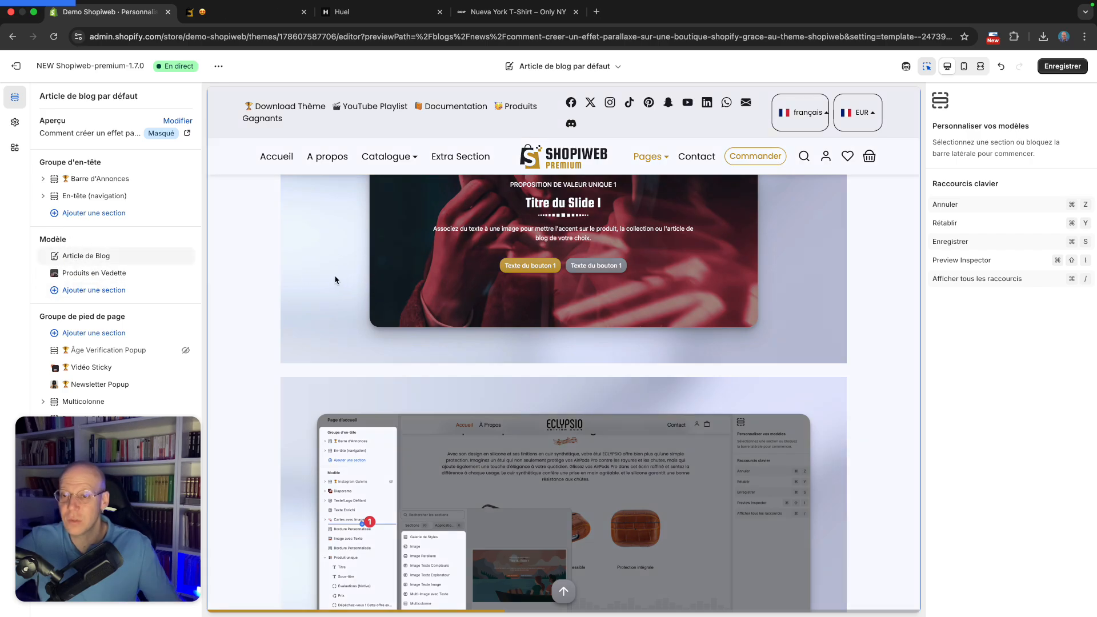
pyautogui.click(96, 291)
pyautogui.write('image')
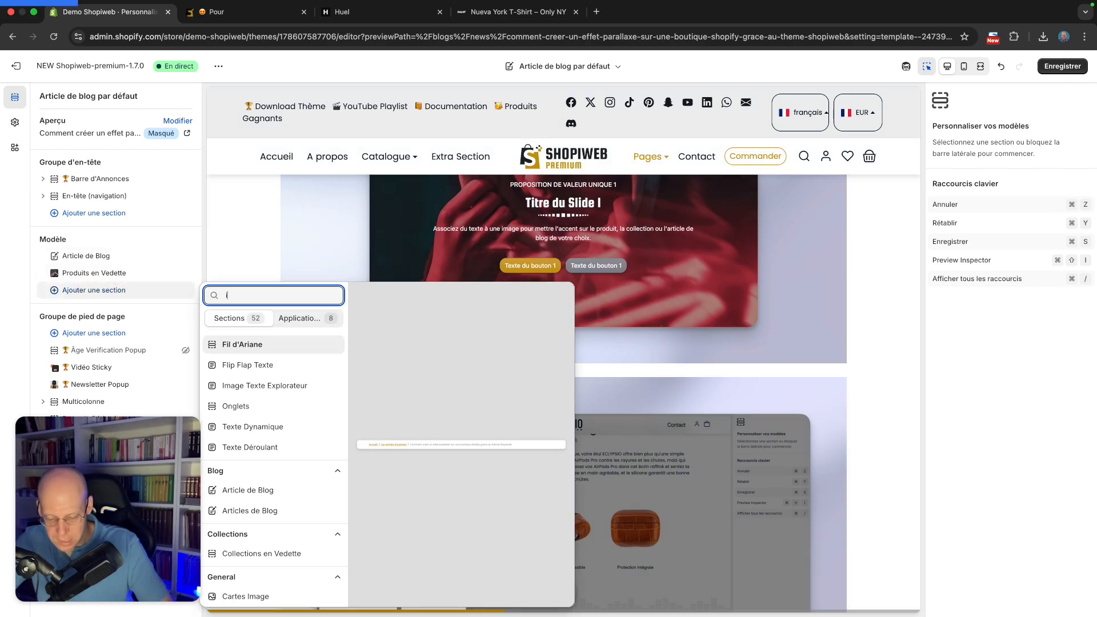
pyautogui.write(' pa')
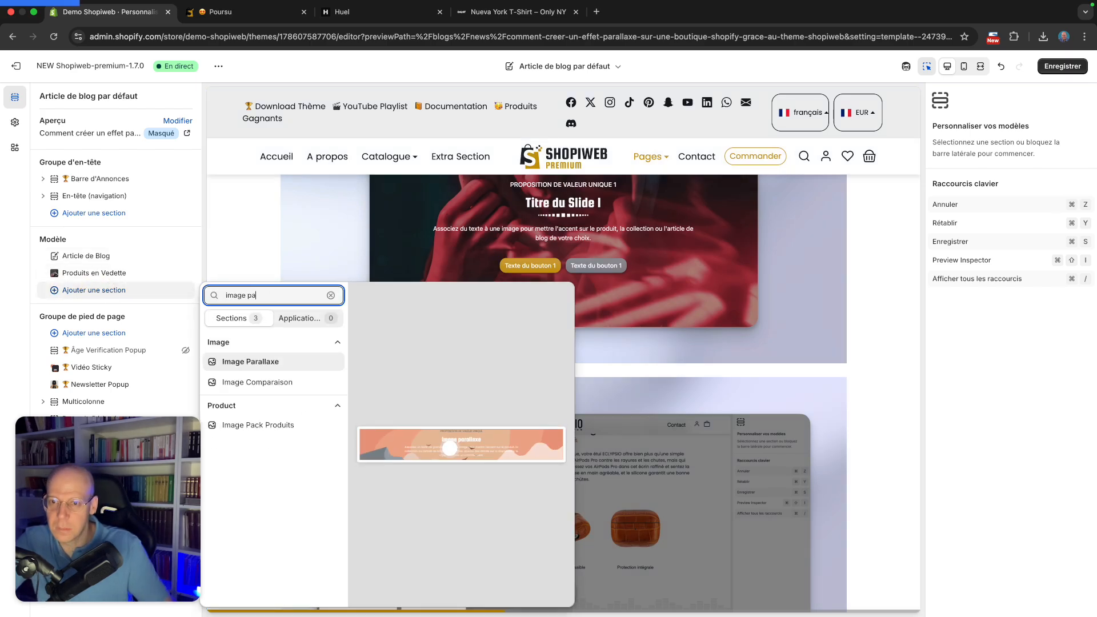
pyautogui.click(254, 425)
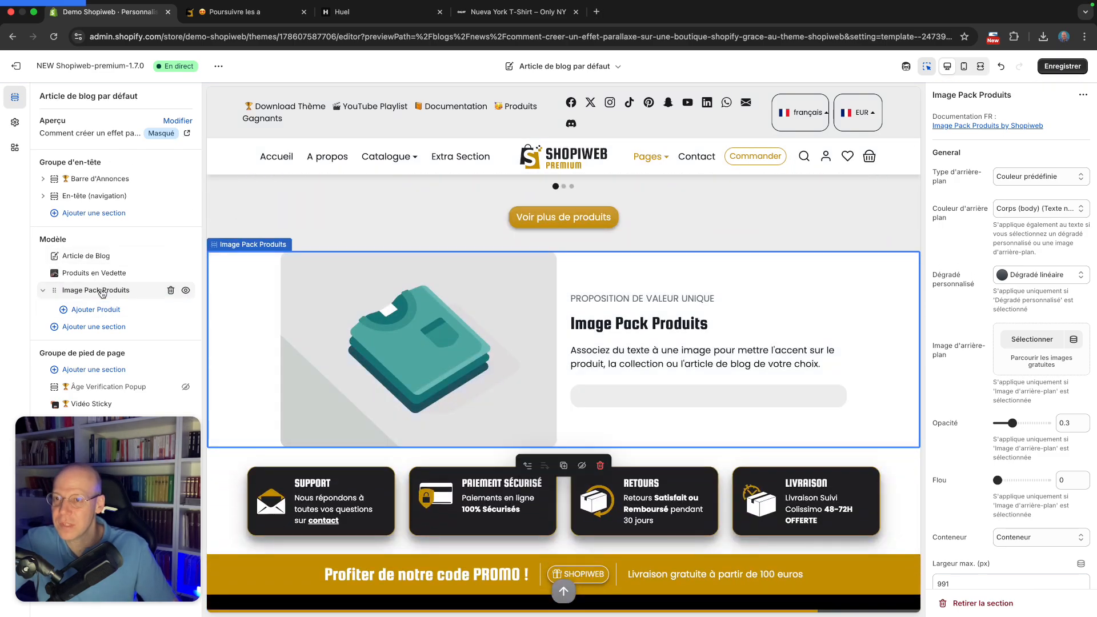
# Examine the Image Pack Produits section's settings and its preview
pyautogui.moveTo(91, 286)
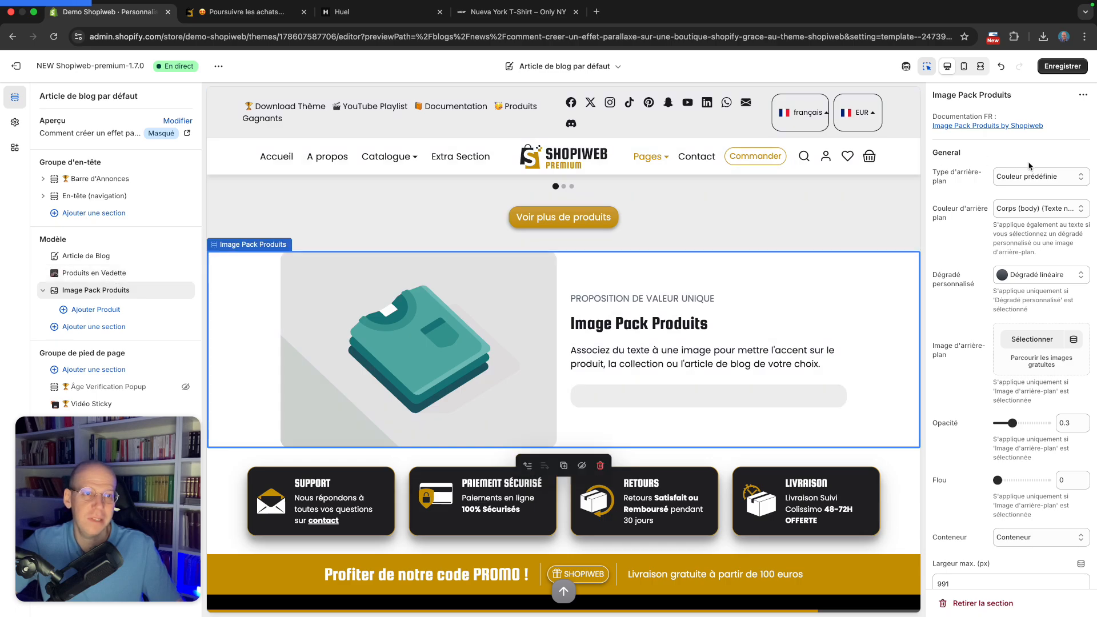
pyautogui.scroll(-5, 1028, 212)
pyautogui.scroll(5, 1028, 212)
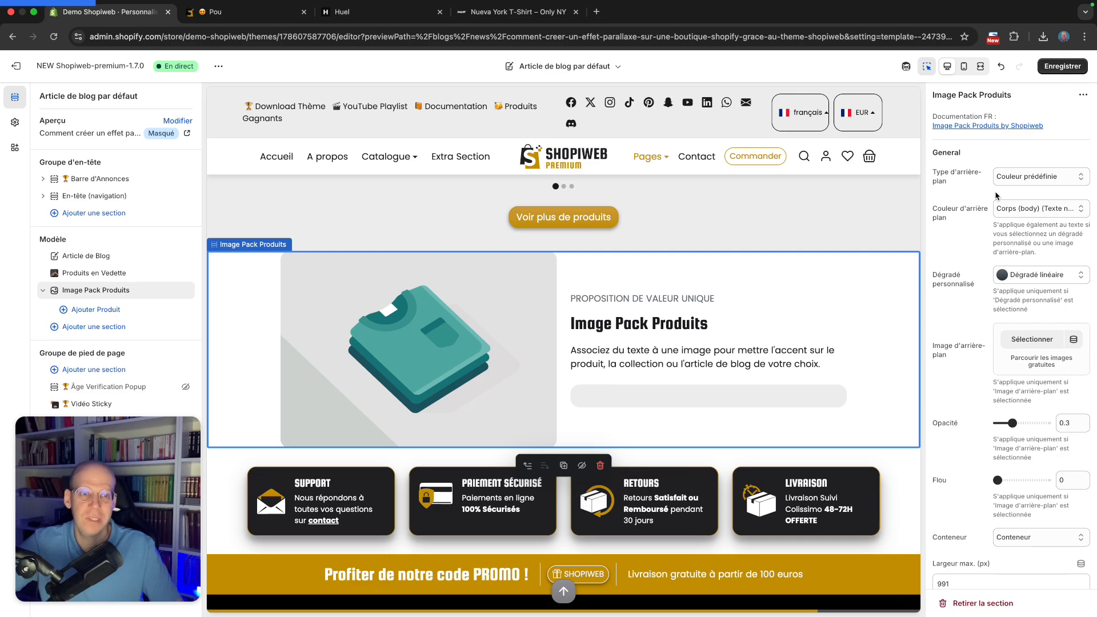
pyautogui.scroll(1, 790, 233)
pyautogui.scroll(-1, 791, 299)
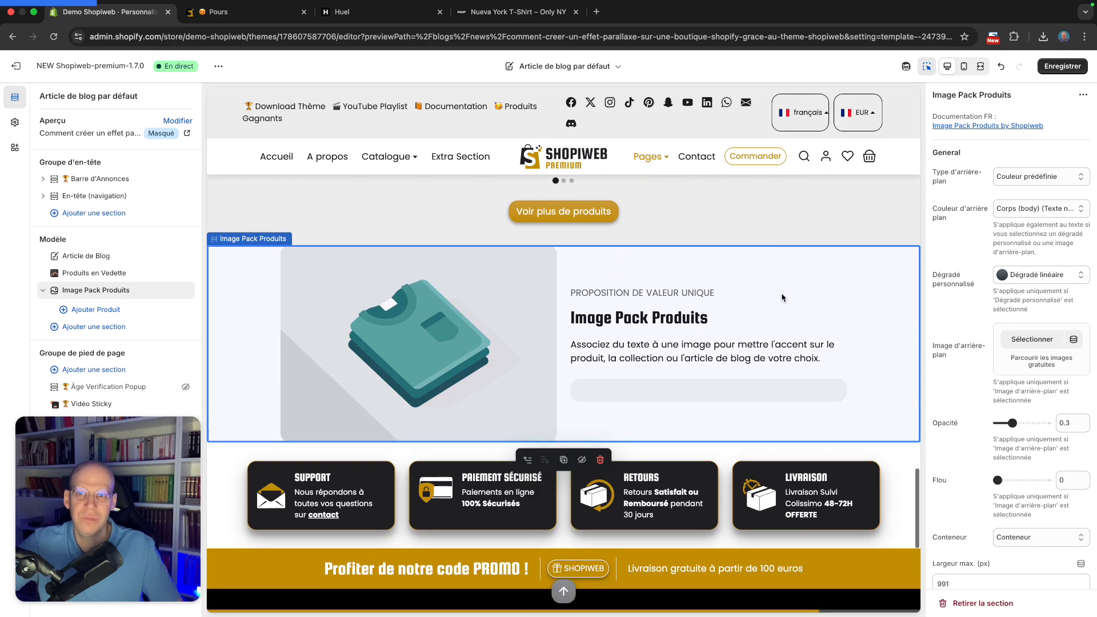
pyautogui.scroll(1, 791, 286)
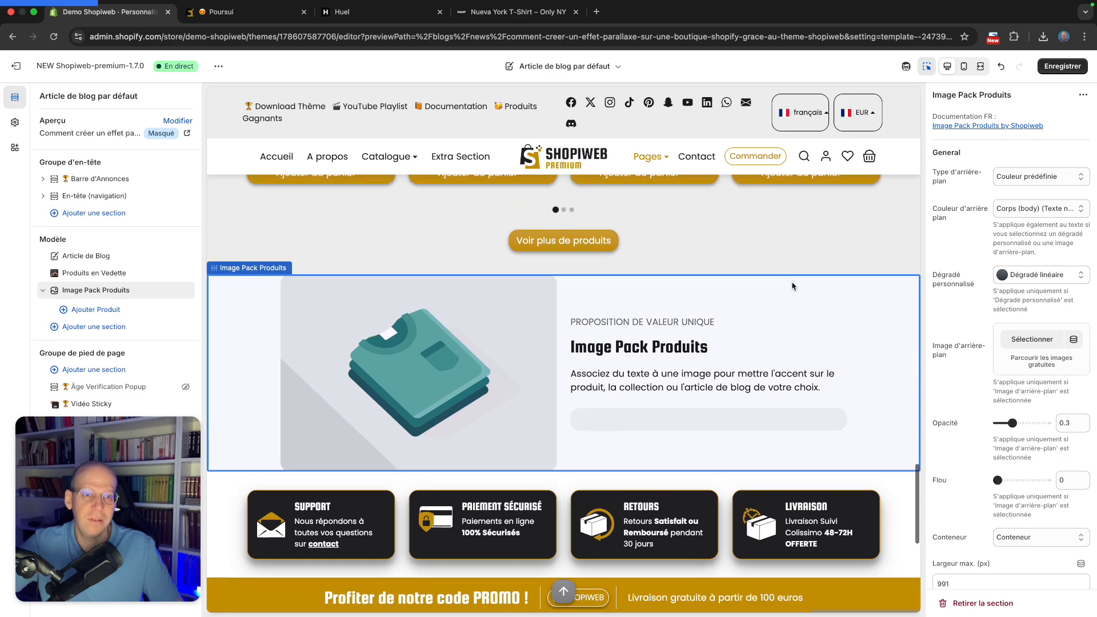
pyautogui.scroll(-1, 792, 286)
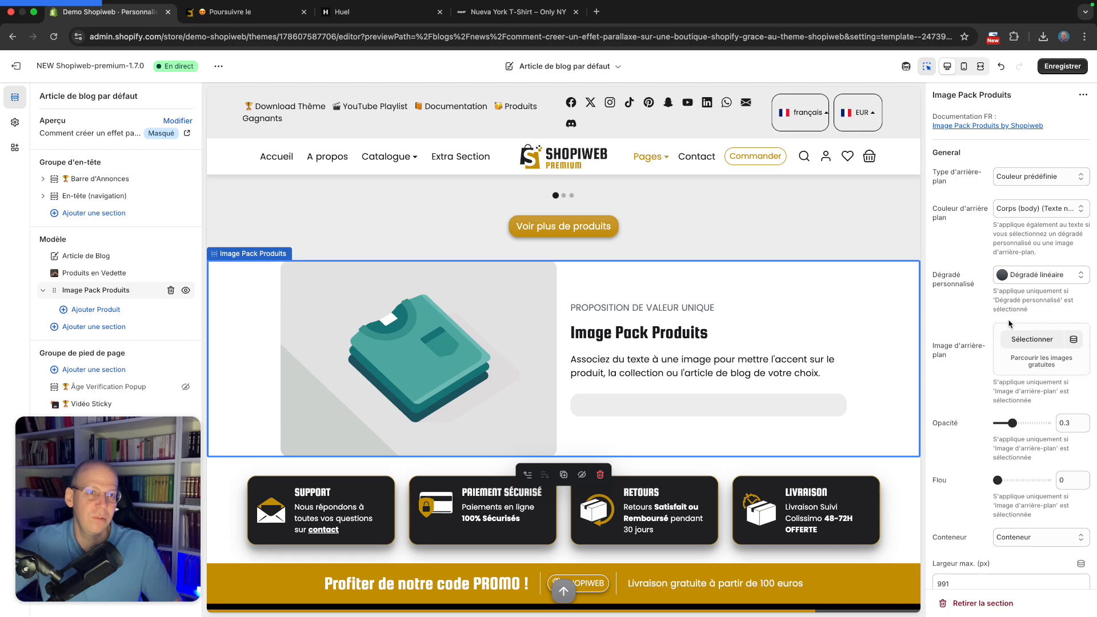
pyautogui.scroll(-15, 1008, 324)
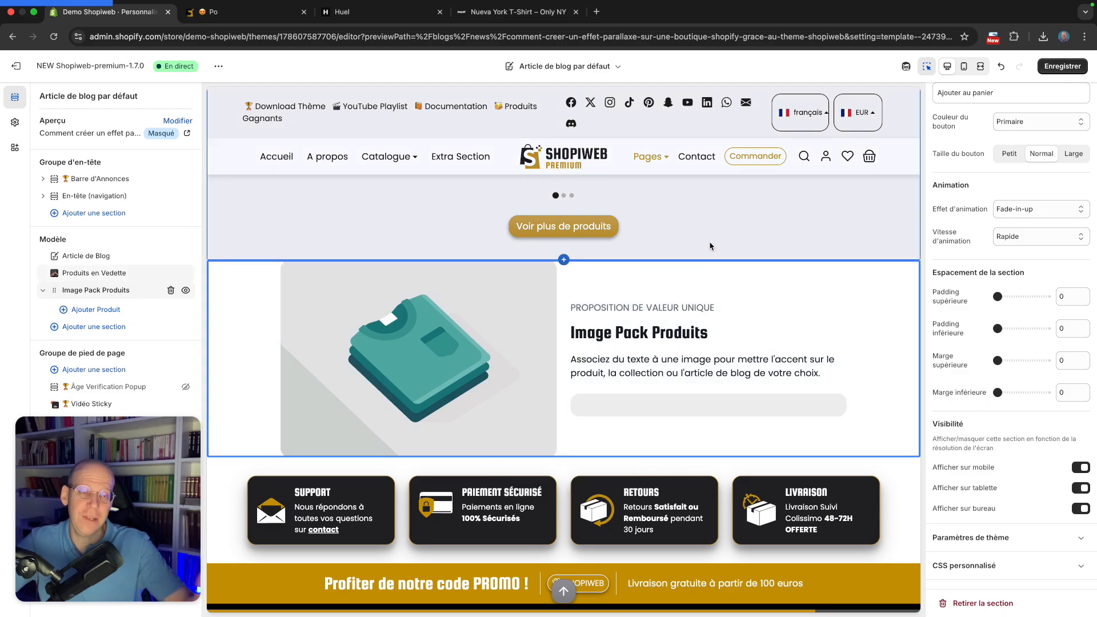
# Set the Image Pack Produits section's top and bottom padding to 12
pyautogui.doubleClick(1071, 301)
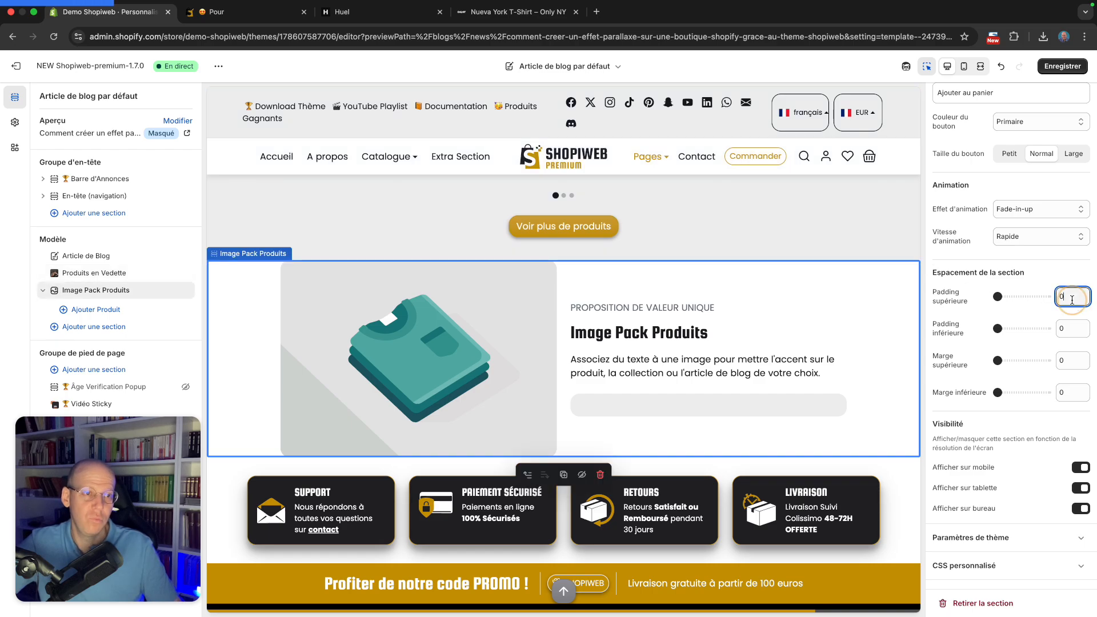
pyautogui.doubleClick(1070, 334)
pyautogui.write('12')
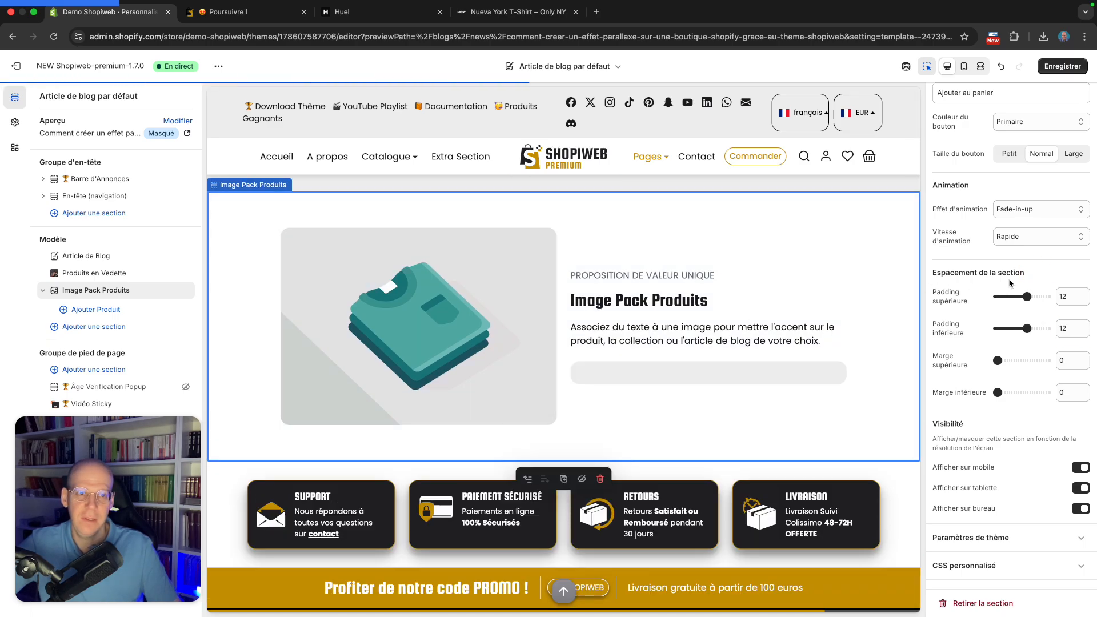
# Move the Image Pack Produits section up, above the Produits en Vedette section
pyautogui.scroll(5, 1007, 289)
pyautogui.scroll(5, 1007, 290)
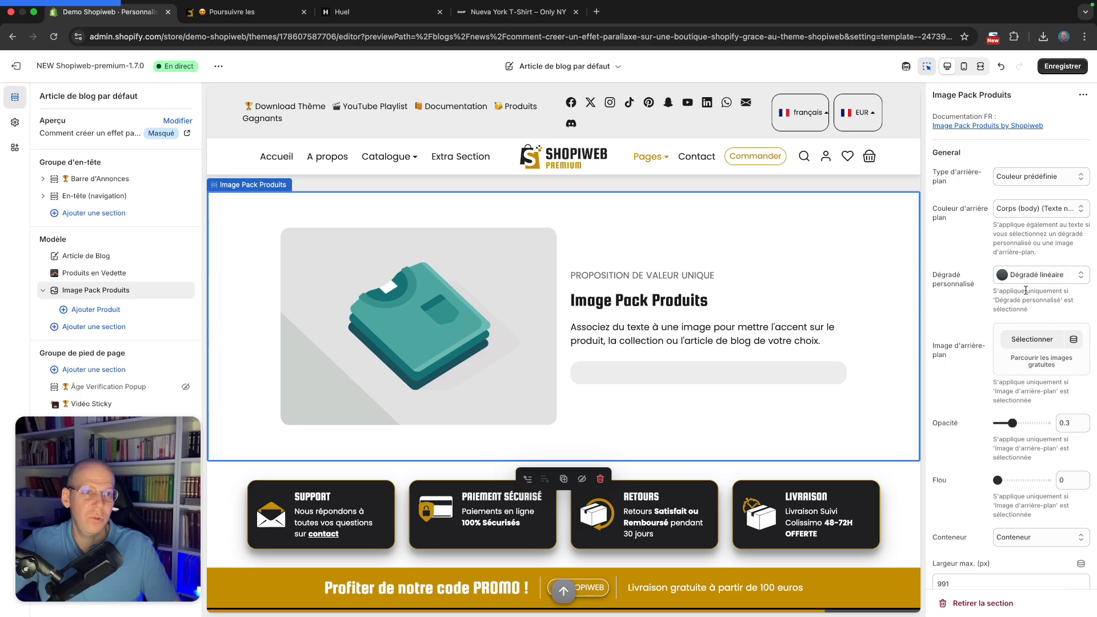
pyautogui.scroll(10, 827, 264)
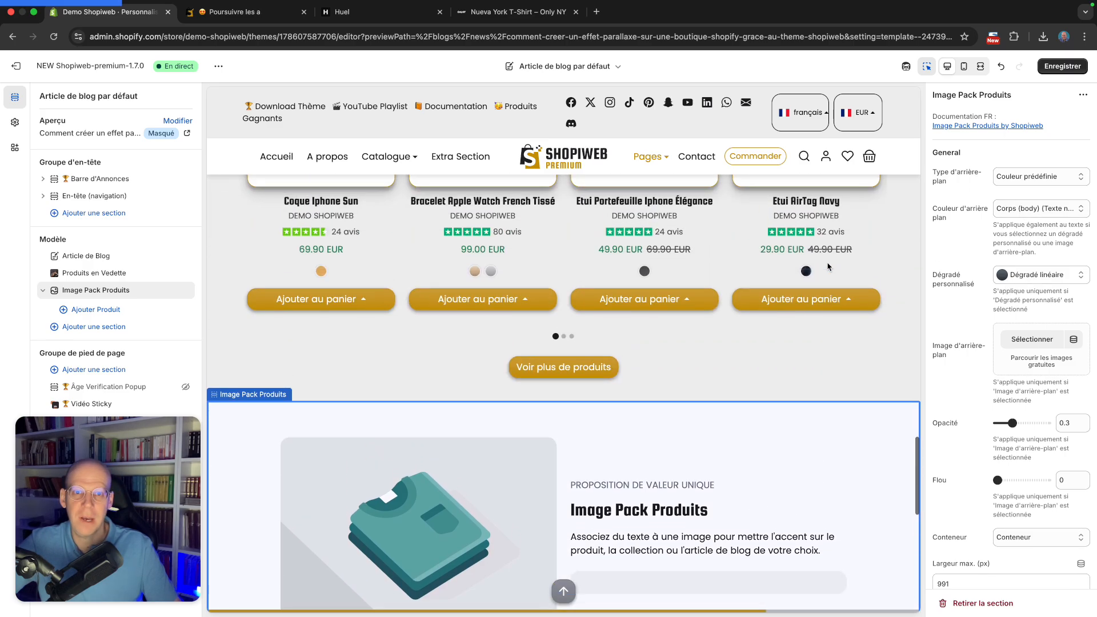
pyautogui.scroll(-1, 827, 266)
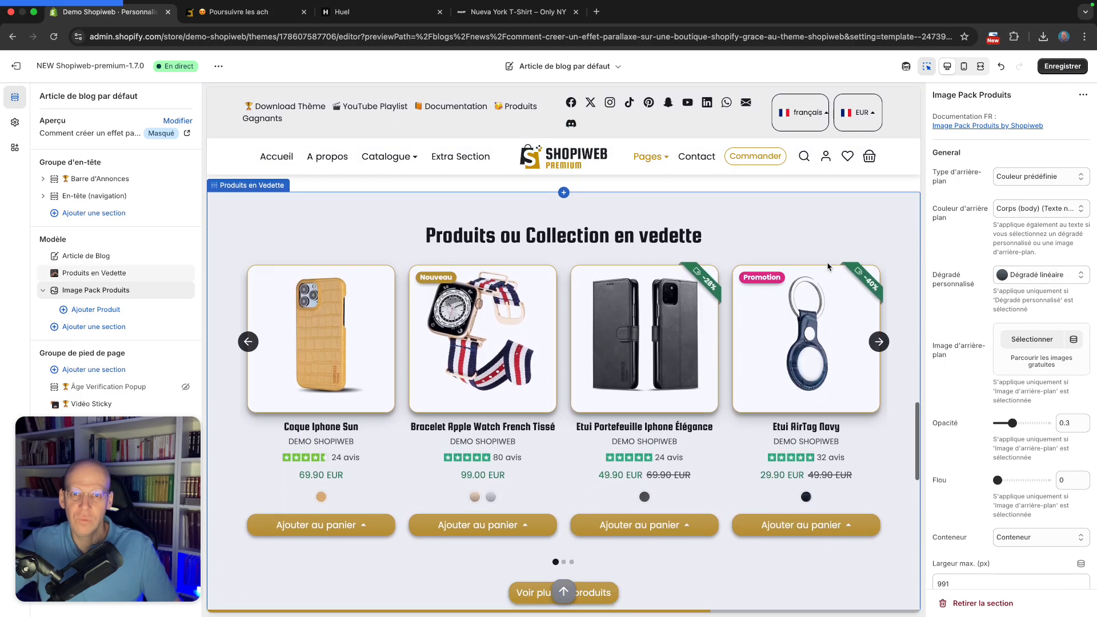
pyautogui.scroll(3, 505, 234)
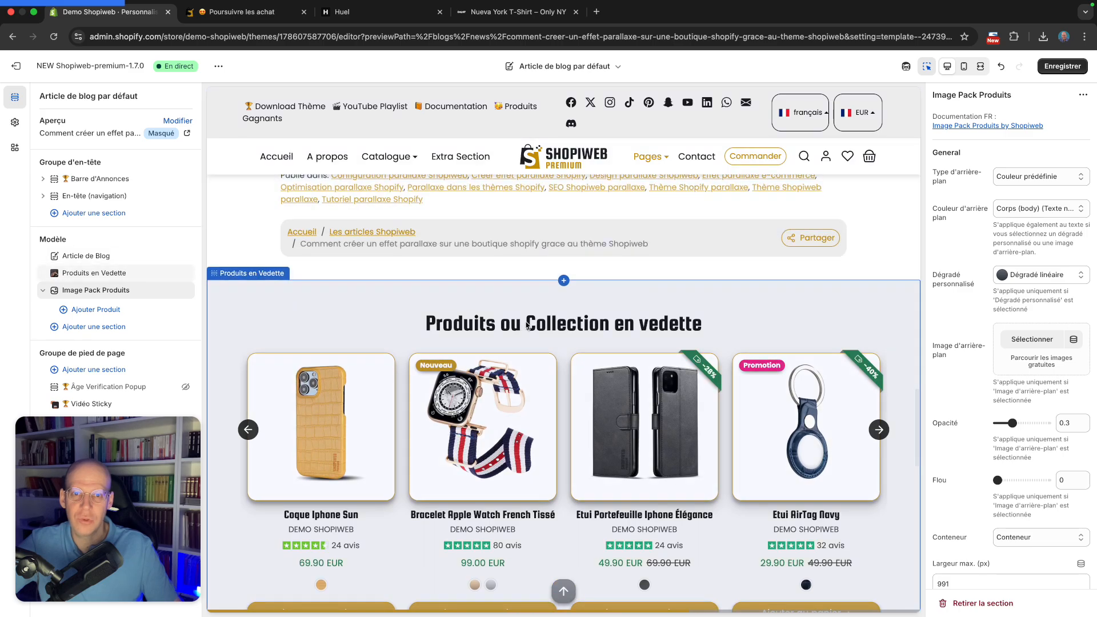
pyautogui.scroll(-2, 526, 325)
pyautogui.scroll(4, 526, 325)
pyautogui.scroll(-1, 524, 321)
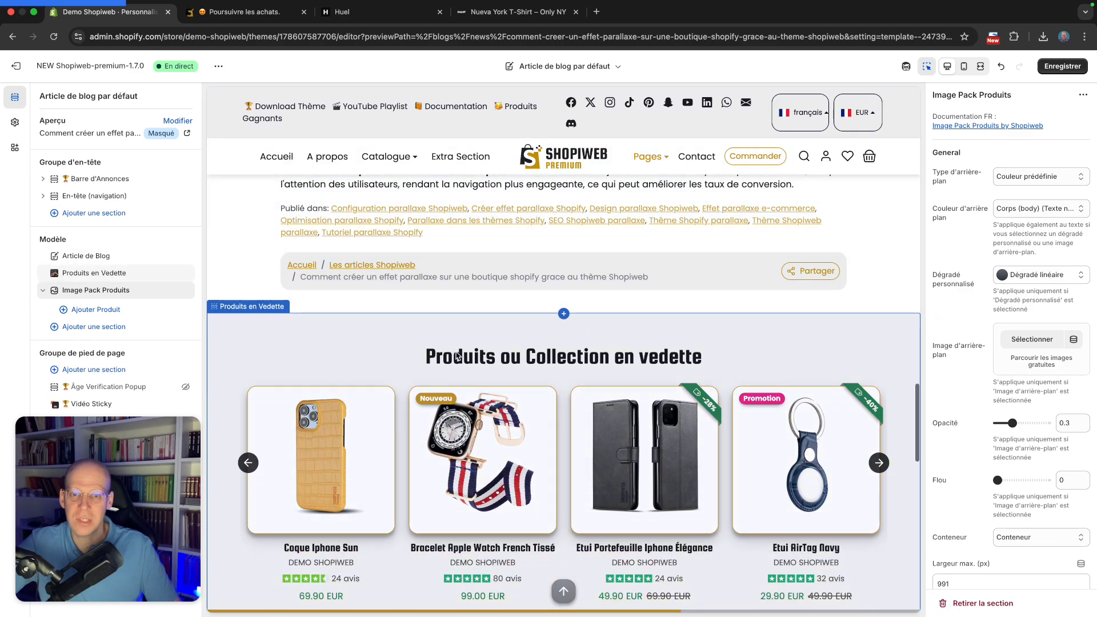
pyautogui.scroll(1, 447, 335)
pyautogui.scroll(-7, 448, 335)
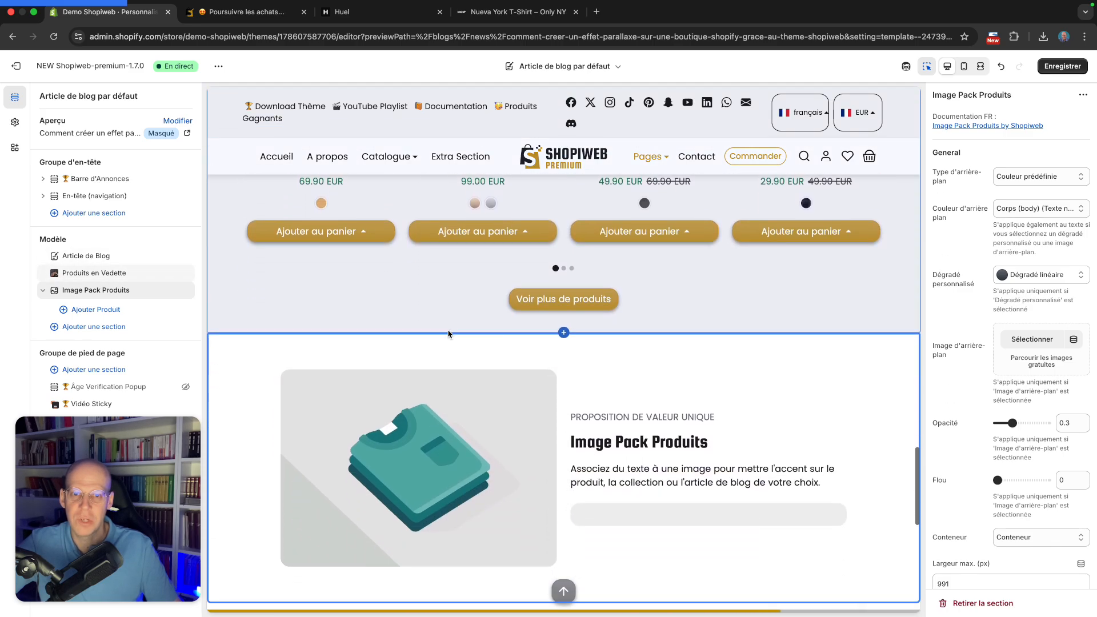
pyautogui.scroll(5, 448, 333)
pyautogui.scroll(-8, 472, 286)
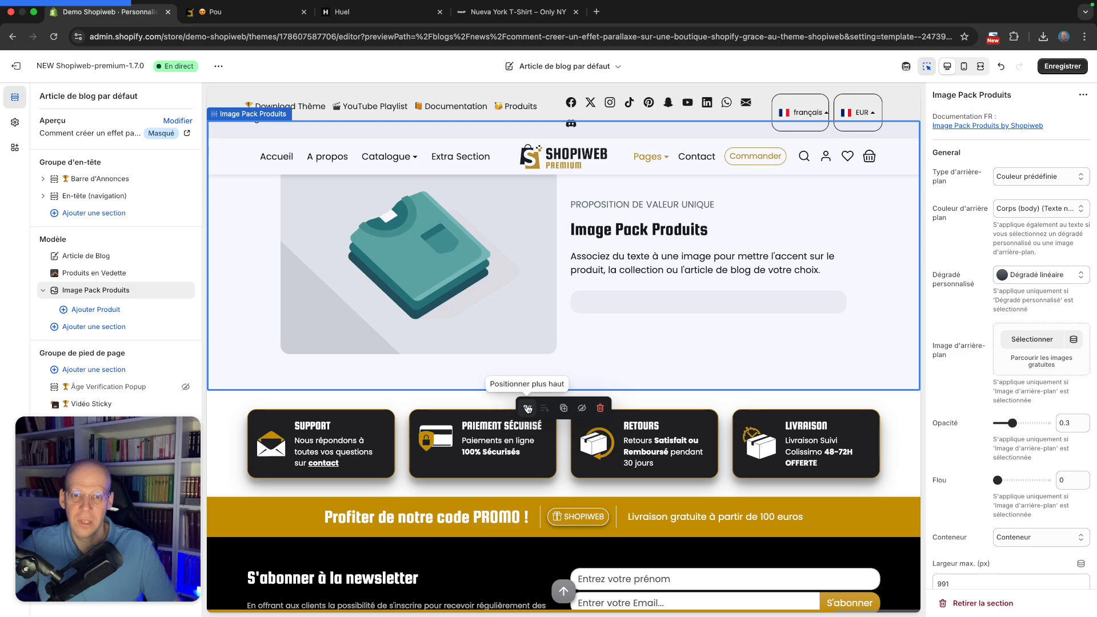
pyautogui.click(528, 407)
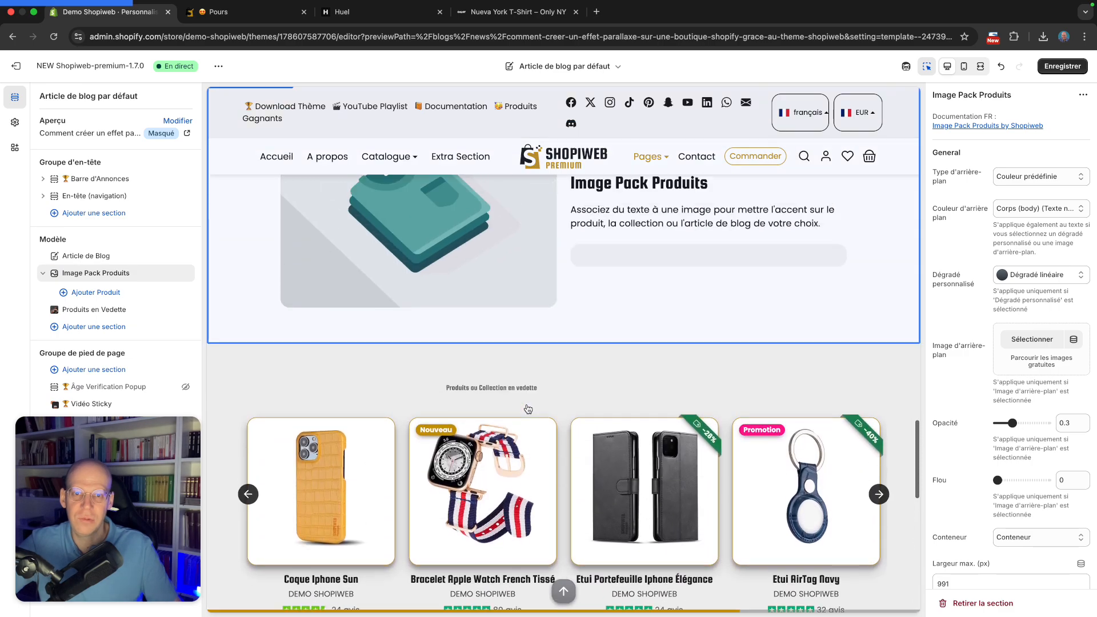
# Examine the Image Pack Produits section's new placement in the blog article preview
pyautogui.click(870, 306)
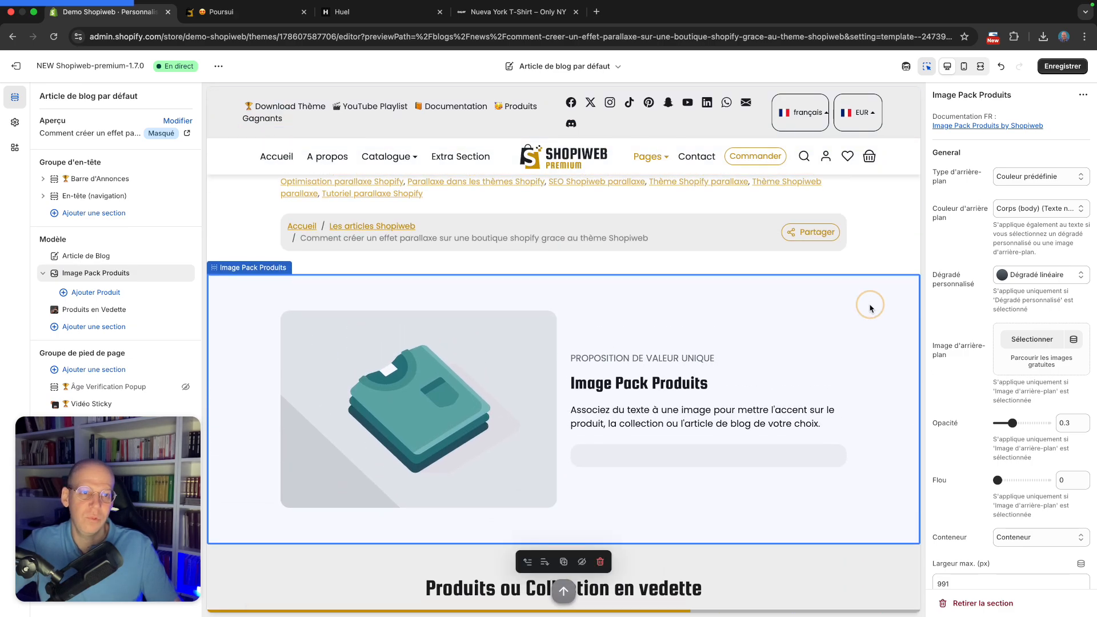
pyautogui.scroll(-2, 872, 307)
pyautogui.scroll(5, 872, 307)
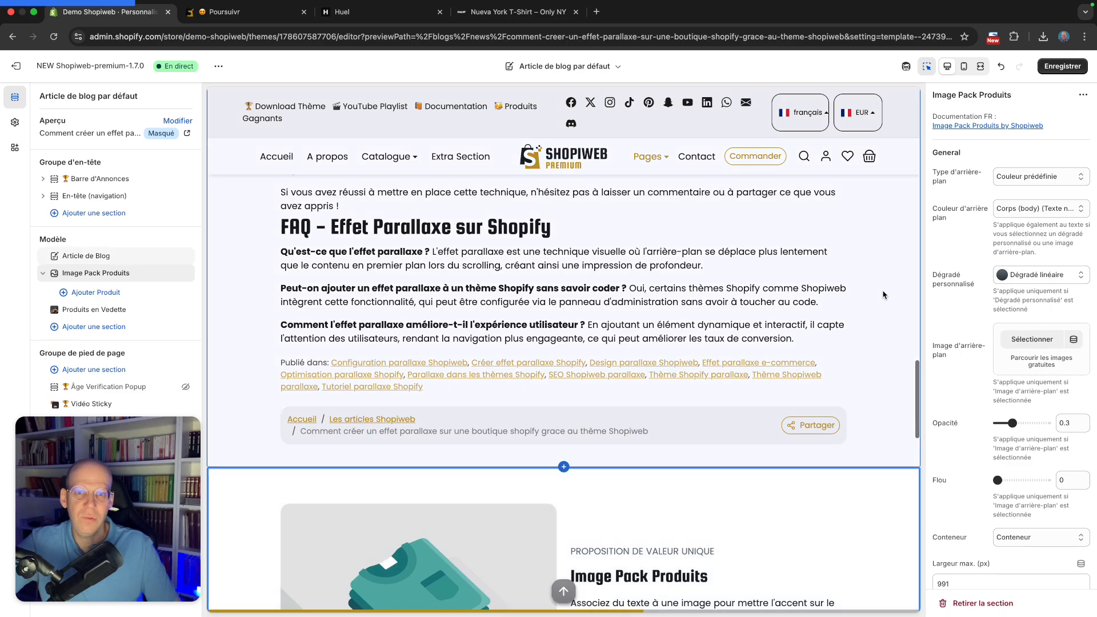
pyautogui.scroll(1, 883, 296)
pyautogui.scroll(2, 860, 318)
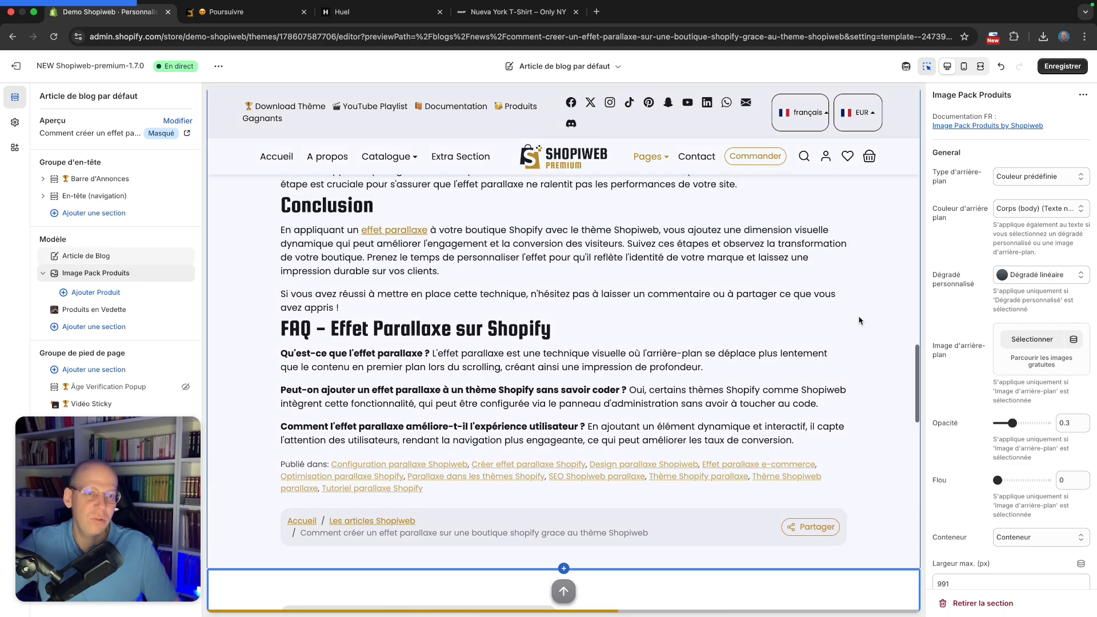
pyautogui.scroll(-3, 860, 320)
pyautogui.scroll(-5, 859, 320)
pyautogui.scroll(2, 860, 320)
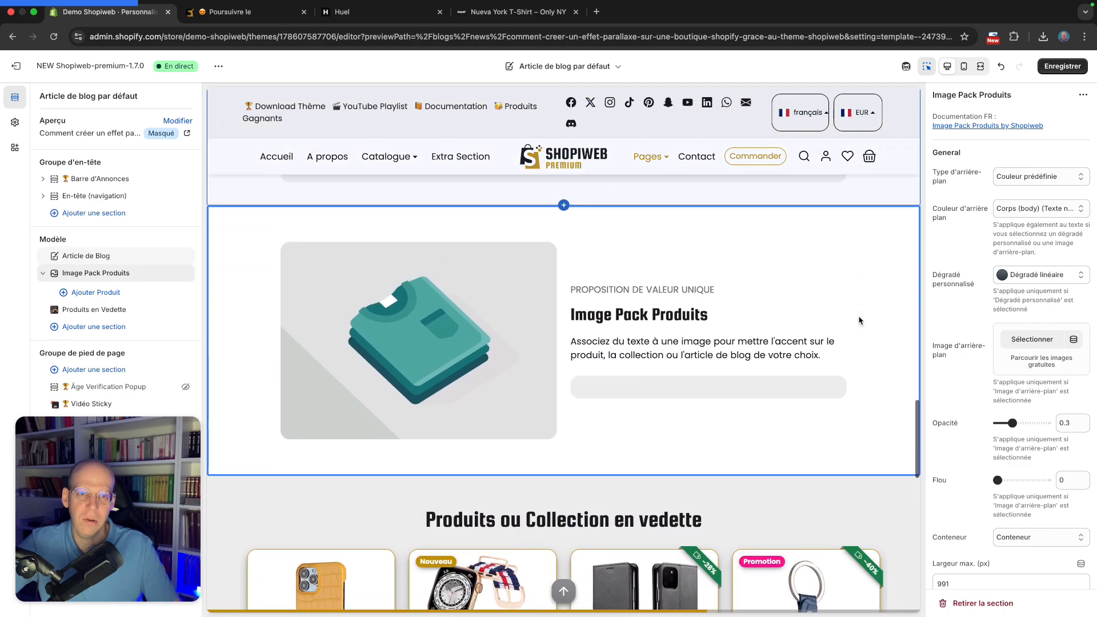
pyautogui.scroll(4, 858, 319)
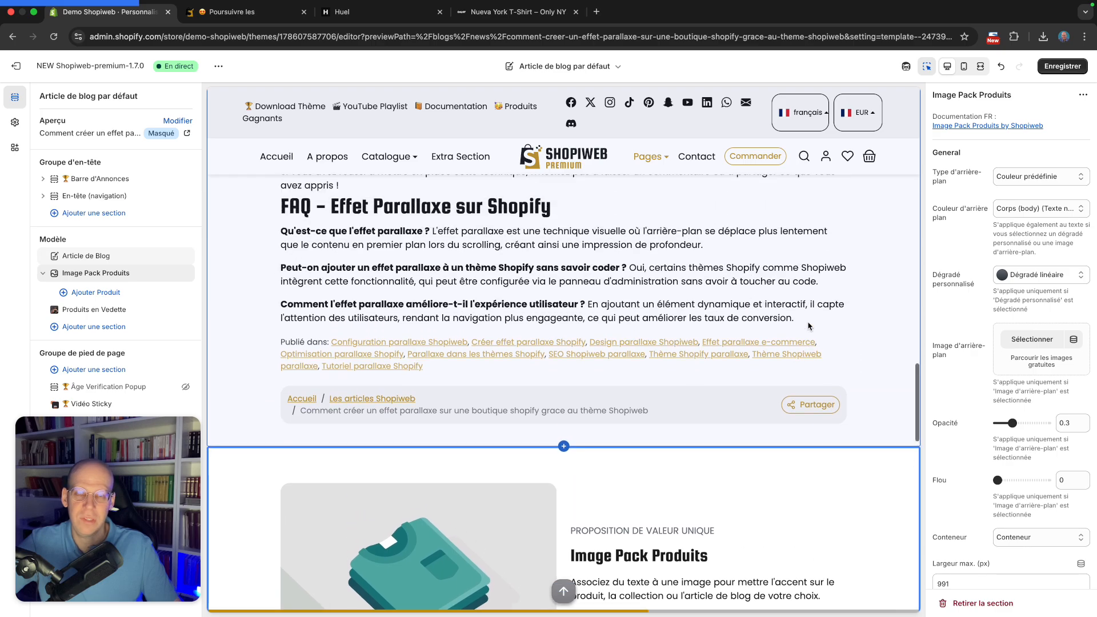
pyautogui.scroll(-2, 809, 325)
pyautogui.scroll(-3, 809, 325)
pyautogui.scroll(-2, 868, 343)
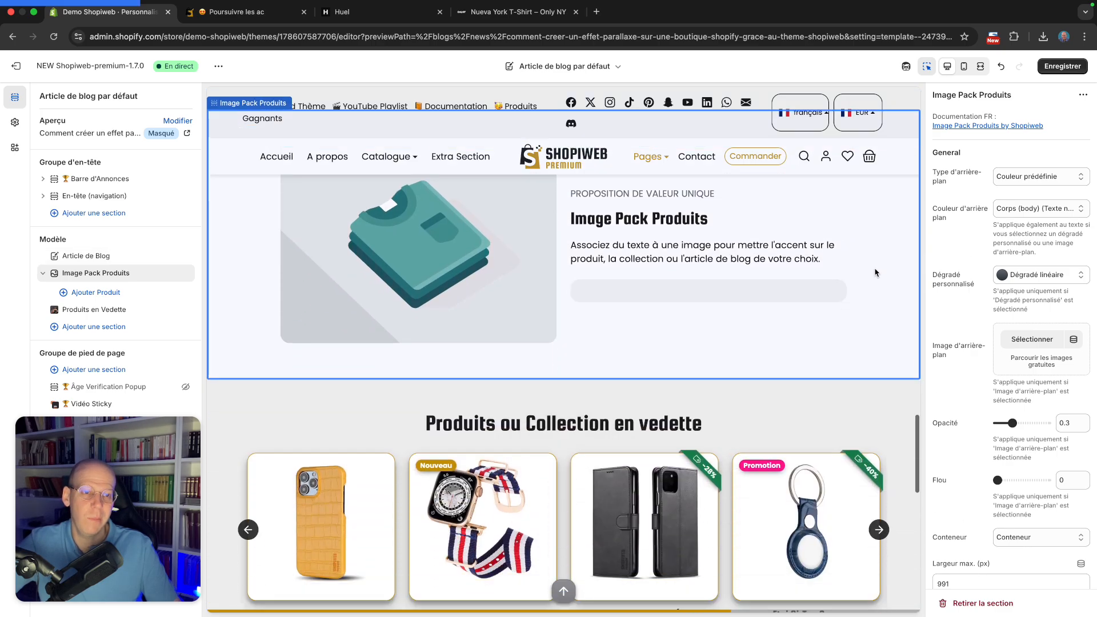
pyautogui.scroll(2, 856, 419)
pyautogui.scroll(-3, 808, 407)
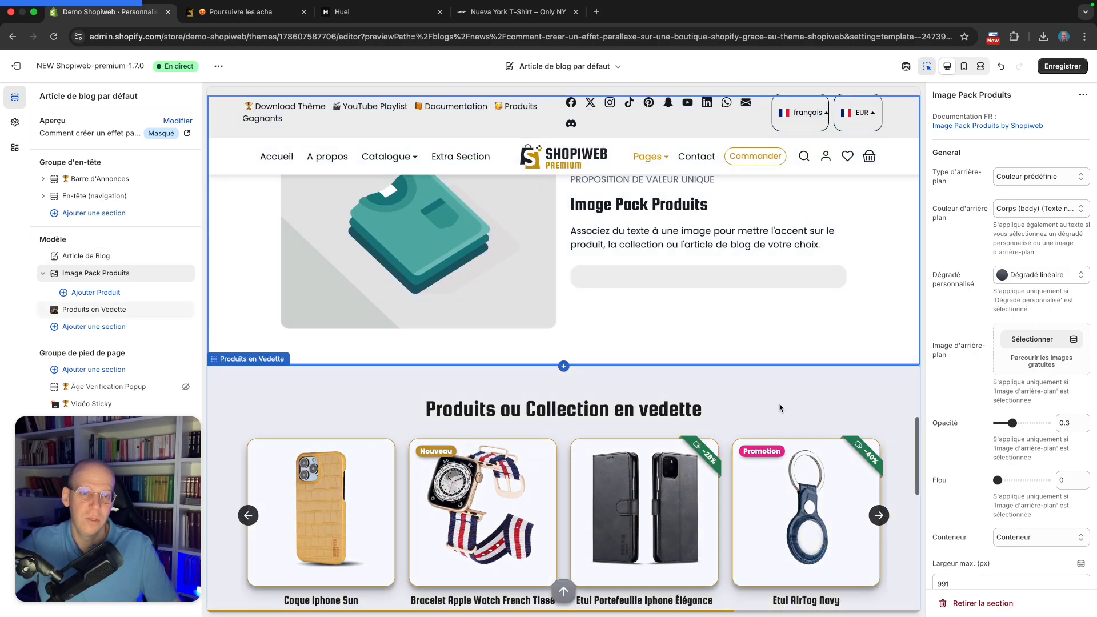
pyautogui.scroll(3, 824, 248)
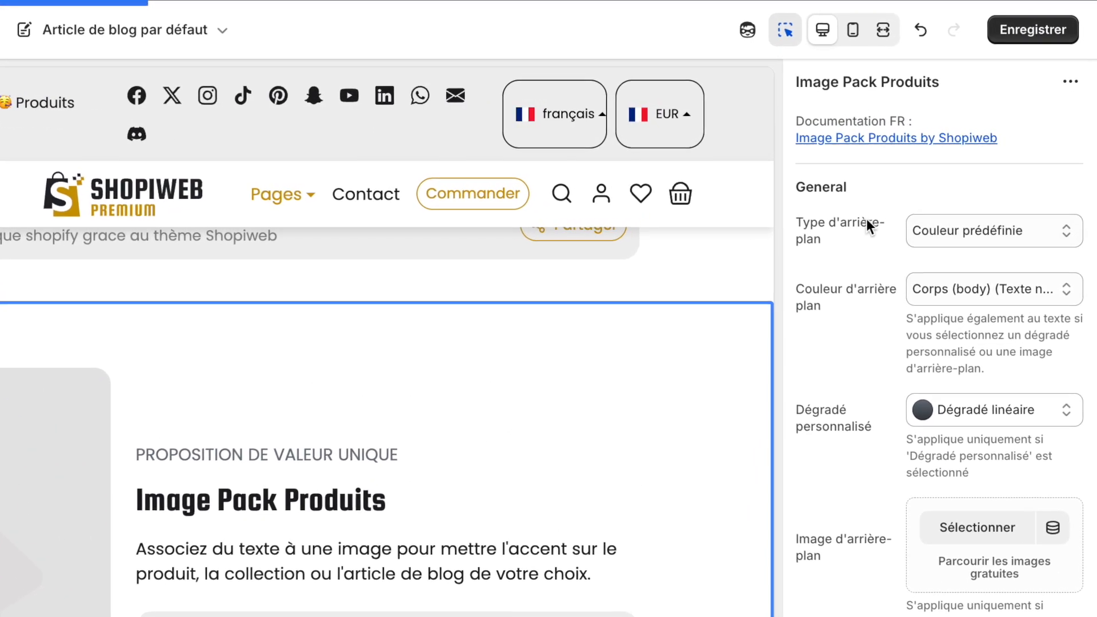
# Review the section's background type and background colour options without changing them
pyautogui.click(965, 232)
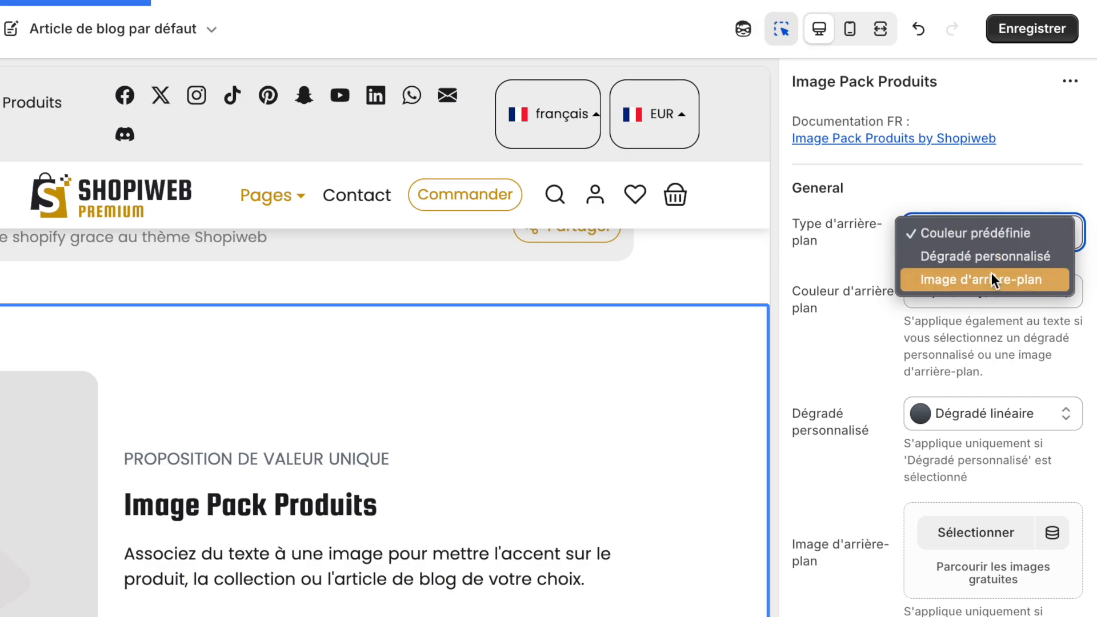
pyautogui.click(989, 229)
pyautogui.click(981, 172)
pyautogui.scroll(-1, 979, 177)
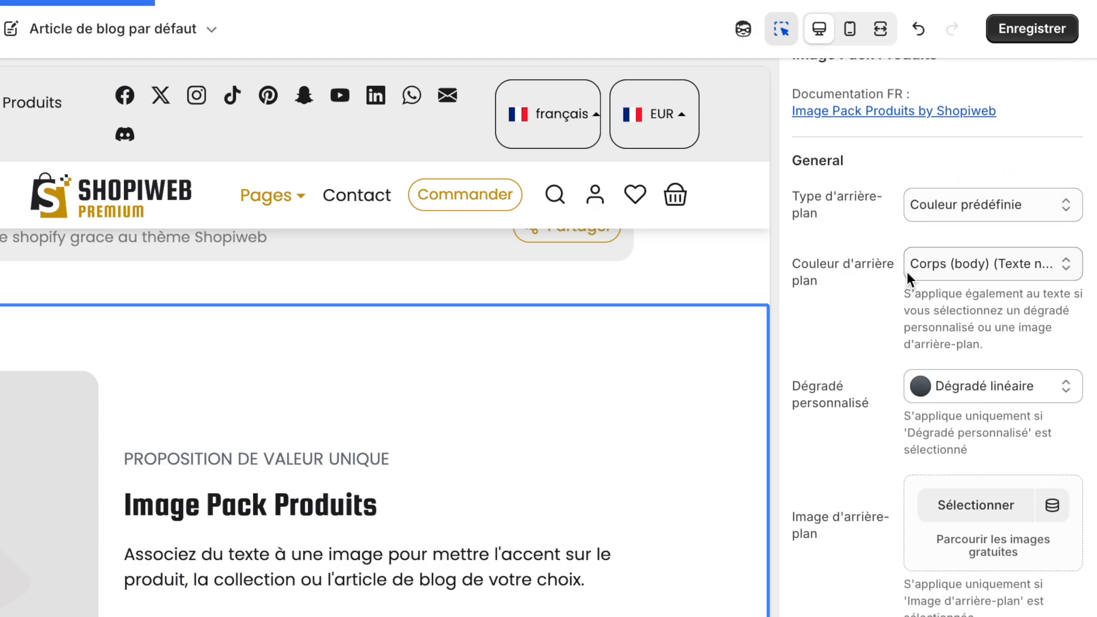
pyautogui.click(938, 269)
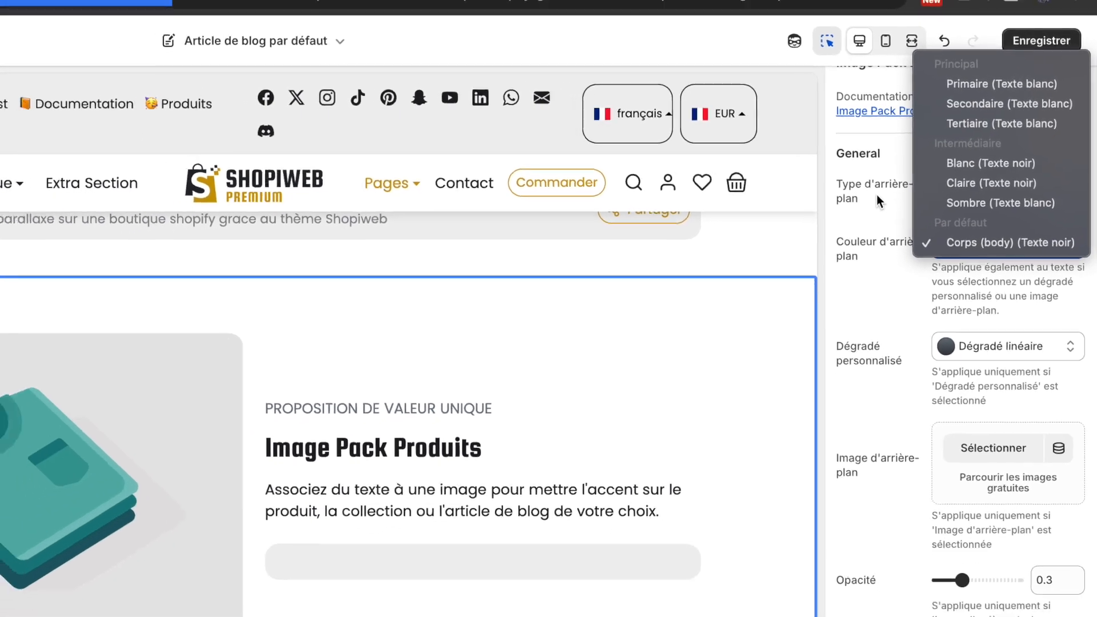
pyautogui.click(877, 195)
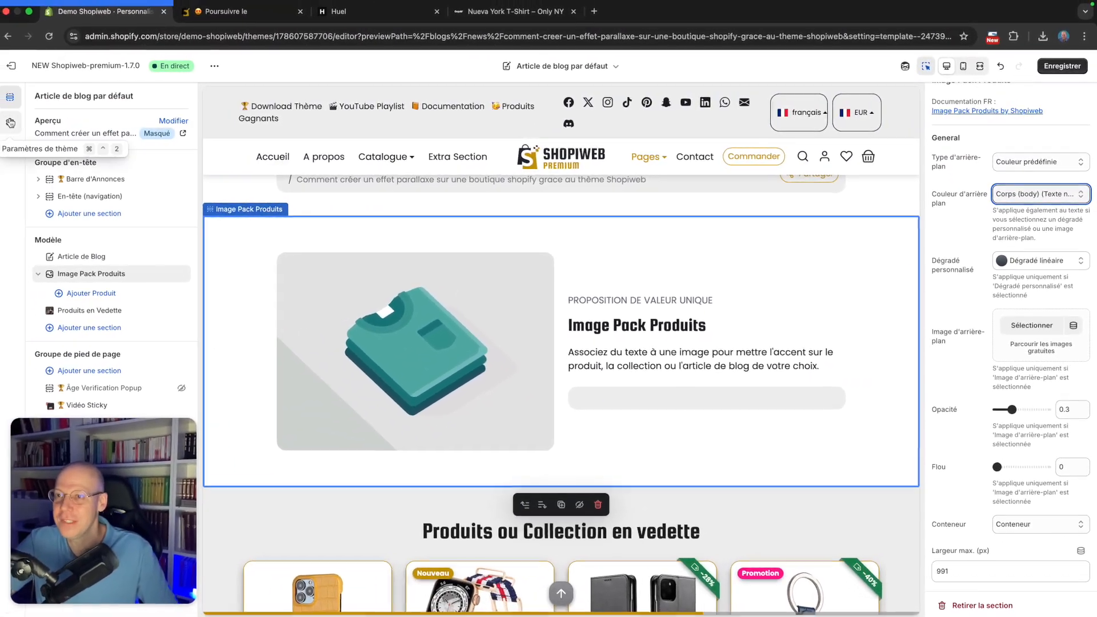
# Open the theme settings' Couleurs group and examine the theme colour palette
pyautogui.click(10, 123)
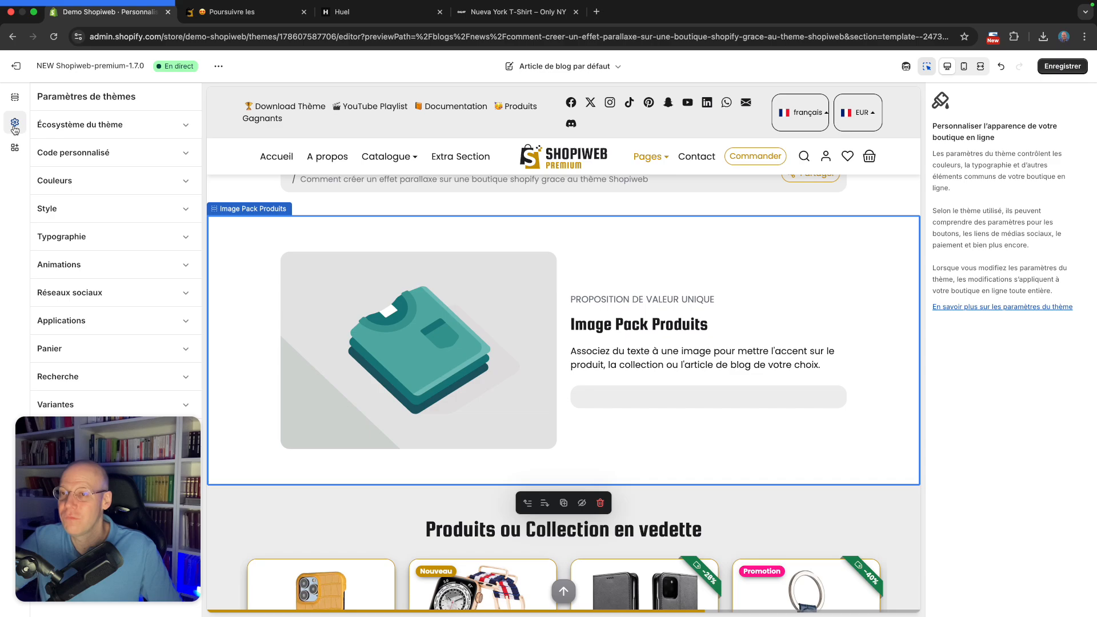
pyautogui.click(115, 181)
pyautogui.scroll(-3, 94, 223)
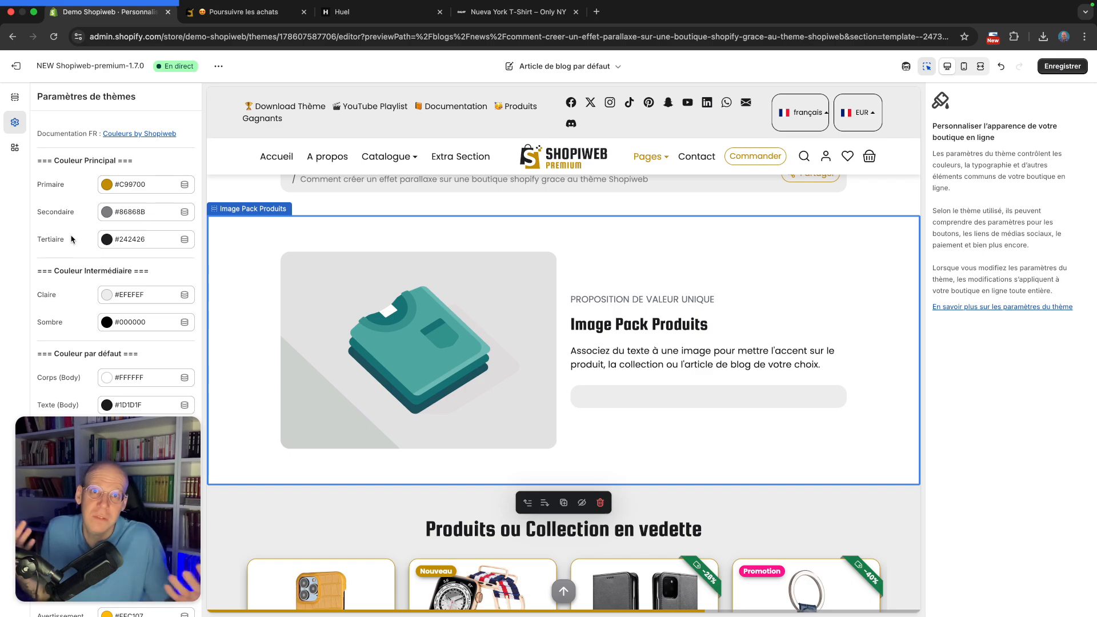
pyautogui.scroll(-1, 88, 216)
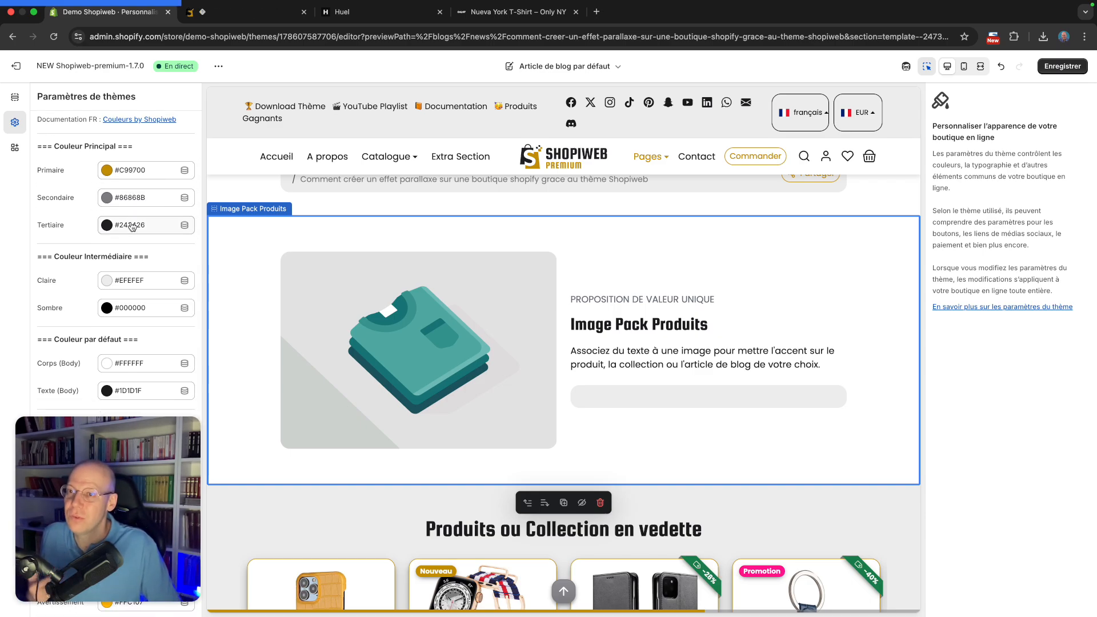
pyautogui.scroll(-2, 132, 227)
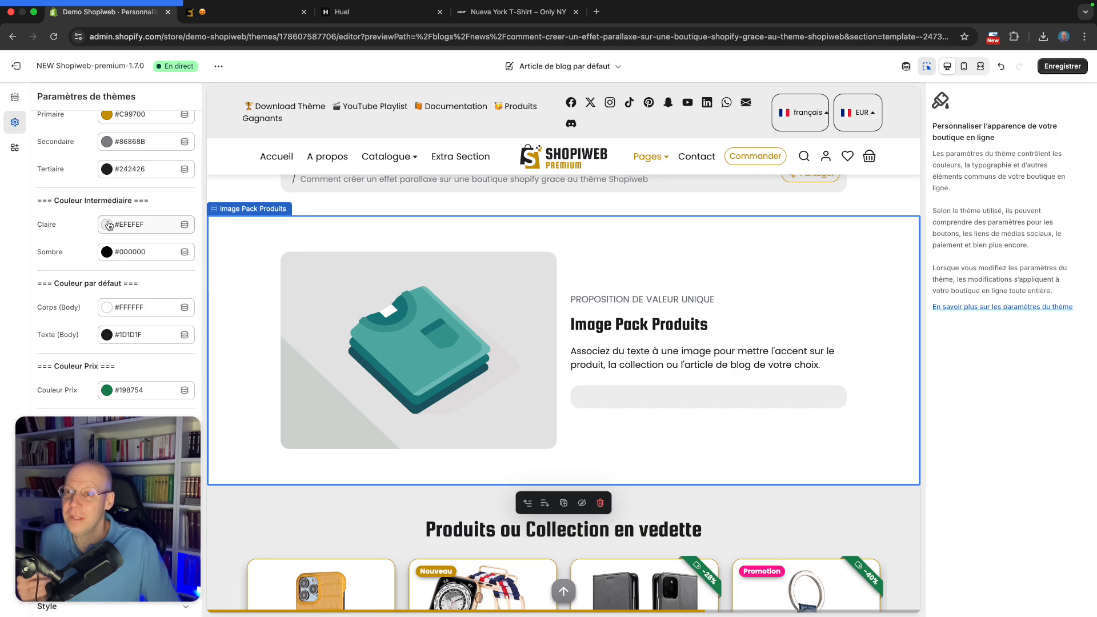
pyautogui.scroll(-3, 84, 233)
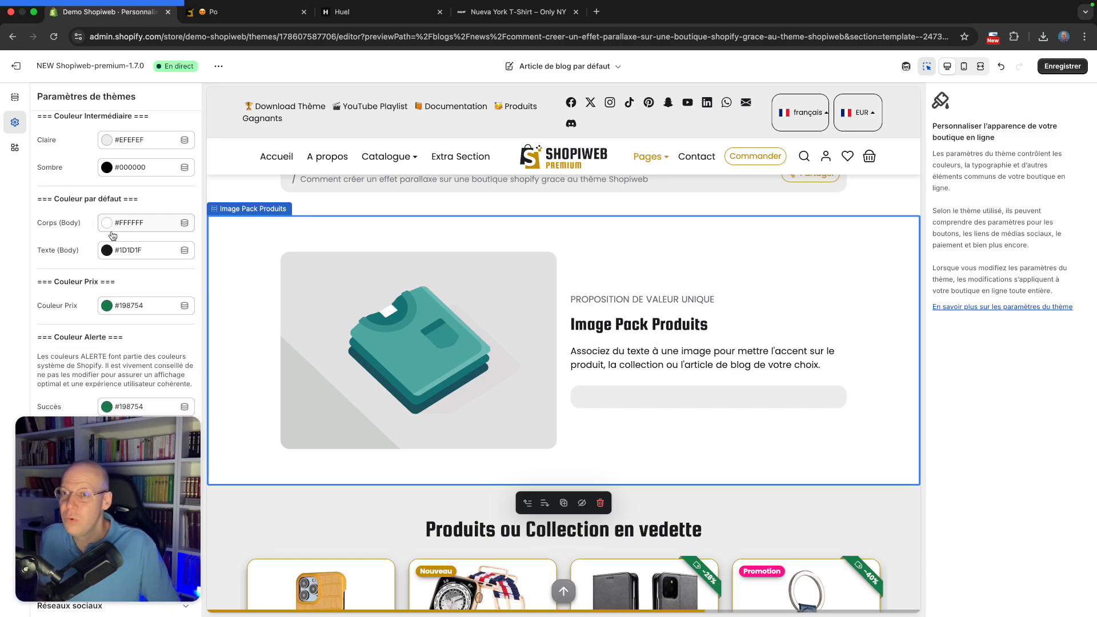
pyautogui.scroll(-5, 135, 255)
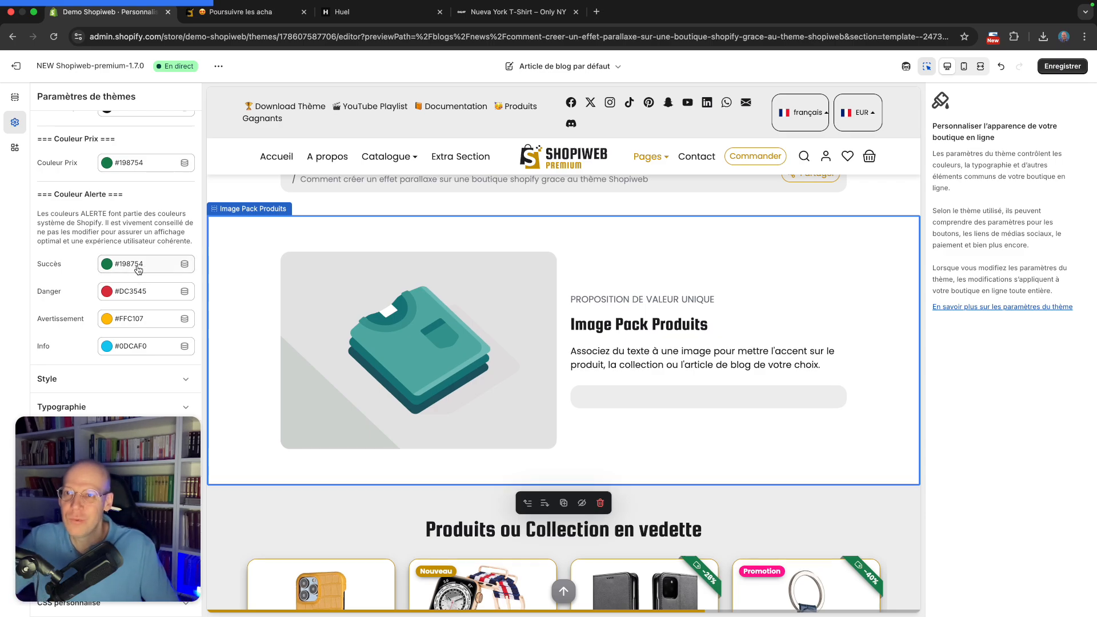
pyautogui.scroll(10, 137, 277)
pyautogui.scroll(-2, 140, 269)
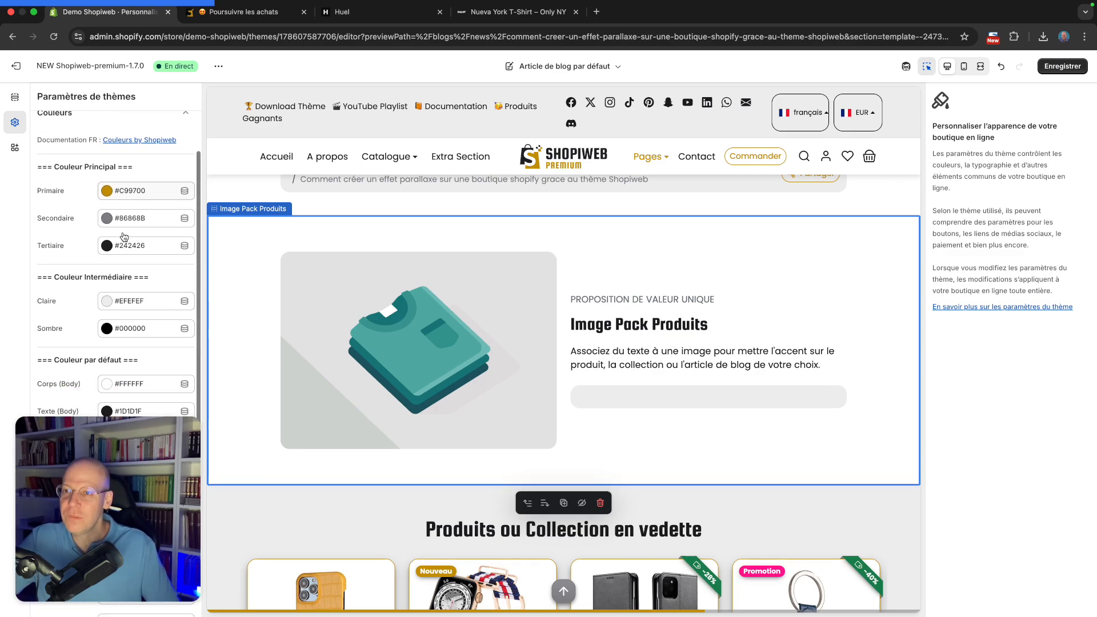
pyautogui.scroll(-3, 97, 257)
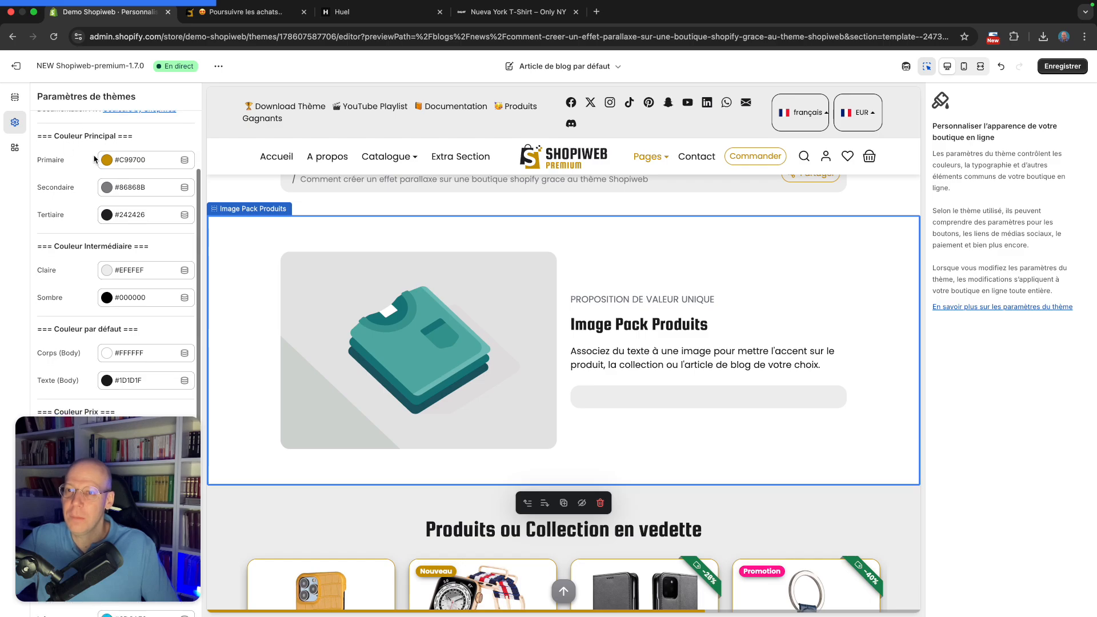
pyautogui.scroll(4, 102, 277)
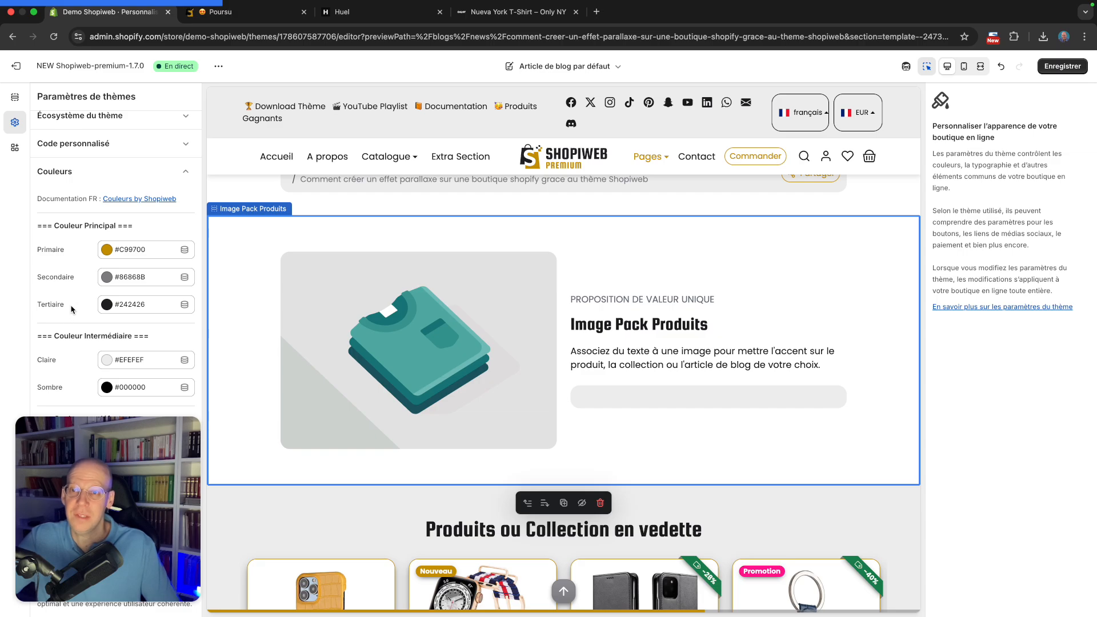
pyautogui.scroll(-2, 73, 298)
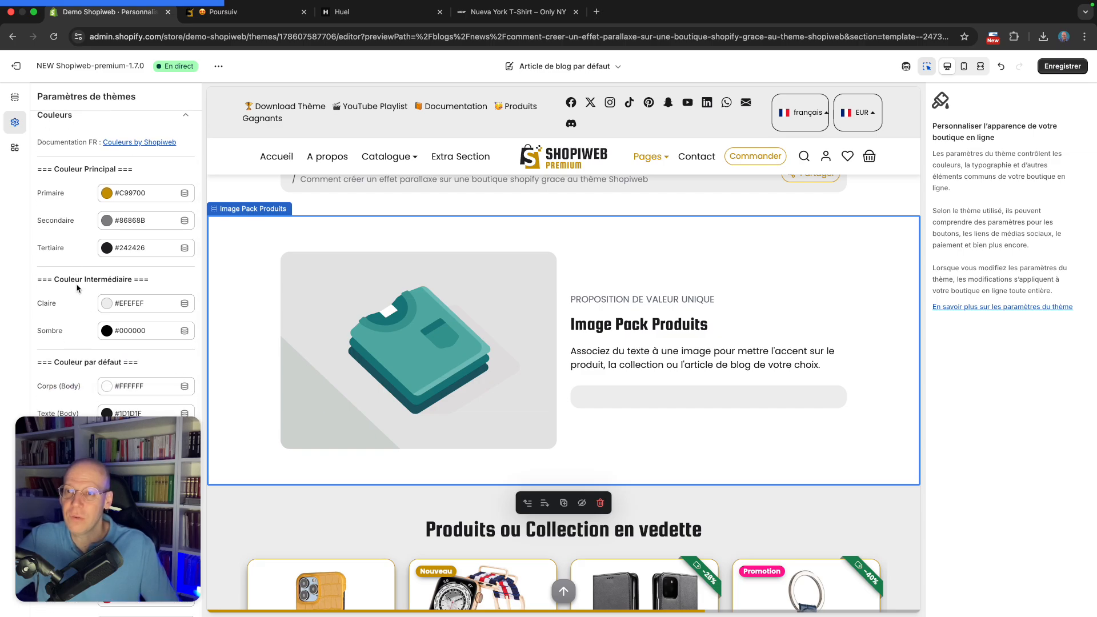
pyautogui.scroll(-1, 78, 287)
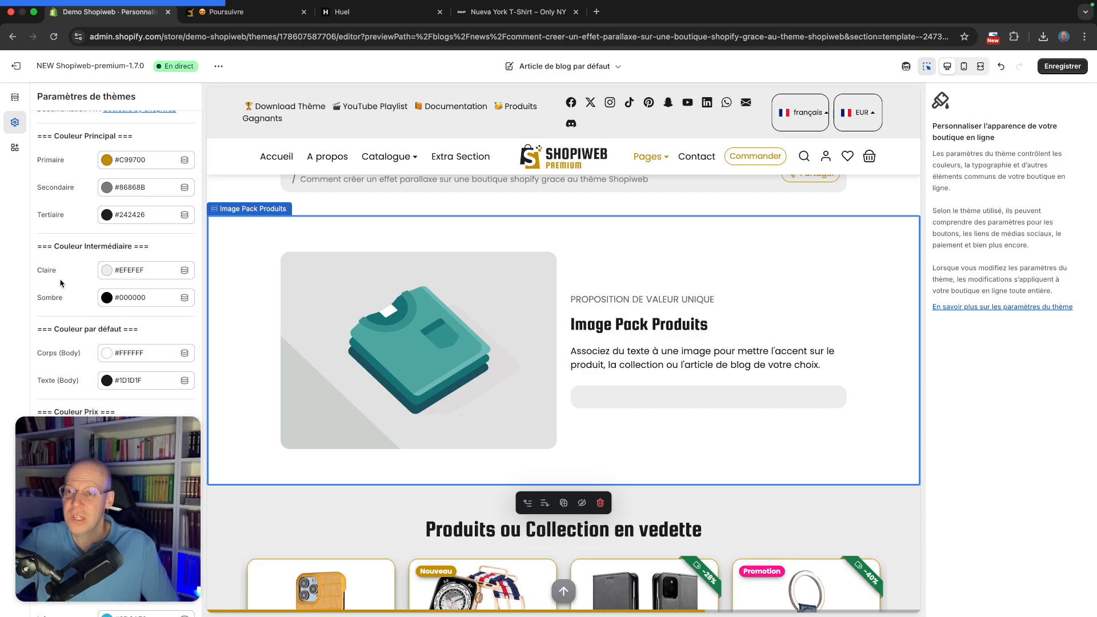
# Set the Image Pack Produits section's background colour to Claire (Texte noir)
pyautogui.click(735, 258)
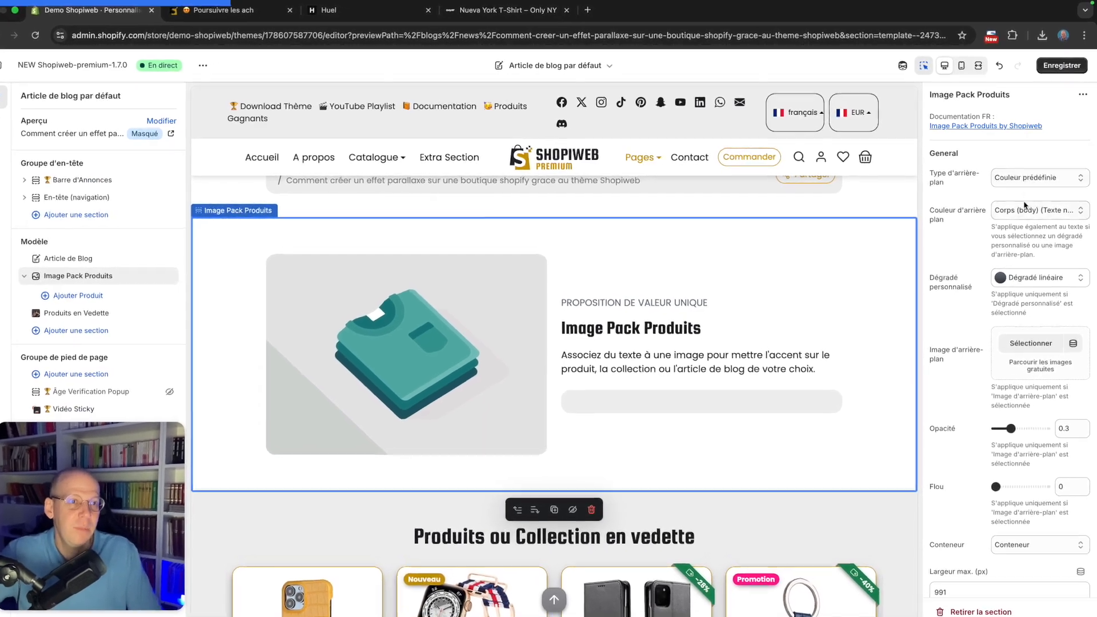
pyautogui.click(1037, 209)
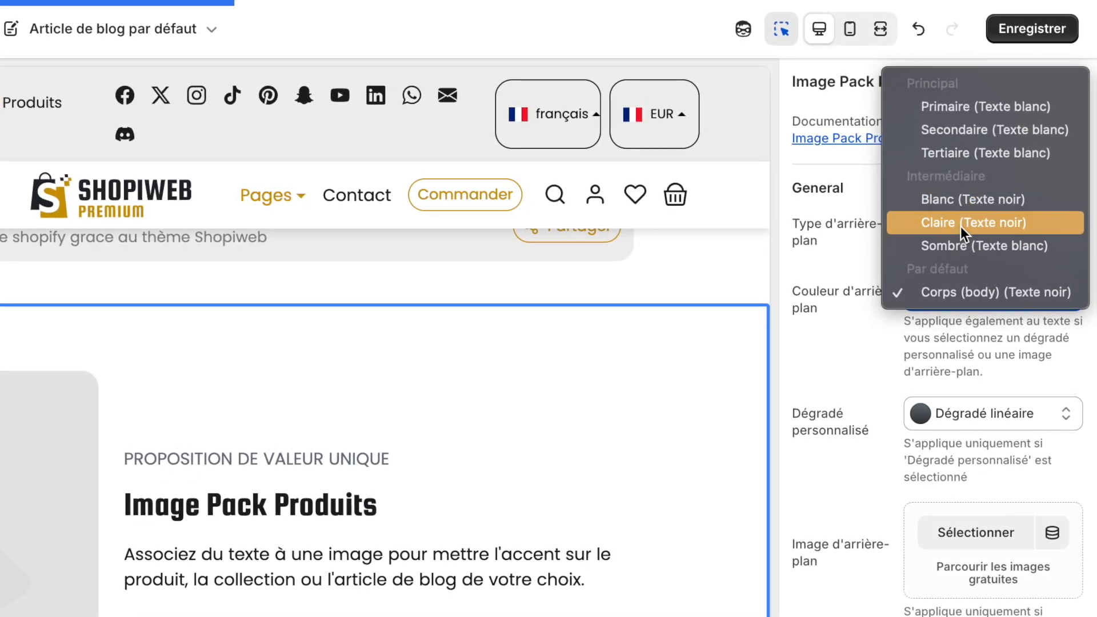
pyautogui.click(961, 226)
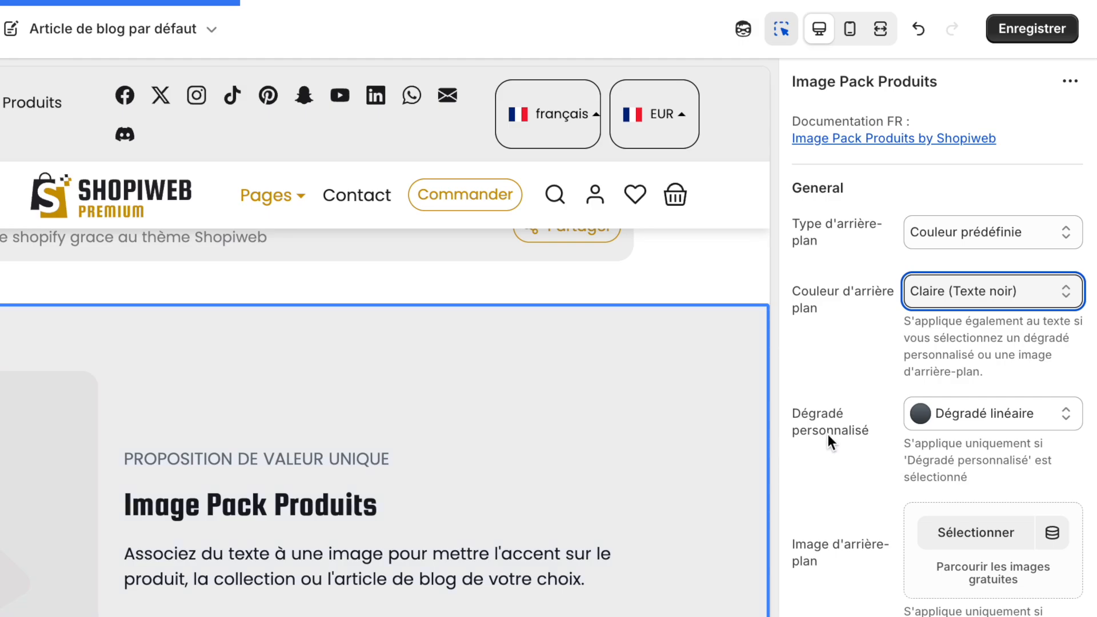
# Review the section's background type options and scroll through its background and layout settings
pyautogui.scroll(-1, 865, 414)
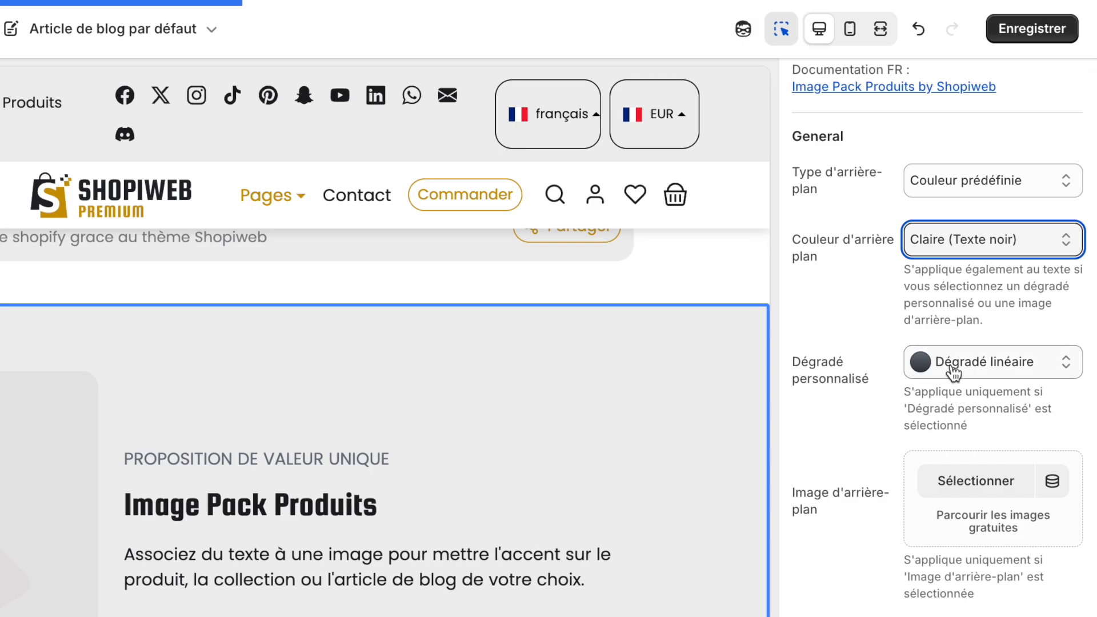
pyautogui.scroll(1, 953, 372)
pyautogui.click(966, 240)
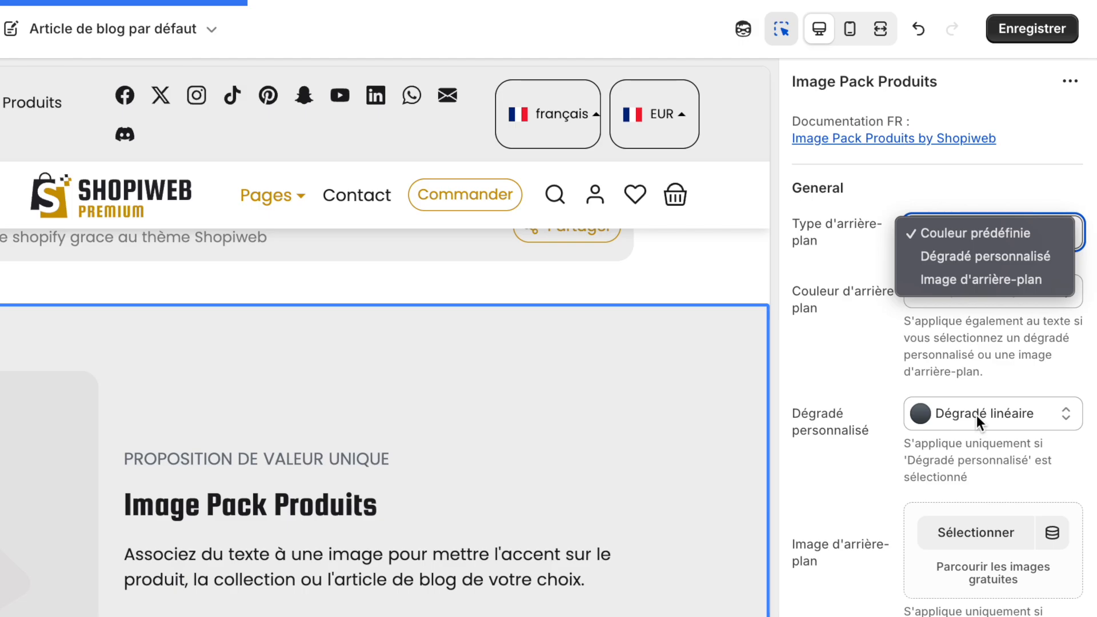
pyautogui.click(862, 327)
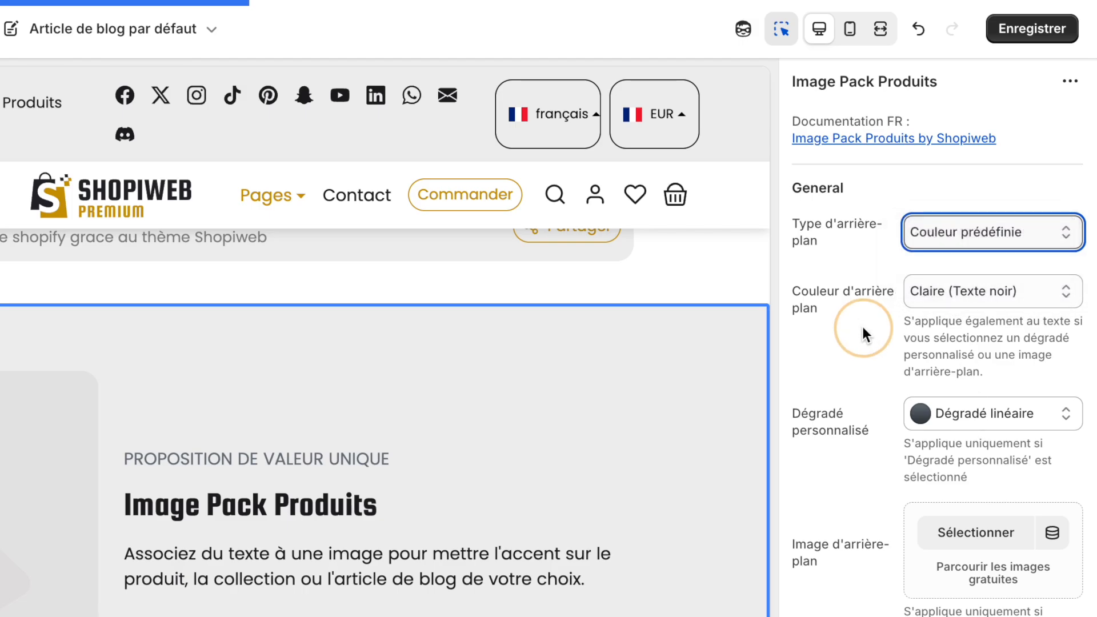
pyautogui.scroll(-2, 871, 354)
pyautogui.scroll(-2, 945, 447)
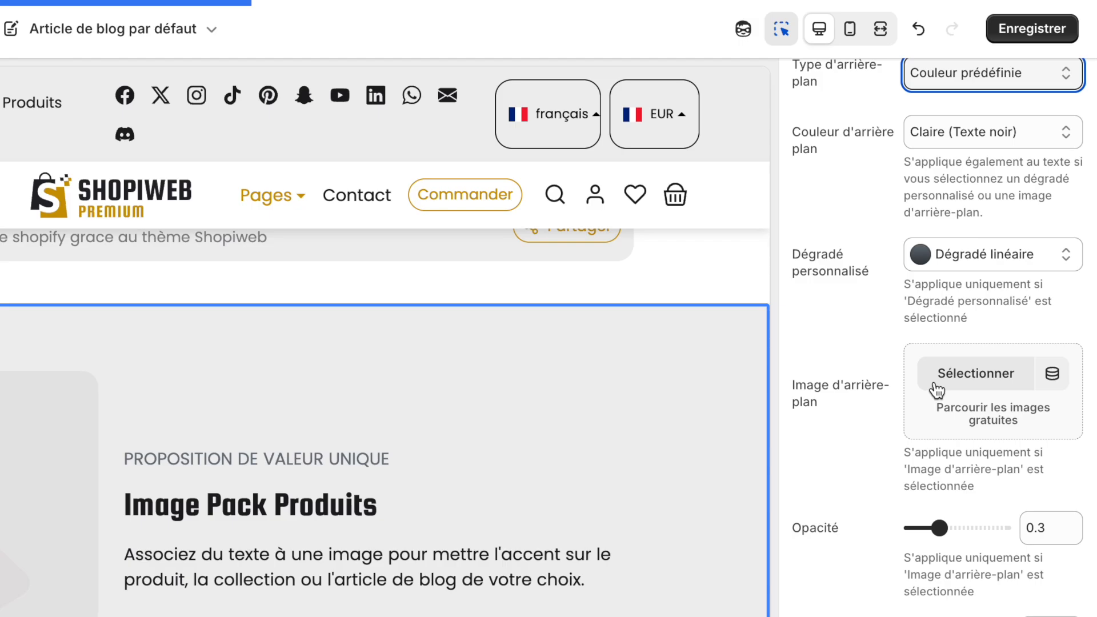
pyautogui.scroll(-3, 937, 391)
pyautogui.scroll(-3, 914, 548)
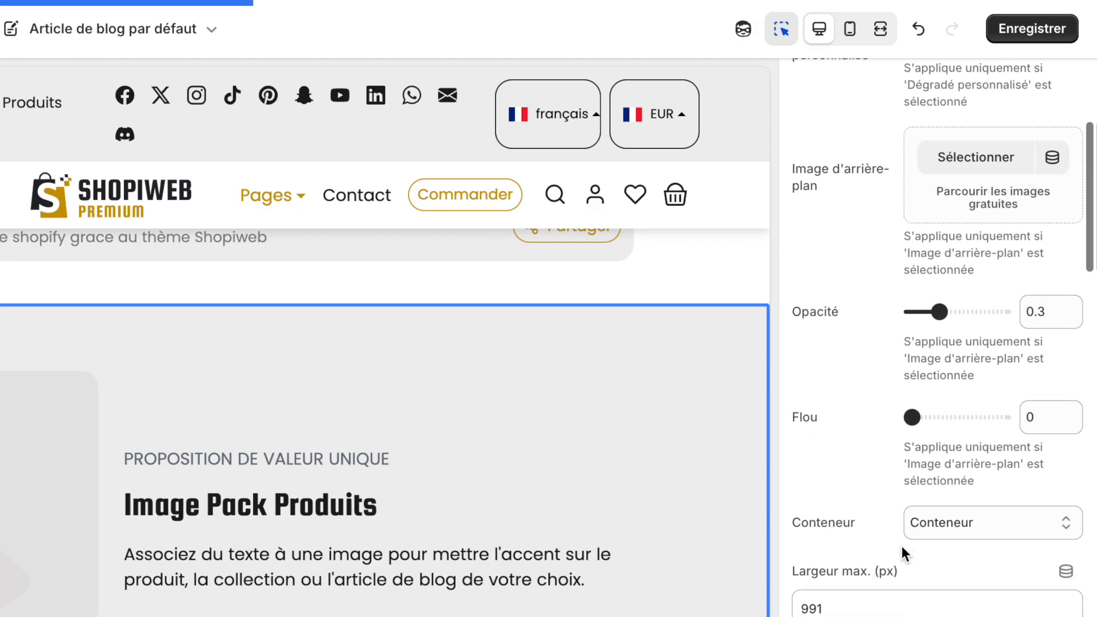
pyautogui.scroll(-2, 803, 518)
pyautogui.scroll(10, 803, 518)
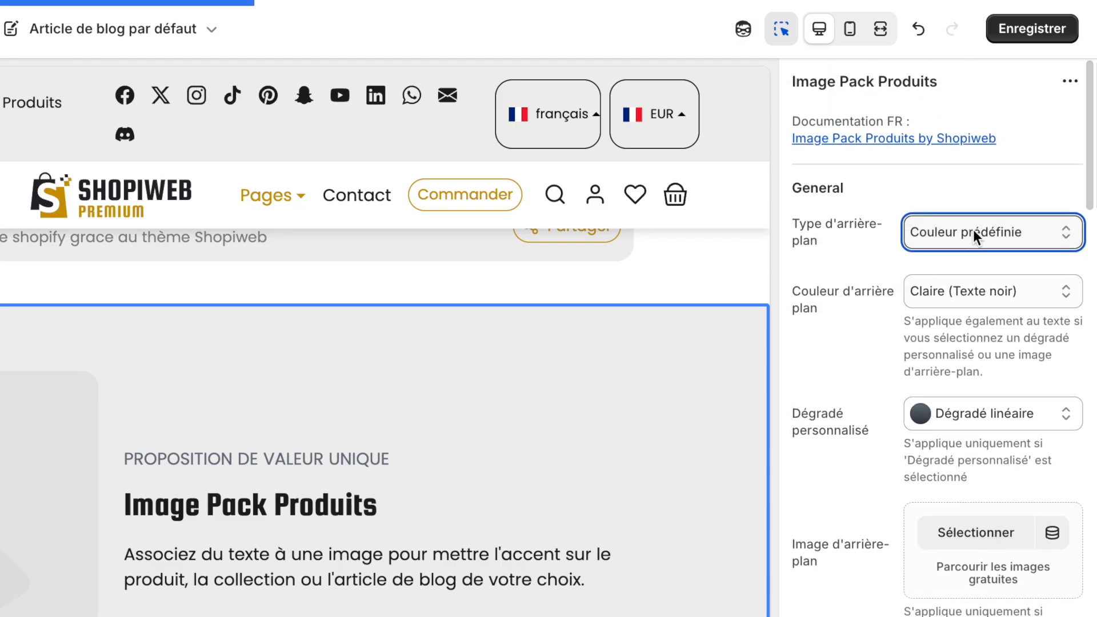
pyautogui.scroll(-8, 960, 237)
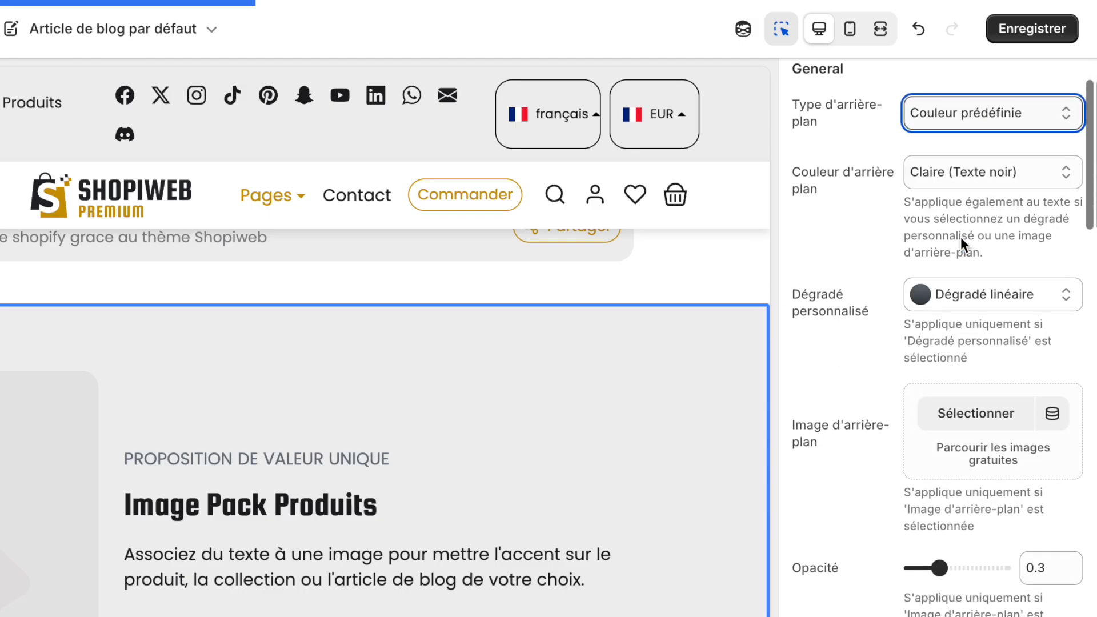
pyautogui.scroll(-3, 944, 523)
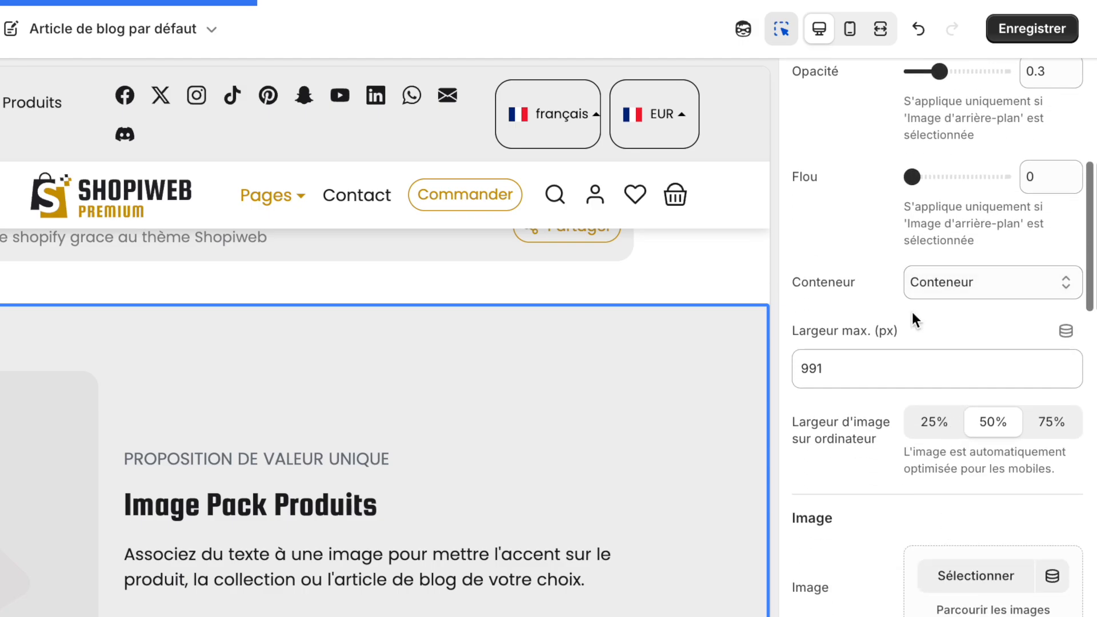
# Clear the section's Largeur max. (px) value
pyautogui.click(944, 282)
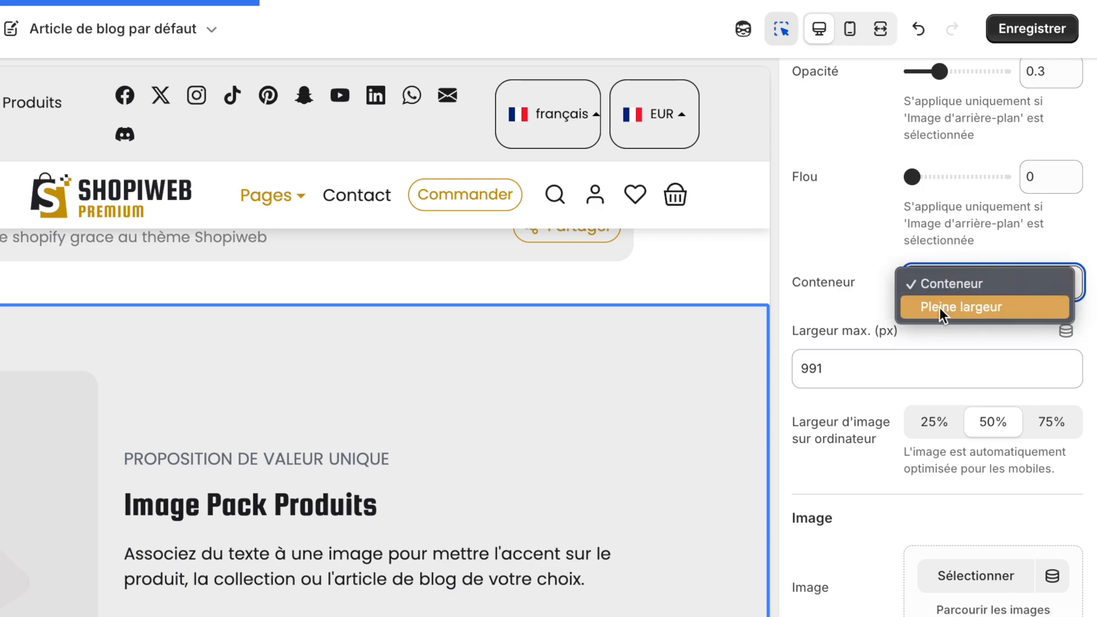
pyautogui.click(861, 313)
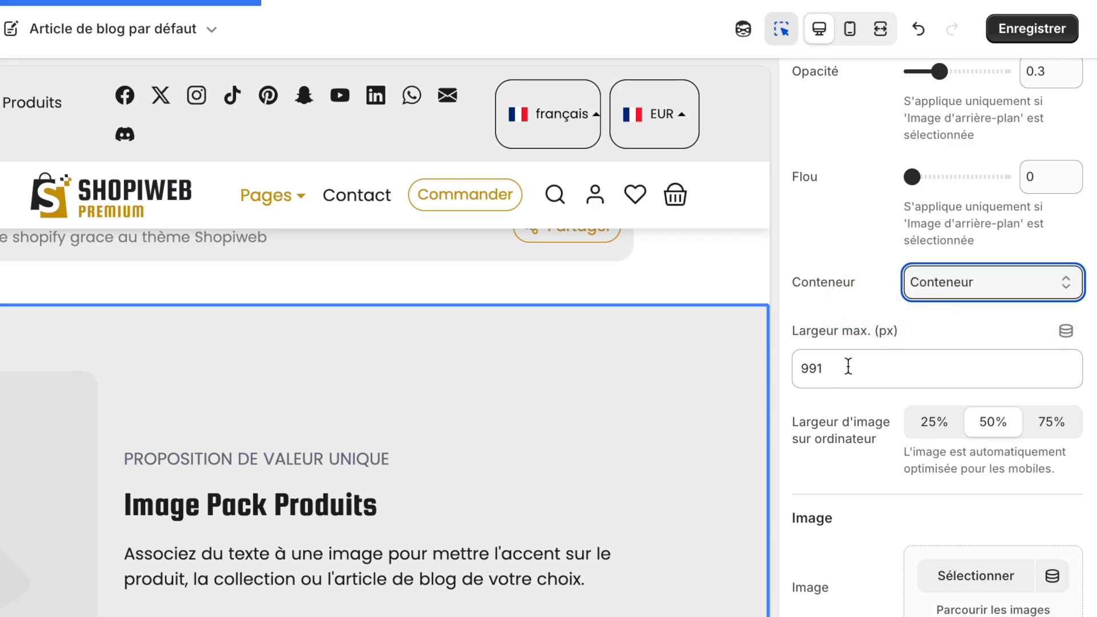
pyautogui.click(829, 370)
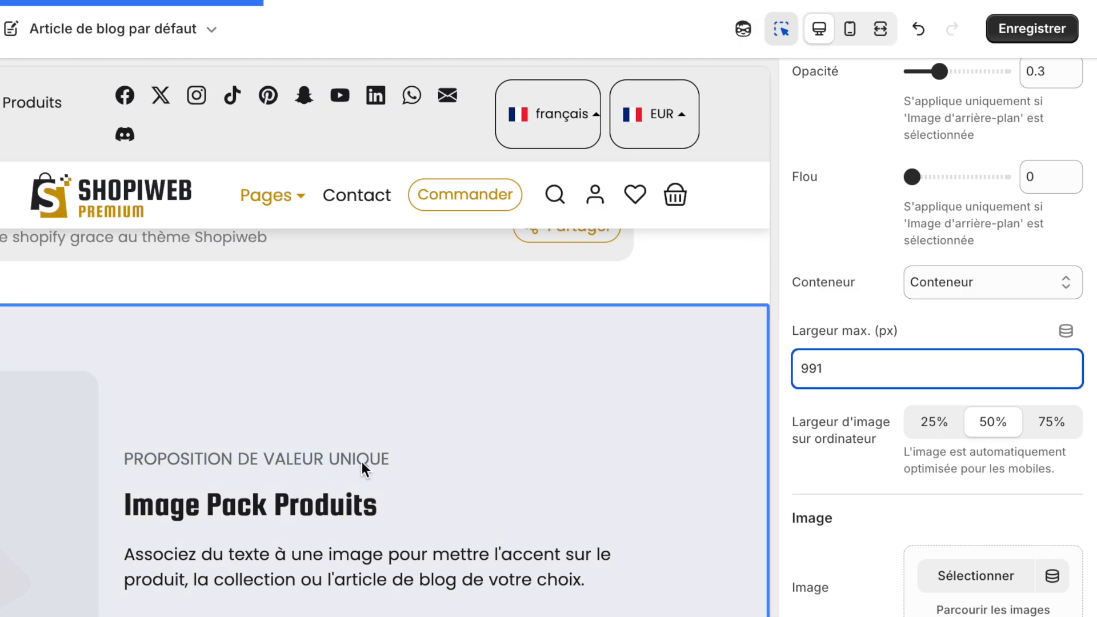
pyautogui.press('BackSpace')
pyautogui.press('BackSpace')
pyautogui.press('BackSpace')
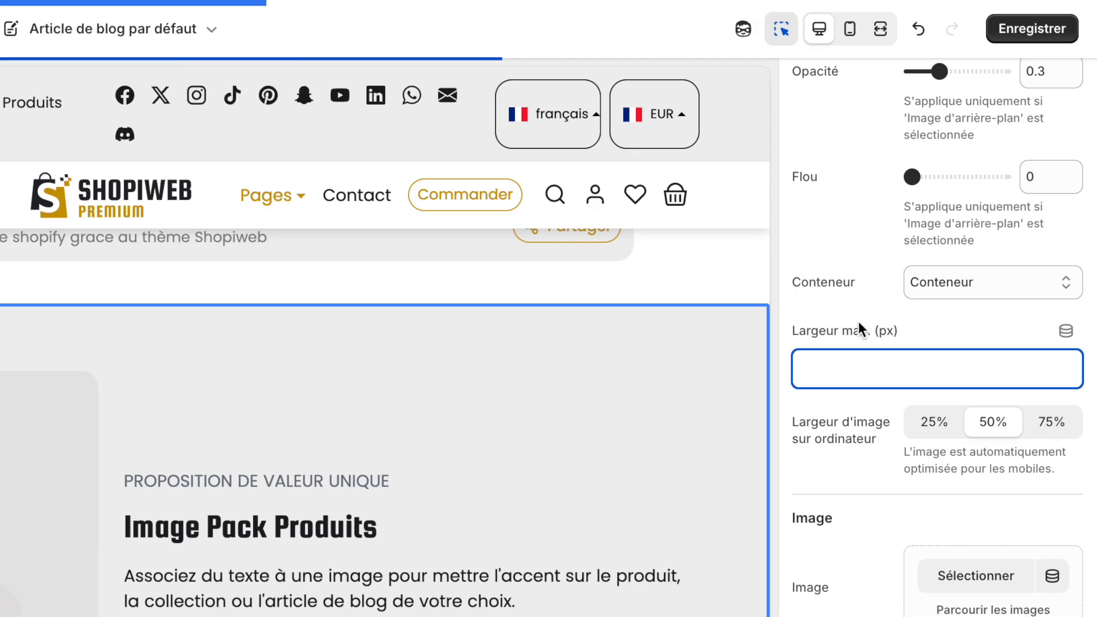
pyautogui.click(851, 305)
# Try the Pleine largeur container for the section, then switch it back to Conteneur
pyautogui.click(970, 288)
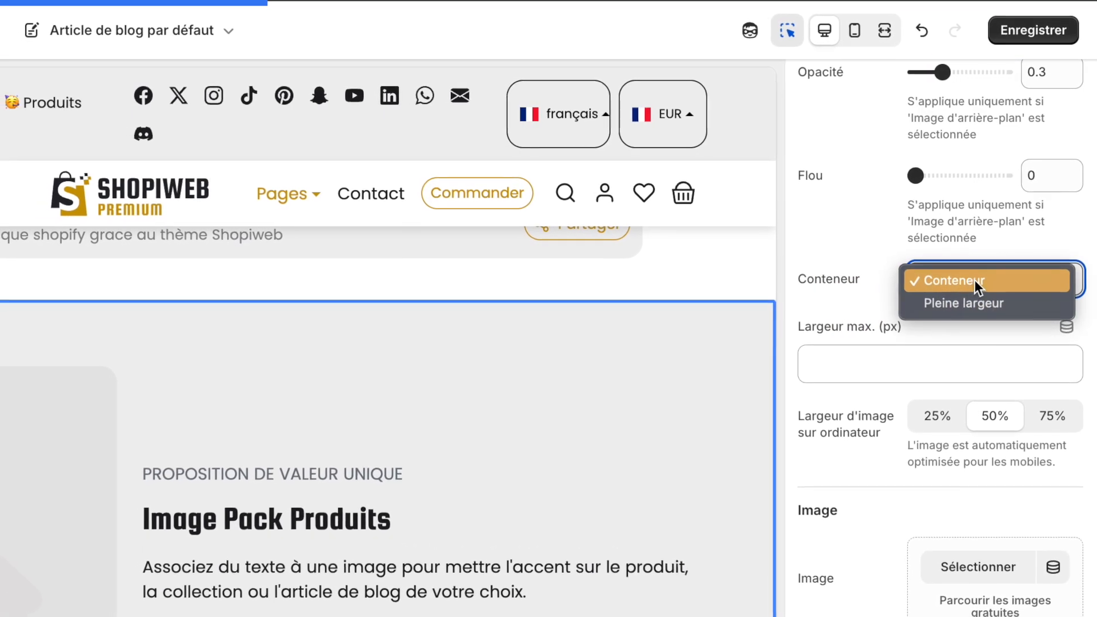
pyautogui.click(995, 296)
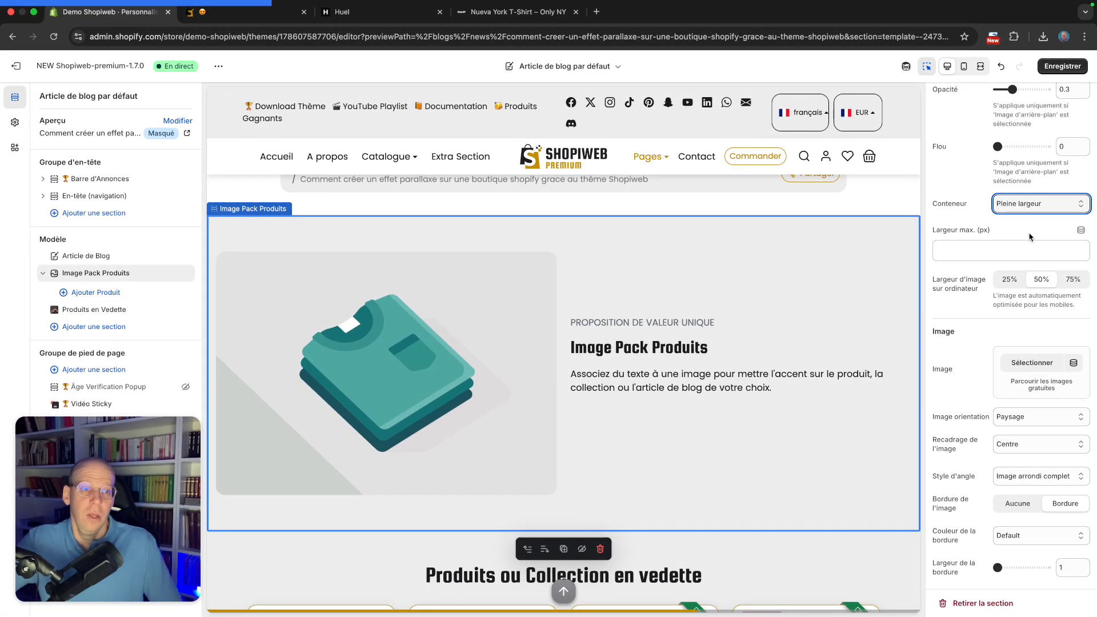
pyautogui.click(1038, 207)
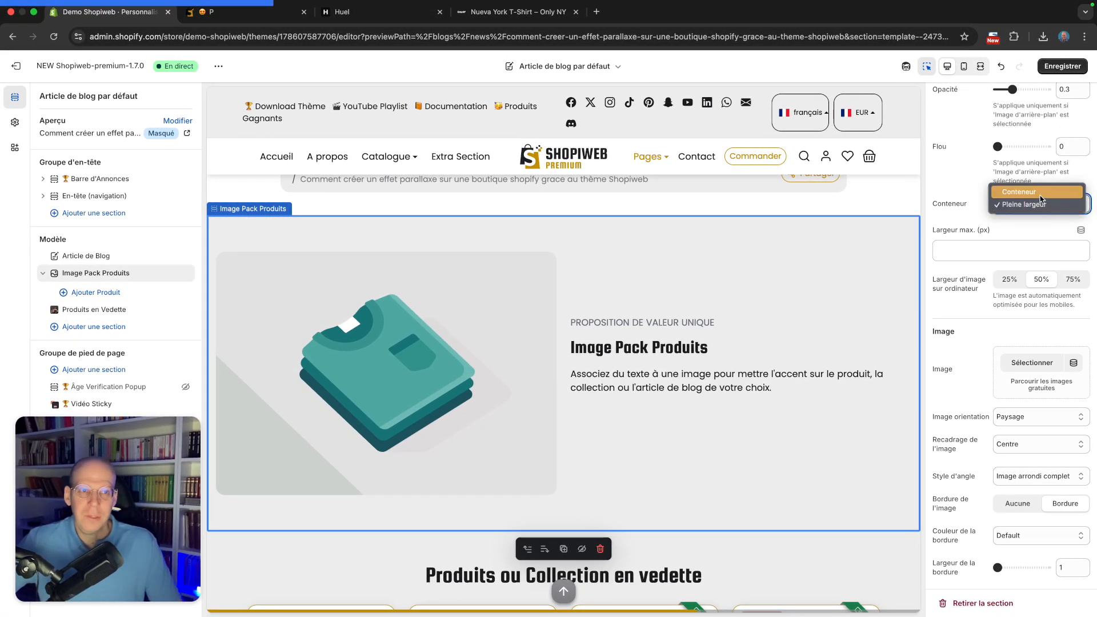
pyautogui.click(1039, 192)
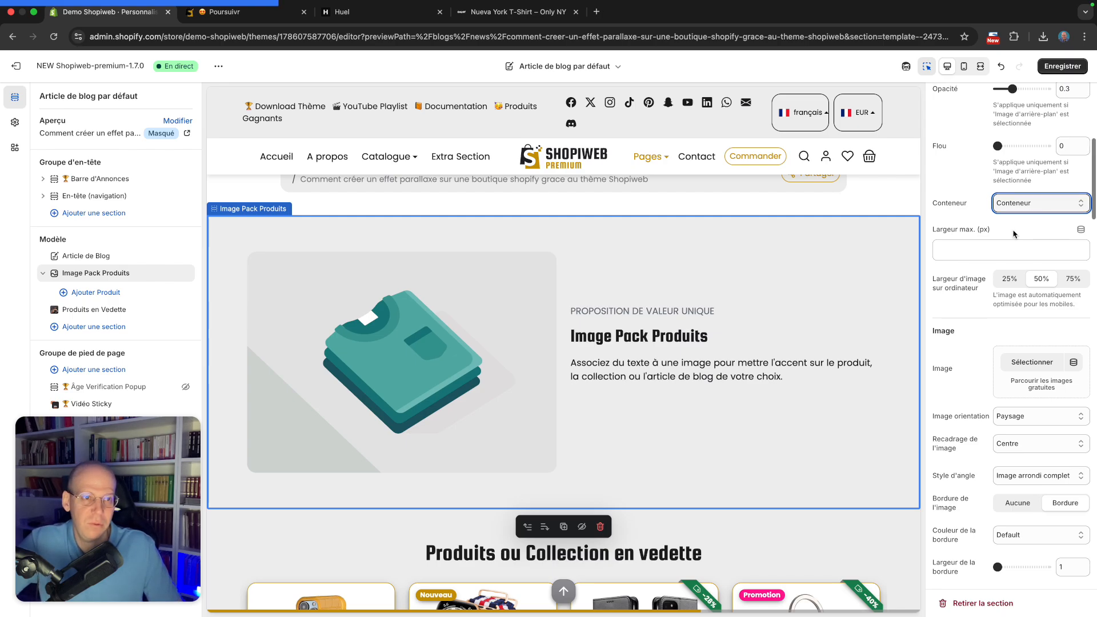
# Try desktop image widths of 25% and 75%, then return the image width to 50%
pyautogui.scroll(-1, 1017, 230)
pyautogui.scroll(-2, 1017, 229)
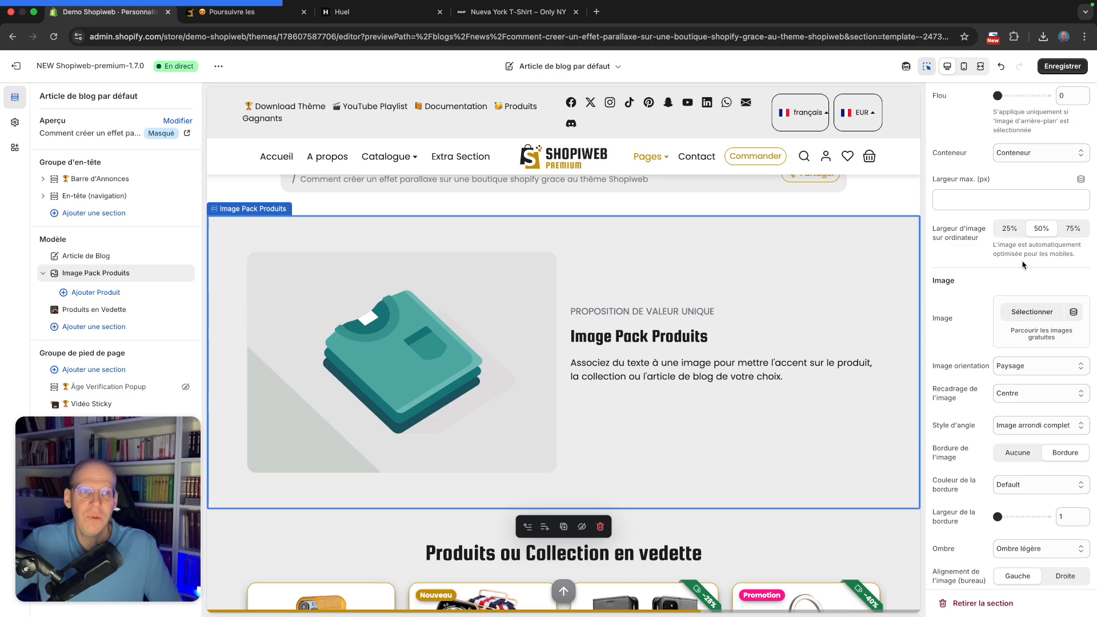
pyautogui.scroll(-1, 1021, 263)
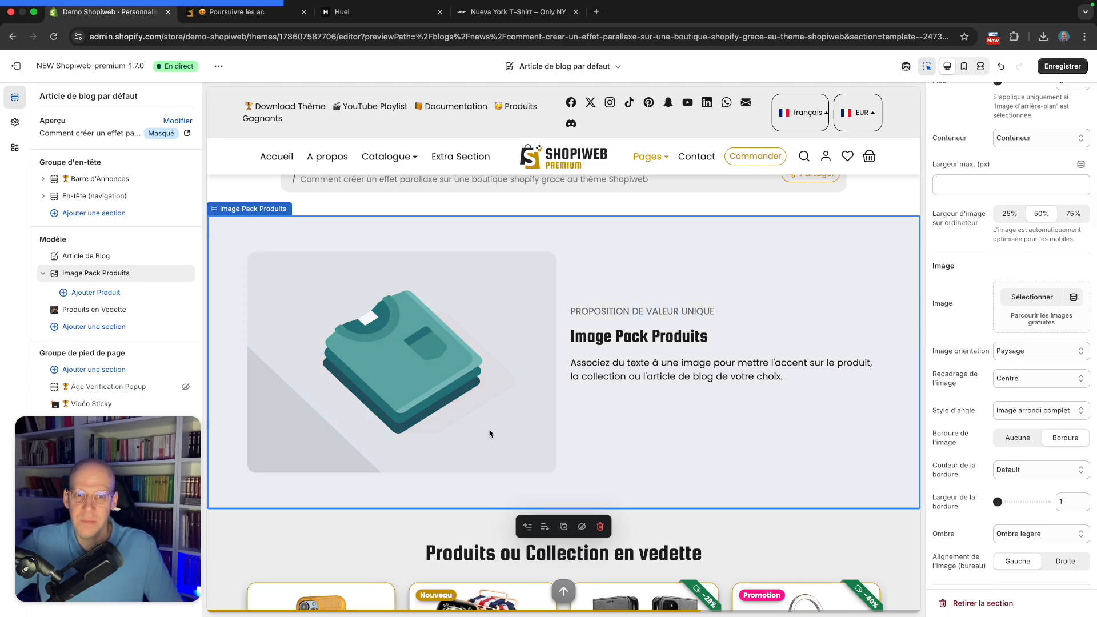
pyautogui.click(1012, 216)
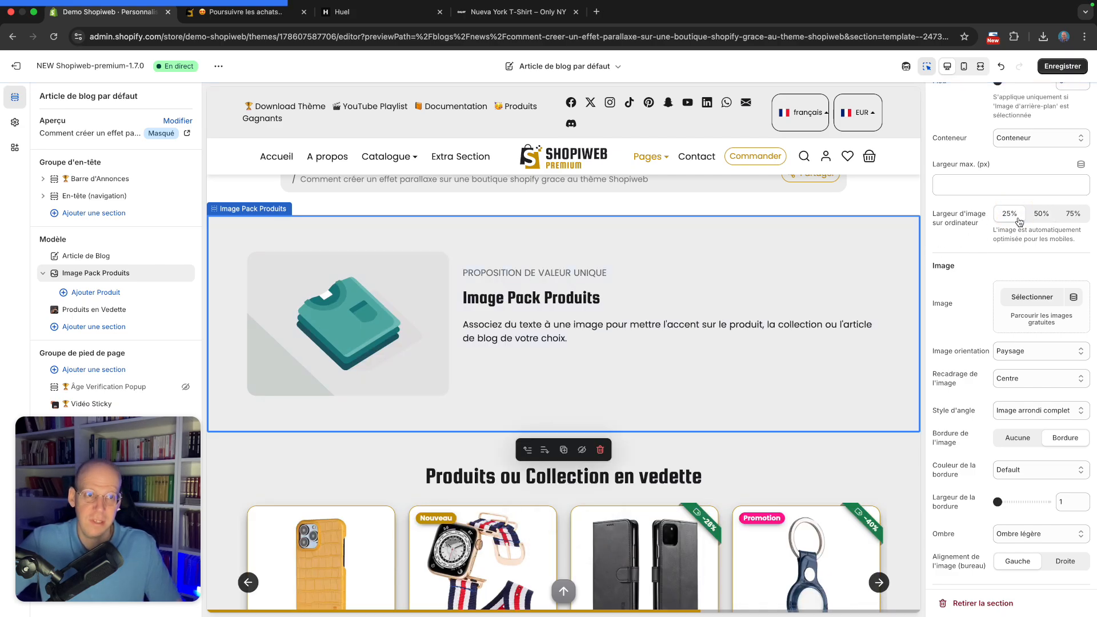
pyautogui.click(1073, 214)
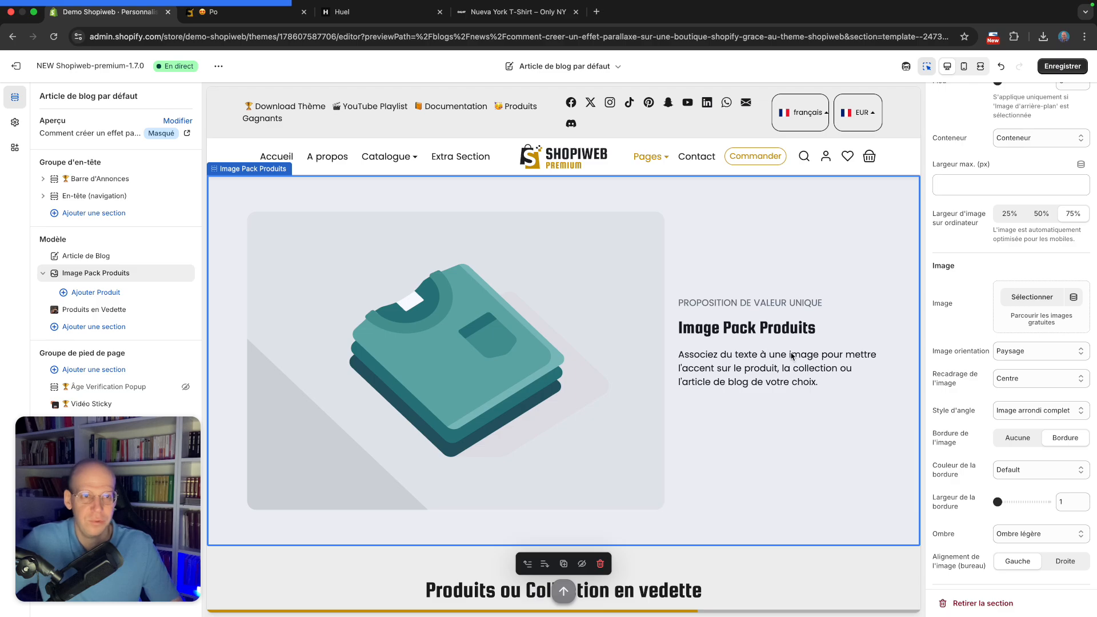
pyautogui.click(1038, 216)
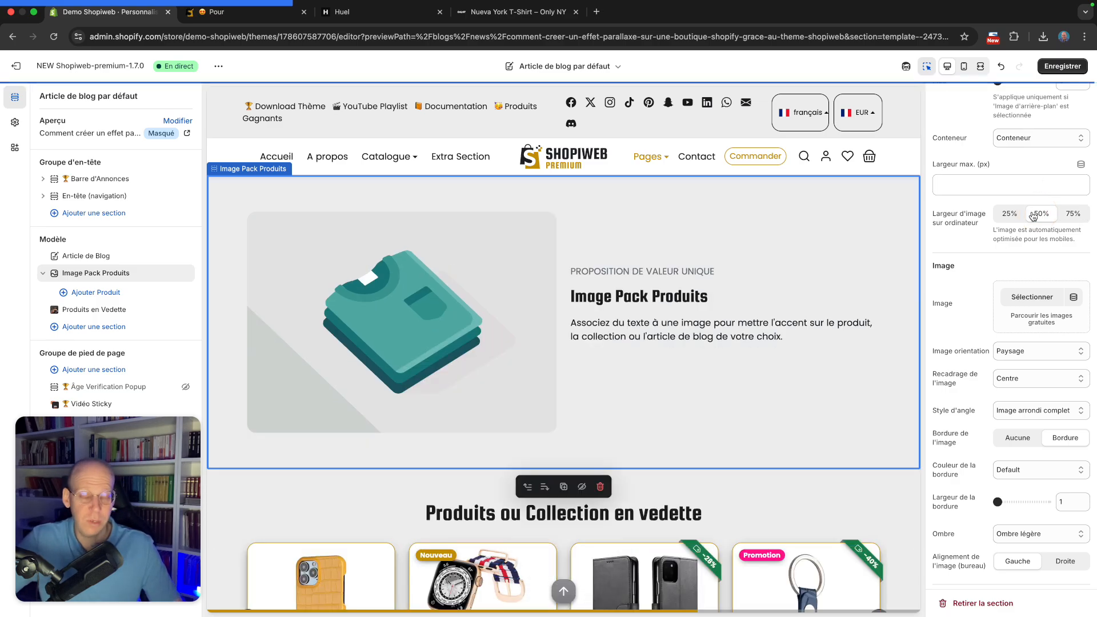
pyautogui.scroll(-1, 996, 222)
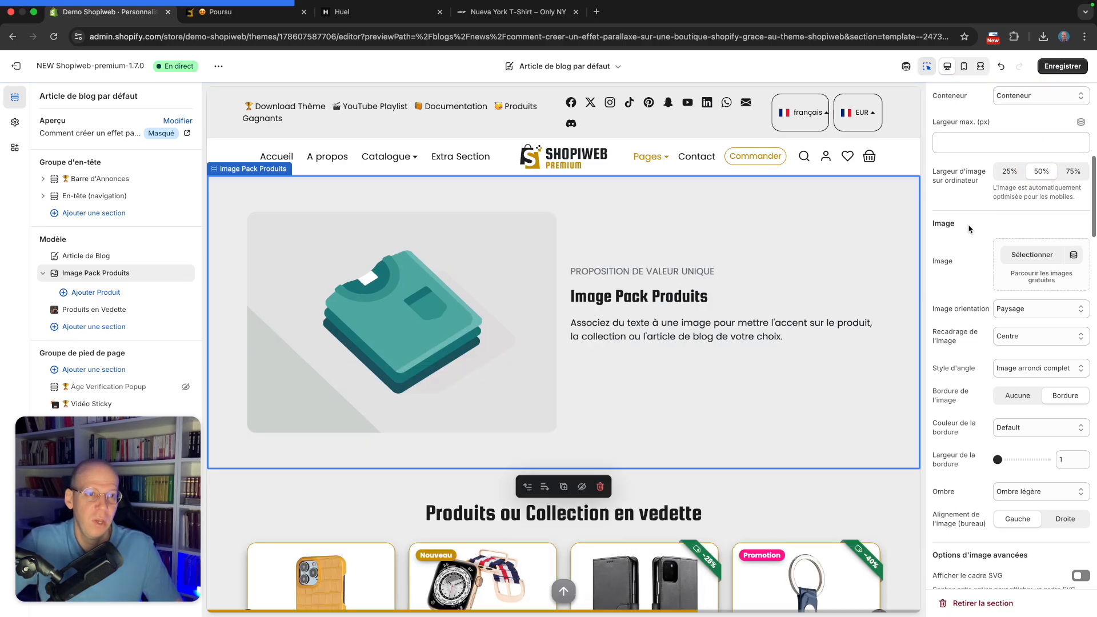
pyautogui.scroll(-1, 971, 229)
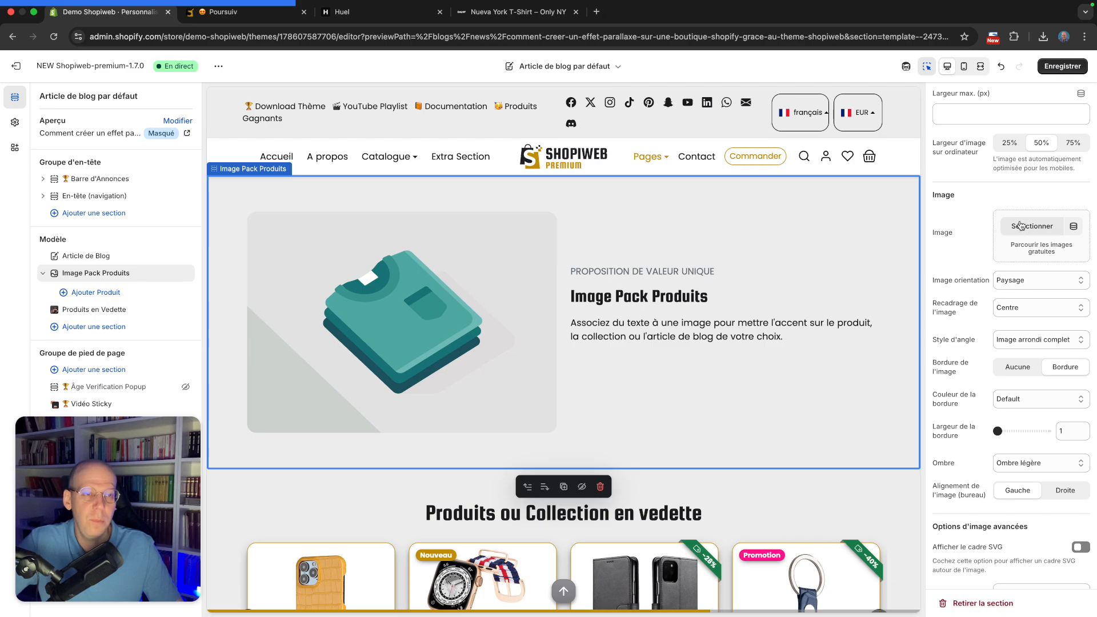
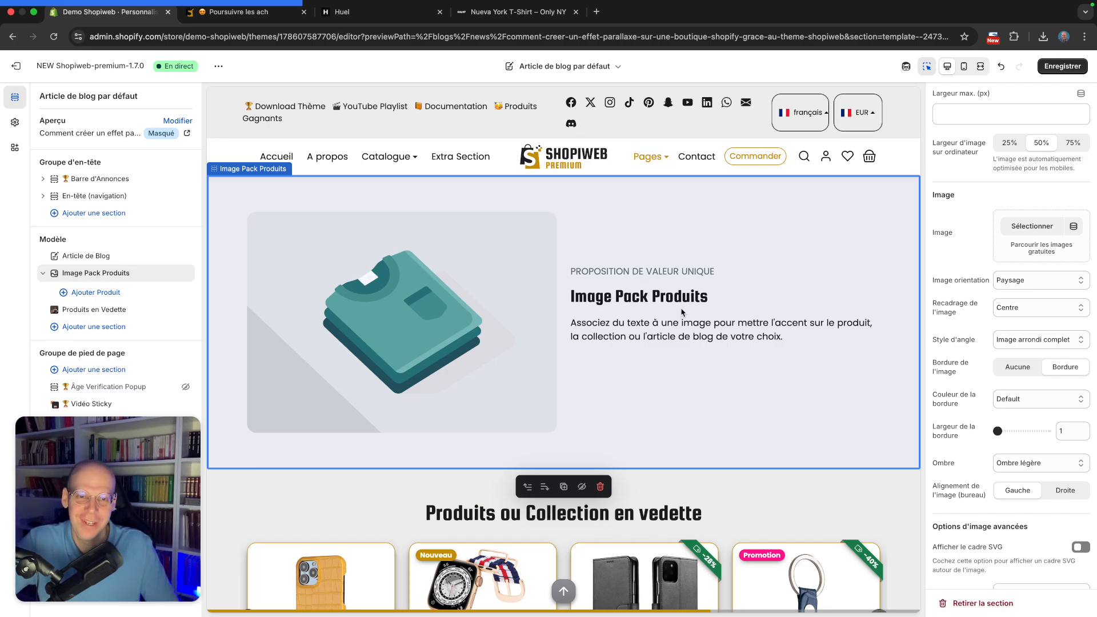
# Switch to ChatGPT and scroll through the previously generated Huel pack product images
pyautogui.hotkey('ctrl', 'Right')
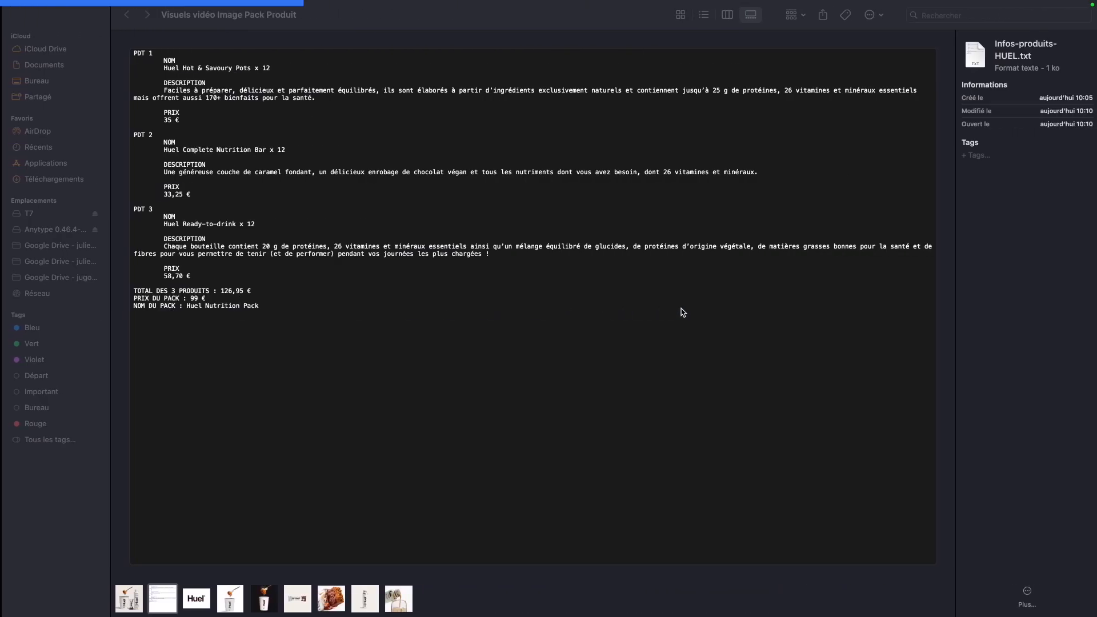
pyautogui.hotkey('ctrl', 'Right')
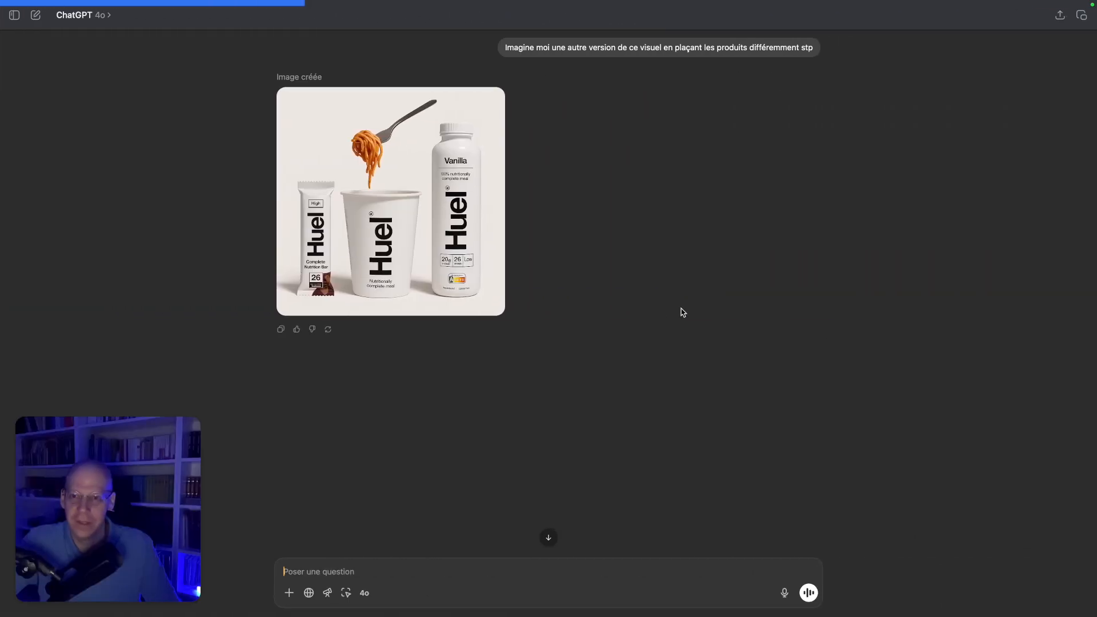
pyautogui.scroll(5, 682, 312)
pyautogui.scroll(-2, 682, 313)
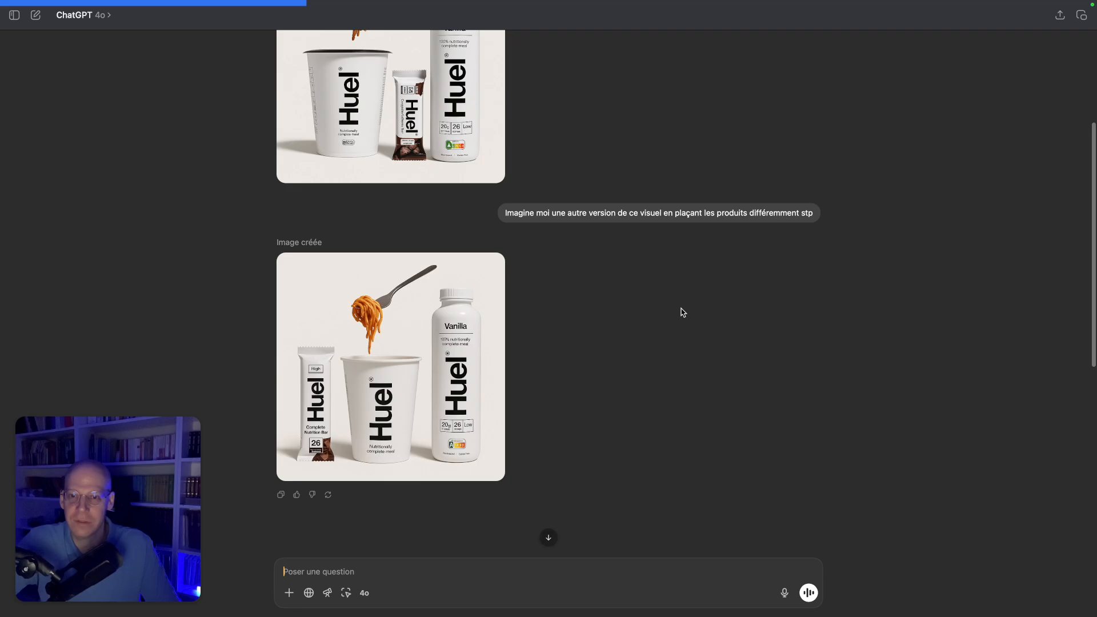
pyautogui.scroll(3, 682, 312)
pyautogui.scroll(-4, 683, 312)
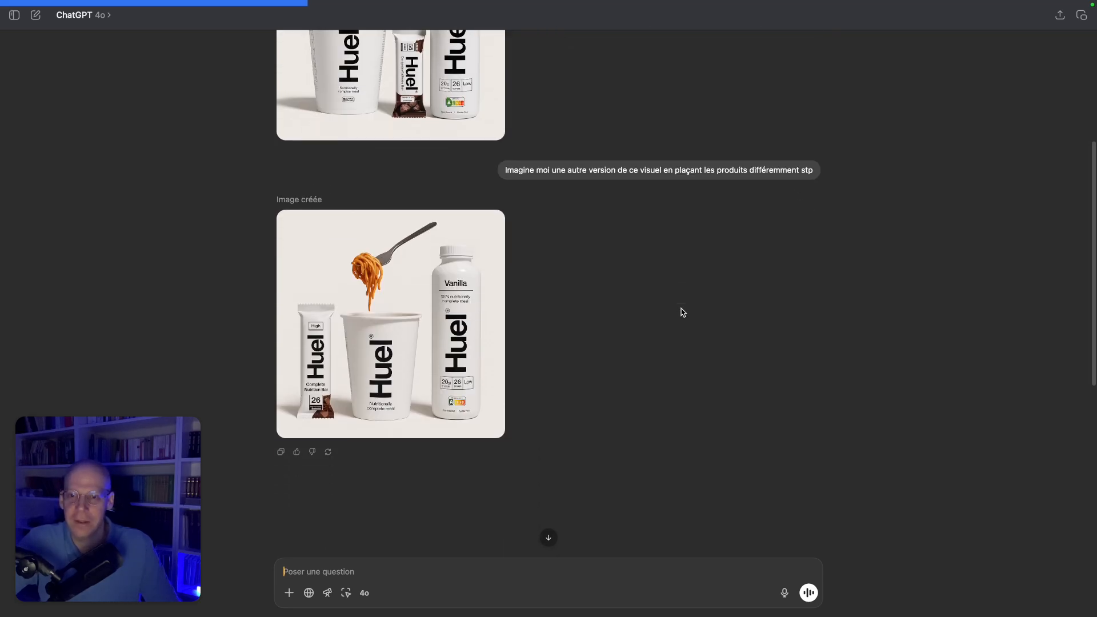
pyautogui.scroll(5, 682, 313)
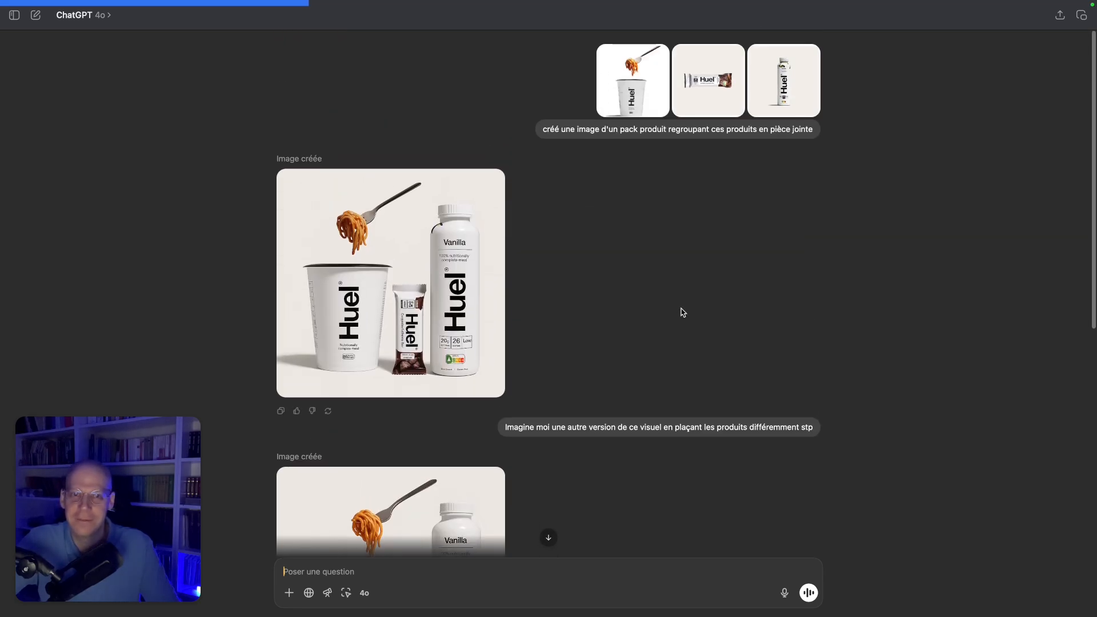
pyautogui.scroll(-1, 683, 313)
pyautogui.scroll(-5, 683, 313)
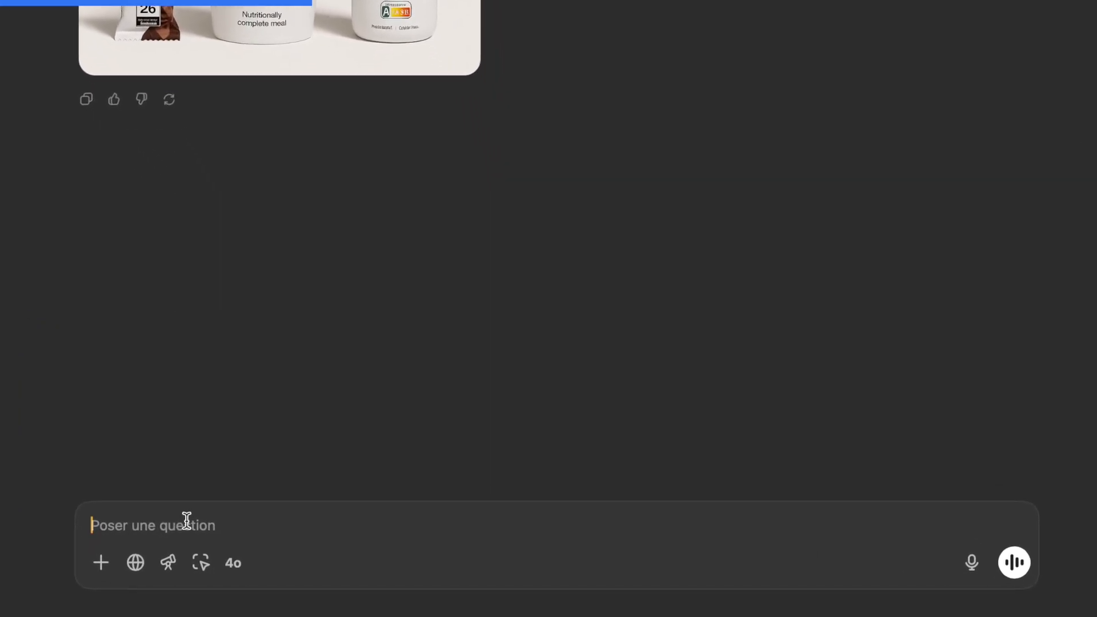
# Ask ChatGPT: "Imagine une autre version ou la barre est devant le pot et la bouteille"
pyautogui.write('Ima')
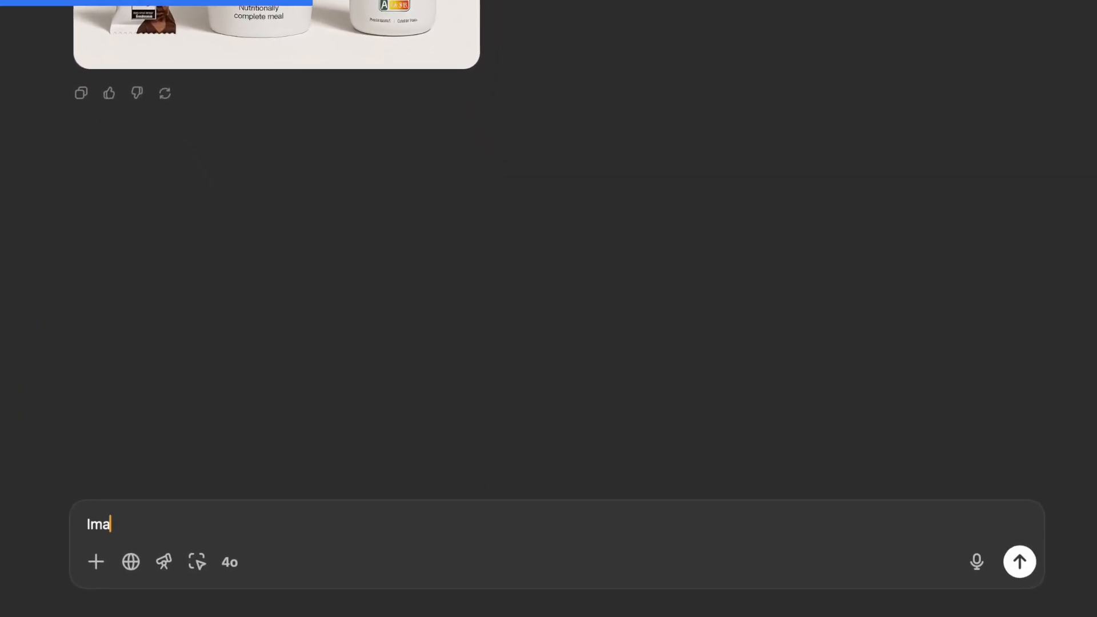
pyautogui.write('gine une autre version')
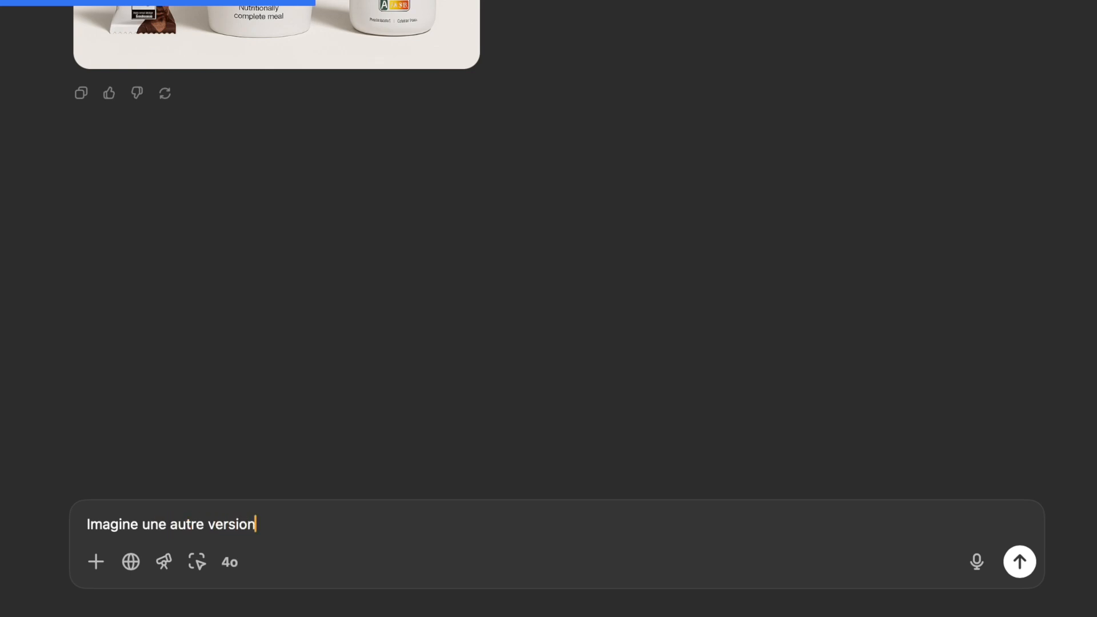
pyautogui.write(' ou la barre est devant ')
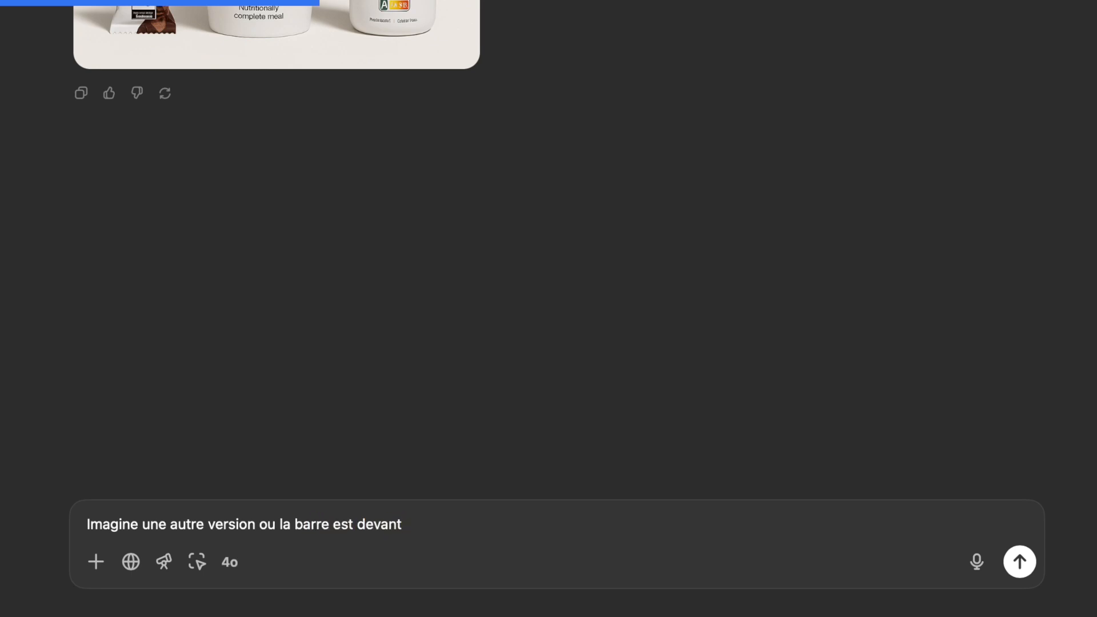
pyautogui.write('le pot et la bouteille')
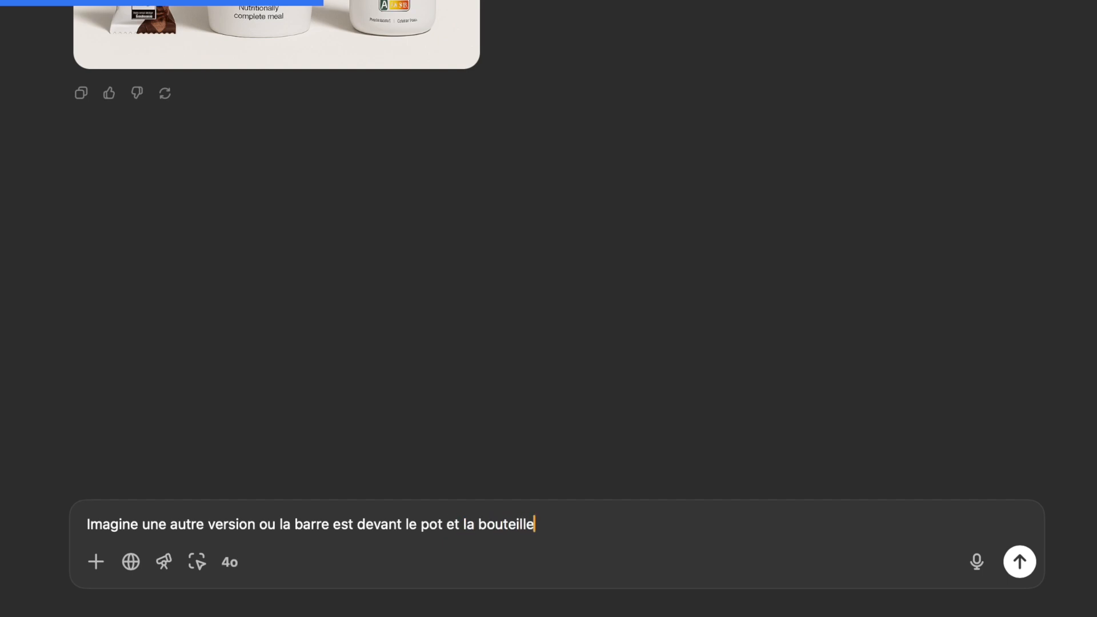
pyautogui.press('Return')
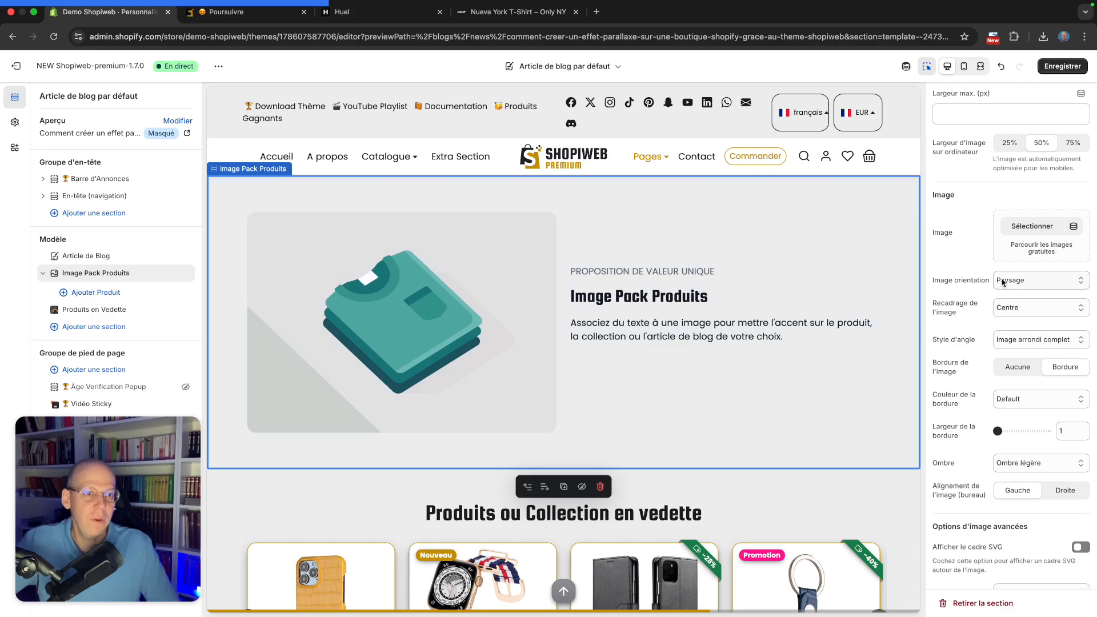
# Try the Droite desktop image alignment for the section, then return it to Gauche
pyautogui.scroll(-3, 1005, 277)
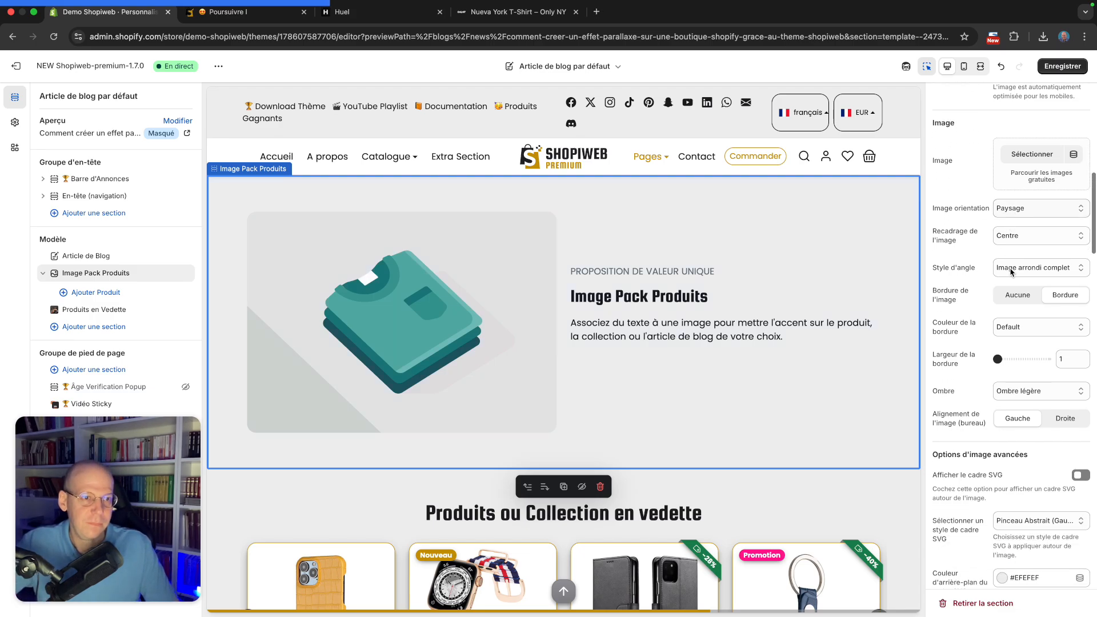
pyautogui.scroll(-5, 1014, 252)
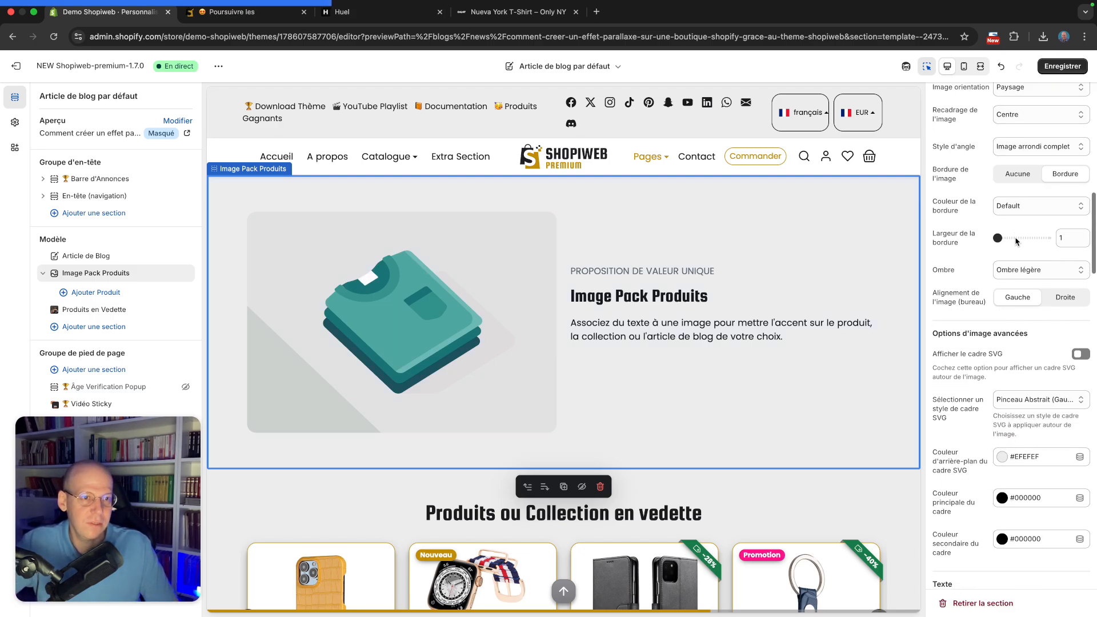
pyautogui.scroll(-2, 1016, 241)
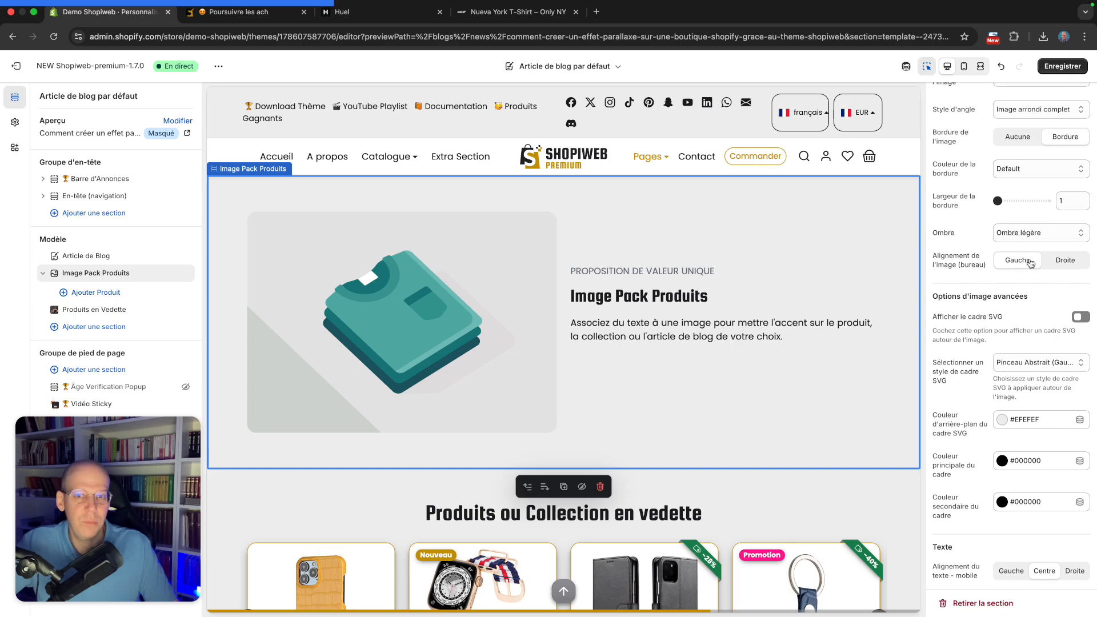
pyautogui.click(1061, 260)
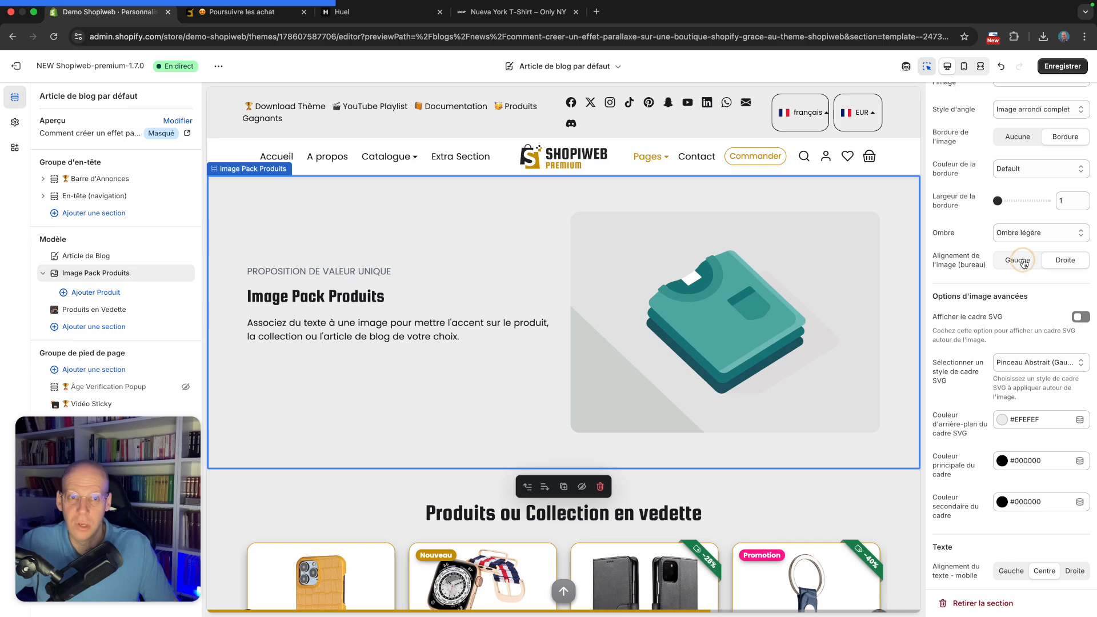
pyautogui.click(1017, 260)
# Preview the section in mobile view and set the mobile text alignment to Gauche
pyautogui.scroll(-2, 1020, 258)
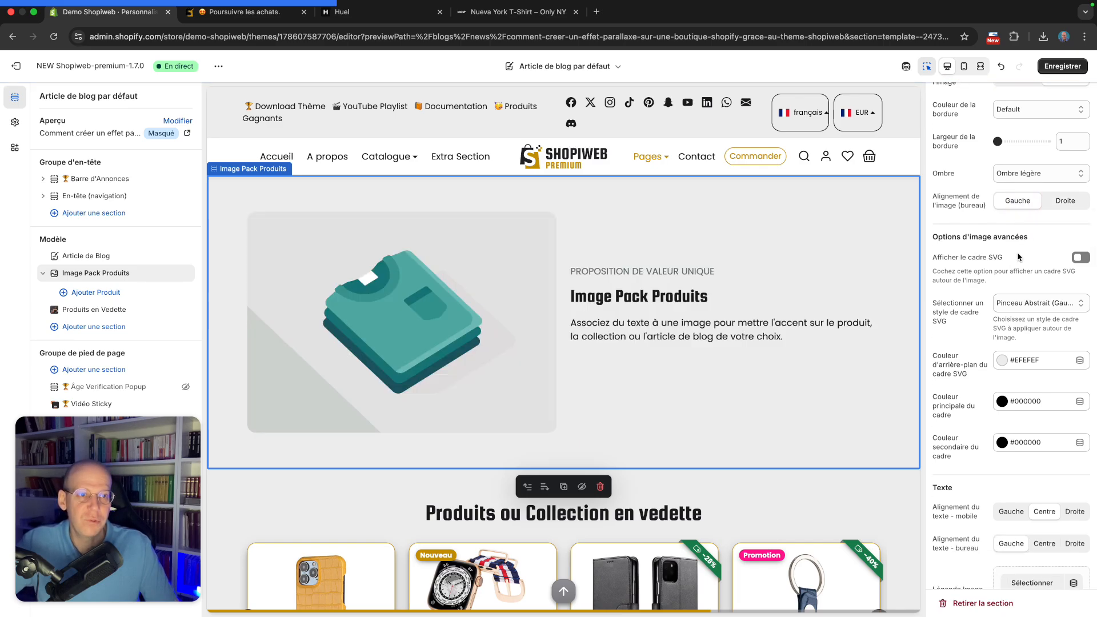
pyautogui.scroll(-1, 1018, 257)
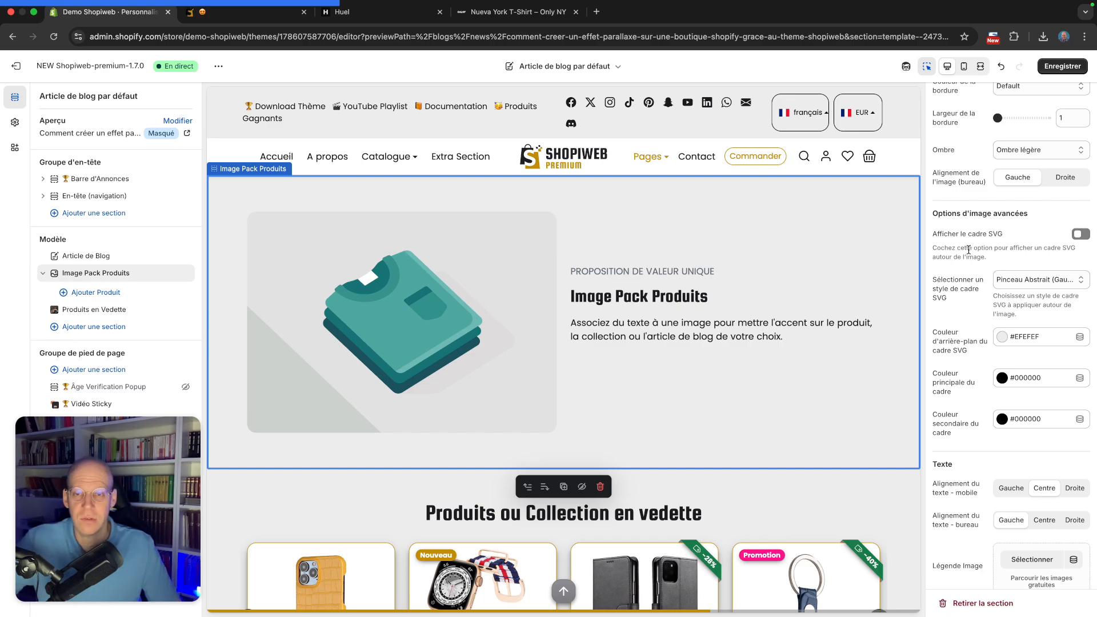
pyautogui.scroll(-7, 977, 245)
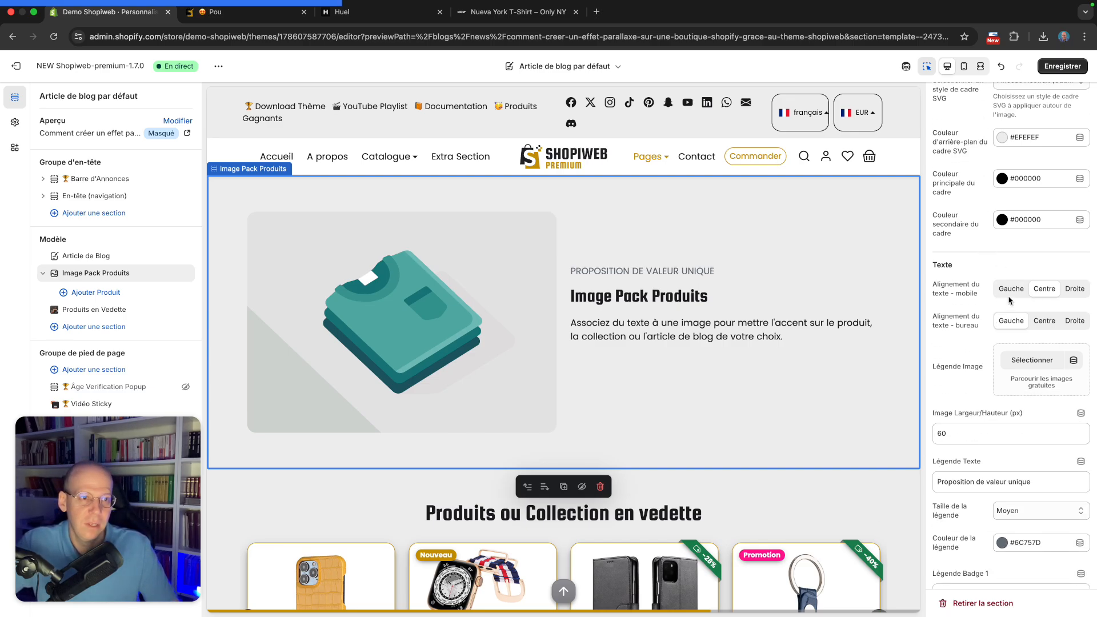
pyautogui.scroll(-1, 990, 286)
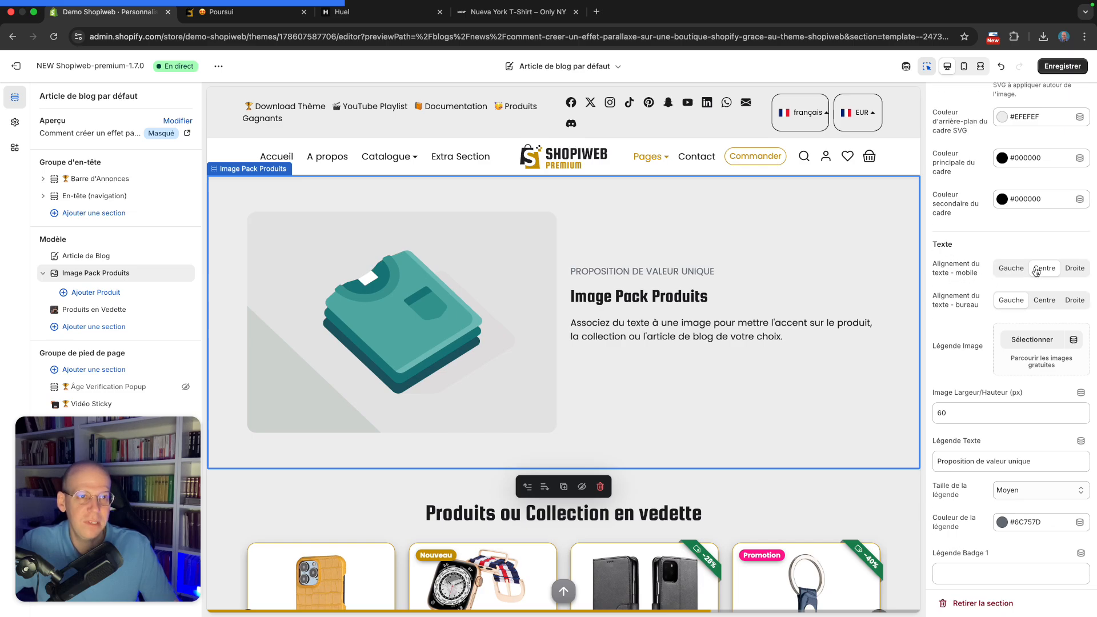
pyautogui.click(963, 66)
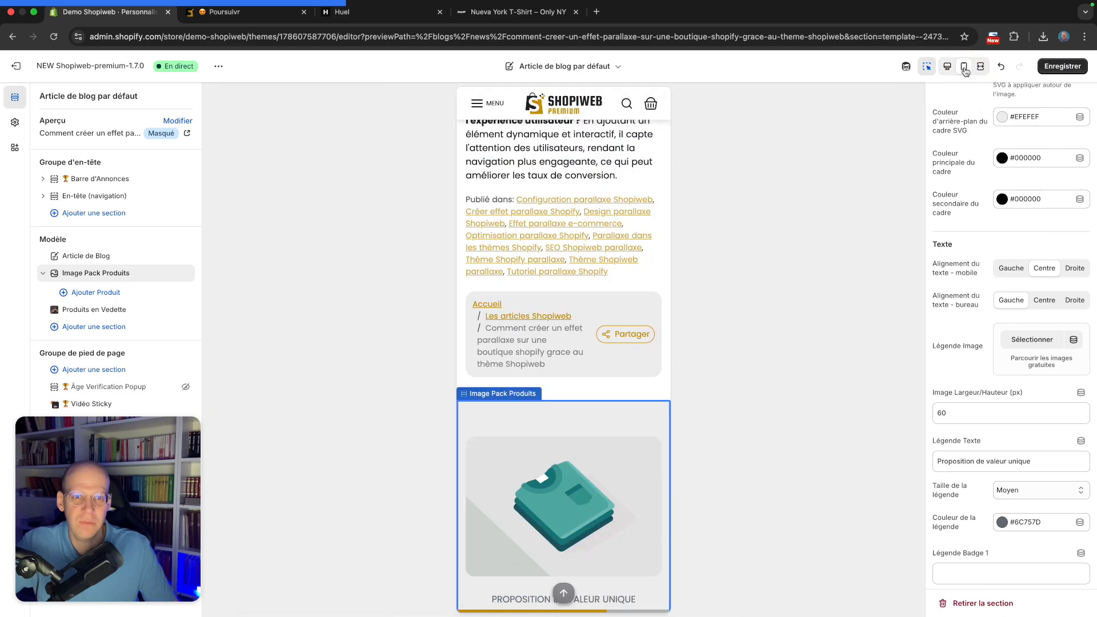
pyautogui.scroll(-3, 597, 352)
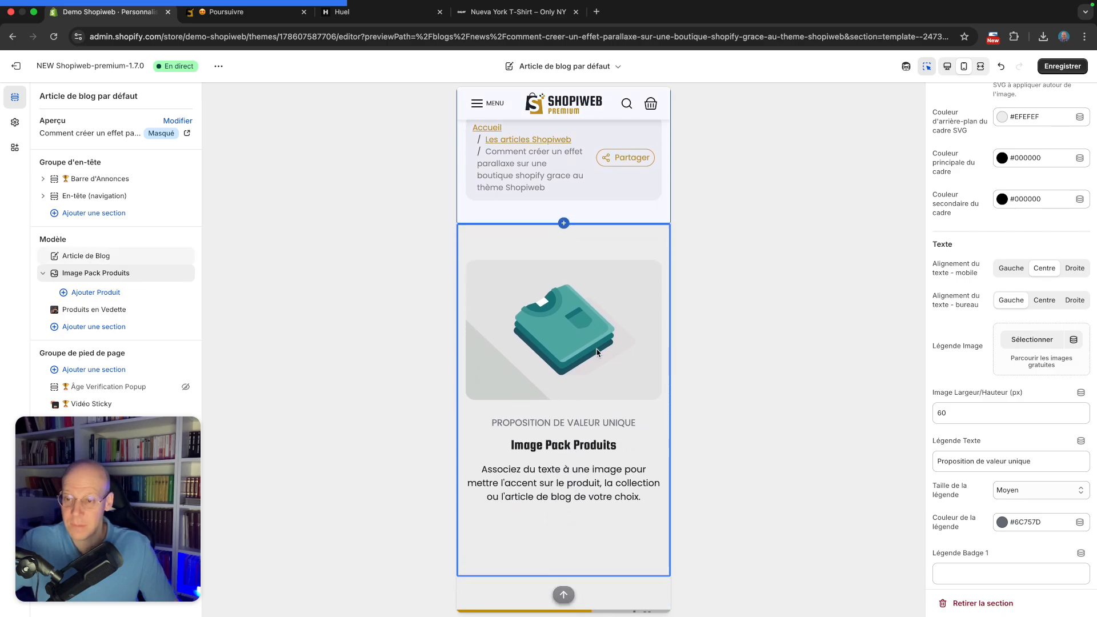
pyautogui.scroll(-1, 597, 352)
pyautogui.scroll(-1, 599, 351)
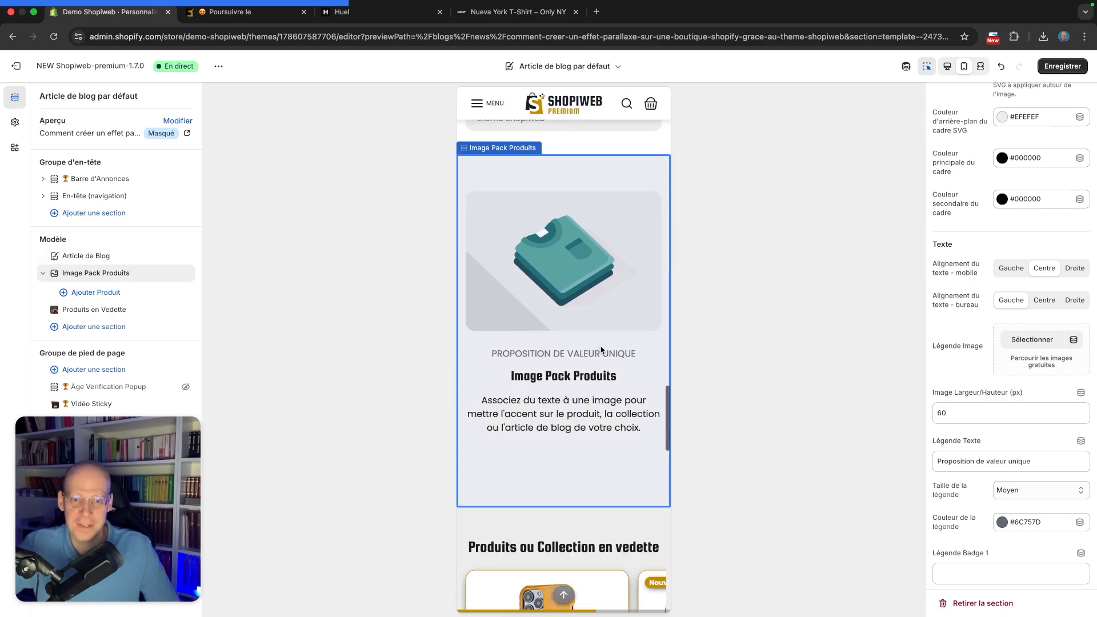
pyautogui.scroll(-1, 599, 351)
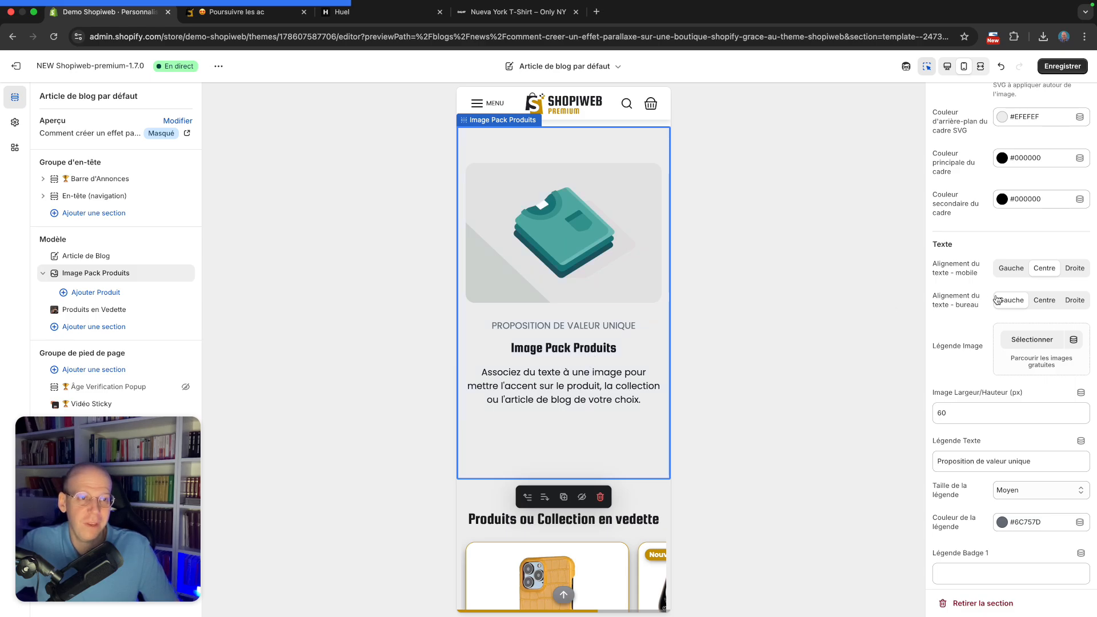
pyautogui.click(1017, 270)
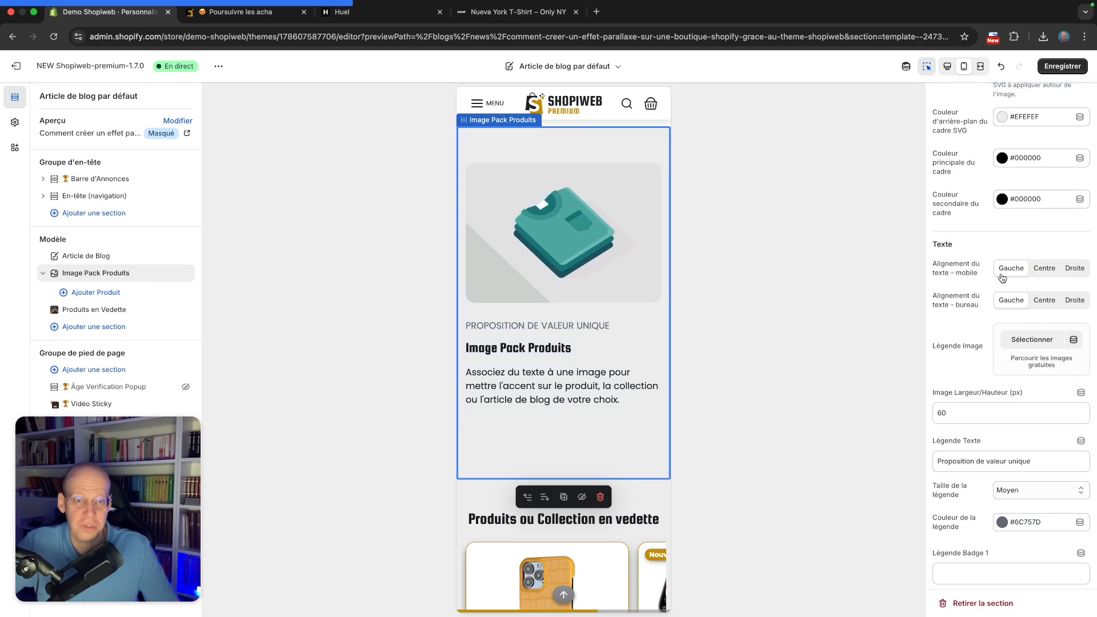
pyautogui.click(947, 68)
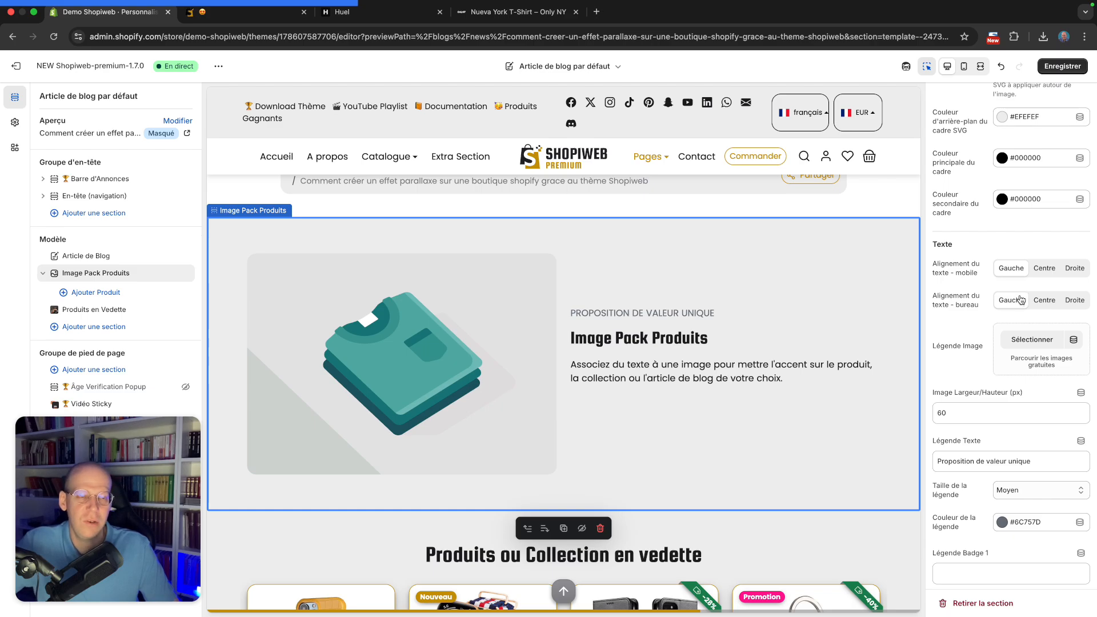
# Set the section's caption image (Légende Image) to the Huel logo file named images
pyautogui.scroll(-1, 1019, 297)
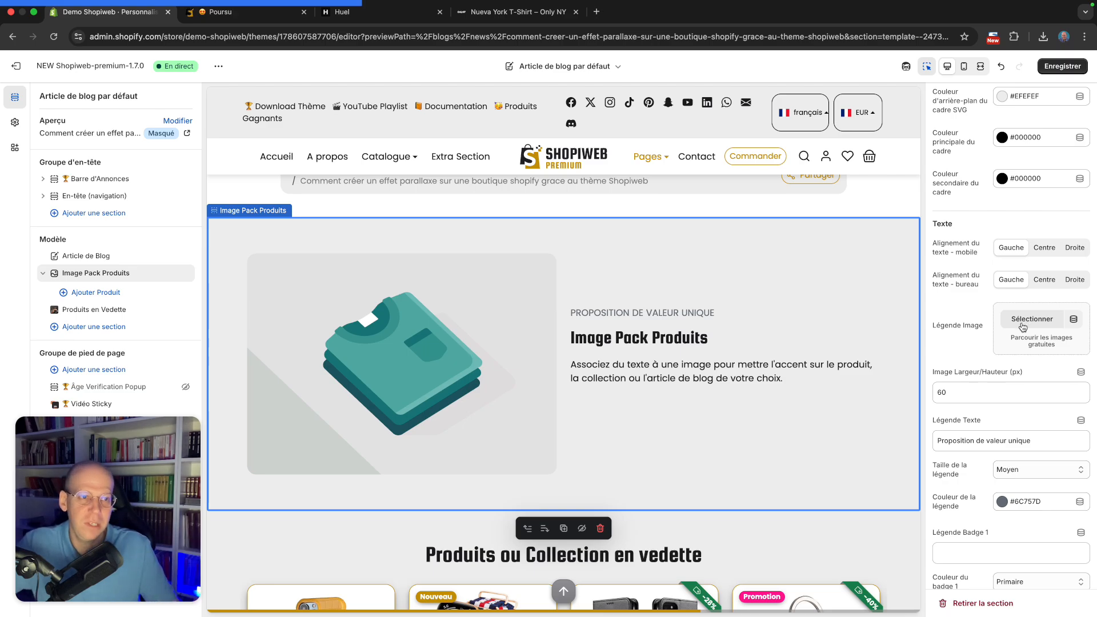
pyautogui.click(1038, 319)
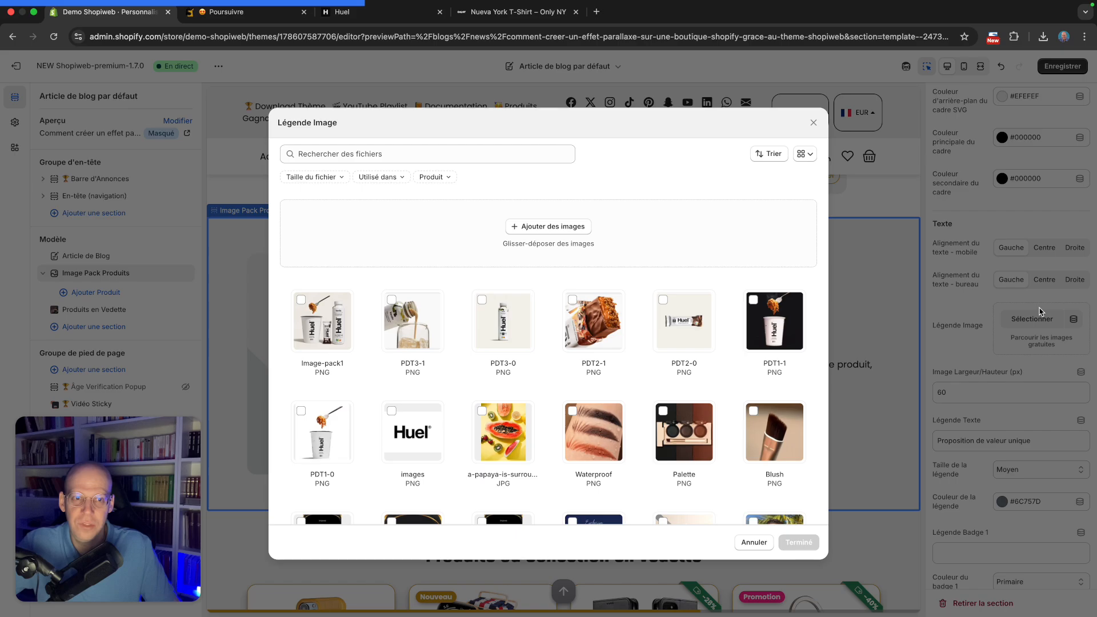
pyautogui.scroll(-1, 420, 394)
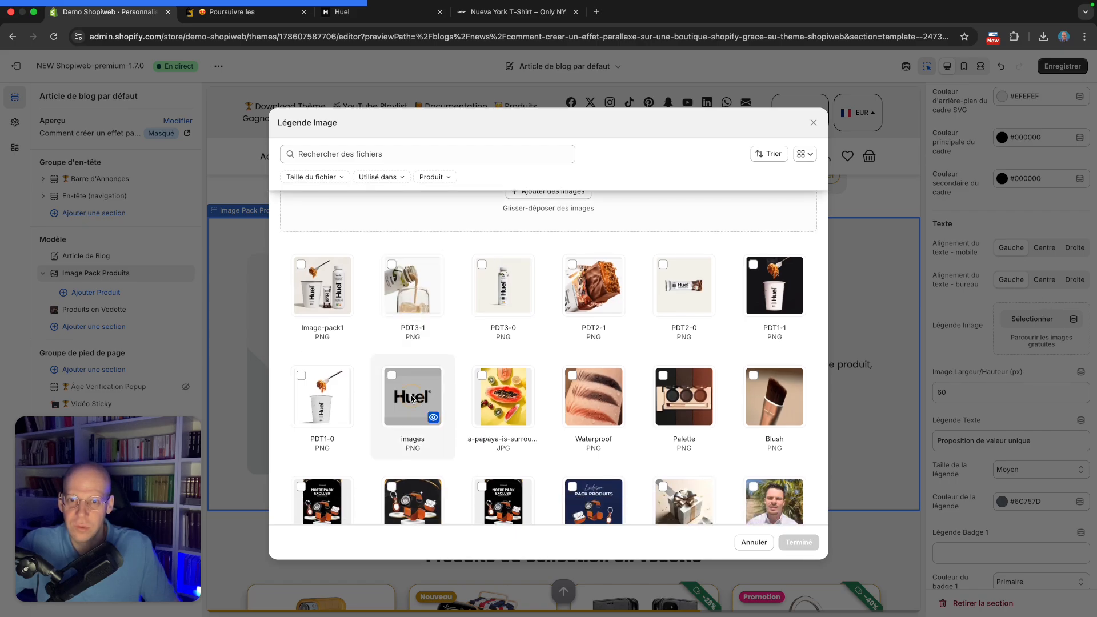
pyautogui.click(413, 399)
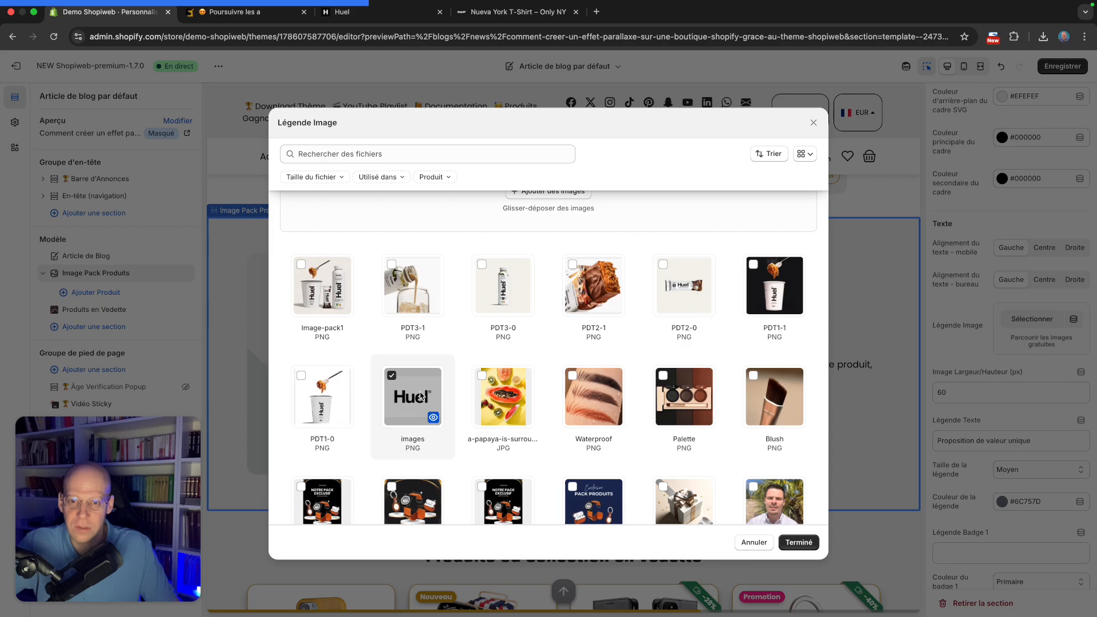
pyautogui.click(799, 542)
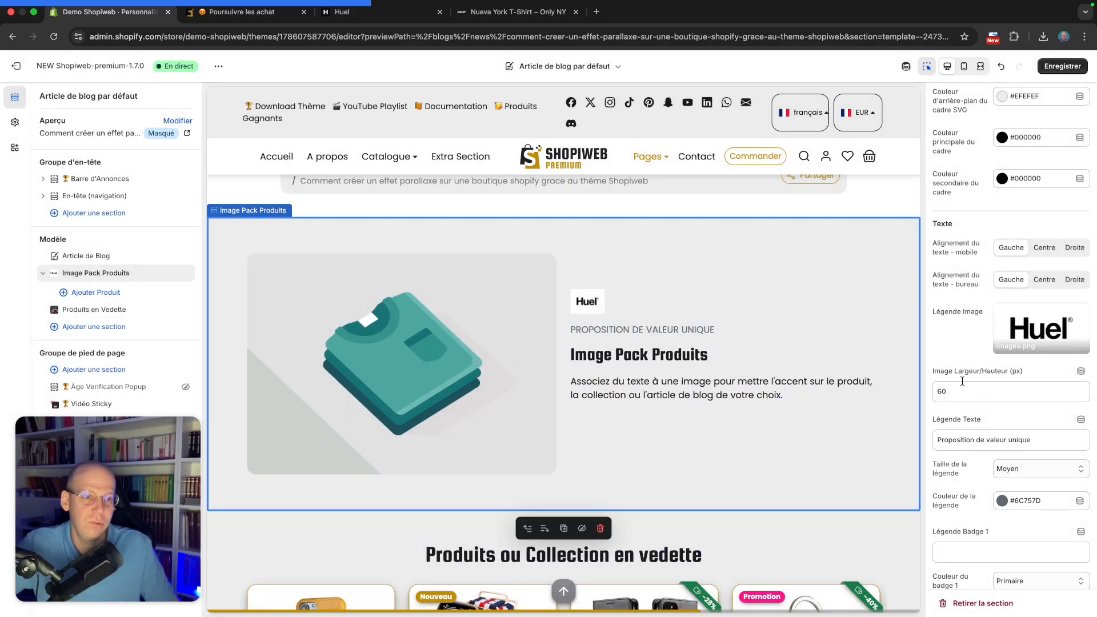
# Set the caption image width/height to 80 px
pyautogui.scroll(-1, 979, 363)
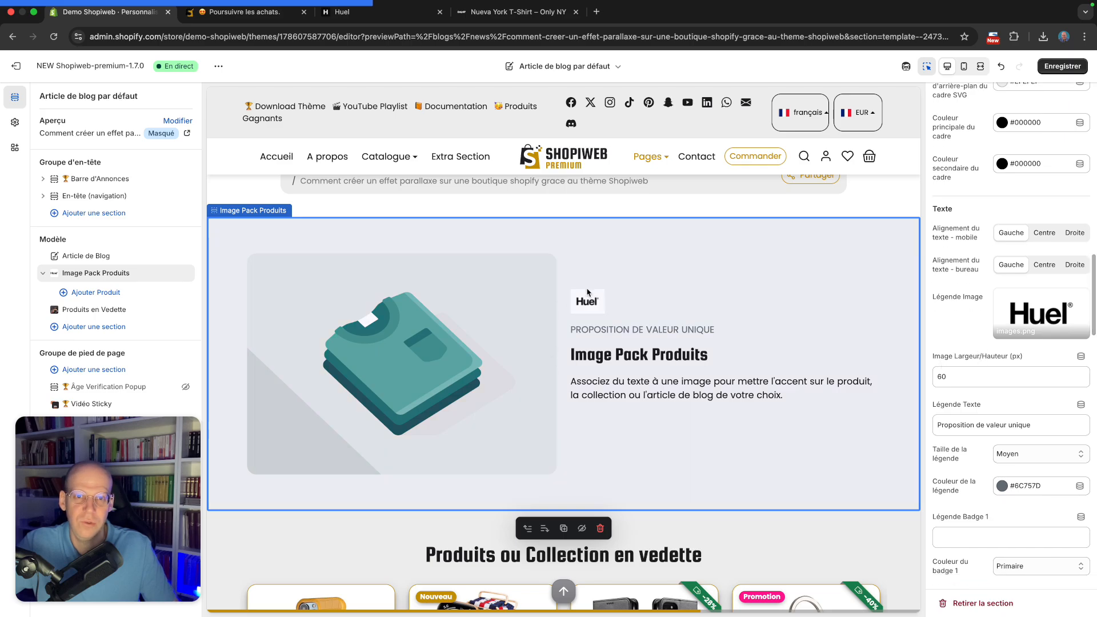
pyautogui.click(955, 383)
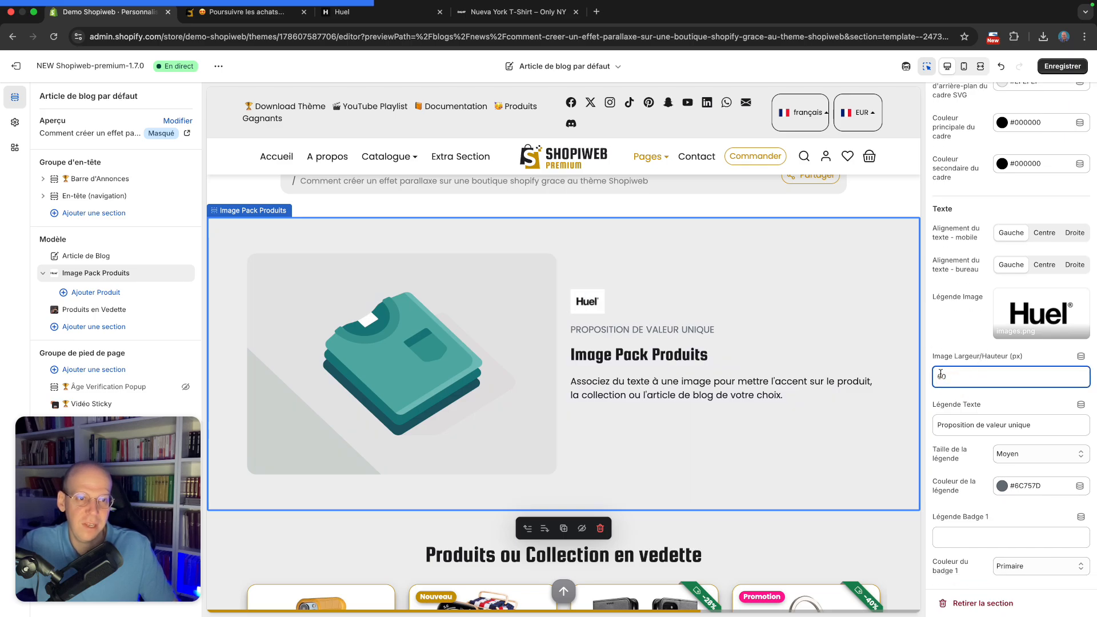
pyautogui.doubleClick(941, 375)
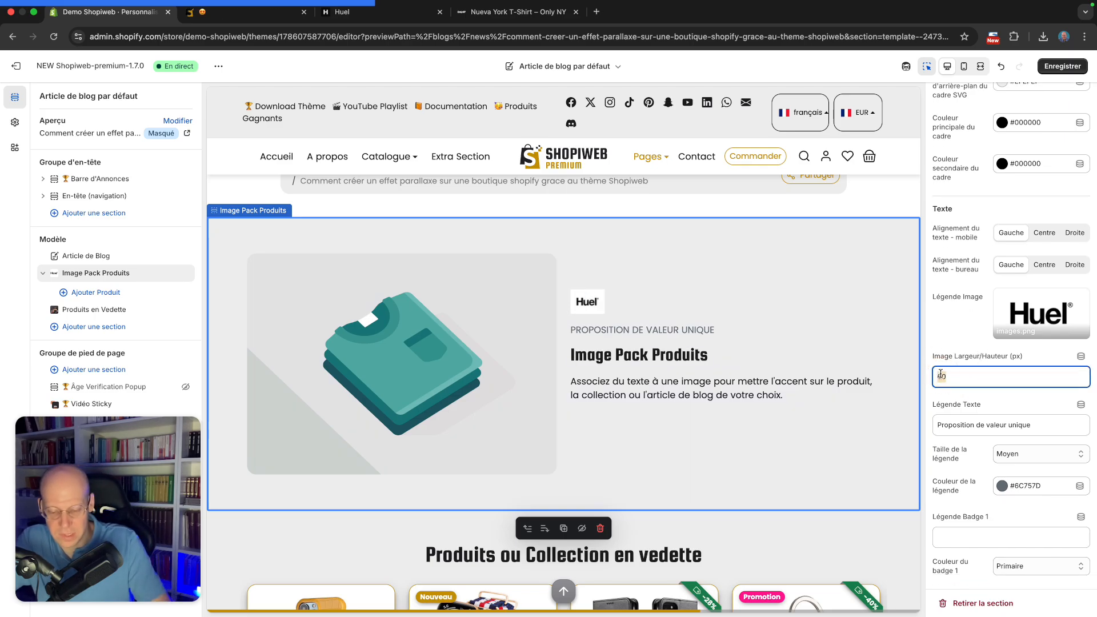
pyautogui.click(950, 337)
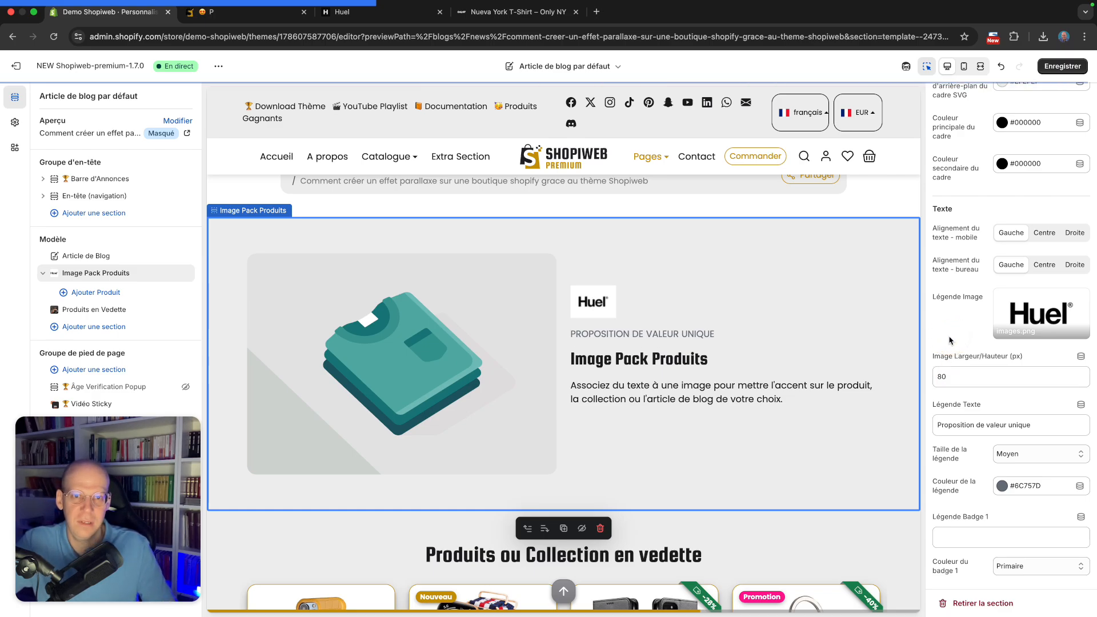
pyautogui.scroll(-4, 1000, 366)
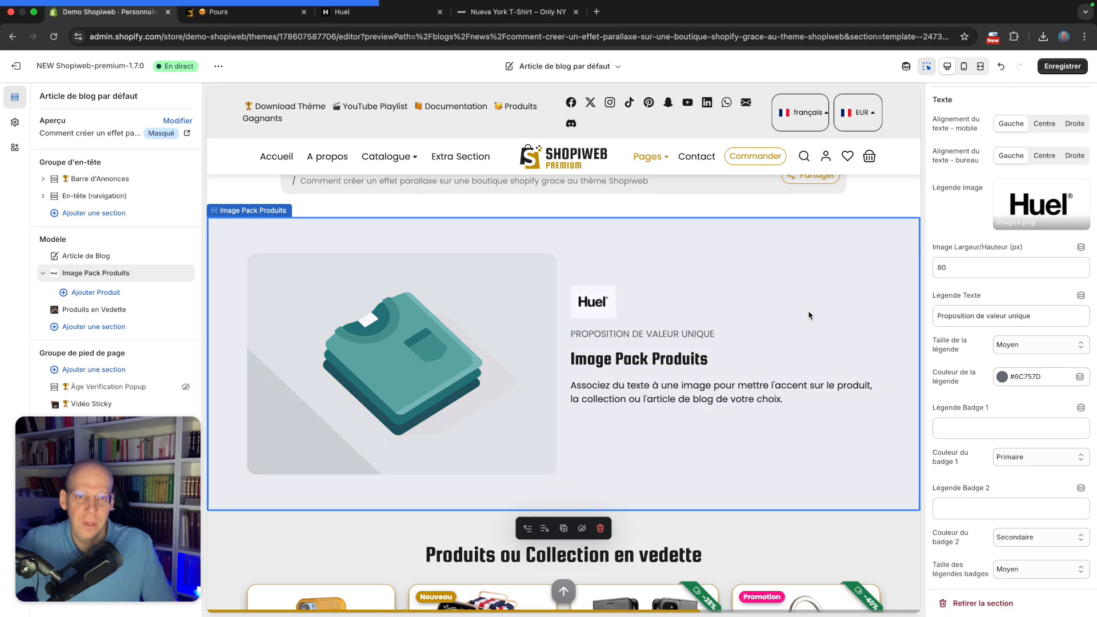
# Set the section's caption text (Légende Texte) to PACK NUTRITION
pyautogui.scroll(-1, 755, 345)
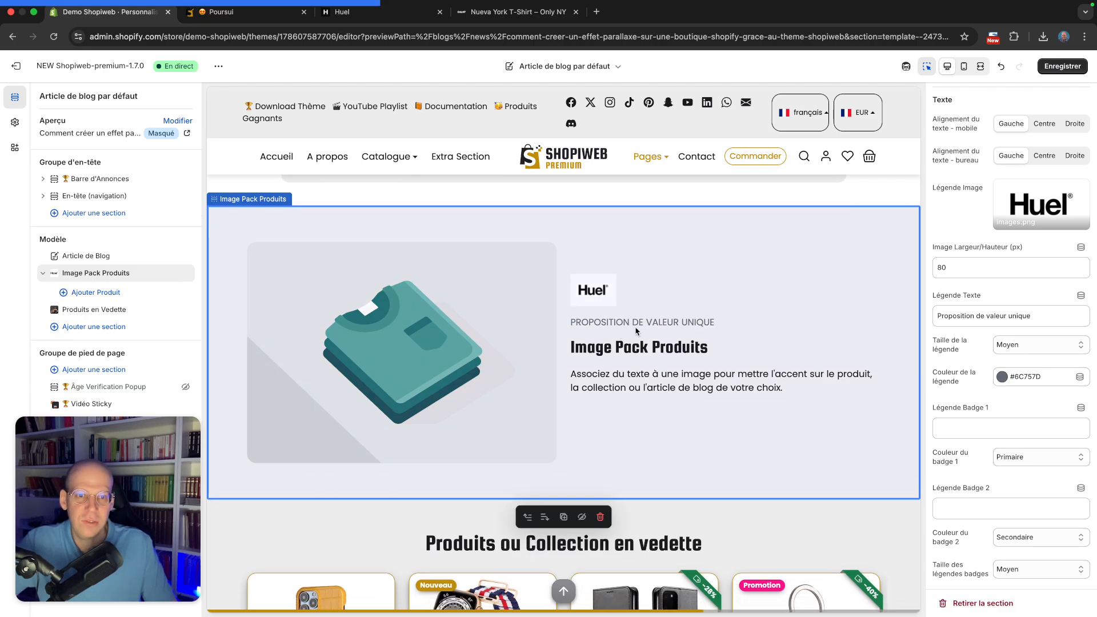
pyautogui.tripleClick(1036, 318)
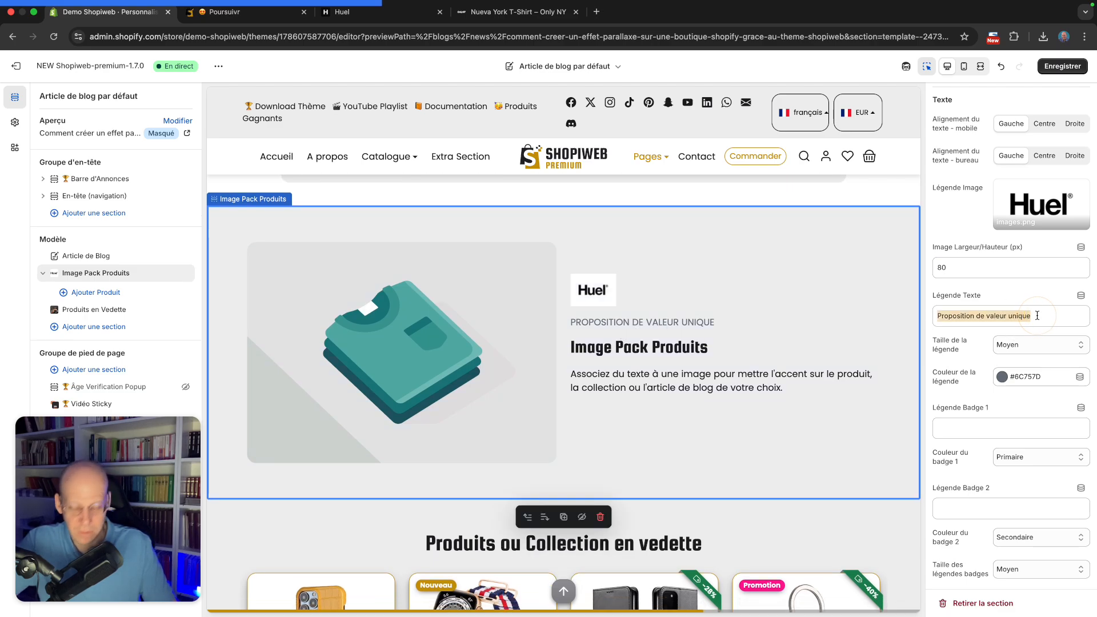
pyautogui.write('PACK NUTRI')
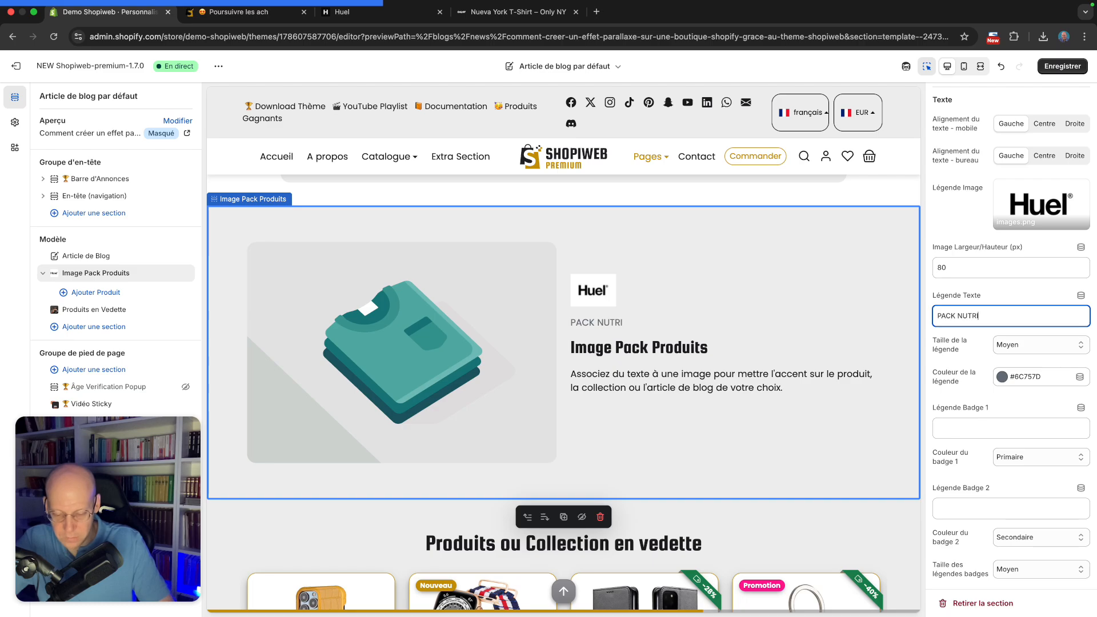
pyautogui.write('TION')
pyautogui.click(1014, 295)
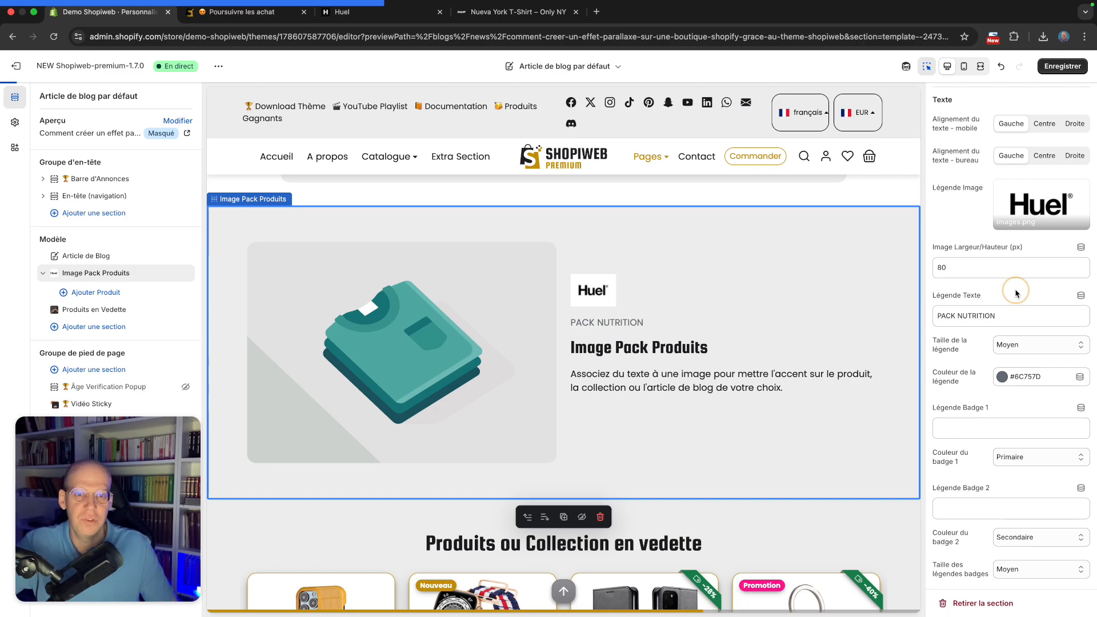
pyautogui.scroll(-1, 1013, 294)
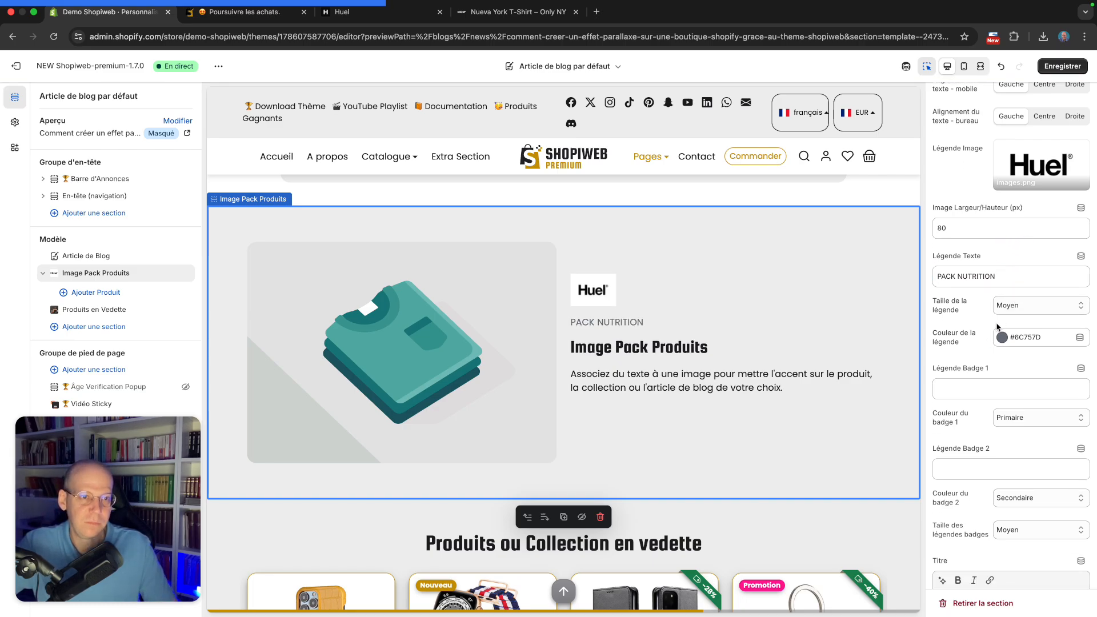
pyautogui.click(1014, 305)
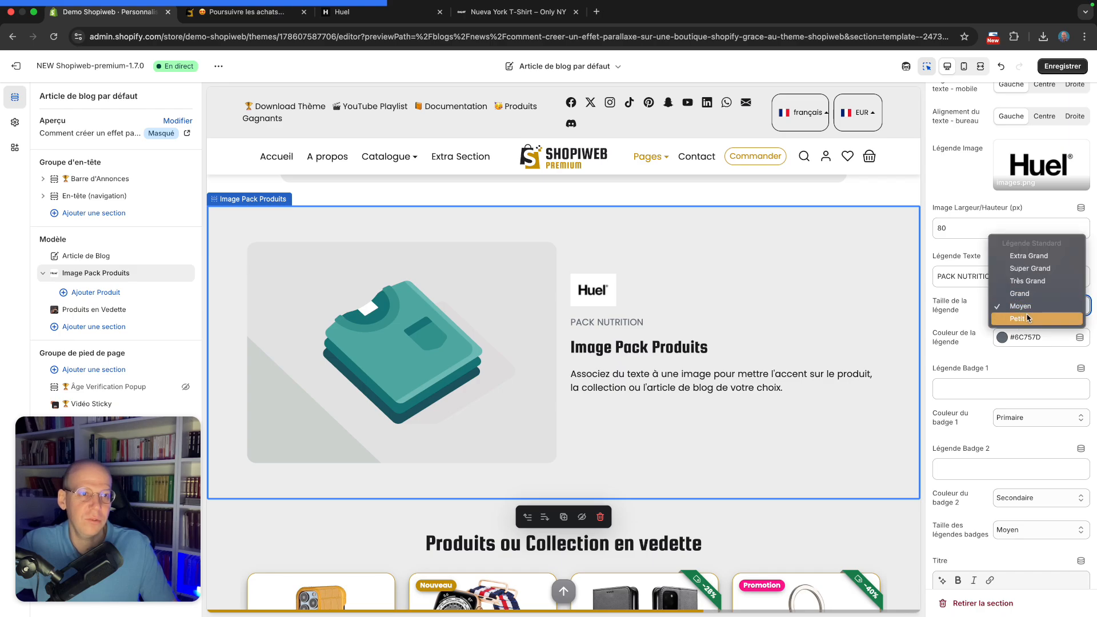
pyautogui.click(969, 316)
# Set the first badge caption (Légende Badge 1) to PROMOTION
pyautogui.scroll(-1, 982, 317)
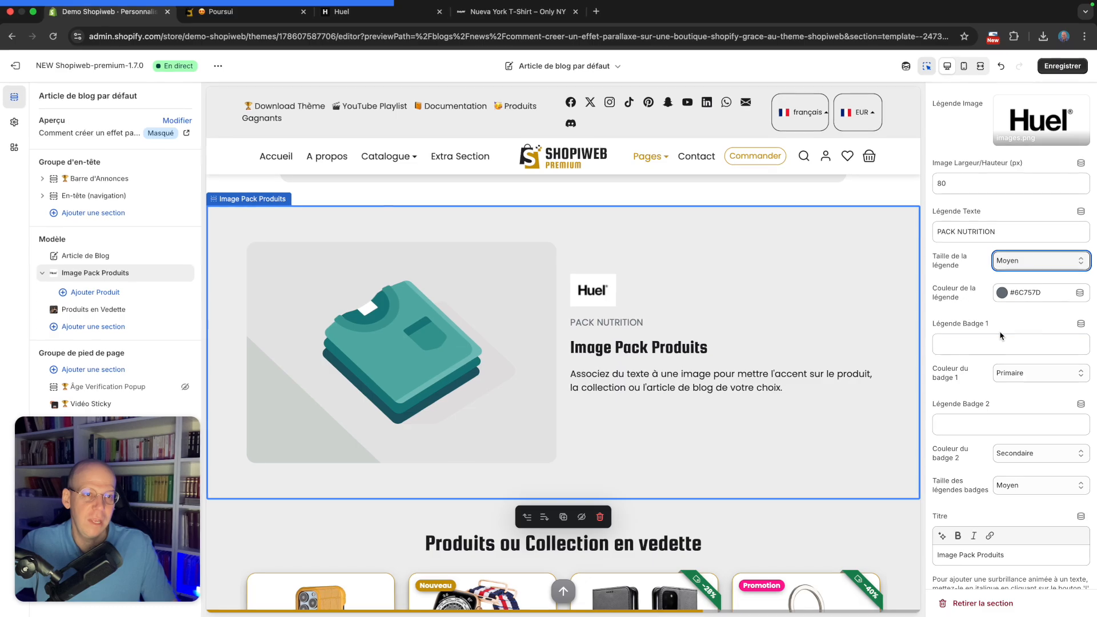
pyautogui.scroll(-1, 976, 328)
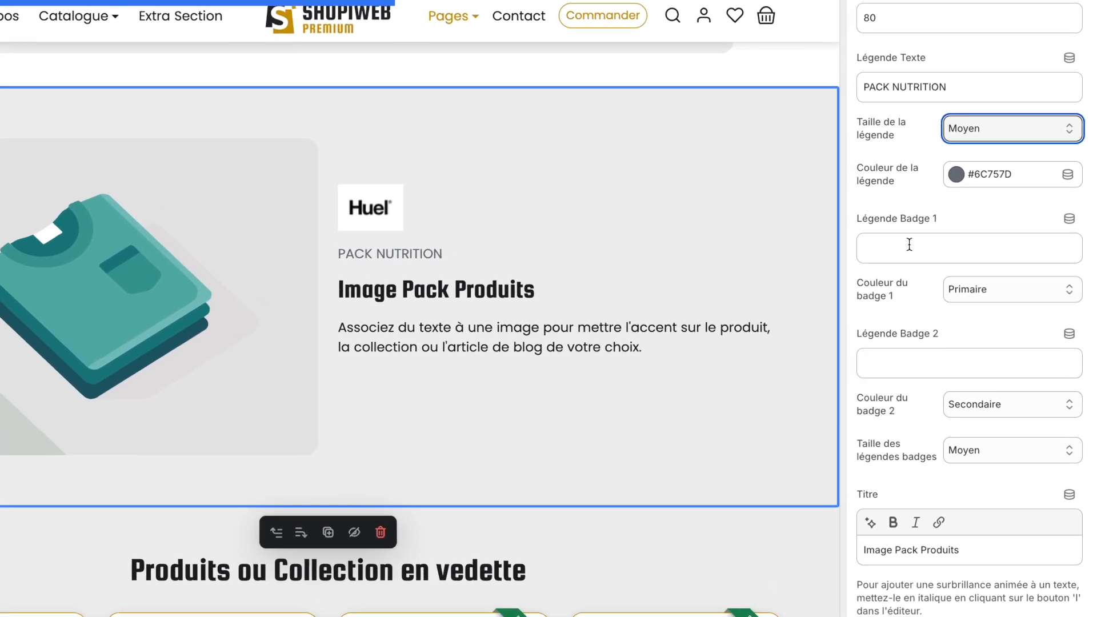
pyautogui.click(916, 242)
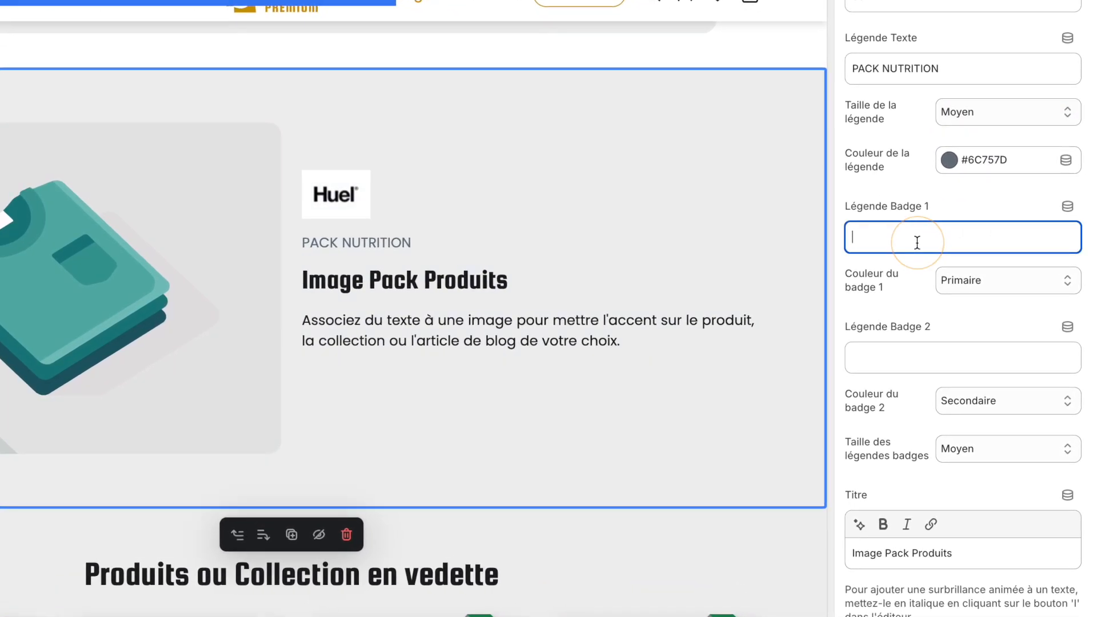
pyautogui.write('PROMOTION')
pyautogui.click(1007, 212)
# Set the first badge's color to Succès
pyautogui.scroll(-1, 908, 233)
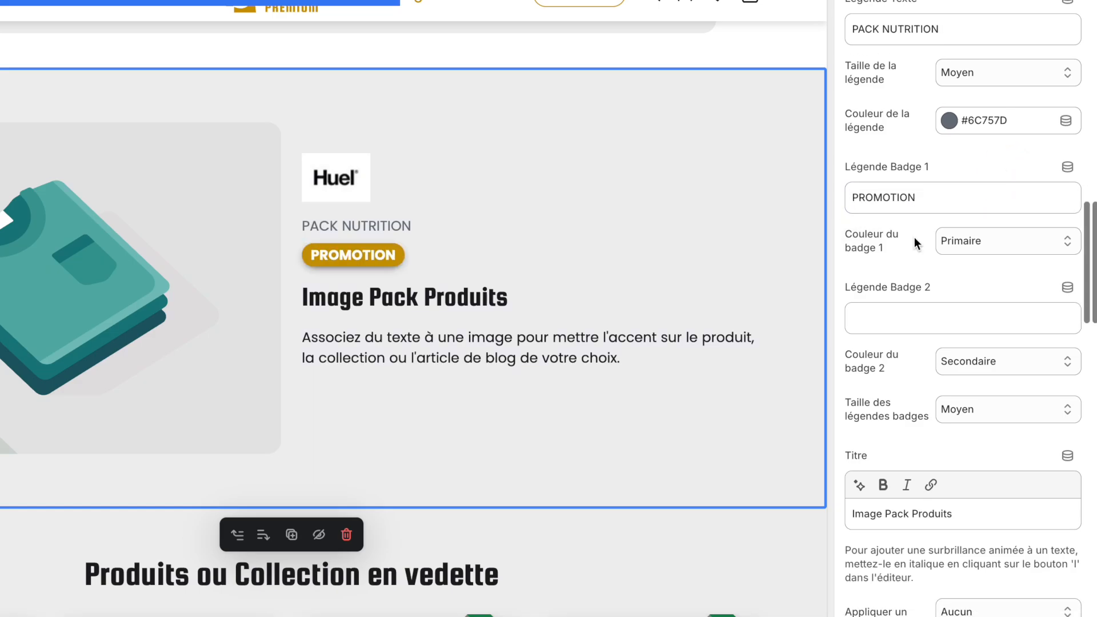
pyautogui.click(967, 234)
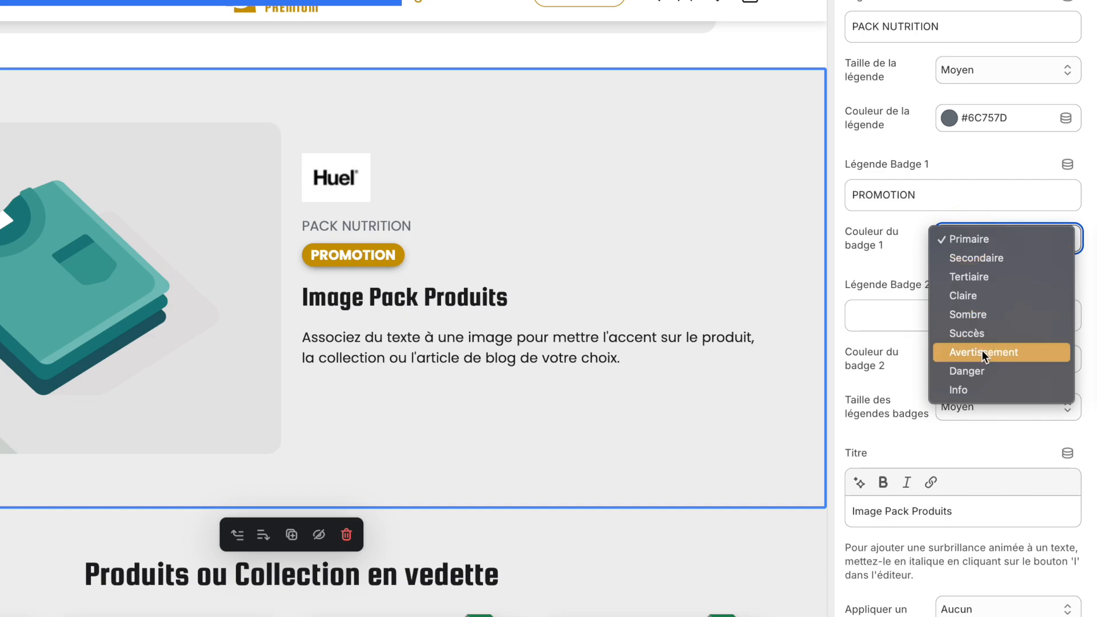
pyautogui.click(975, 372)
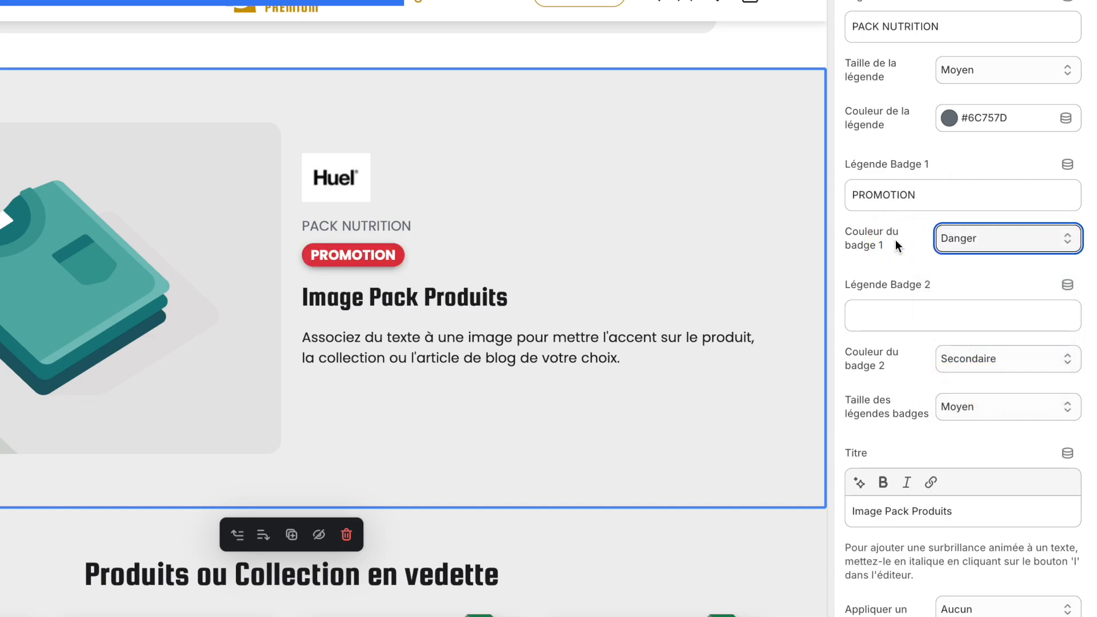
pyautogui.click(980, 241)
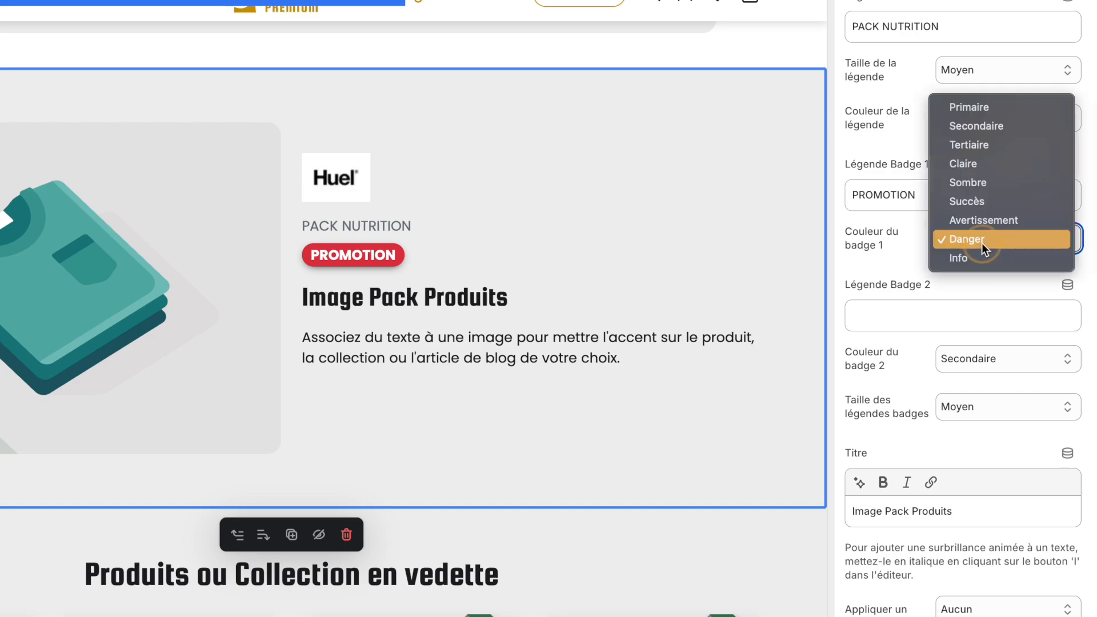
pyautogui.click(984, 201)
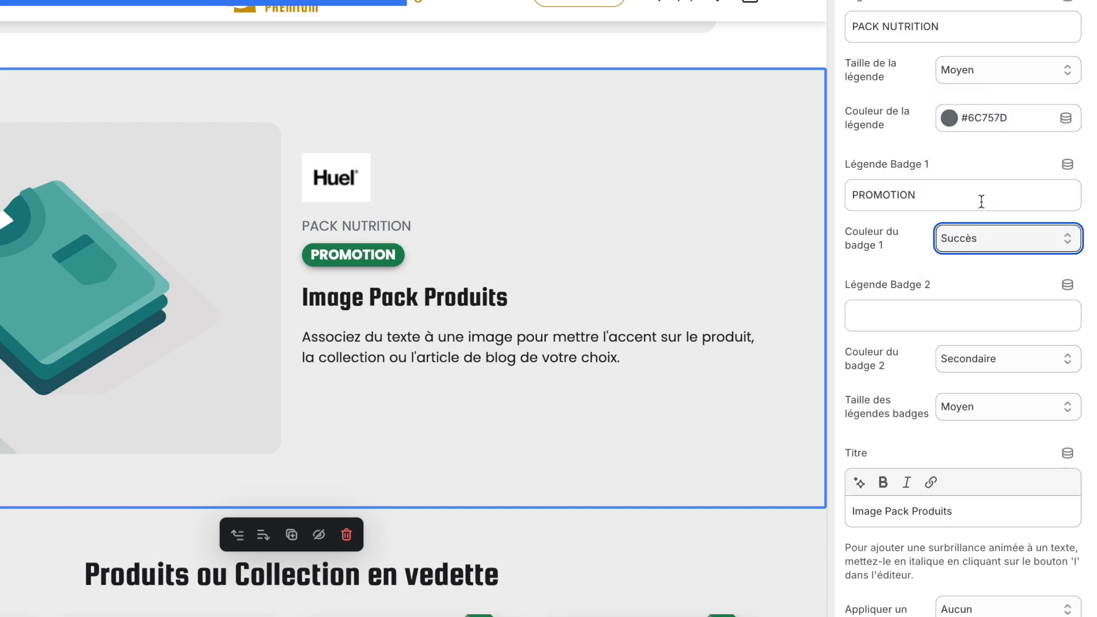
pyautogui.click(954, 166)
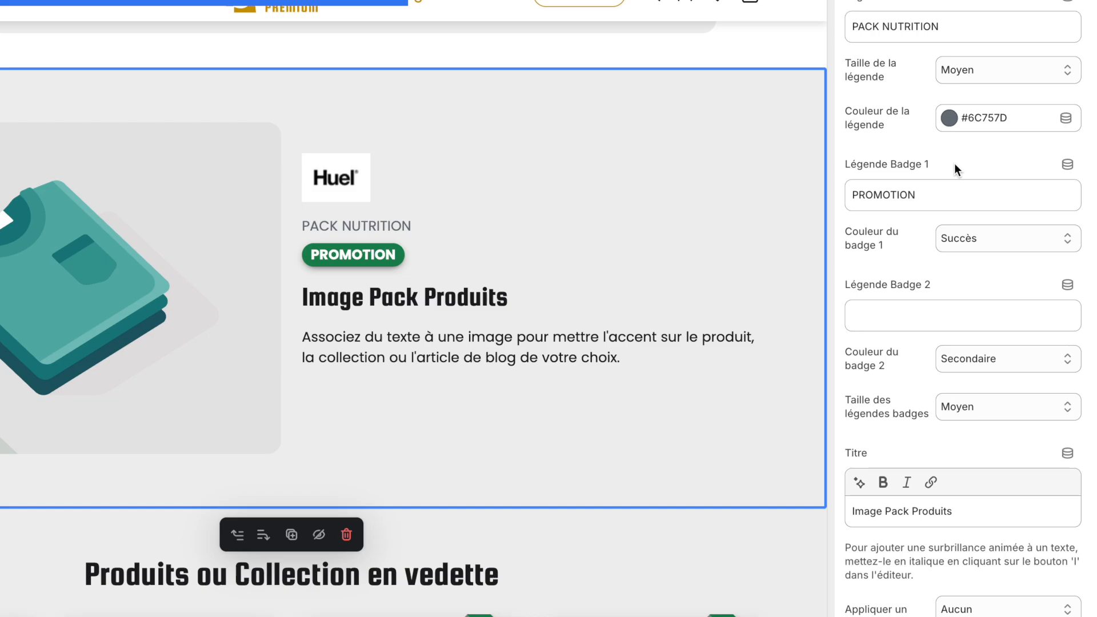
# Try a second badge captioned promo, then clear the second badge caption again
pyautogui.scroll(-2, 923, 215)
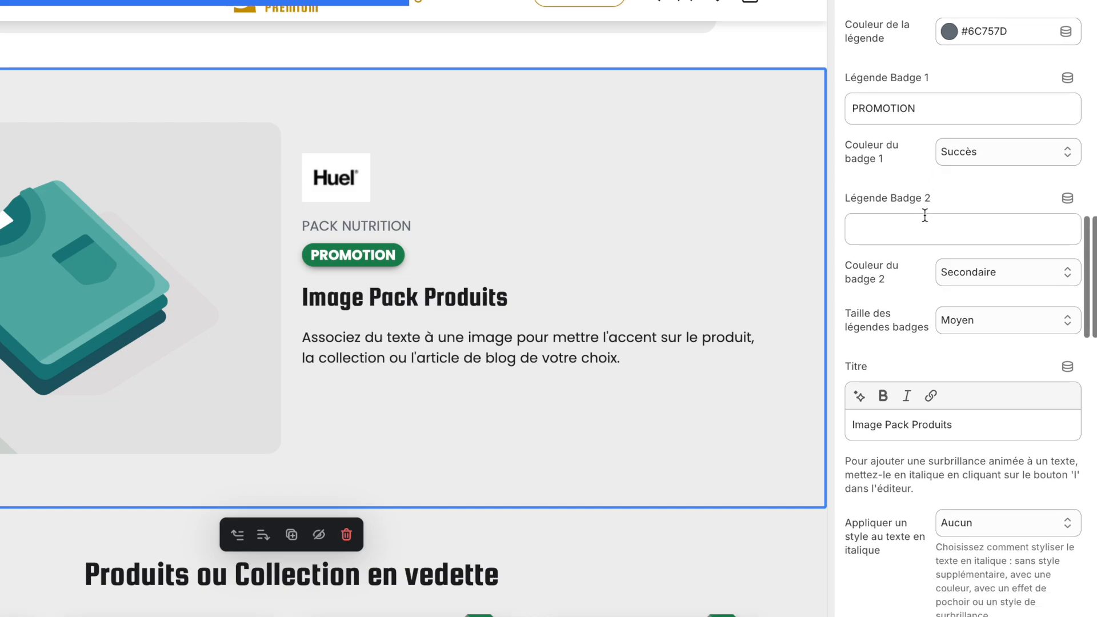
pyautogui.click(879, 229)
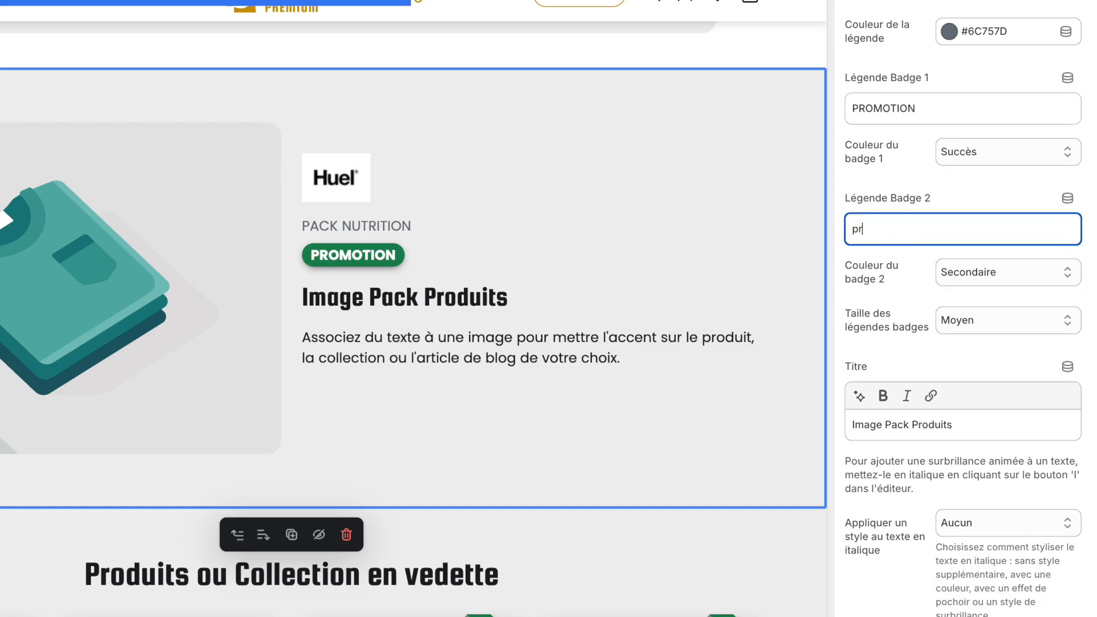
pyautogui.write('promo')
pyautogui.click(961, 200)
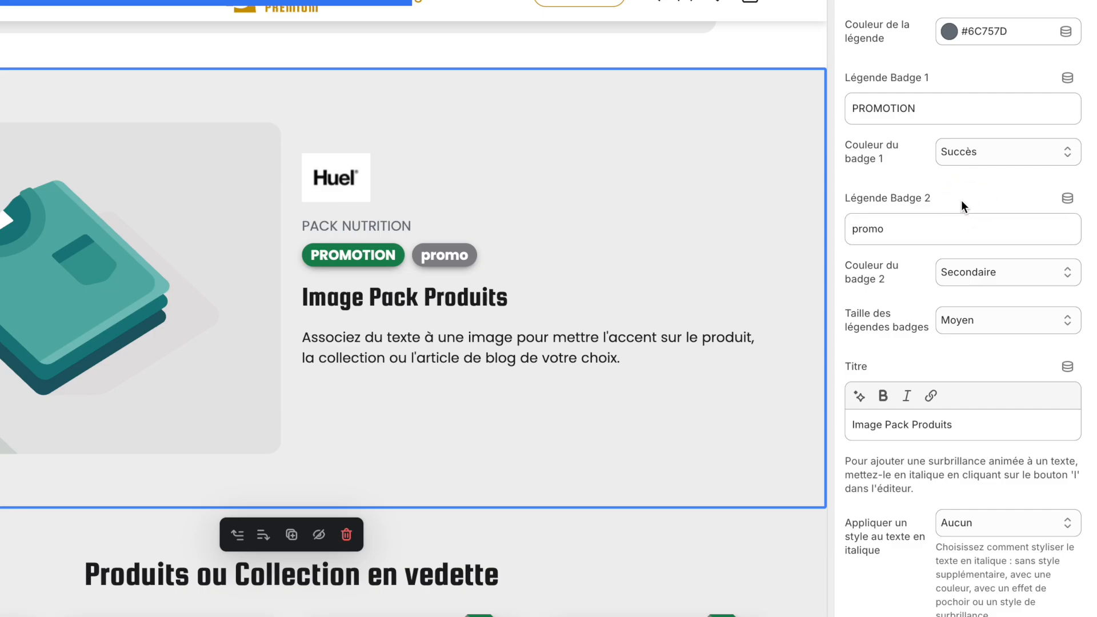
pyautogui.doubleClick(882, 231)
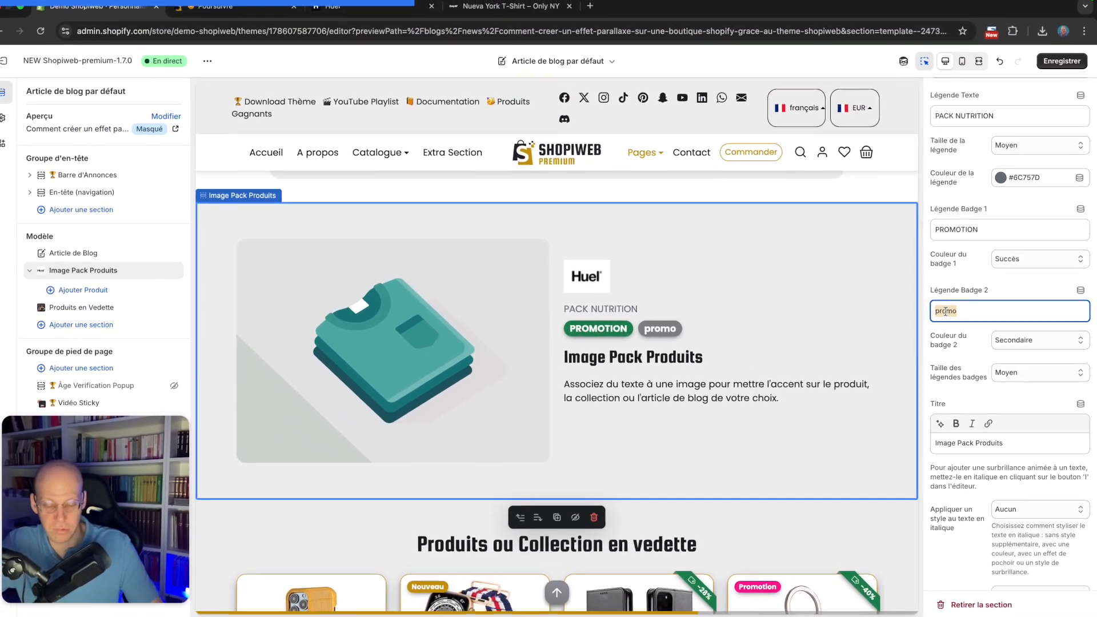
pyautogui.press('BackSpace')
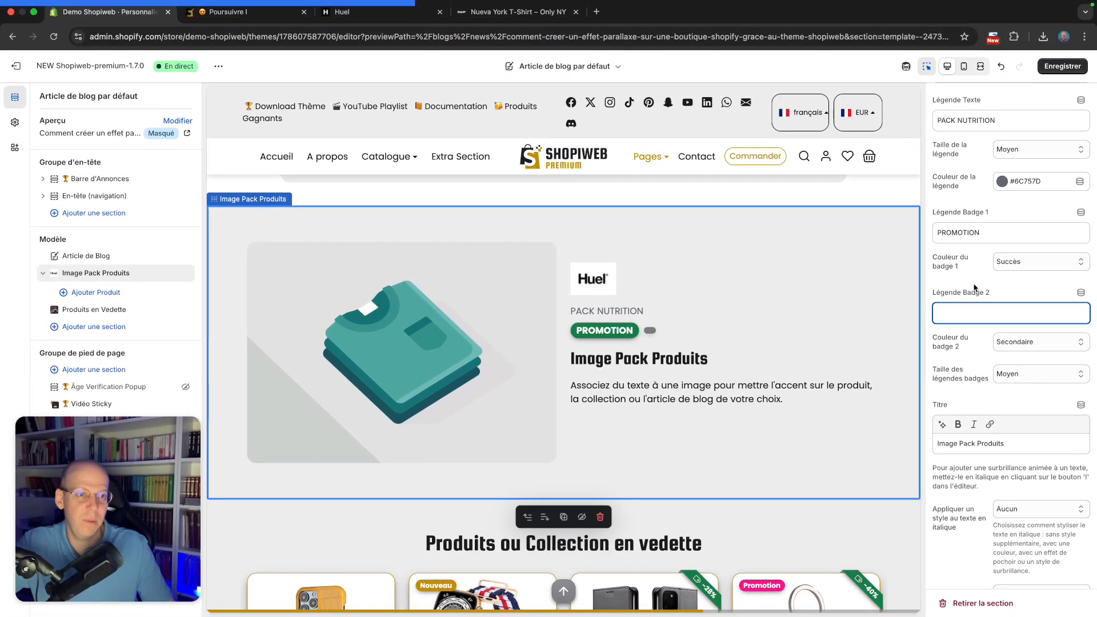
pyautogui.click(970, 289)
# Copy the pack name Huel Nutrition Pack from the Infos-produits-HUEL.txt file on the other desktop
pyautogui.scroll(-2, 963, 287)
pyautogui.scroll(-2, 963, 287)
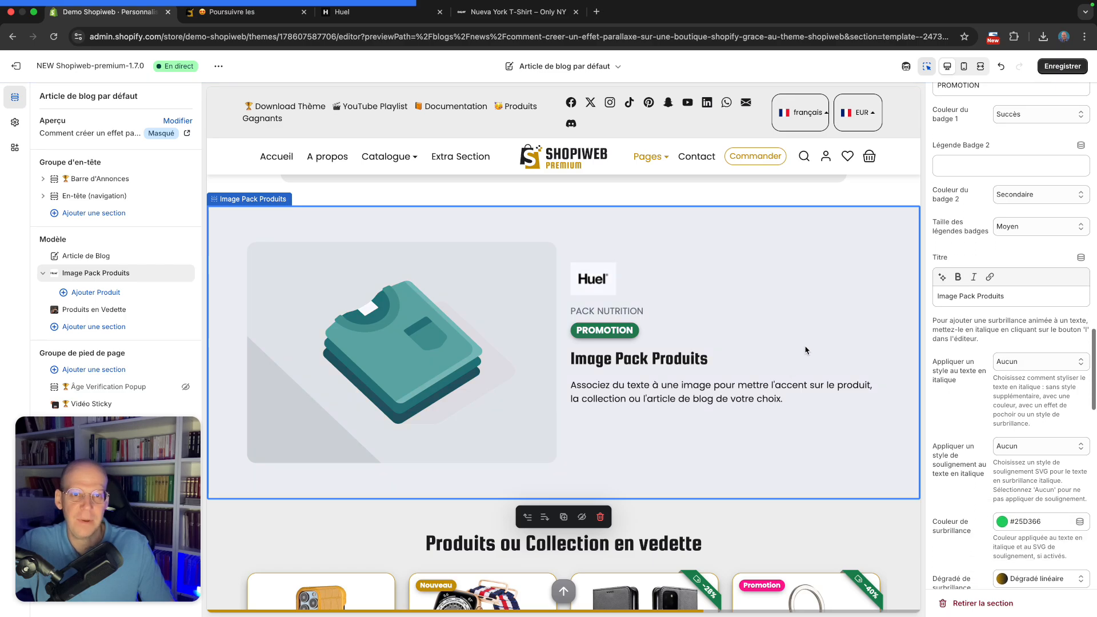
pyautogui.hotkey('ctrl', 'Right')
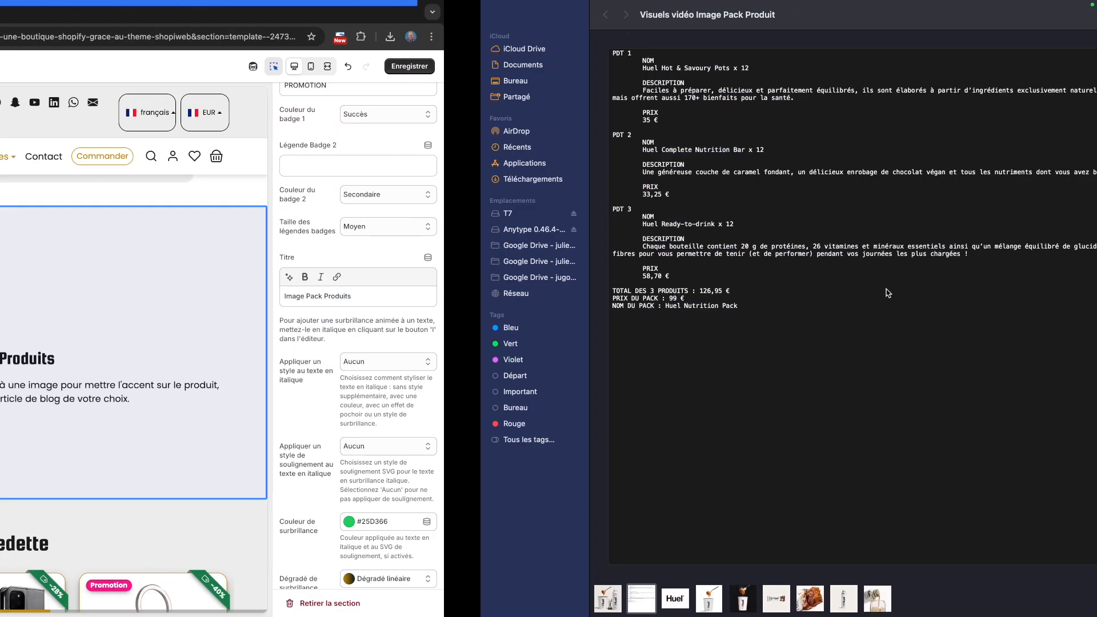
pyautogui.press('space')
pyautogui.moveTo(449, 368); pyautogui.dragTo(379, 368)
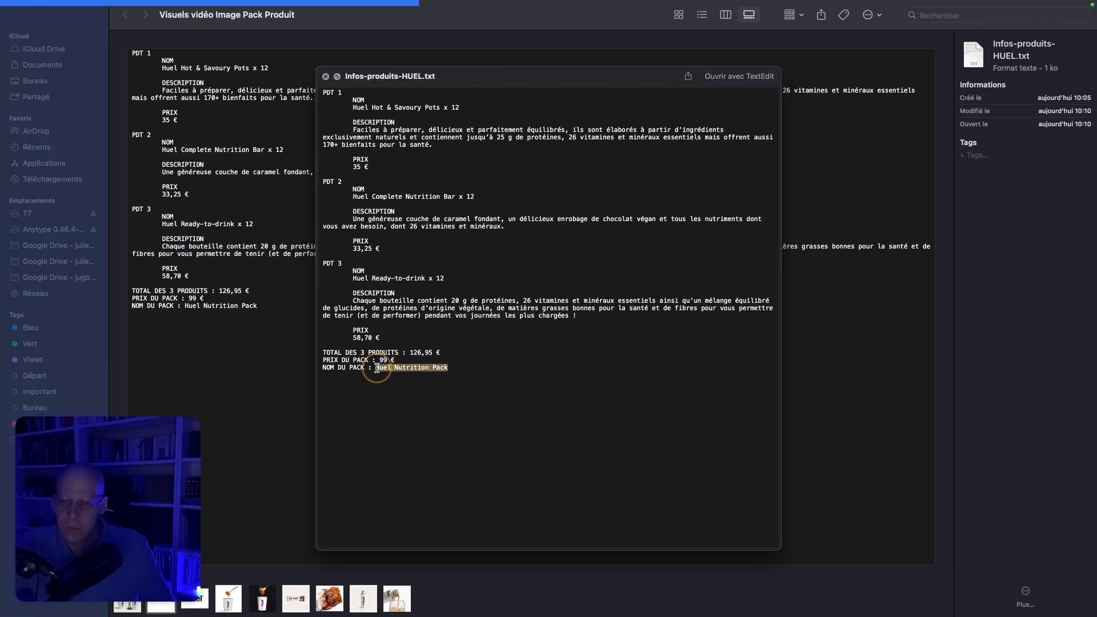
pyautogui.hotkey('ctrl', 'Left')
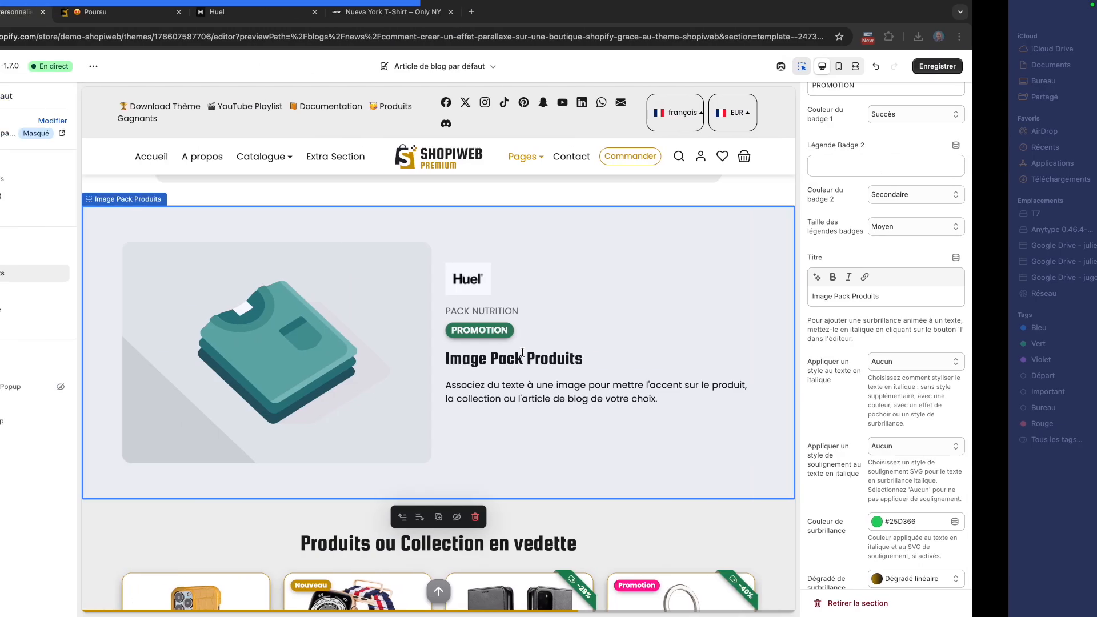
# Set the section title to "Découvrez le Huel Nutrition Pack" by typing the start and pasting the pack name
pyautogui.tripleClick(996, 299)
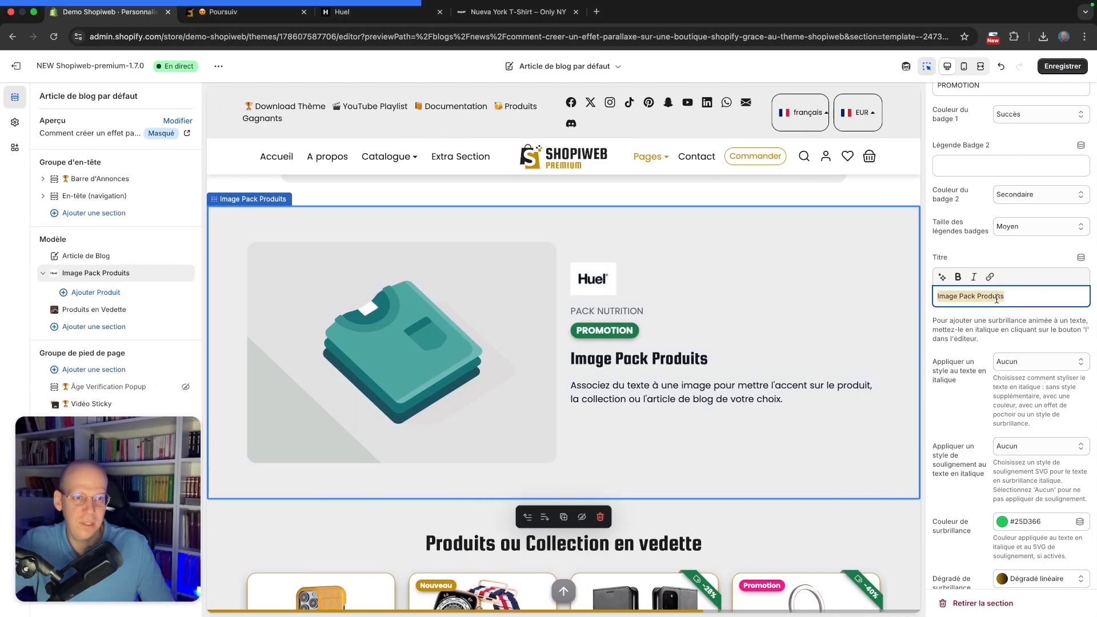
pyautogui.write('Découvrez le')
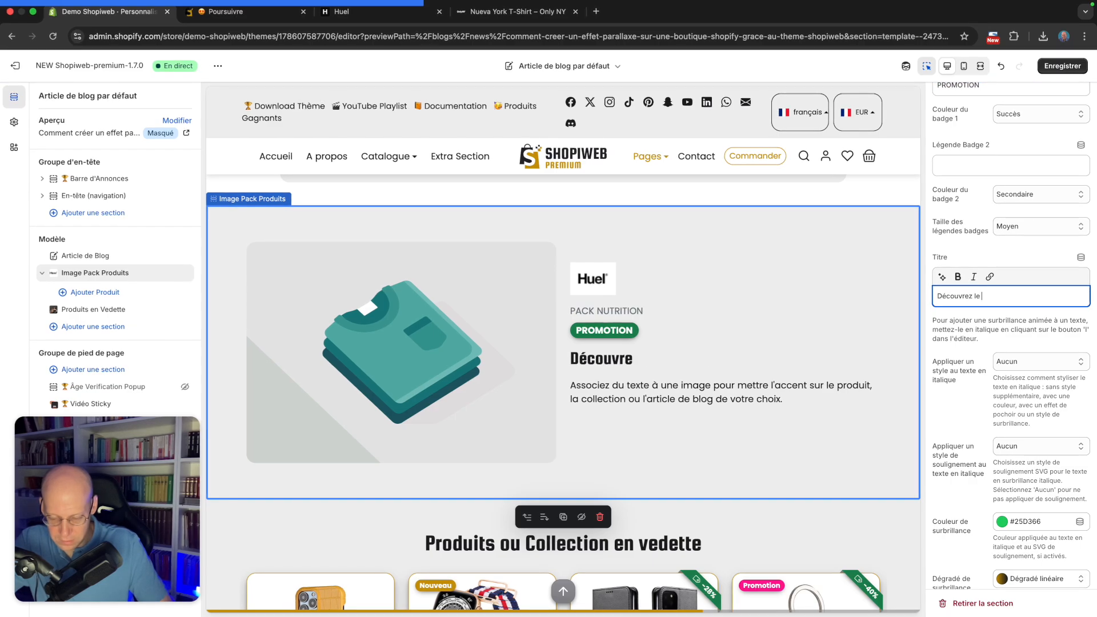
pyautogui.write('Huel Nutrition Pack')
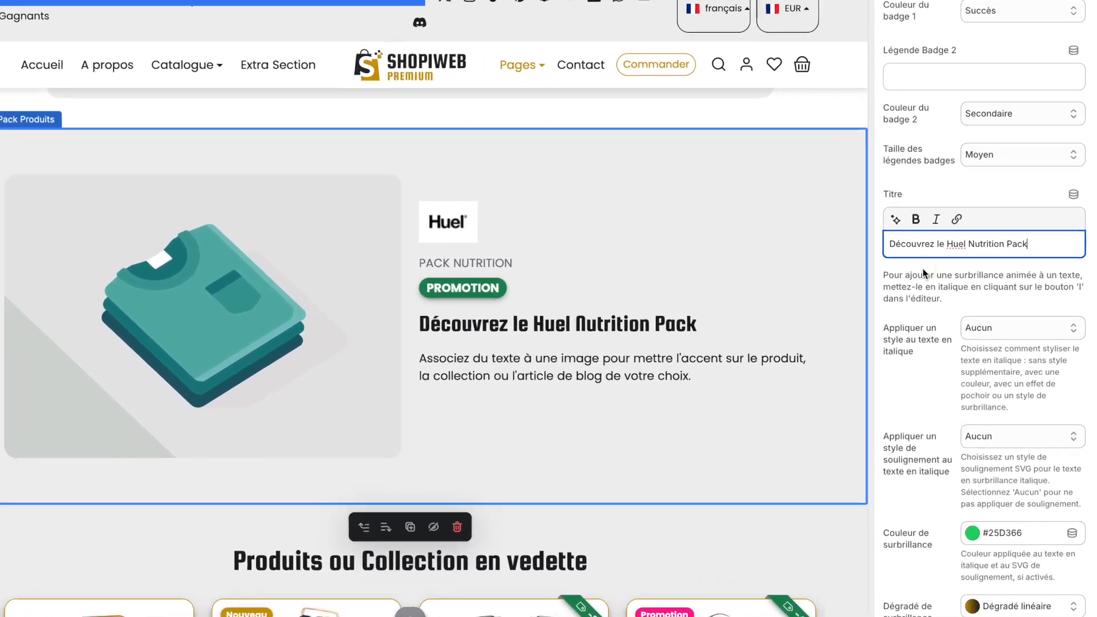
# Italicize the words "Nutrition Pack" in the section title
pyautogui.scroll(-1, 961, 218)
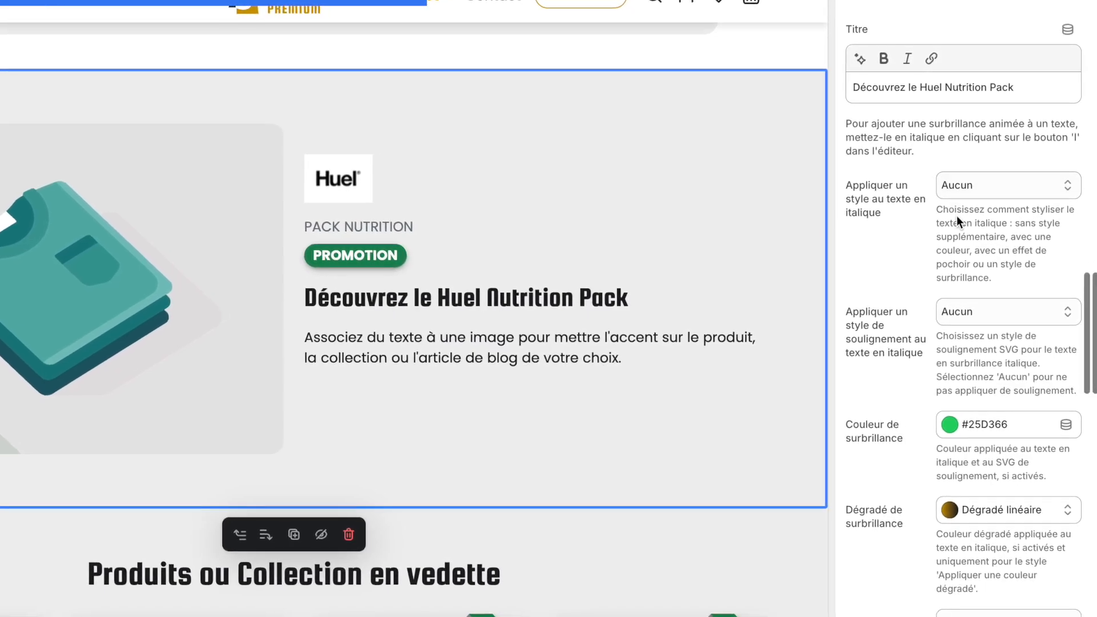
pyautogui.scroll(2, 957, 214)
pyautogui.scroll(-2, 941, 225)
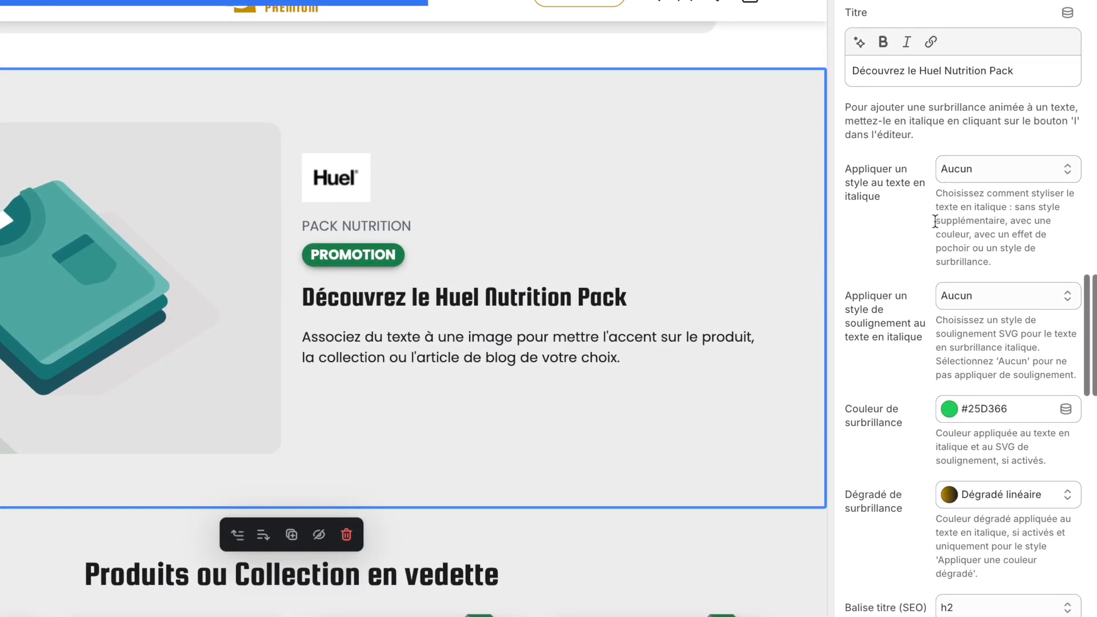
pyautogui.scroll(-1, 885, 202)
pyautogui.scroll(2, 896, 208)
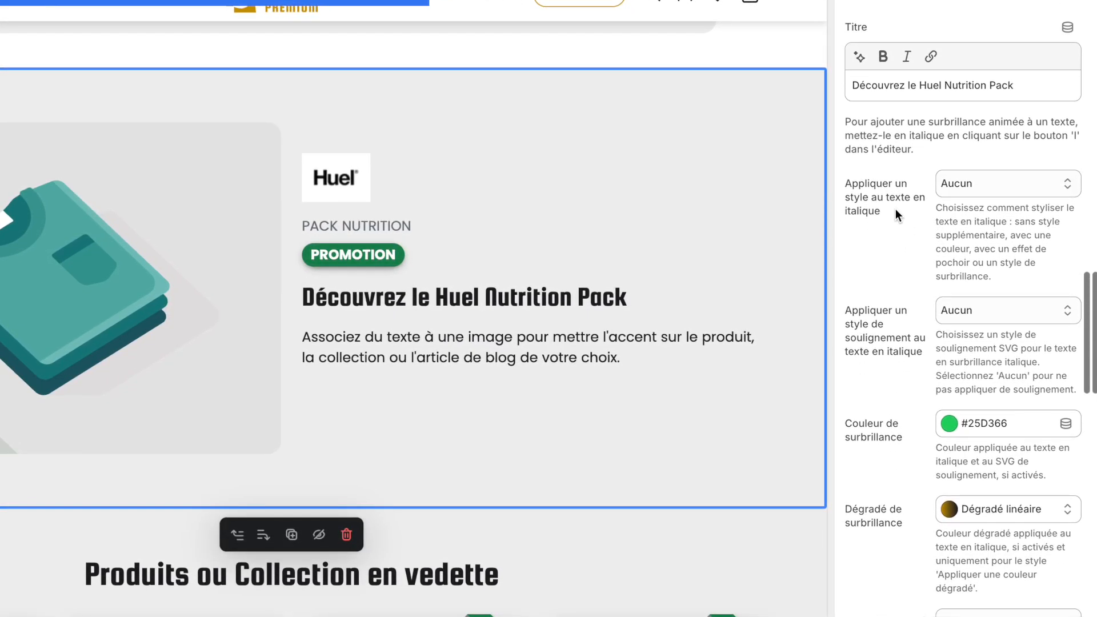
pyautogui.click(945, 84)
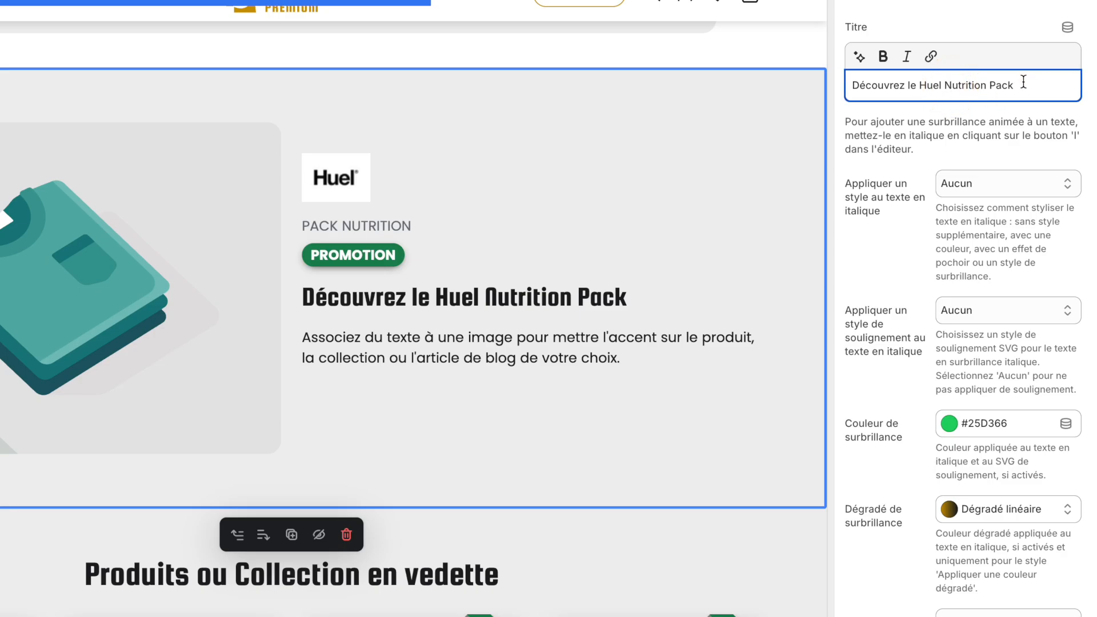
pyautogui.keyDown('shift'); pyautogui.click(1023, 82); pyautogui.keyUp('shift')
pyautogui.click(906, 56)
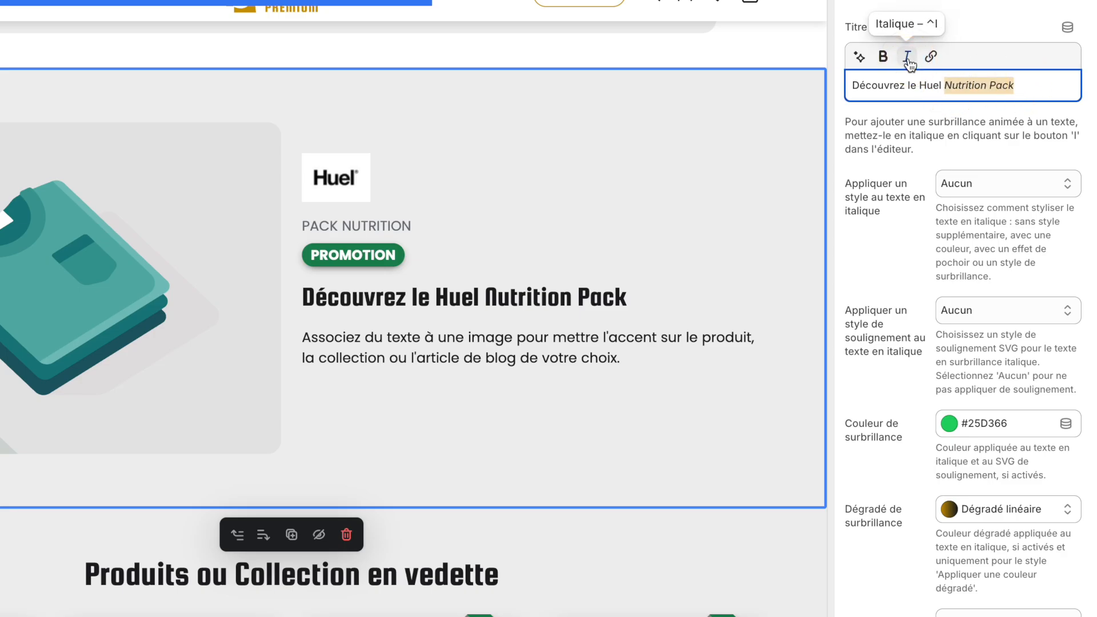
pyautogui.click(904, 248)
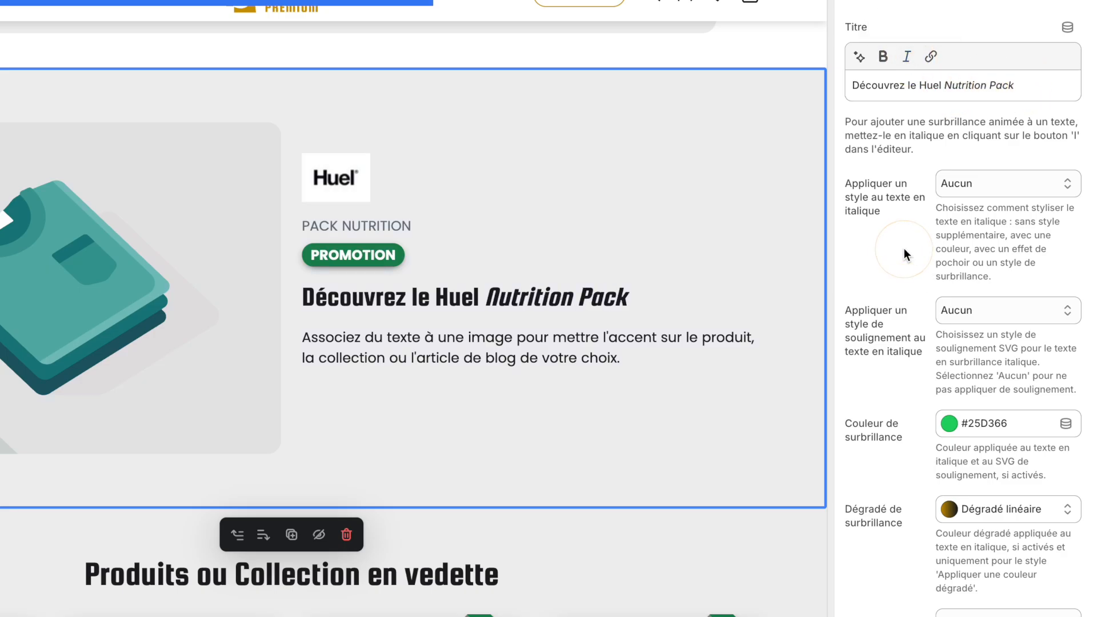
pyautogui.scroll(-1, 882, 272)
pyautogui.click(972, 147)
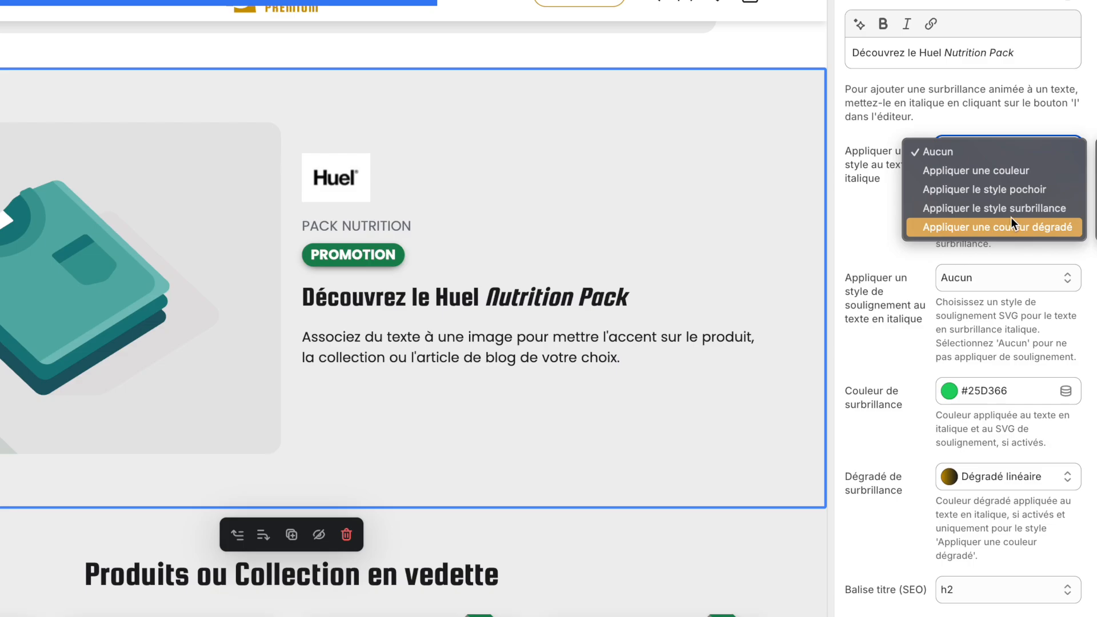
pyautogui.click(880, 204)
pyautogui.scroll(-1, 909, 208)
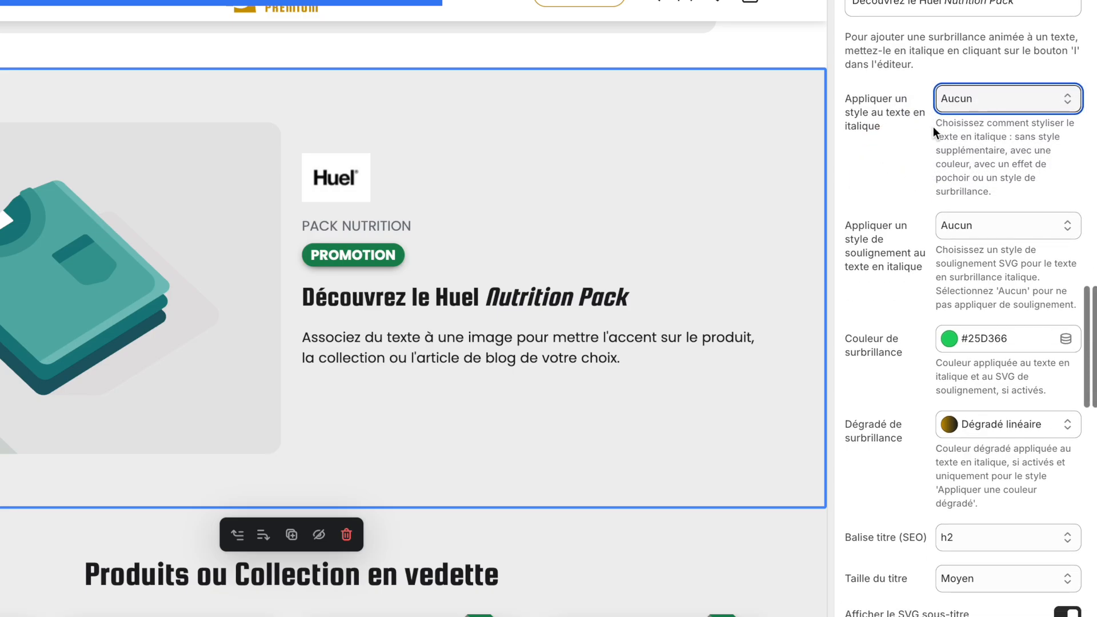
# Apply the Soulignement Basique underline style to the italic text of the section title
pyautogui.scroll(-1, 890, 225)
pyautogui.click(957, 204)
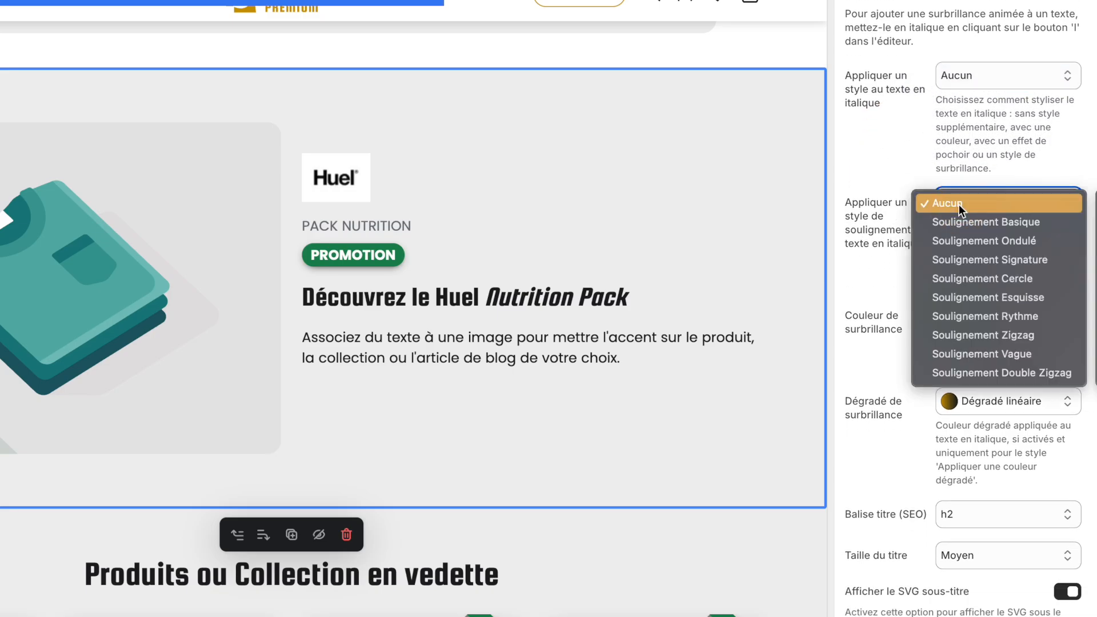
pyautogui.click(1019, 224)
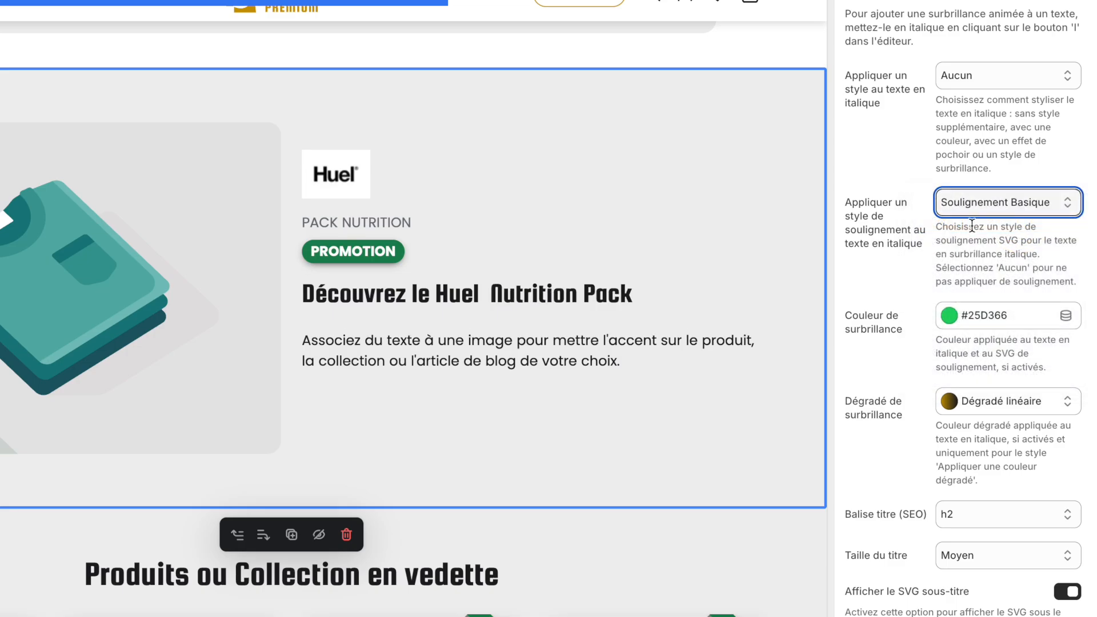
# Set the highlight colour to #198754 and save the theme changes
pyautogui.scroll(-1, 928, 226)
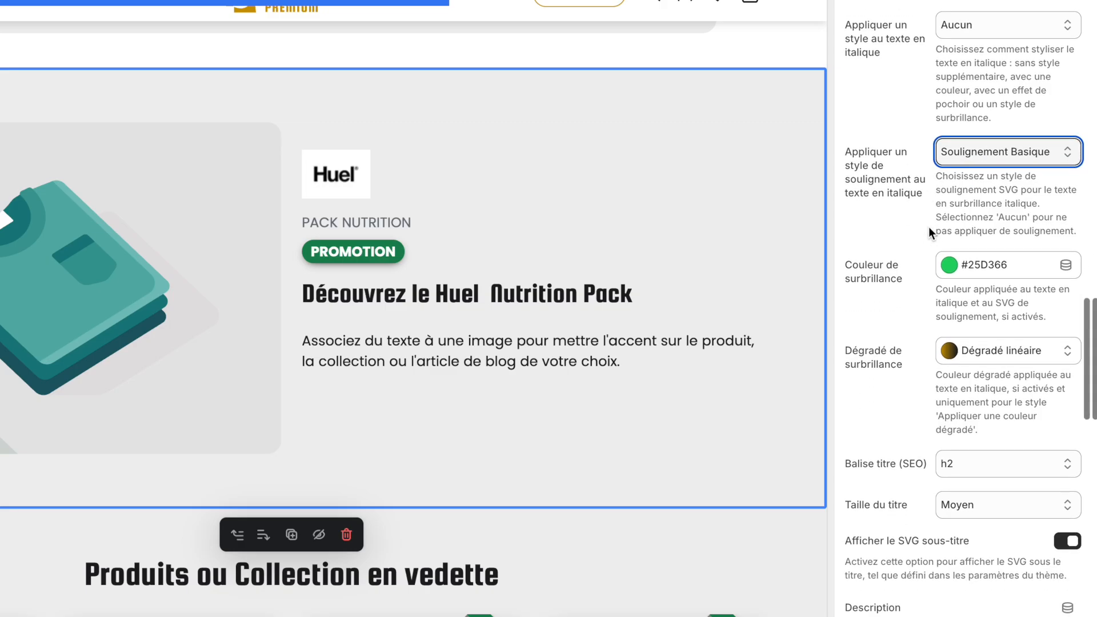
pyautogui.click(961, 274)
pyautogui.click(962, 229)
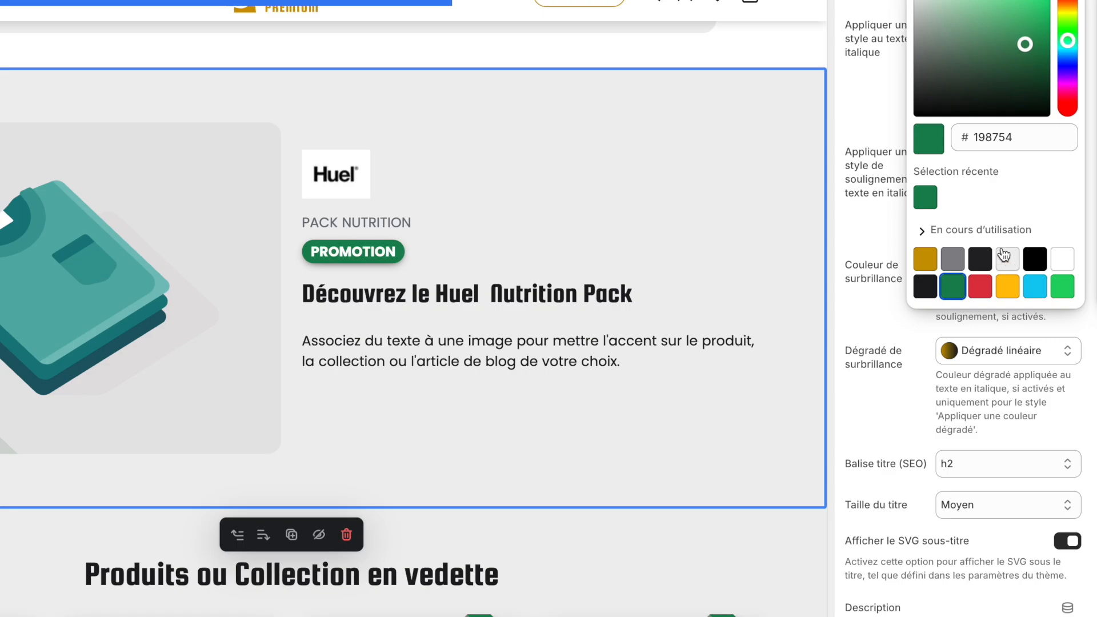
pyautogui.click(868, 227)
pyautogui.scroll(-1, 884, 272)
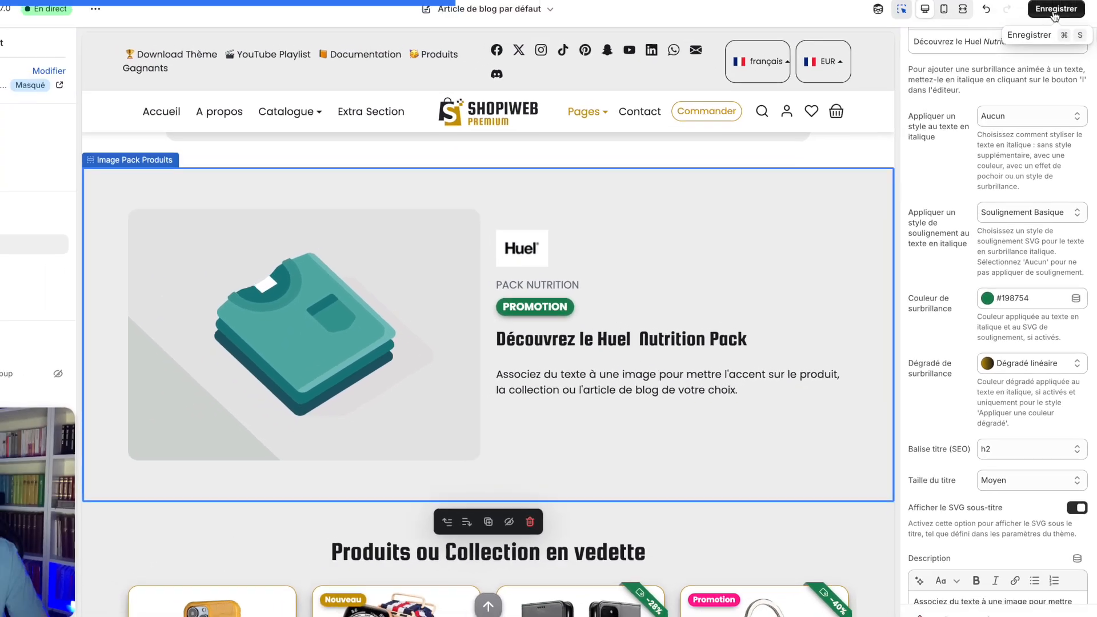
pyautogui.click(1059, 57)
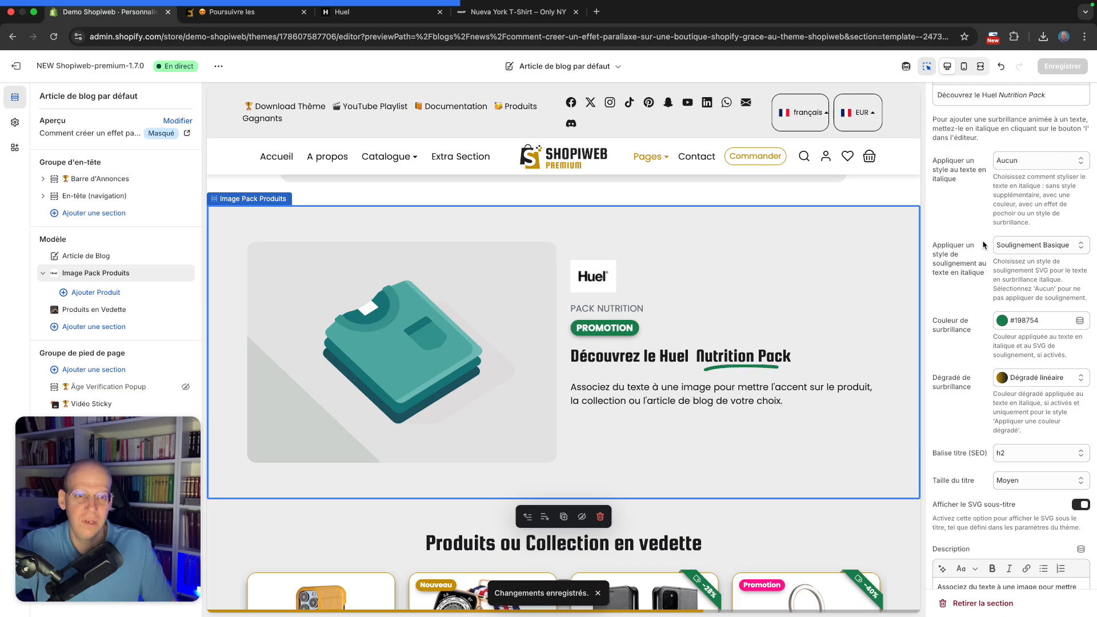
# Scroll through the blog article preview to review the styled Image Pack Produits section
pyautogui.scroll(-2, 840, 349)
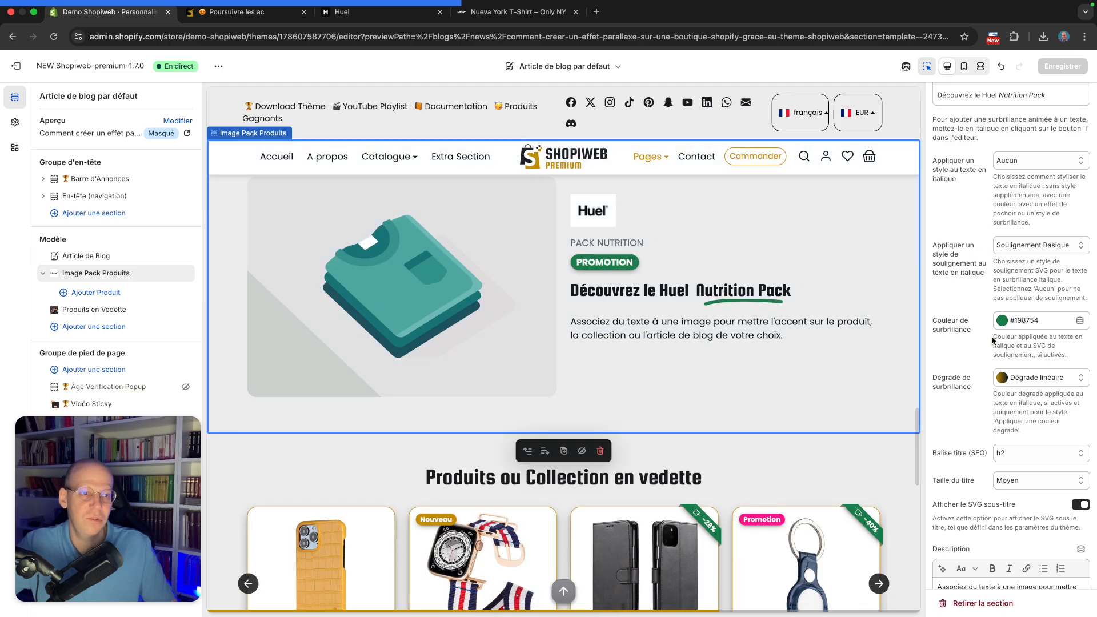
pyautogui.scroll(-3, 993, 331)
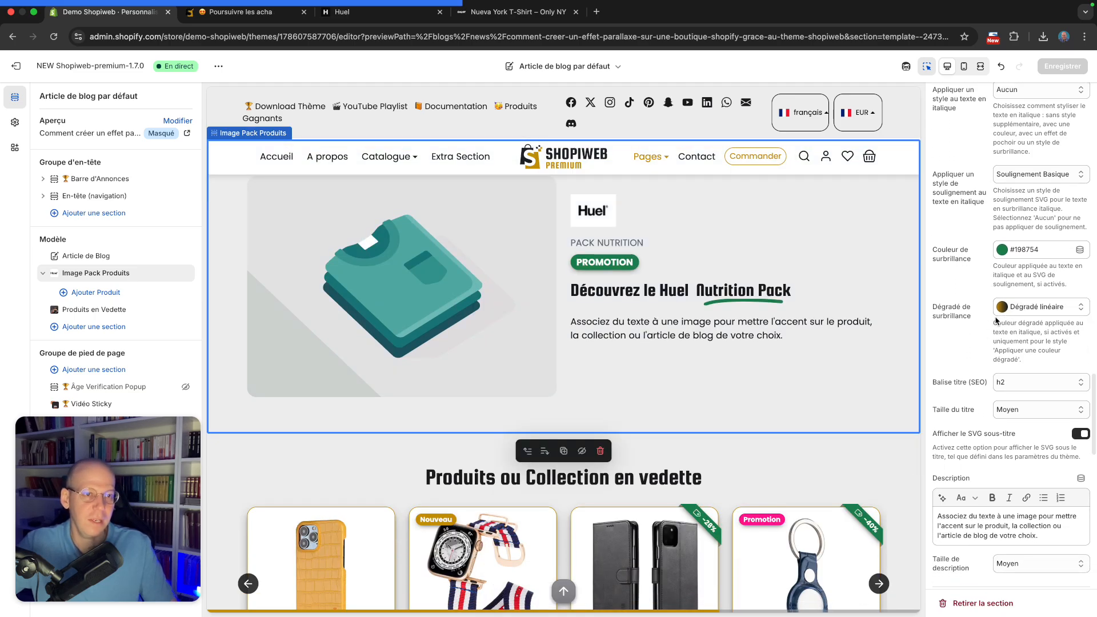
pyautogui.scroll(-2, 977, 323)
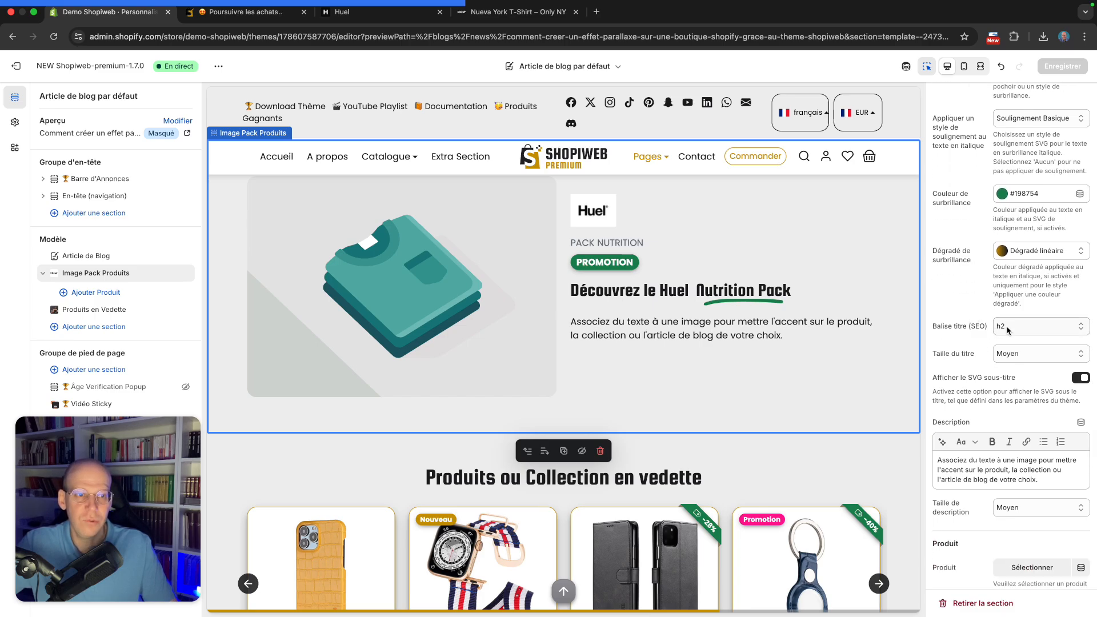
pyautogui.scroll(-1, 846, 333)
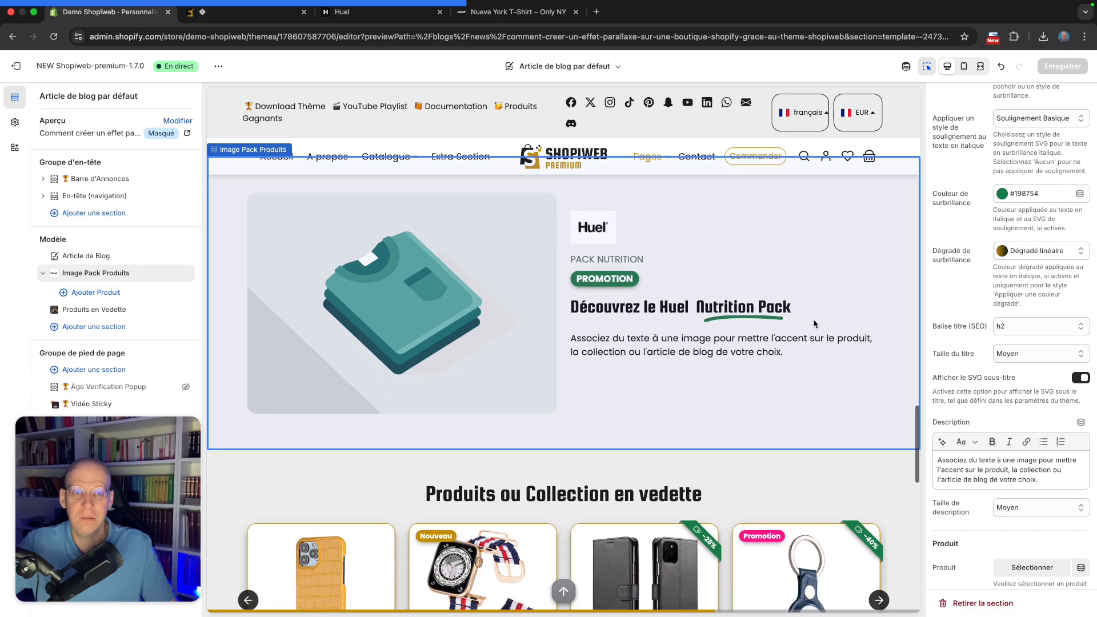
pyautogui.scroll(2, 833, 337)
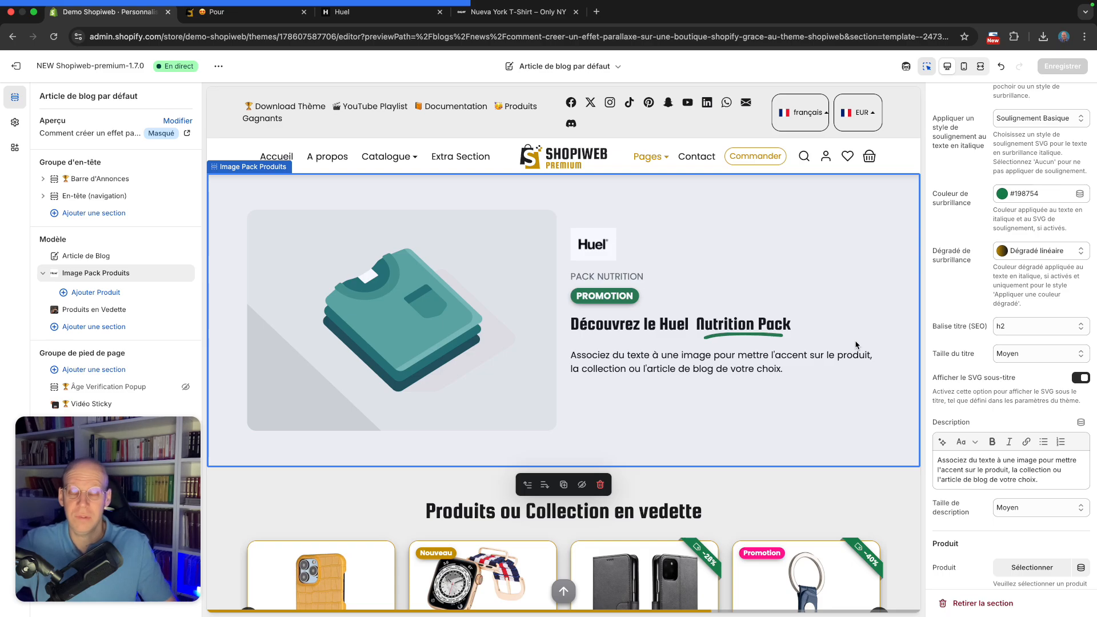
pyautogui.scroll(1, 856, 345)
pyautogui.scroll(20, 856, 344)
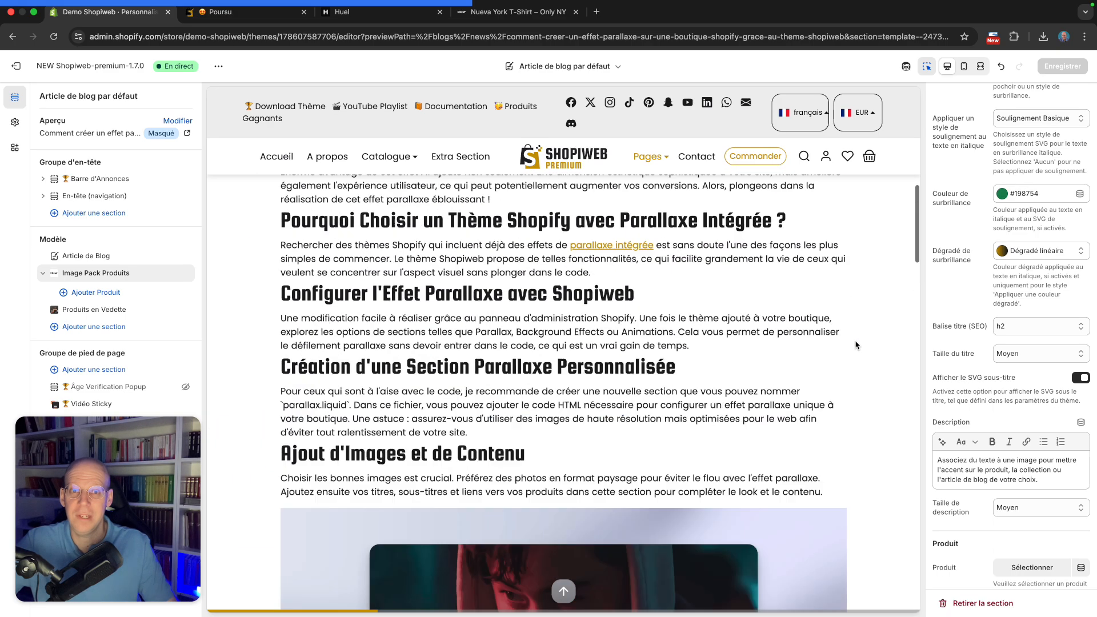
pyautogui.scroll(-5, 856, 344)
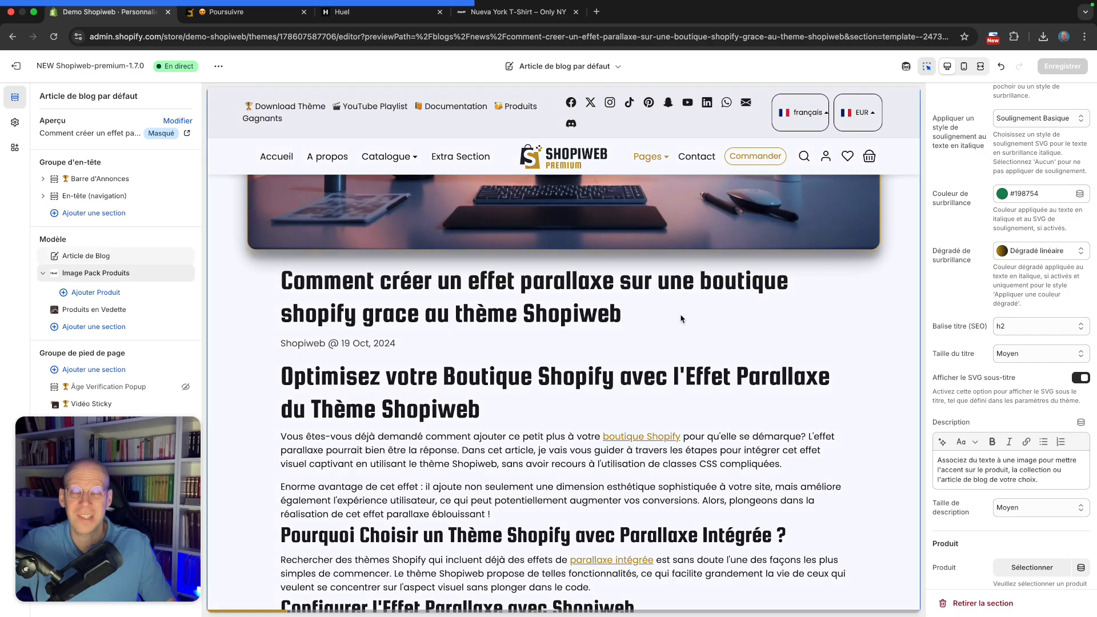
pyautogui.scroll(-20, 680, 318)
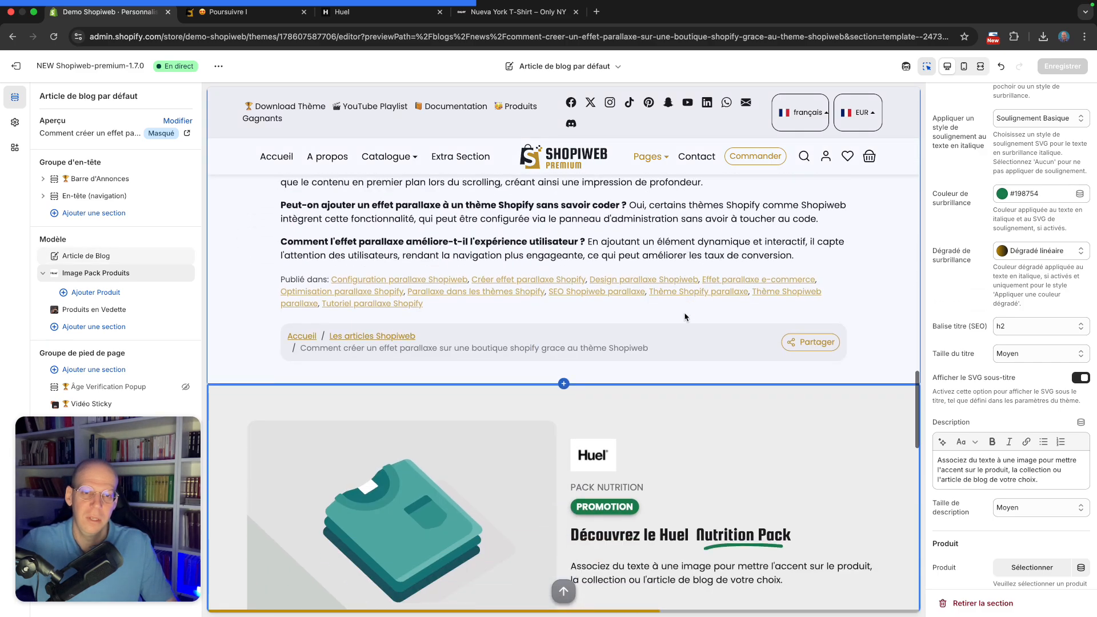
# Set the section title's SEO heading tag to h3
pyautogui.scroll(3, 684, 317)
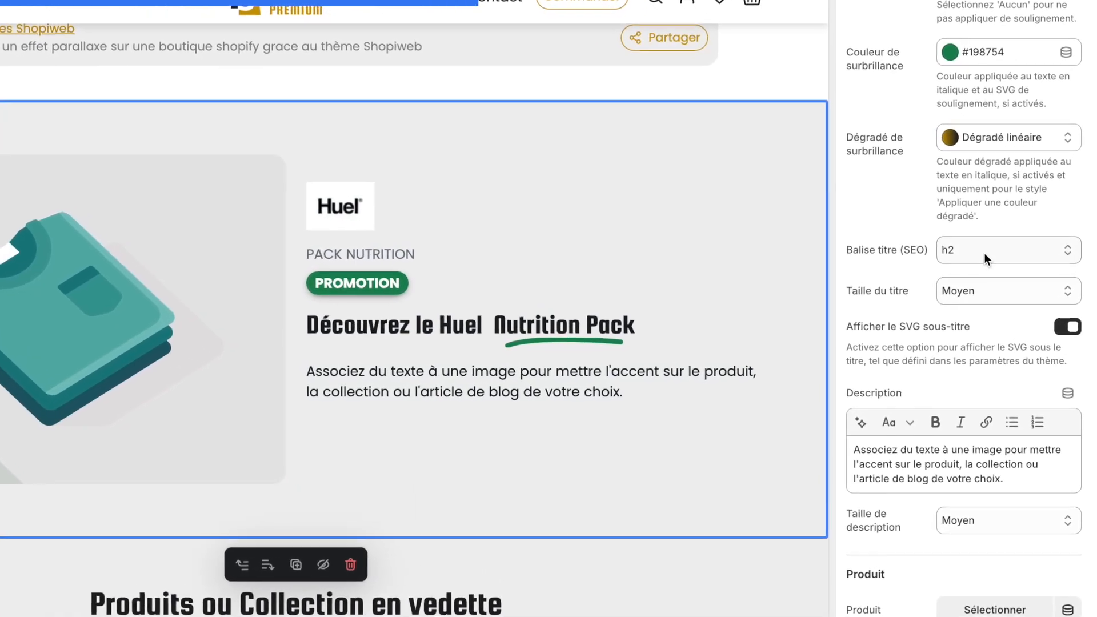
pyautogui.click(1002, 288)
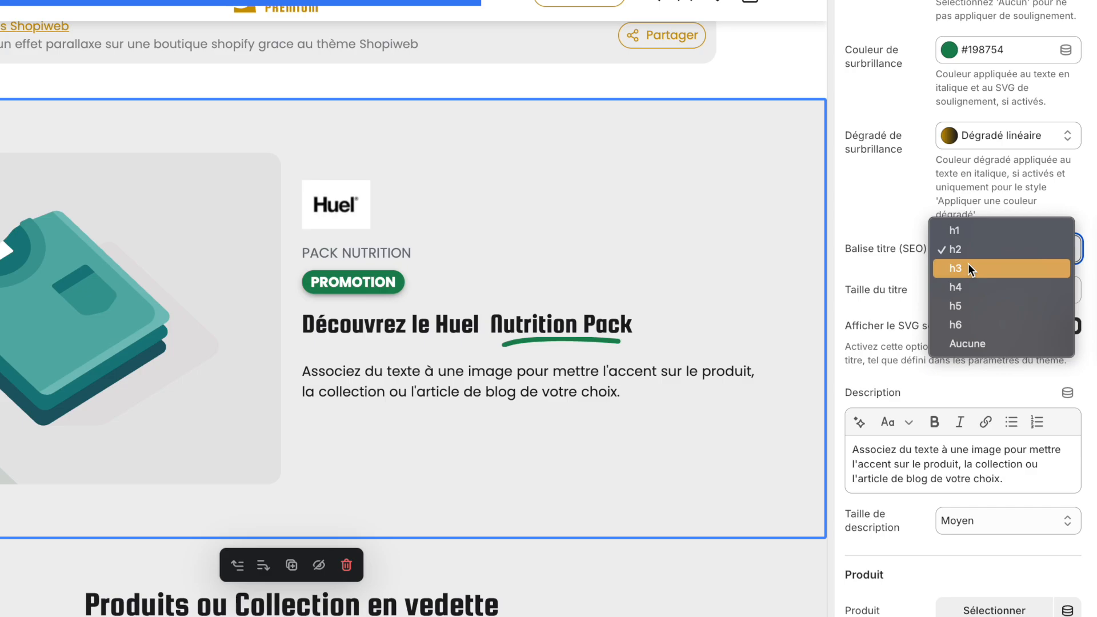
pyautogui.click(978, 267)
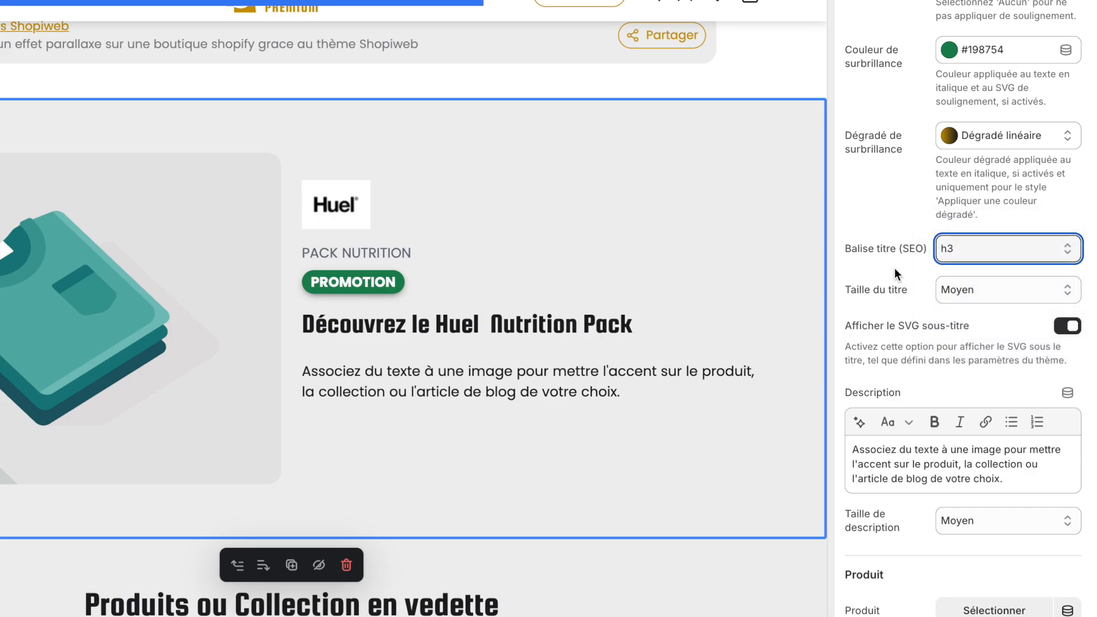
# Set the section title size to Grand
pyautogui.scroll(-1, 893, 267)
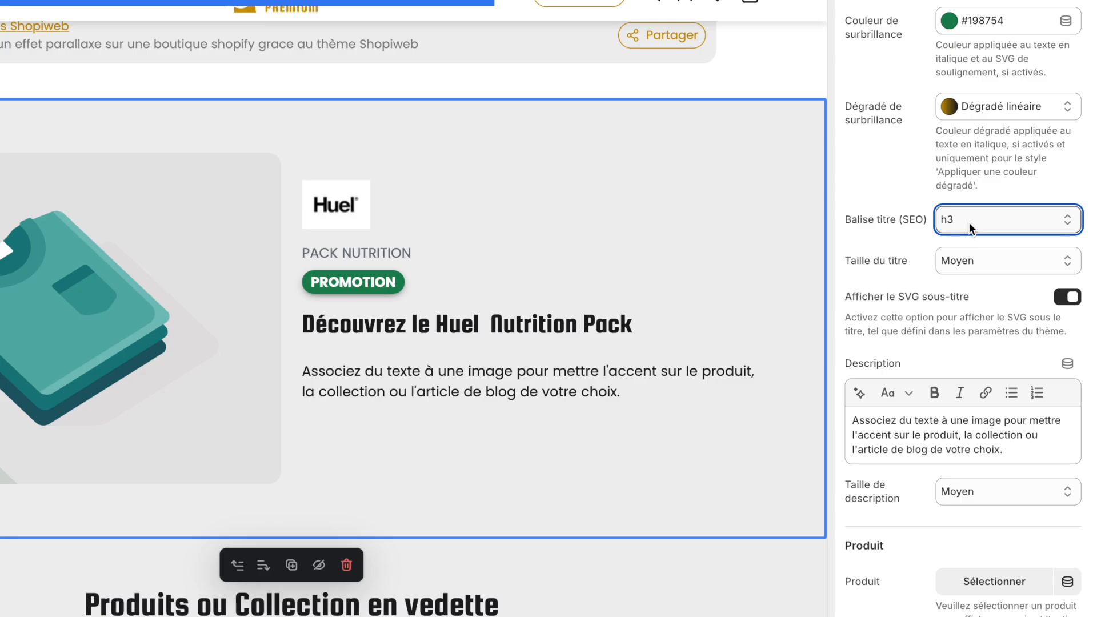
pyautogui.click(971, 261)
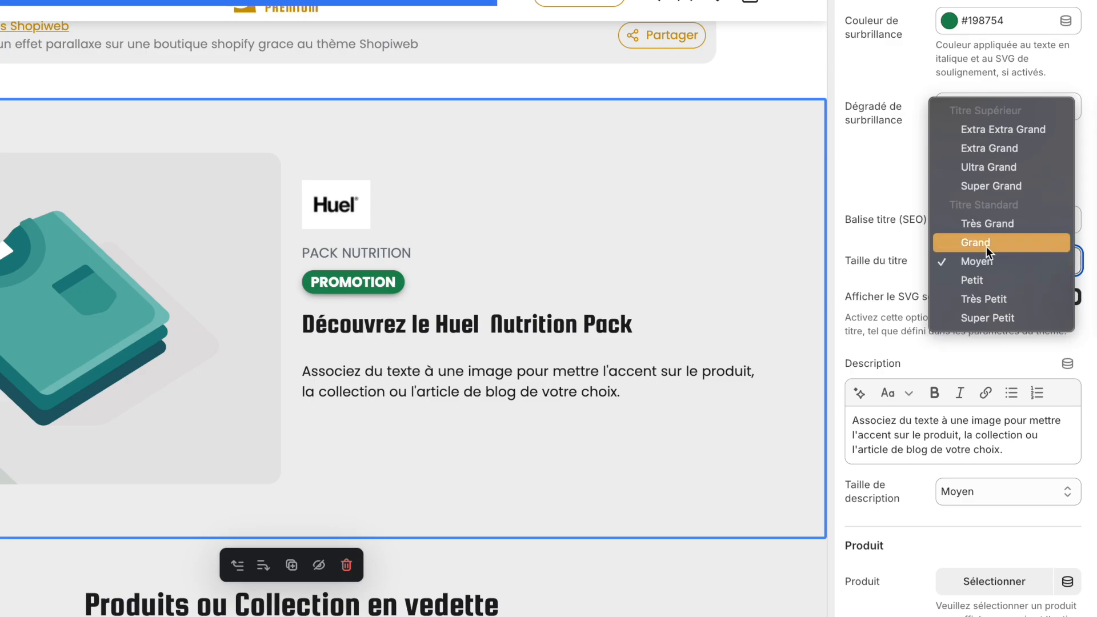
pyautogui.click(986, 245)
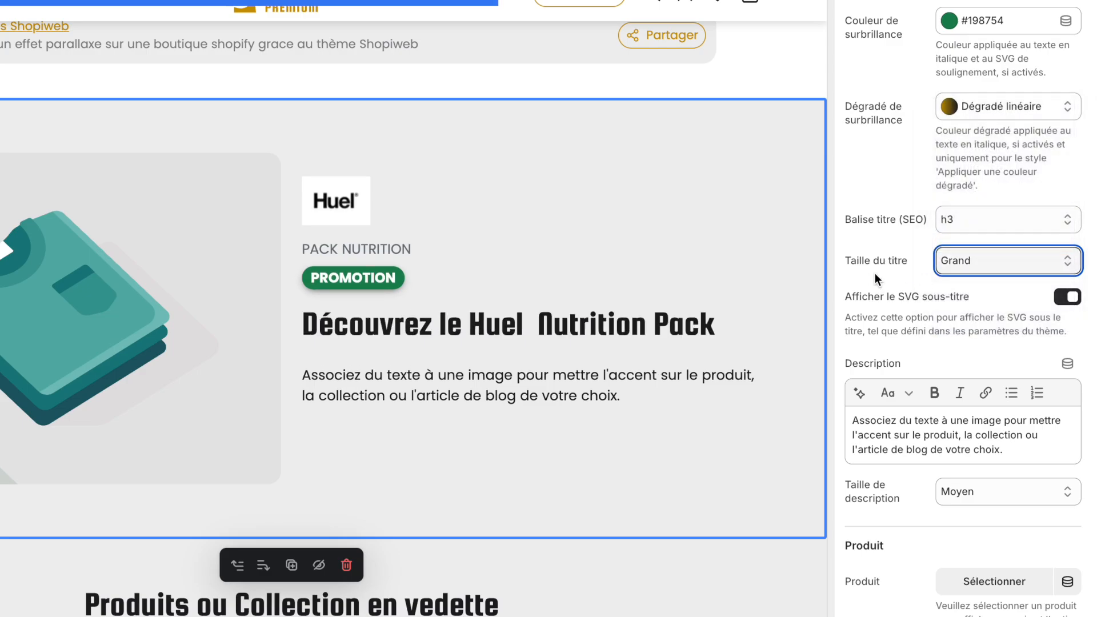
# Review the Image Pack Produits section and the featured products below it in the preview
pyautogui.scroll(-1, 876, 273)
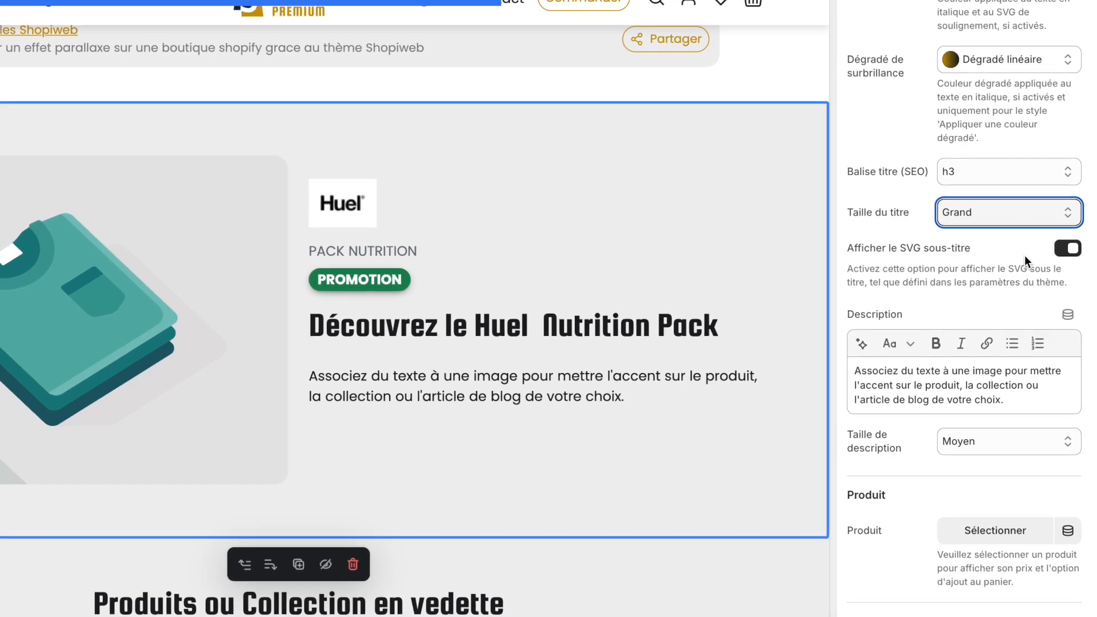
pyautogui.scroll(-3, 706, 296)
pyautogui.scroll(-4, 725, 304)
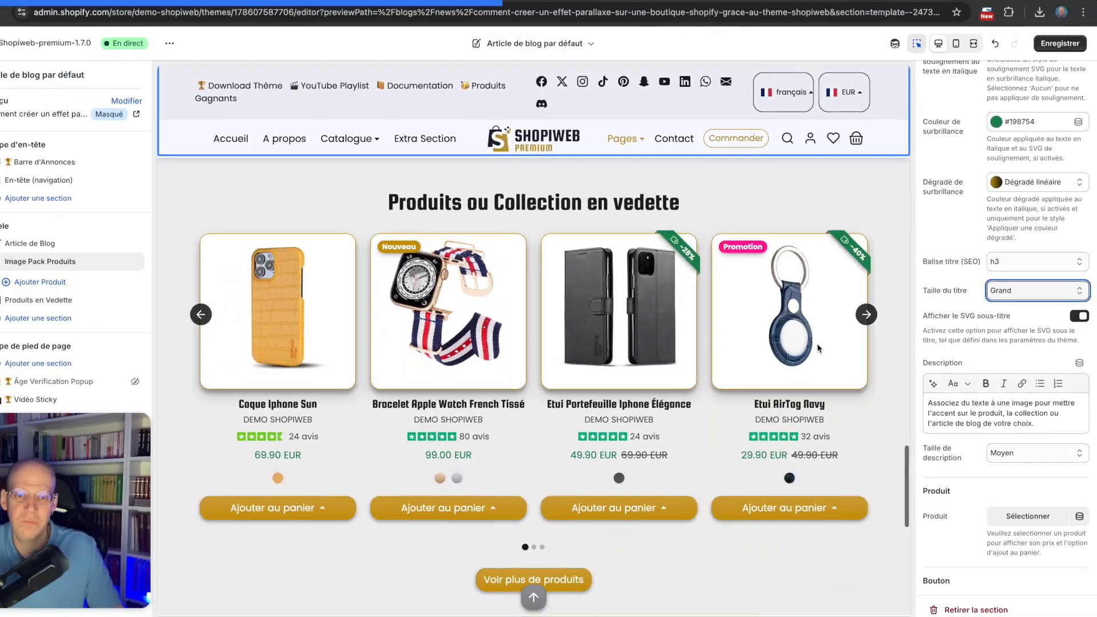
pyautogui.scroll(5, 725, 304)
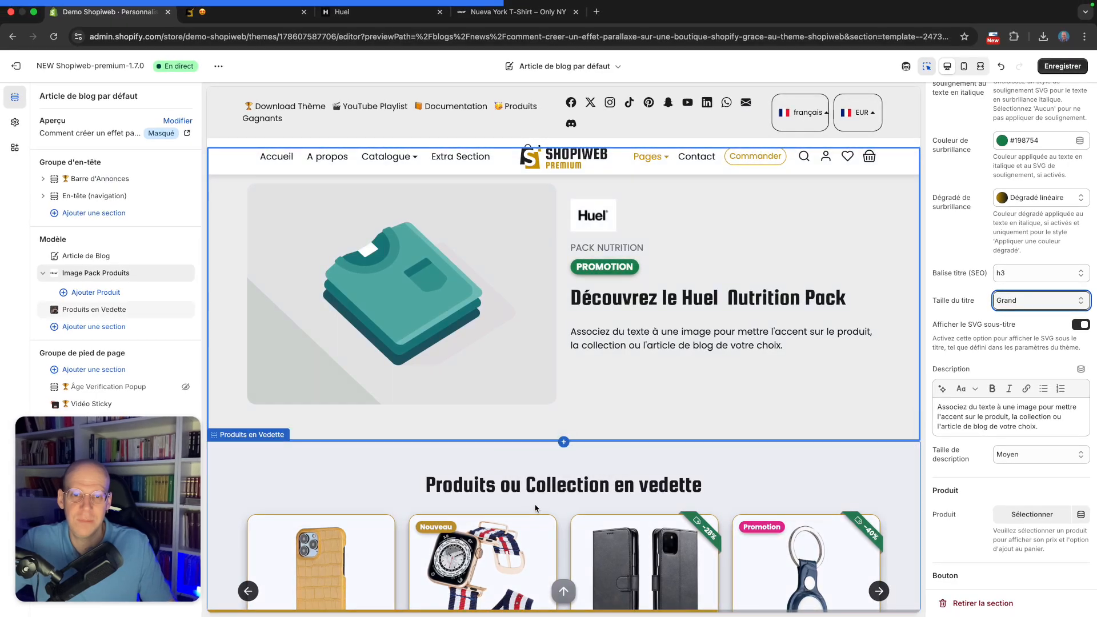
pyautogui.scroll(-1, 562, 443)
pyautogui.scroll(-5, 594, 451)
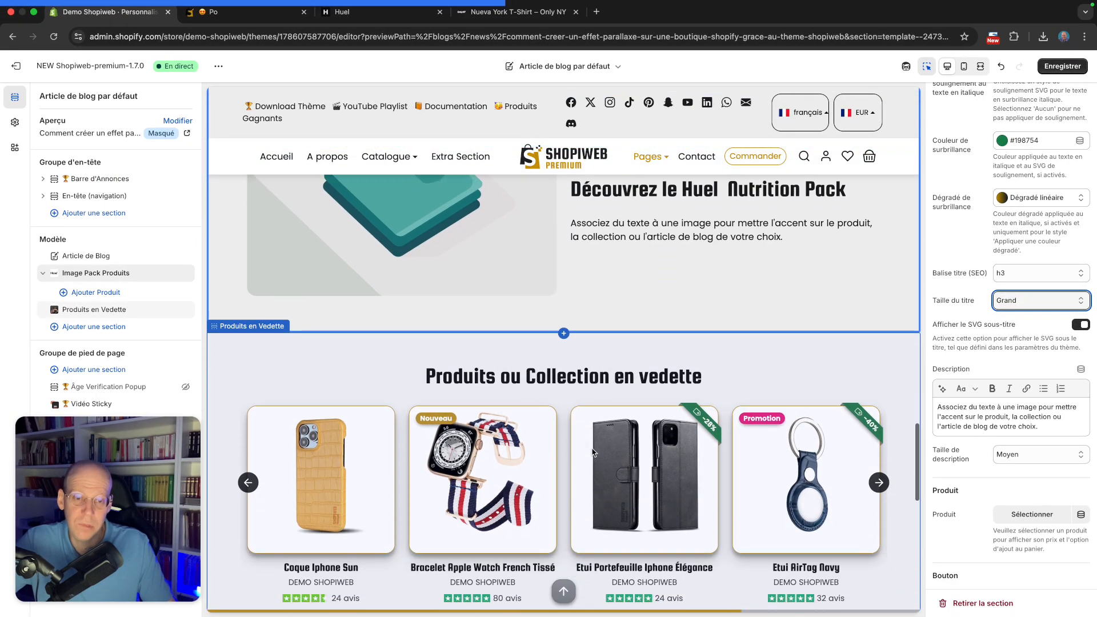
pyautogui.scroll(-3, 592, 450)
# Turn off the subtitle SVG display for the section
pyautogui.scroll(10, 593, 450)
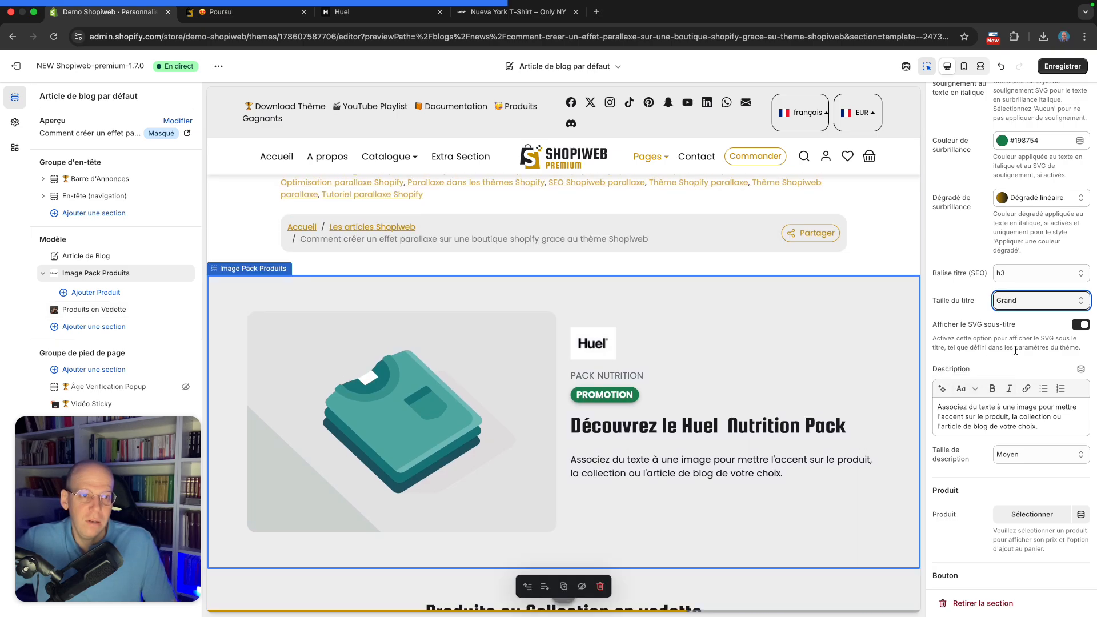
pyautogui.click(1080, 324)
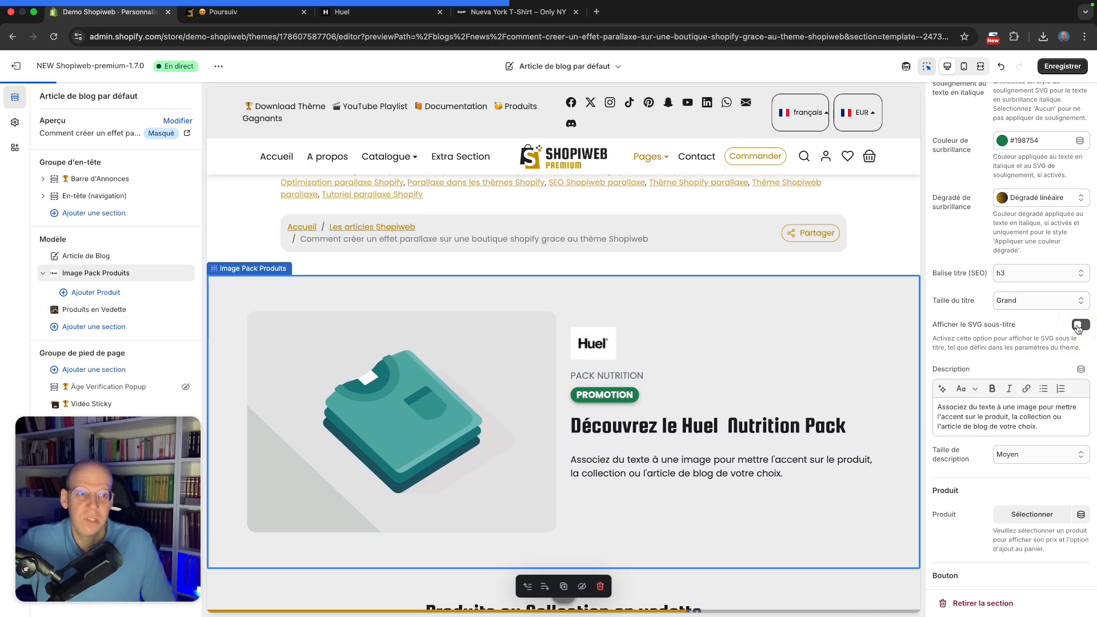
# Replace the section description with "Un pack complet nutritif comprenant :" and a bulleted list of the three Huel products x 12
pyautogui.scroll(-2, 1034, 331)
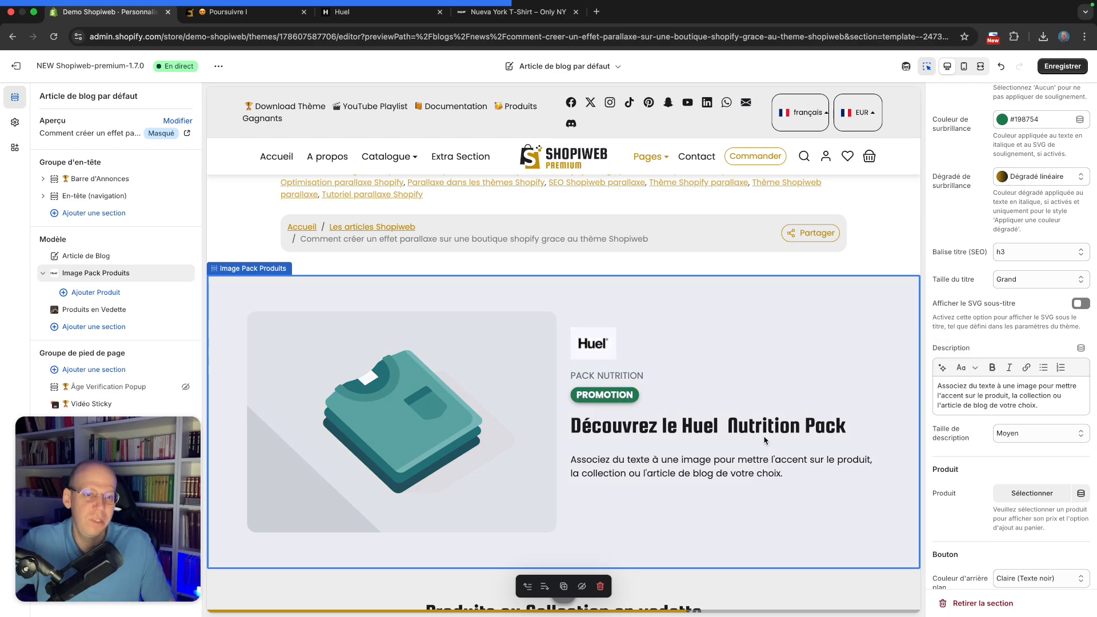
pyautogui.scroll(-1, 783, 438)
pyautogui.scroll(-5, 983, 392)
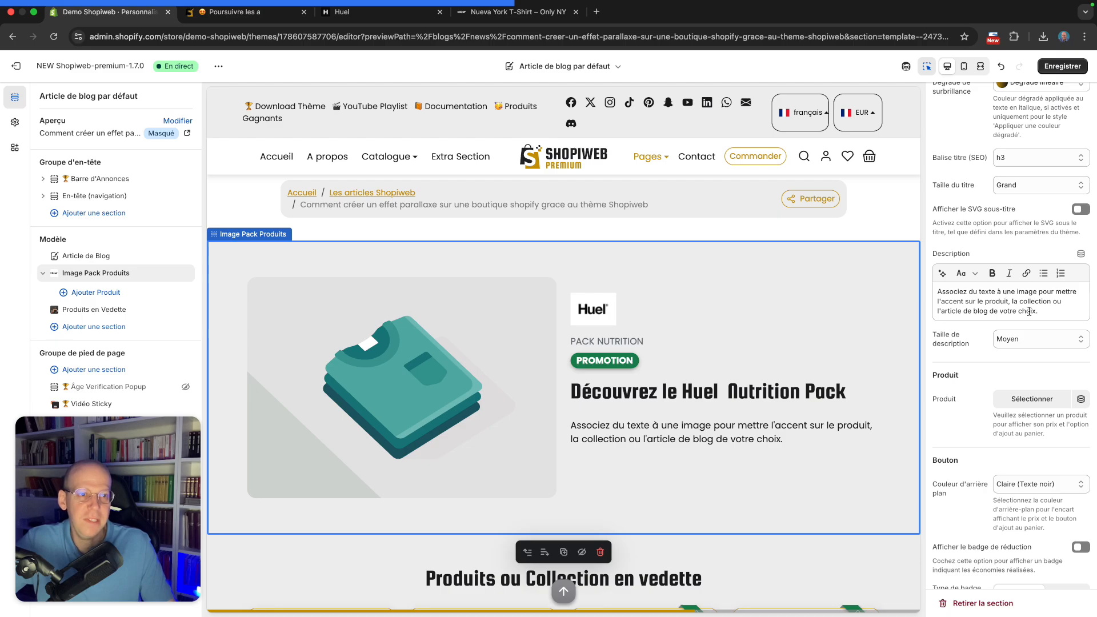
pyautogui.click(1062, 310)
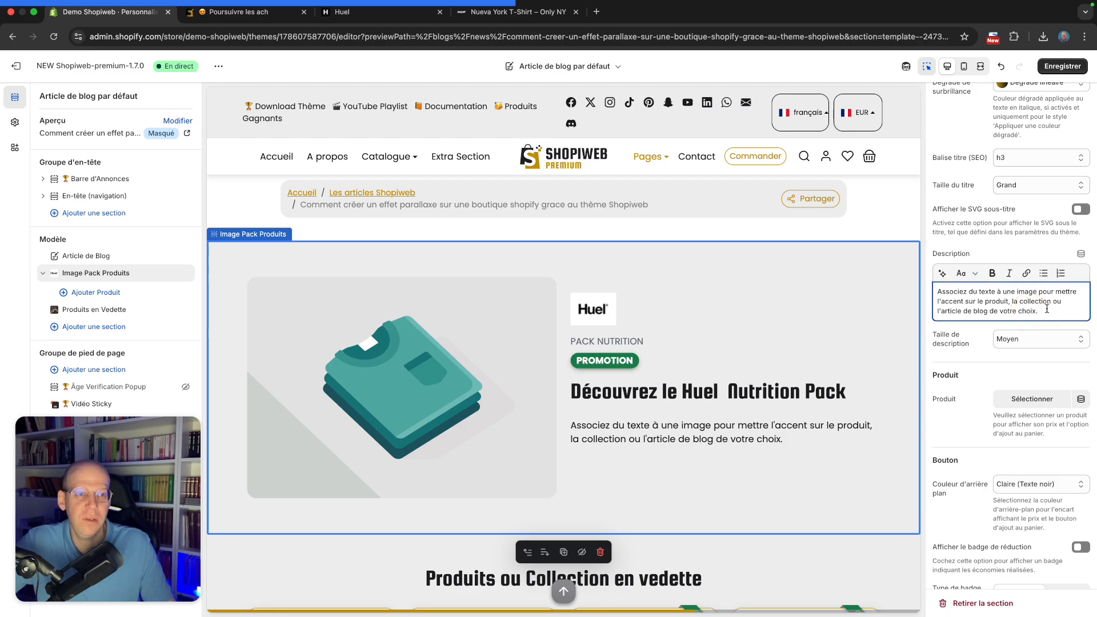
pyautogui.tripleClick(974, 303)
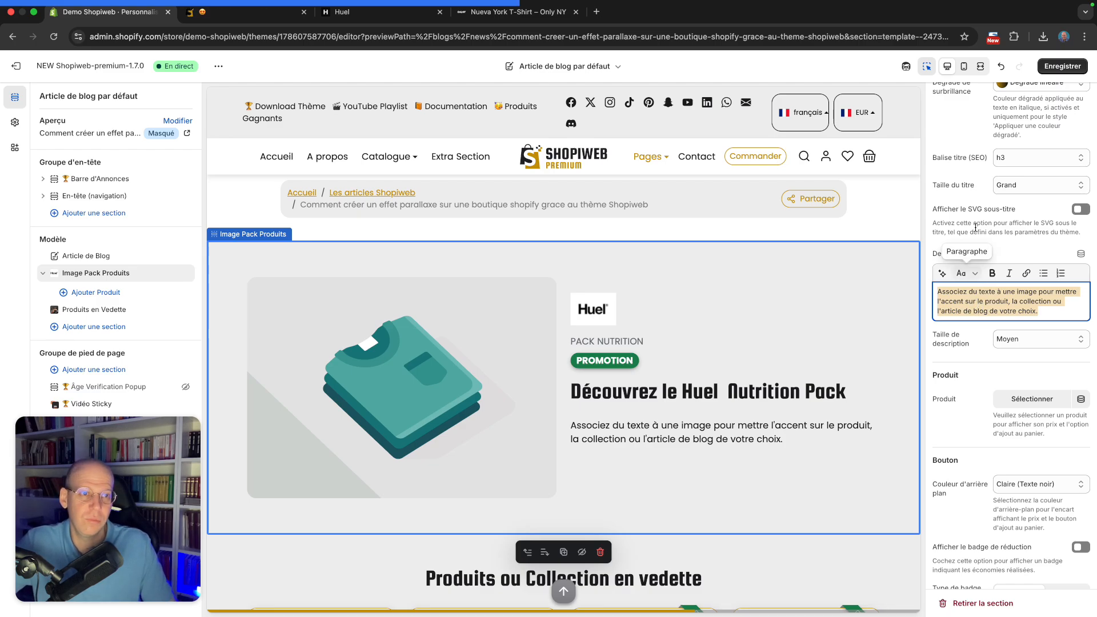
pyautogui.click(1021, 67)
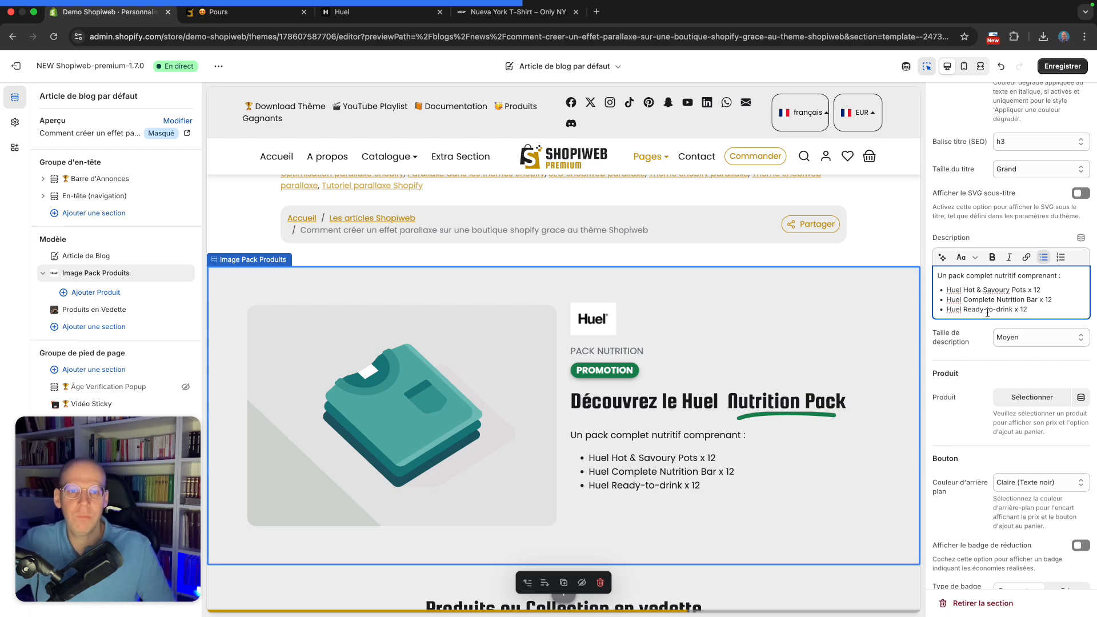
# Add the intro "Pas le temps de cuisiner ? Vos journées sont hyper chargées ?" at the start of the description
pyautogui.scroll(-2, 983, 327)
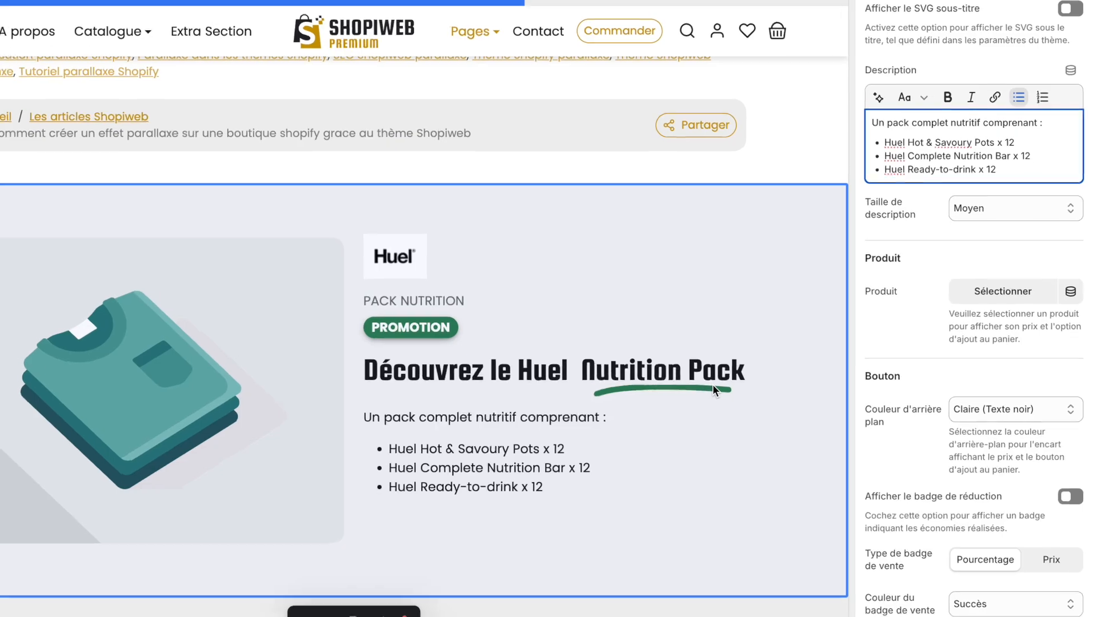
pyautogui.write('Pas le temps ')
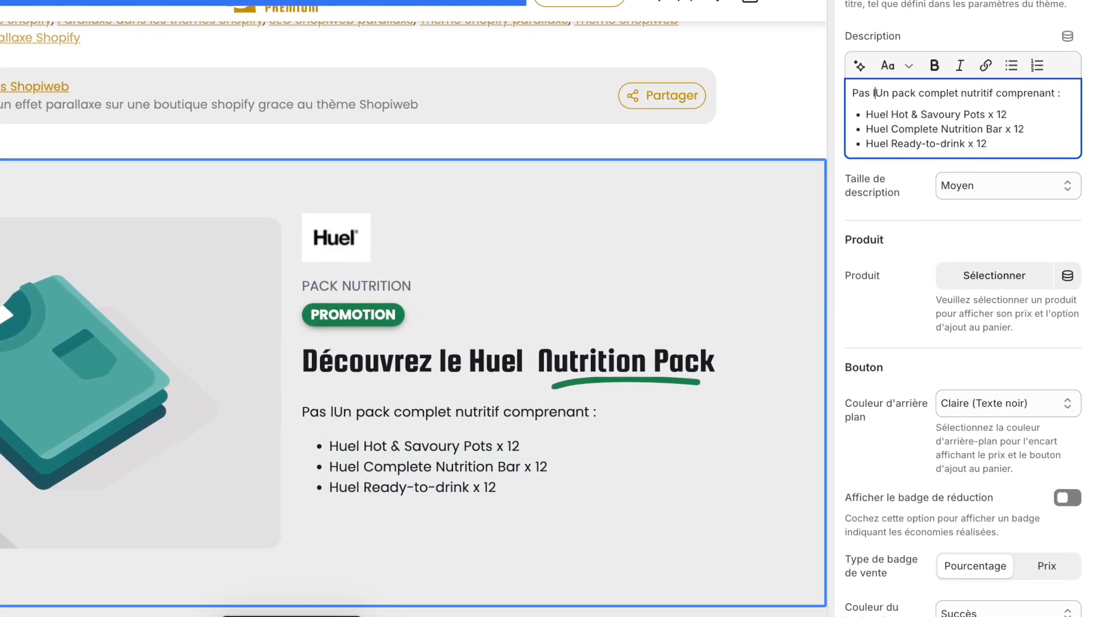
pyautogui.write('de cuisiner ? Vos journées sont hyper')
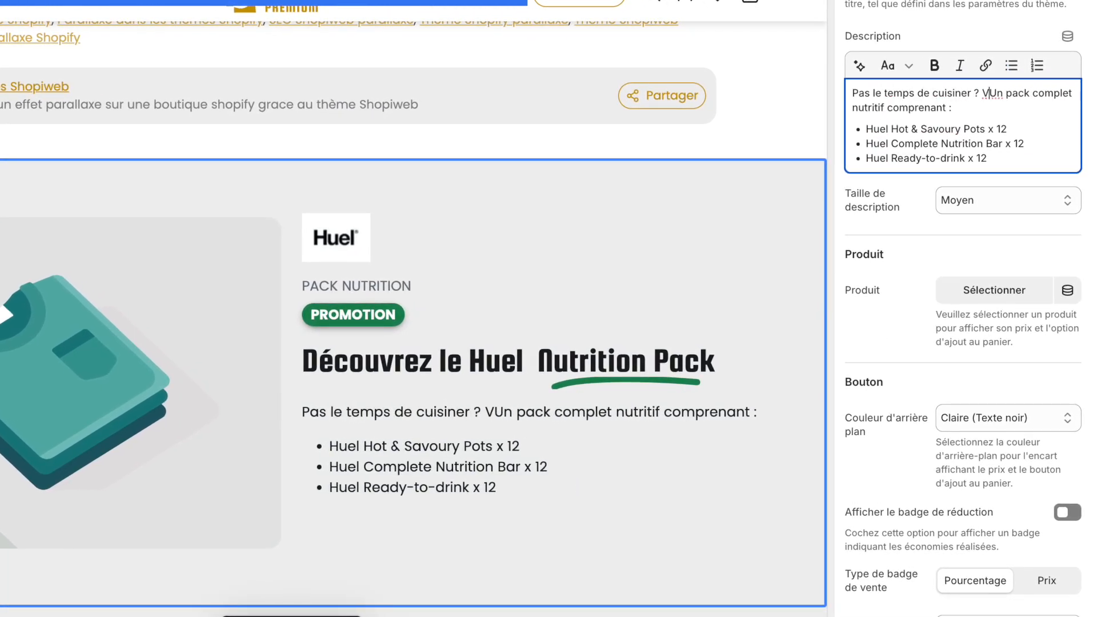
pyautogui.write(' chargées ? ')
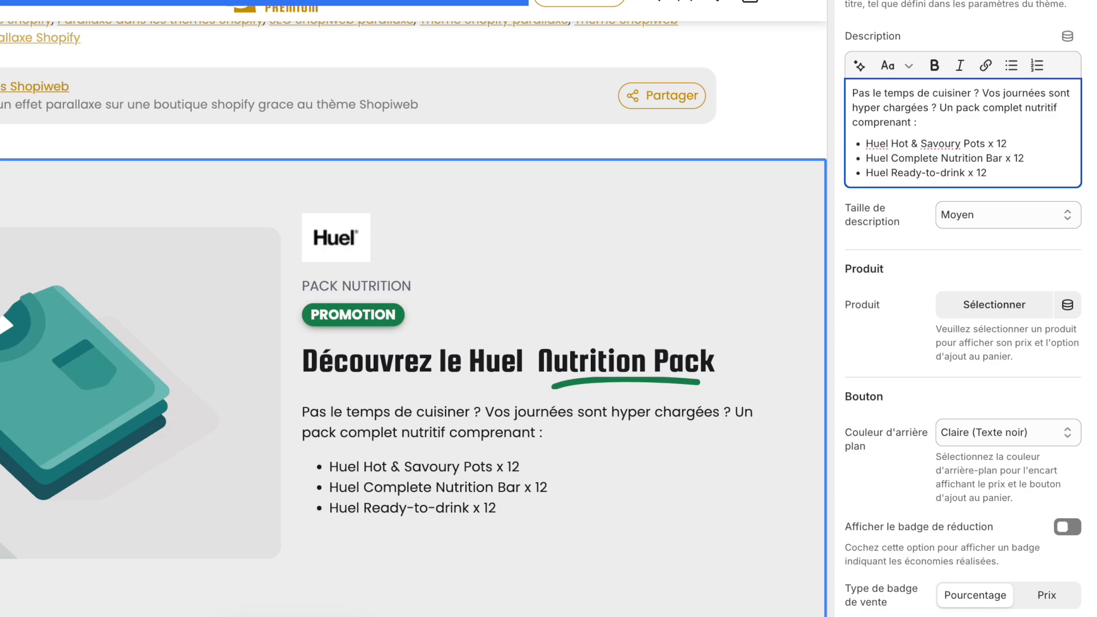
pyautogui.write('Dégustez enfin des repas bon et équi')
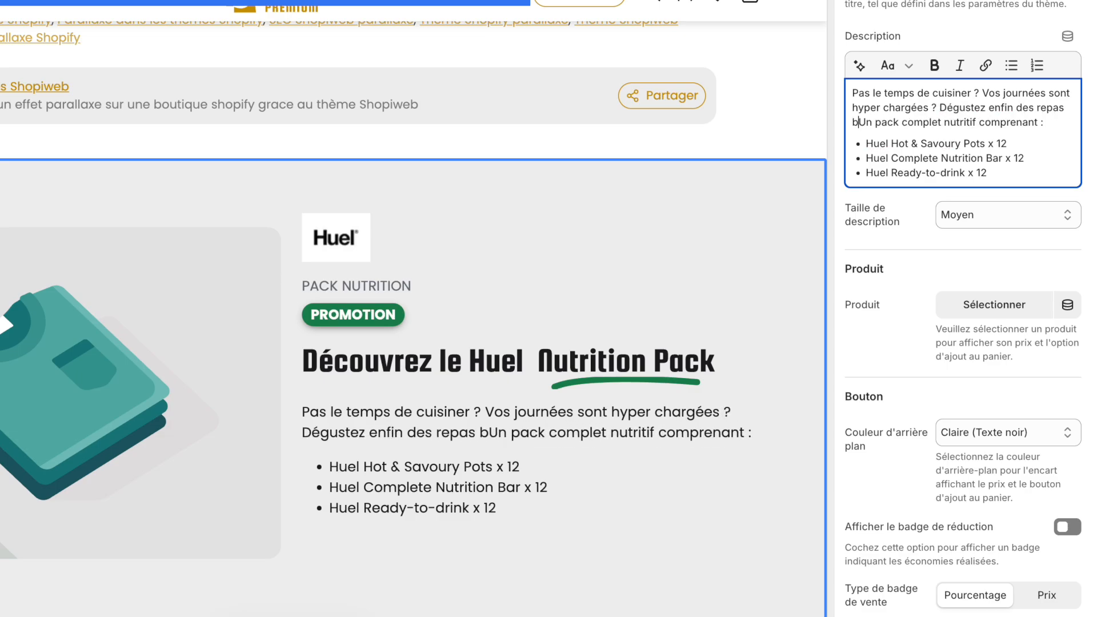
pyautogui.write('librés pr')
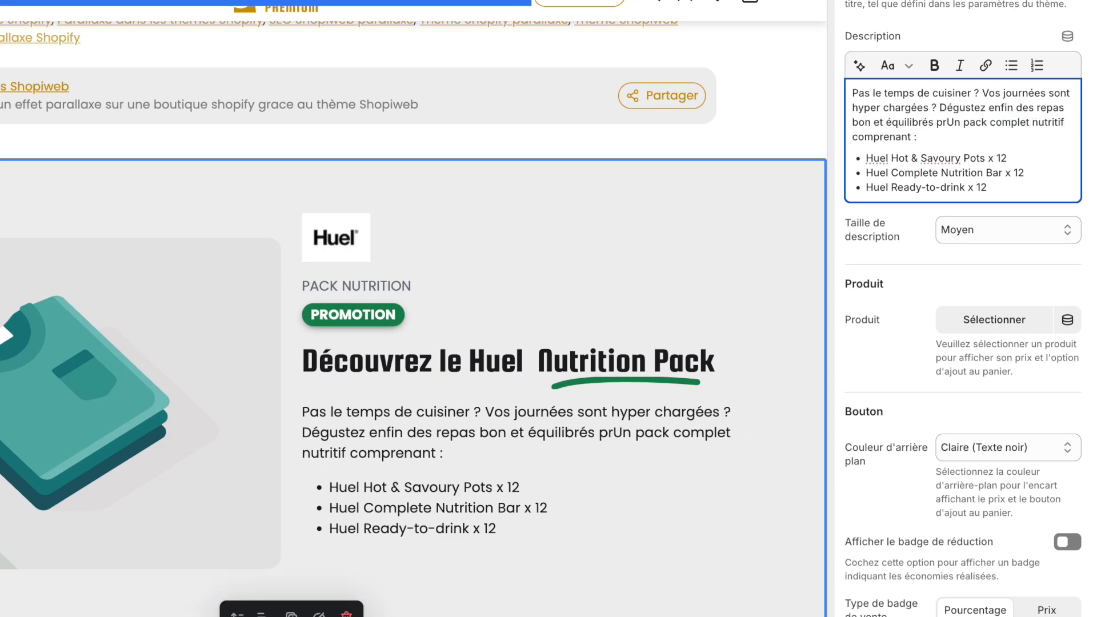
pyautogui.write('êts en moins de deux minutes')
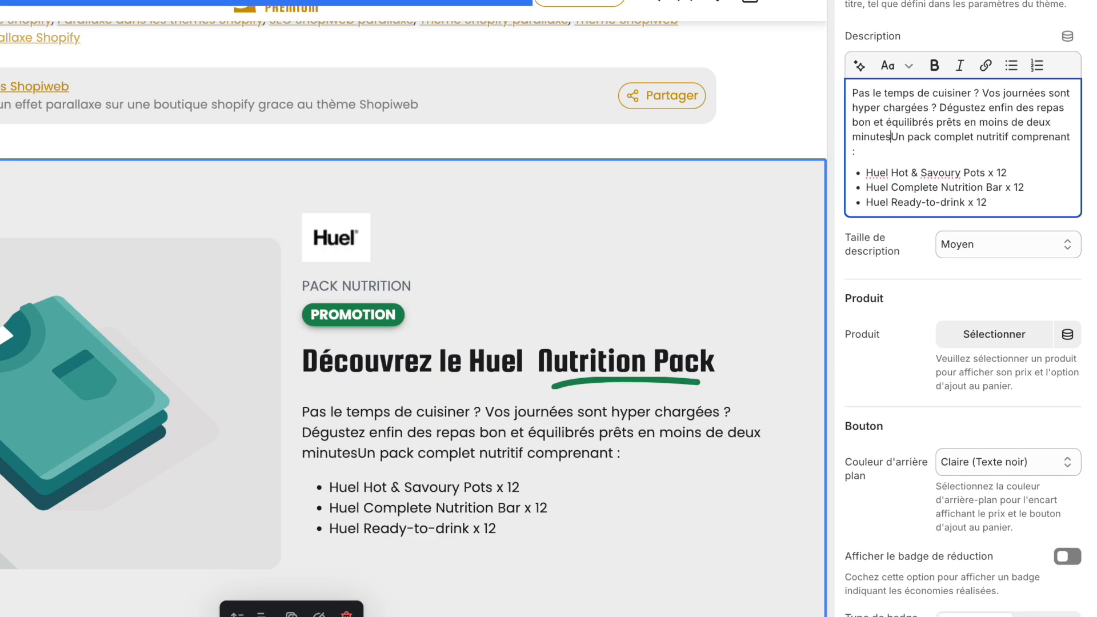
pyautogui.write(' ! En plus, ils sont approuvés pa')
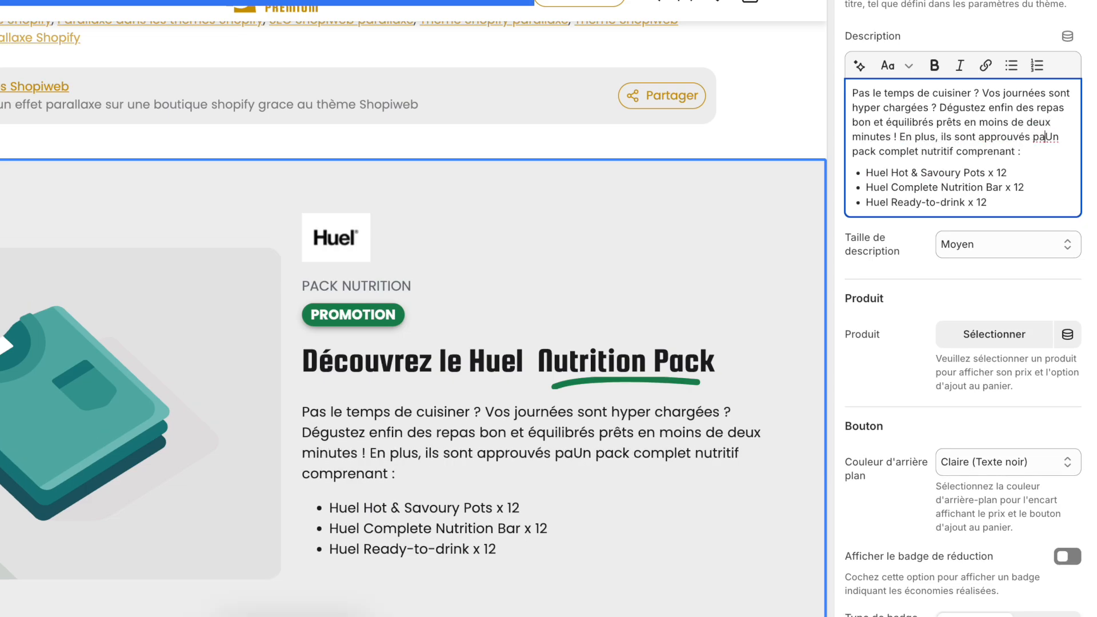
pyautogui.write('r des nutritionnistes')
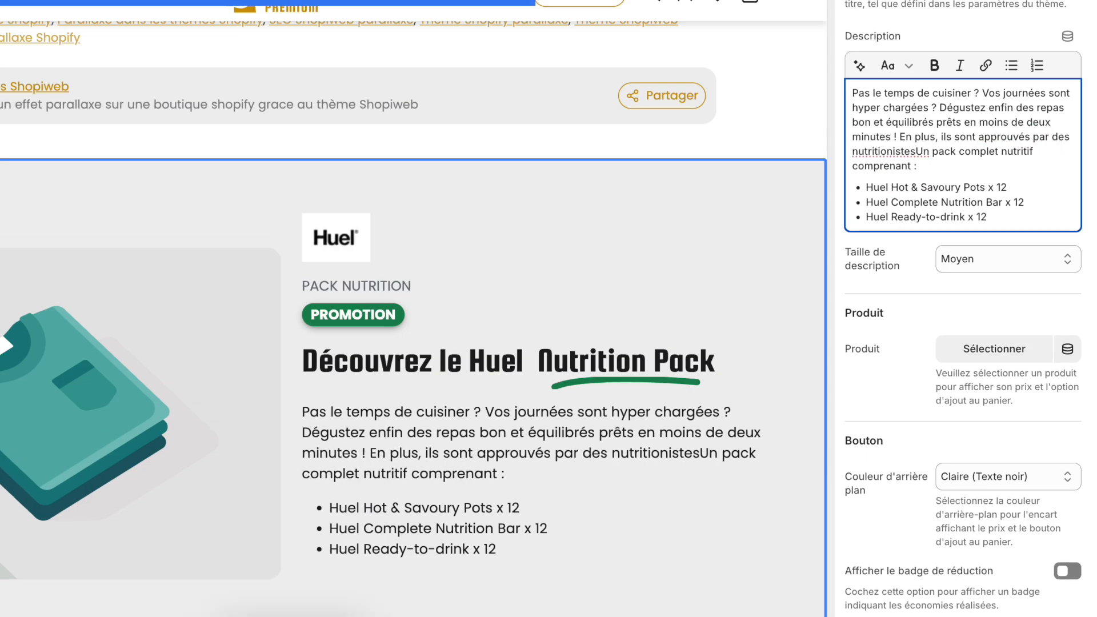
pyautogui.write('.')
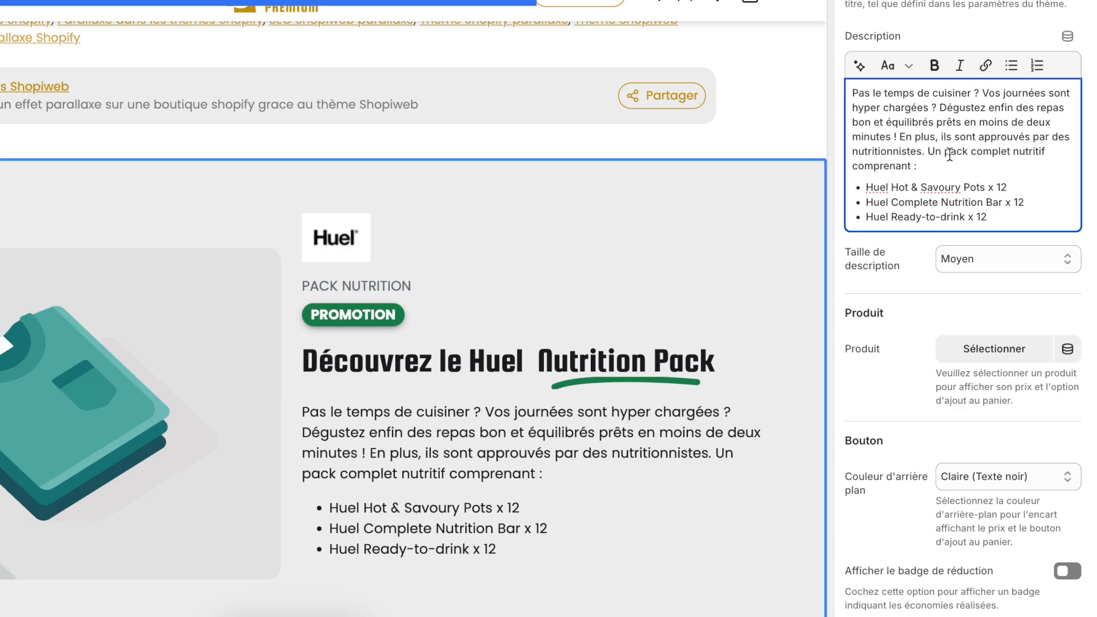
# Delete the pack list text and bullets from the description, and correct "bon" to "bons"
pyautogui.keyDown('shift'); pyautogui.click(1001, 215); pyautogui.keyUp('shift')
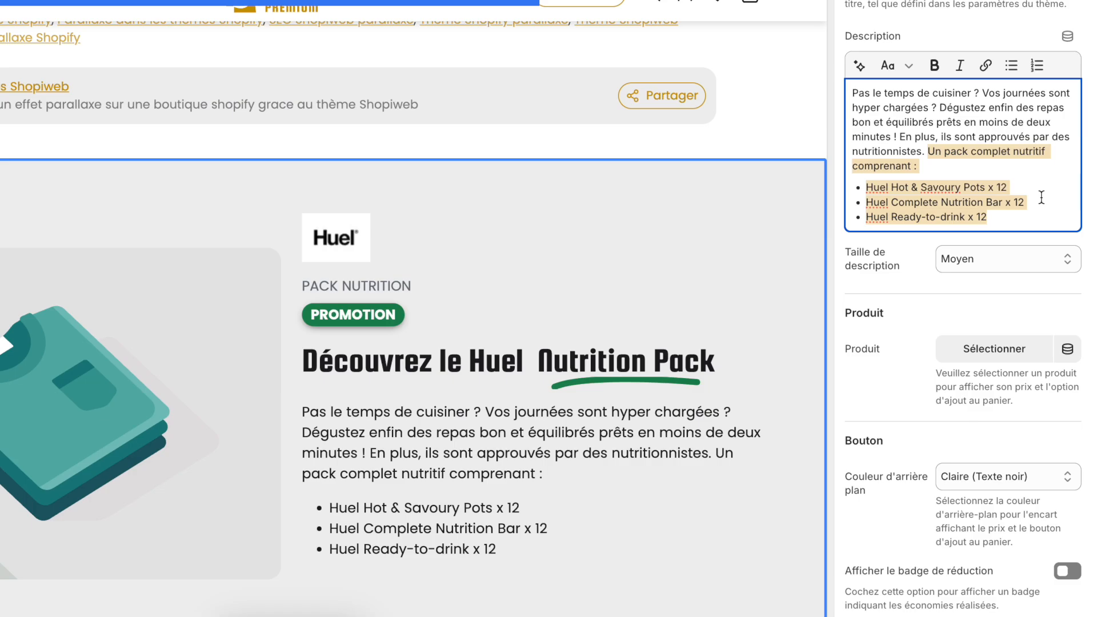
pyautogui.press('BackSpace')
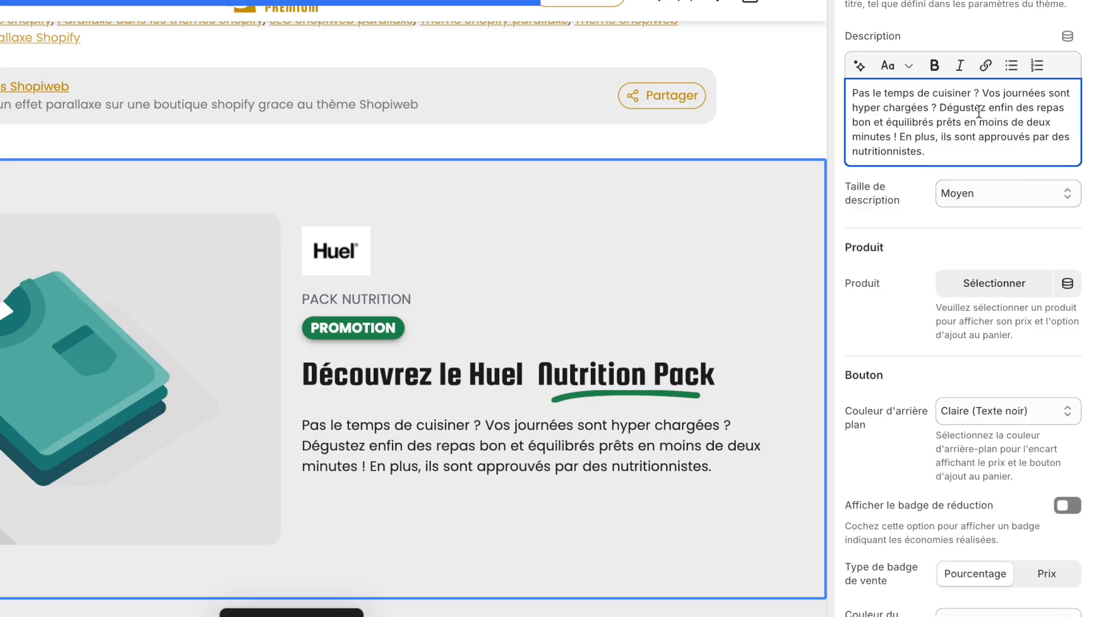
pyautogui.scroll(1, 972, 112)
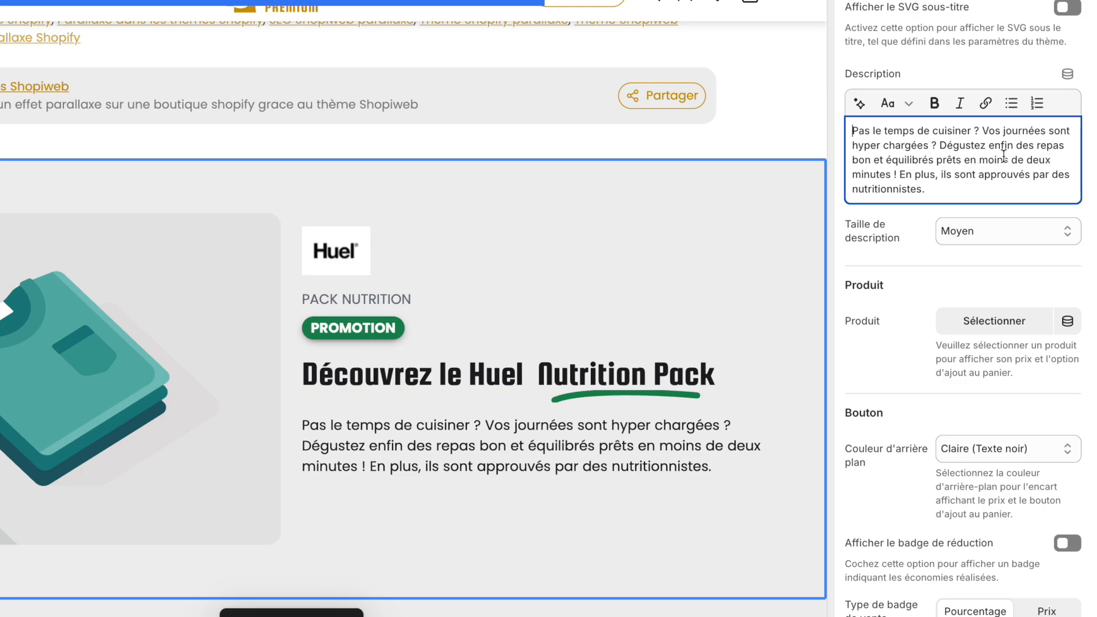
pyautogui.click(869, 162)
pyautogui.write('s')
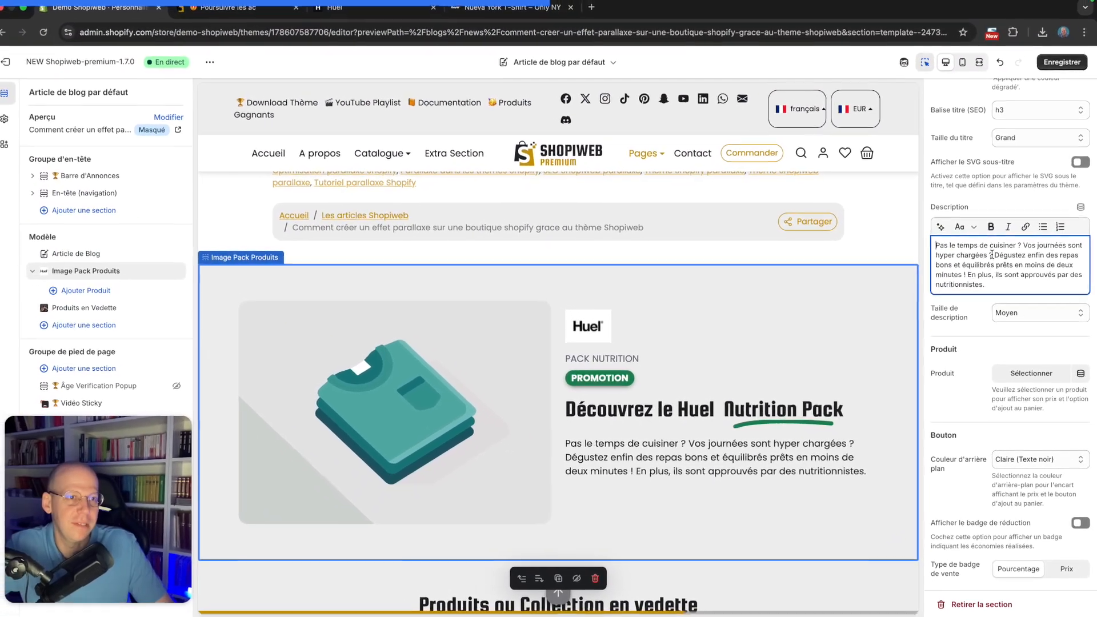
# Make the intro question "Pas le temps de cuisiner ? Vos journées sont hyper chargées ?" bold
pyautogui.keyDown('shift'); pyautogui.click(991, 255); pyautogui.keyUp('shift')
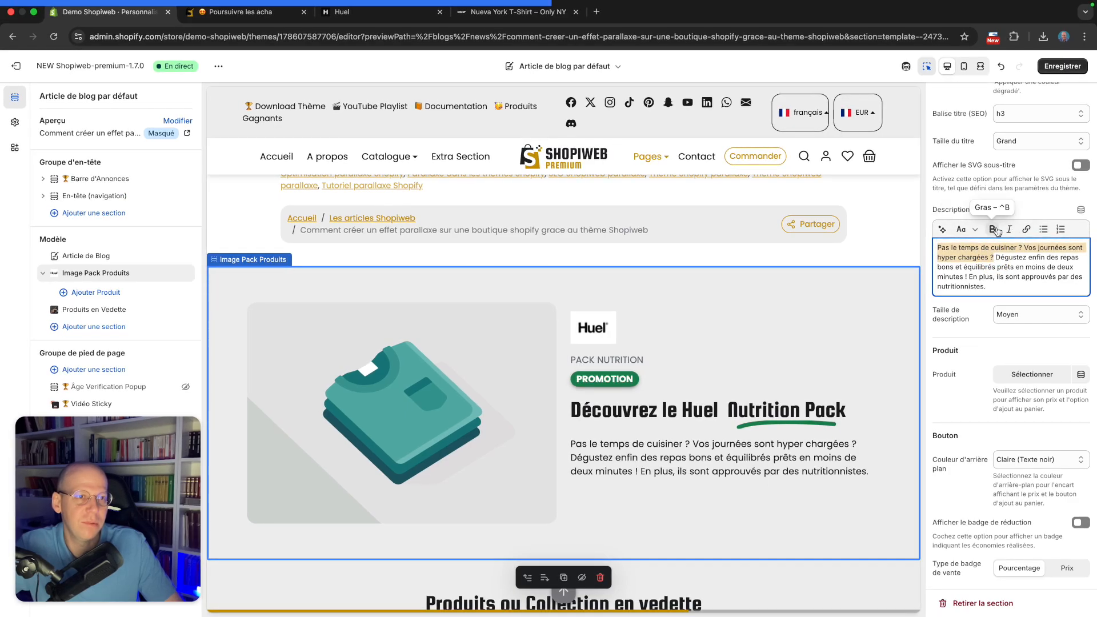
pyautogui.click(996, 231)
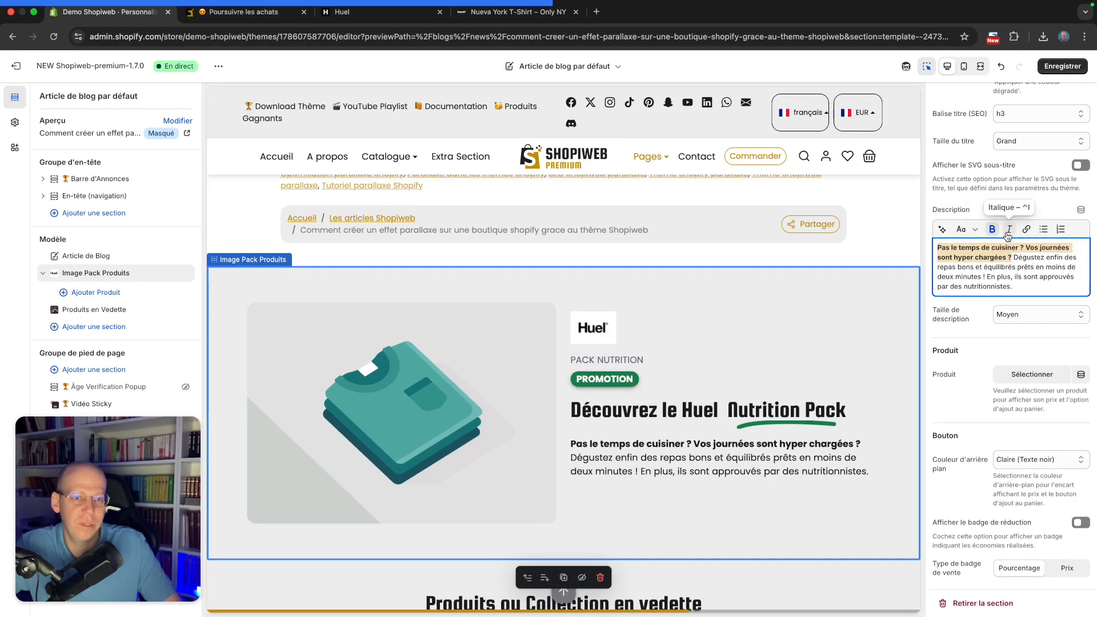
pyautogui.click(1041, 282)
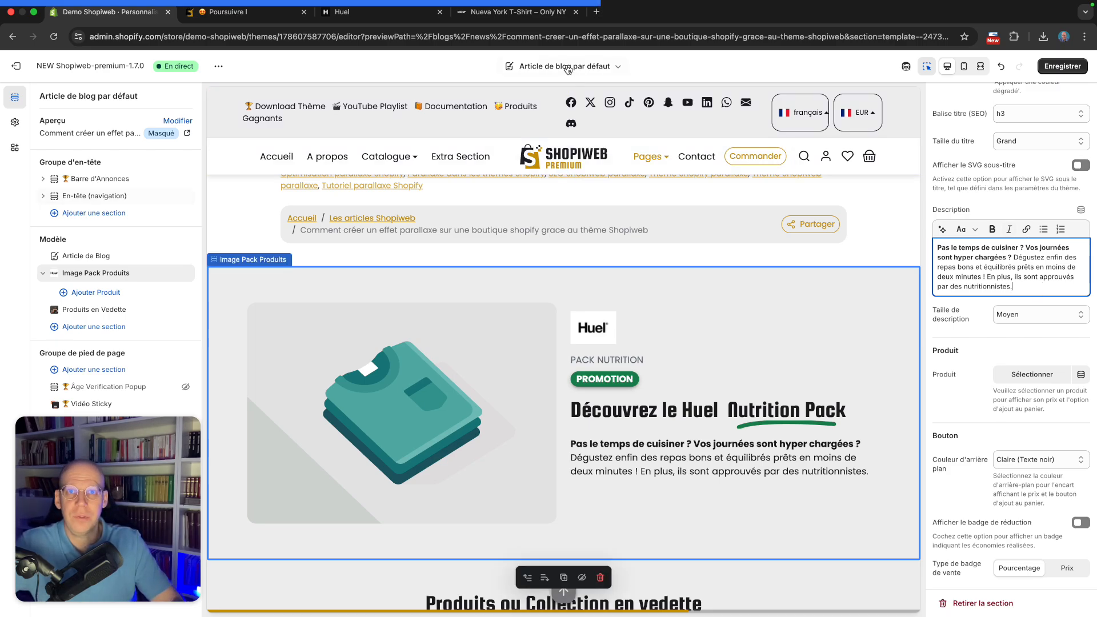
# Browse the Huel website's Hot & Savoury Pots product page and its description for inspiration
pyautogui.click(352, 12)
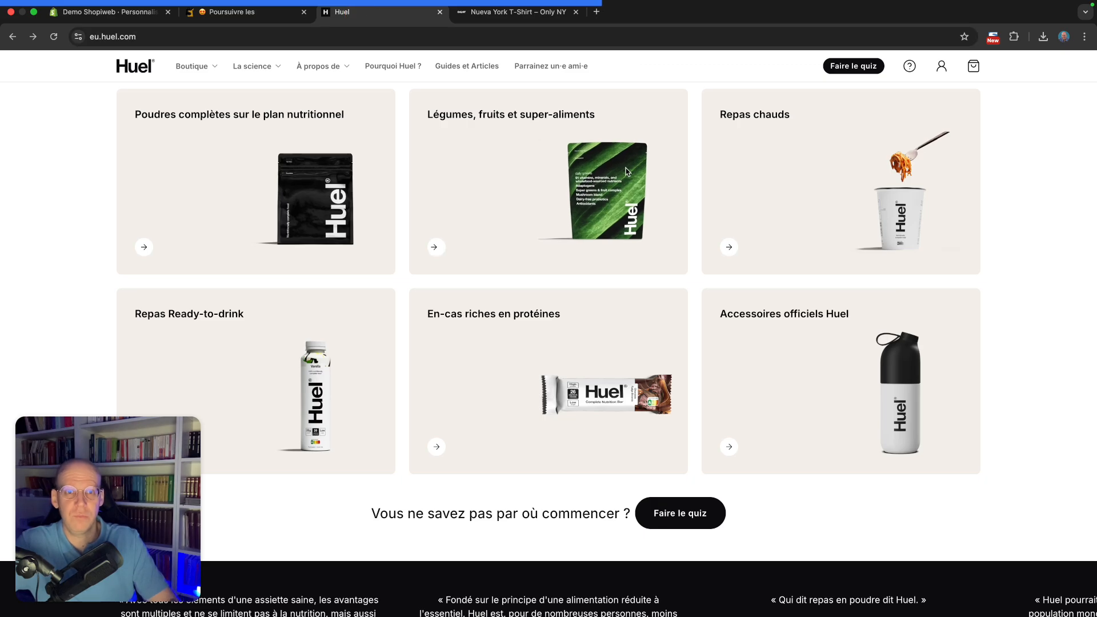
pyautogui.click(805, 199)
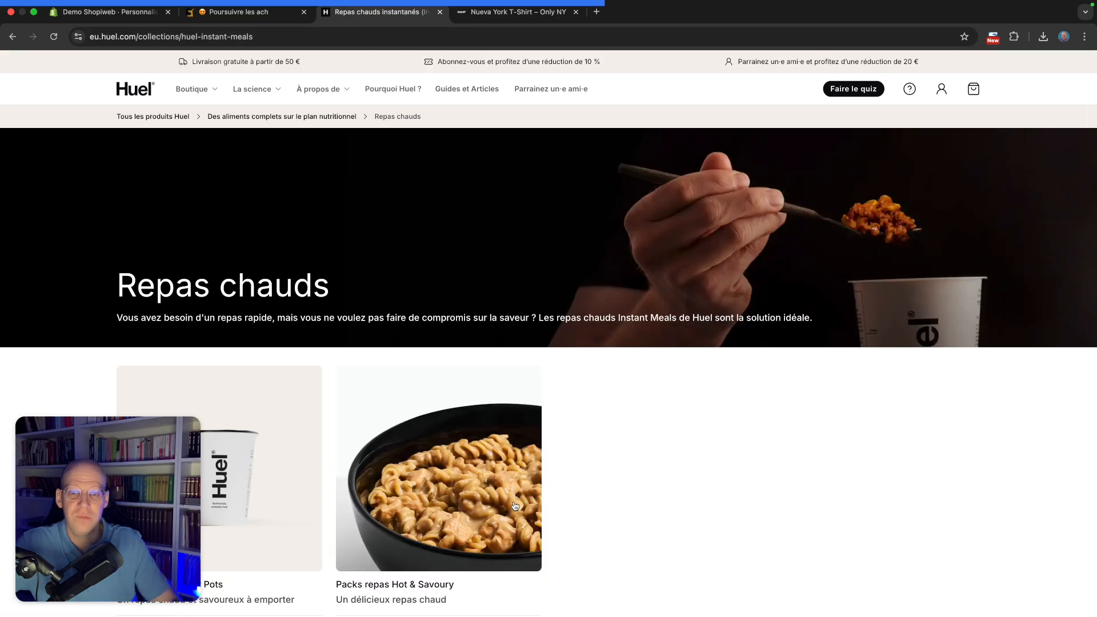
pyautogui.click(268, 470)
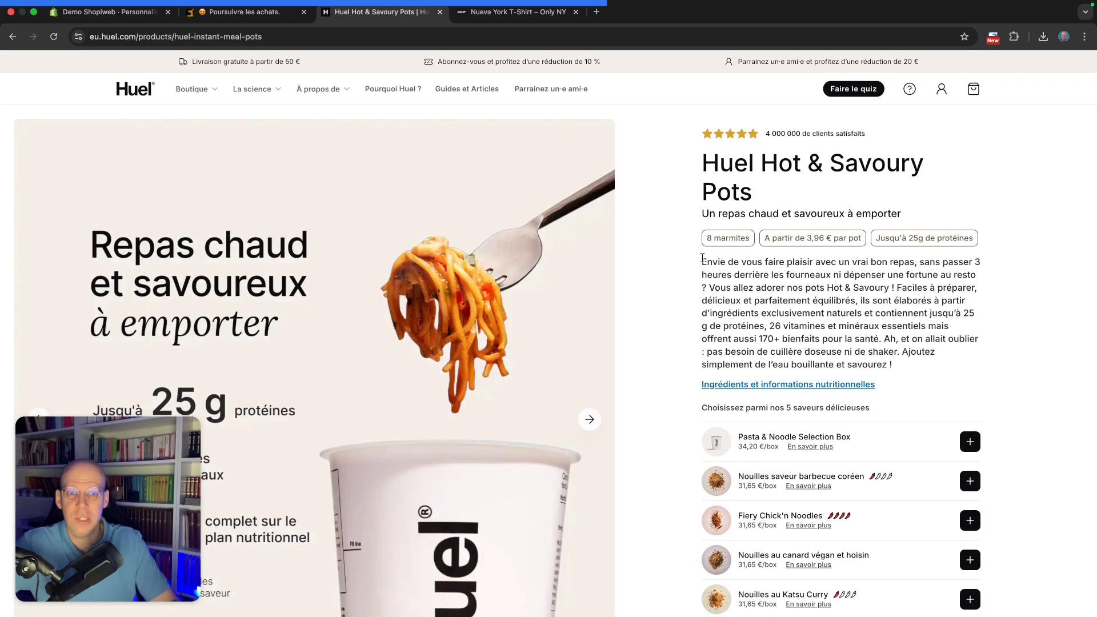
pyautogui.moveTo(701, 261); pyautogui.dragTo(910, 363)
pyautogui.click(910, 363)
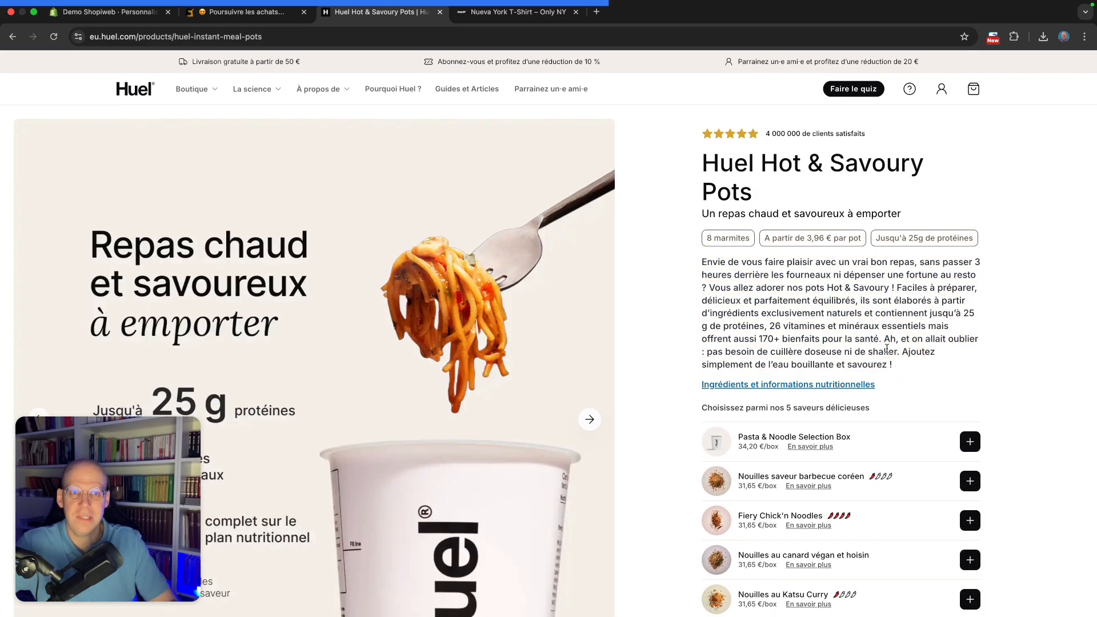
pyautogui.scroll(-15, 888, 351)
pyautogui.scroll(-20, 889, 354)
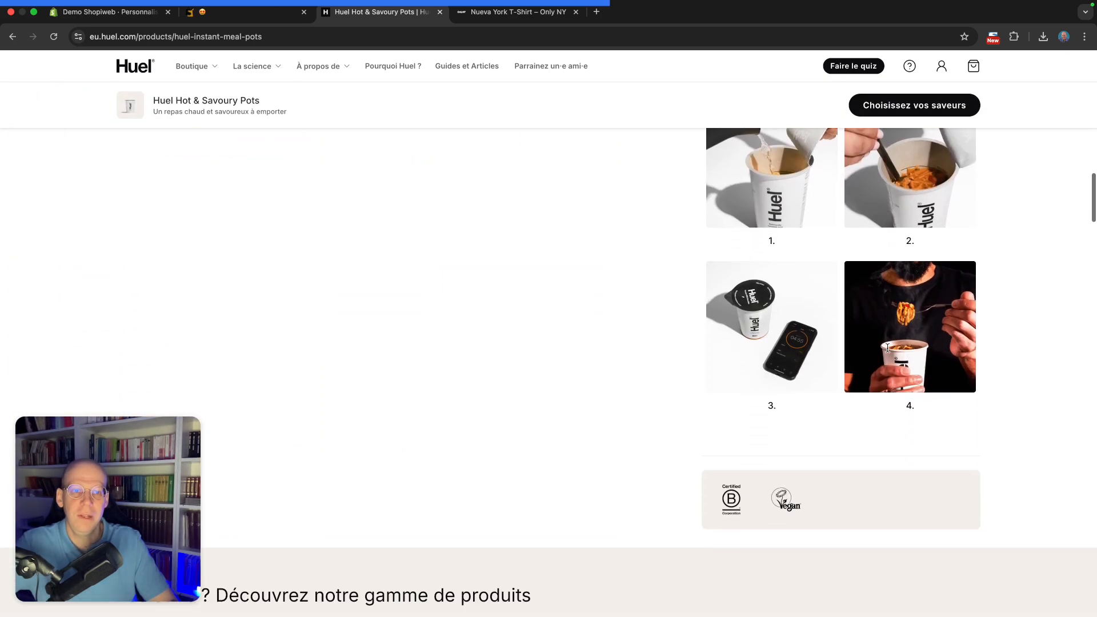
pyautogui.scroll(-6, 888, 351)
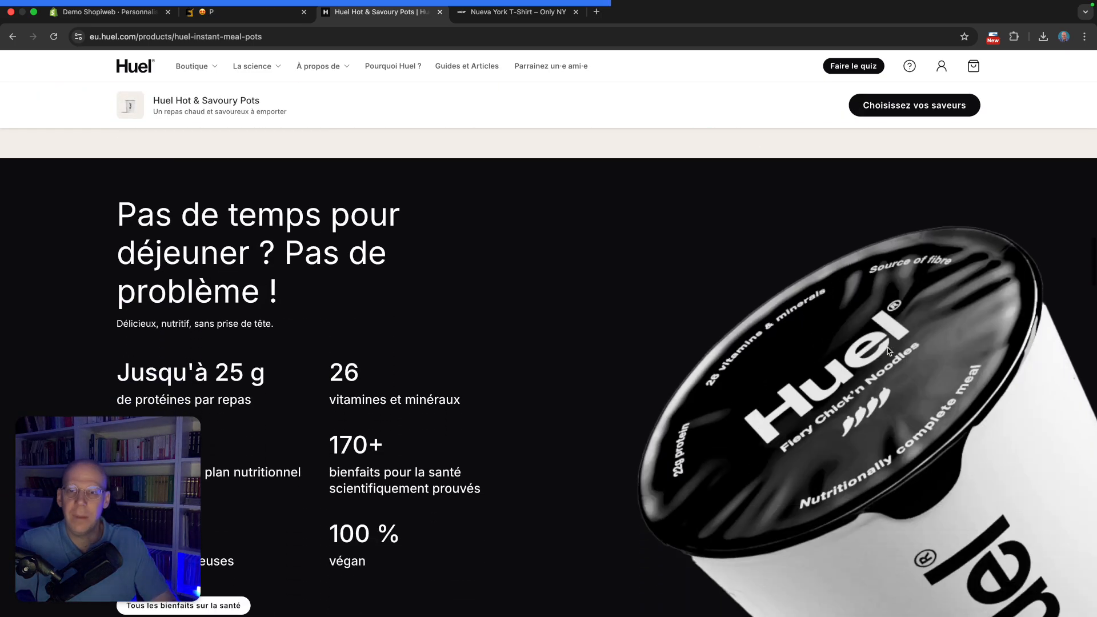
pyautogui.scroll(-12, 888, 351)
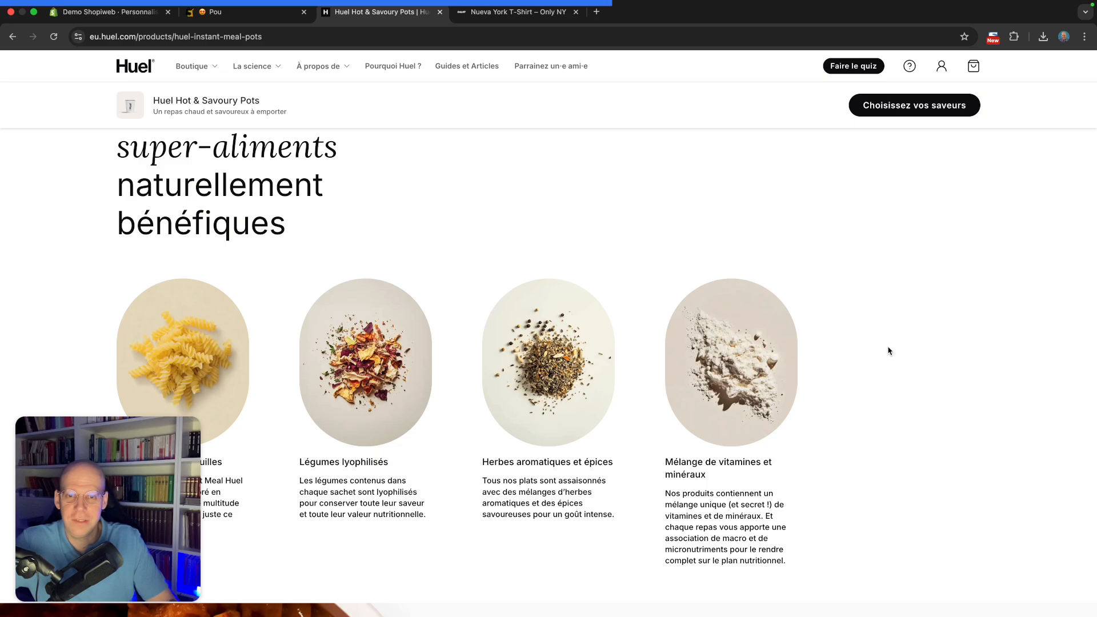
pyautogui.scroll(20, 889, 345)
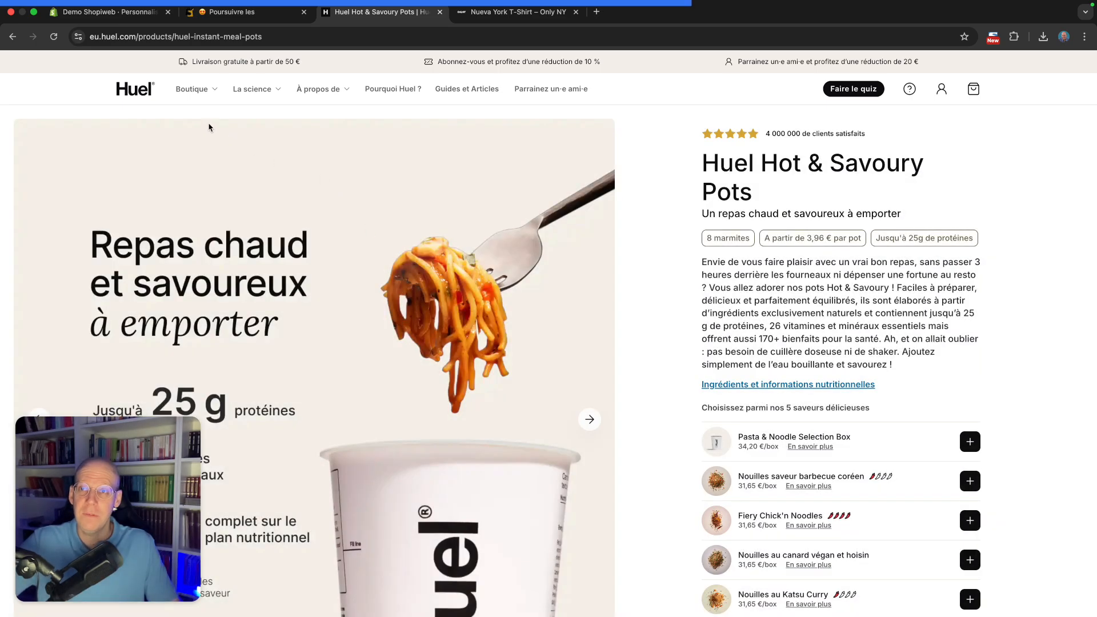
# Back in the theme editor, set the description size to Grand
pyautogui.click(108, 12)
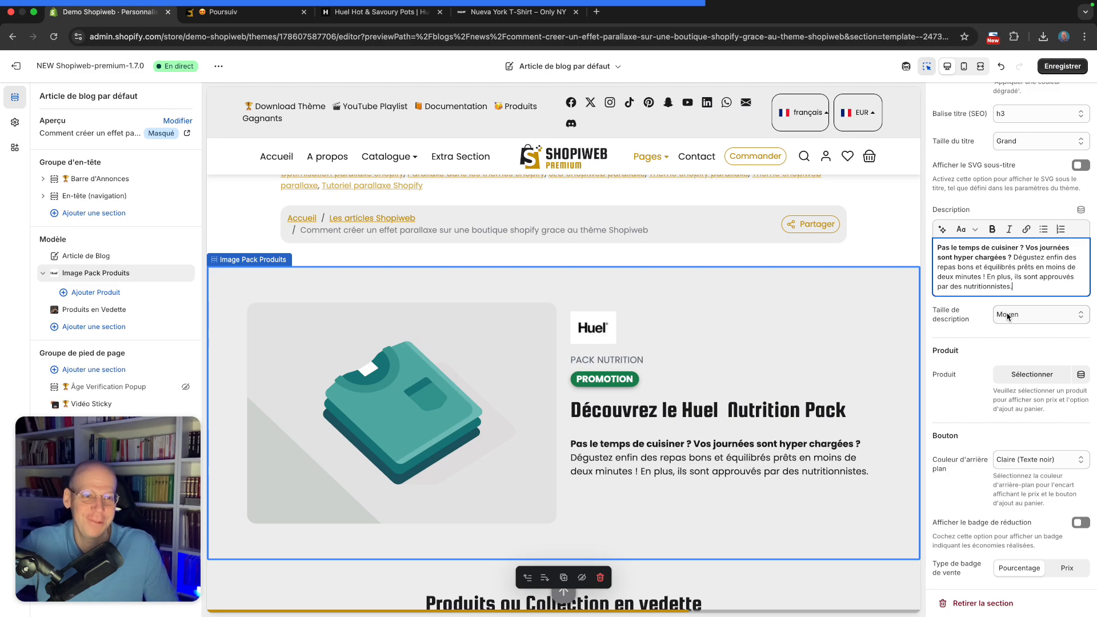
pyautogui.click(972, 316)
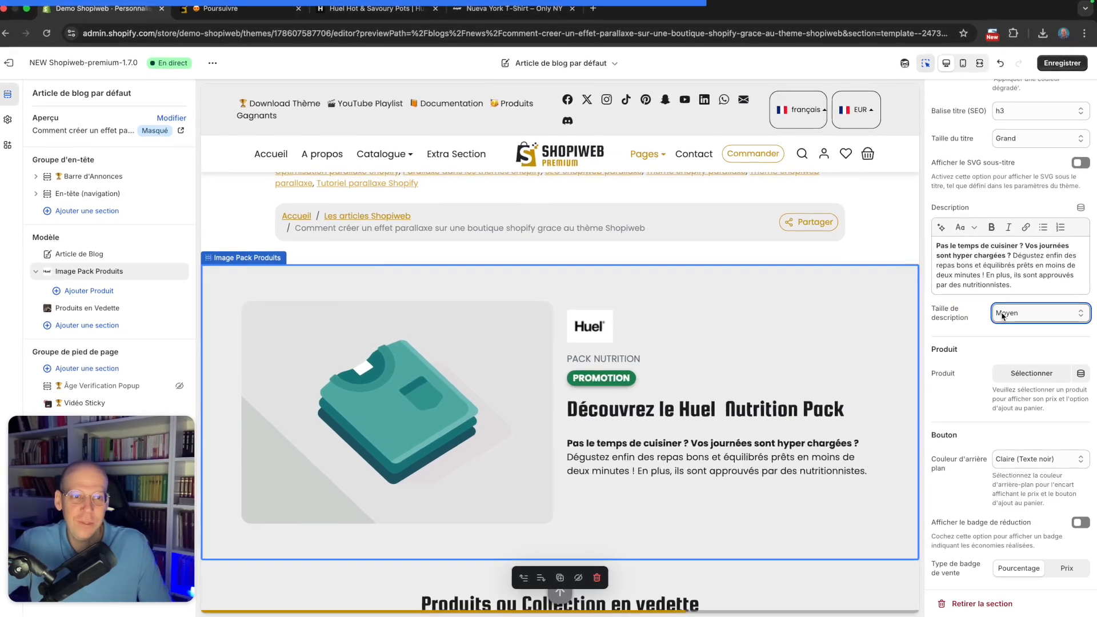
pyautogui.click(1016, 314)
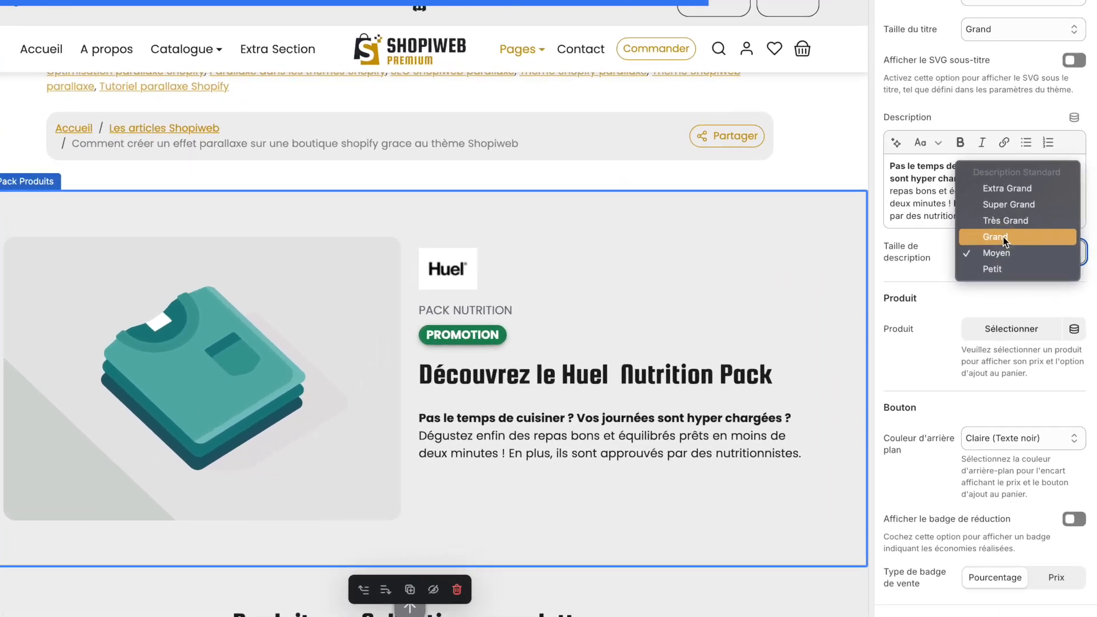
pyautogui.click(1019, 293)
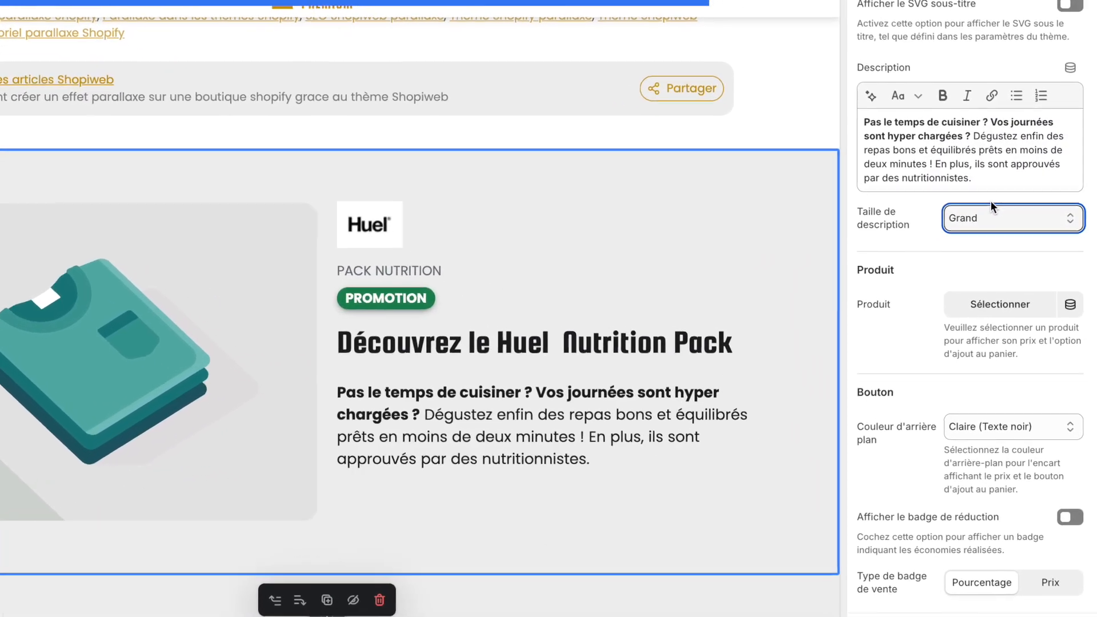
# Select Huel Nutrition Pack as the section's product
pyautogui.scroll(-3, 944, 206)
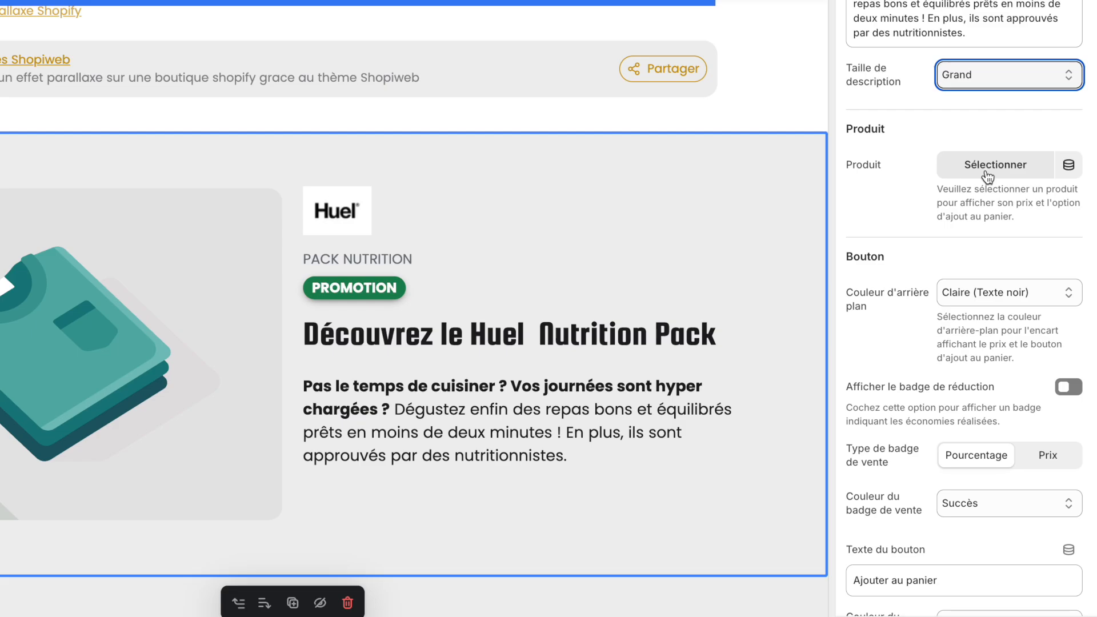
pyautogui.click(986, 173)
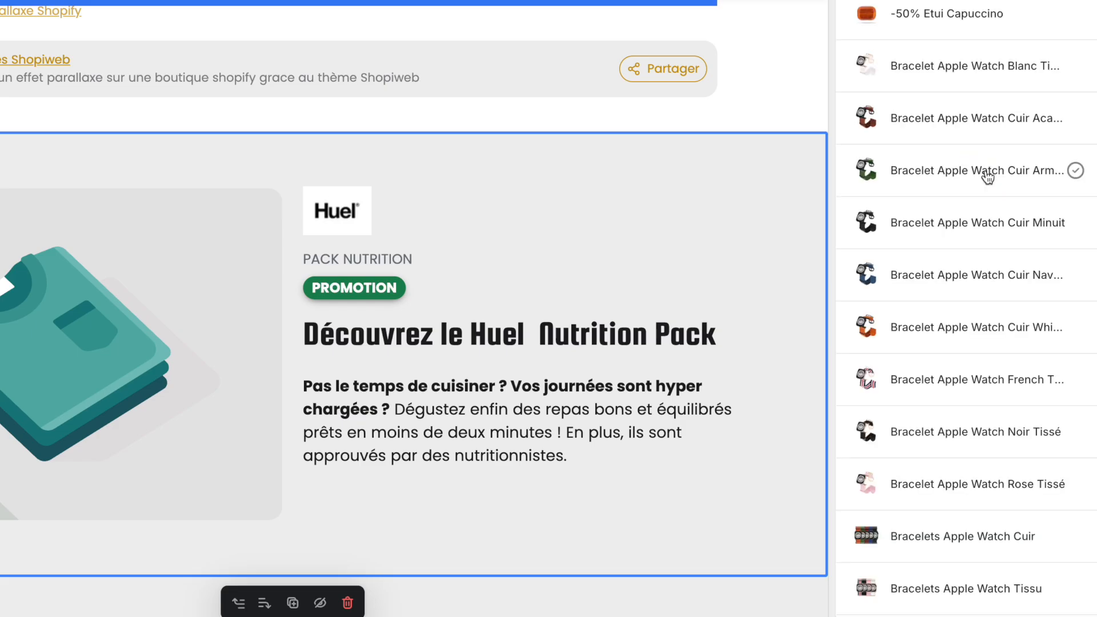
pyautogui.scroll(-15, 954, 114)
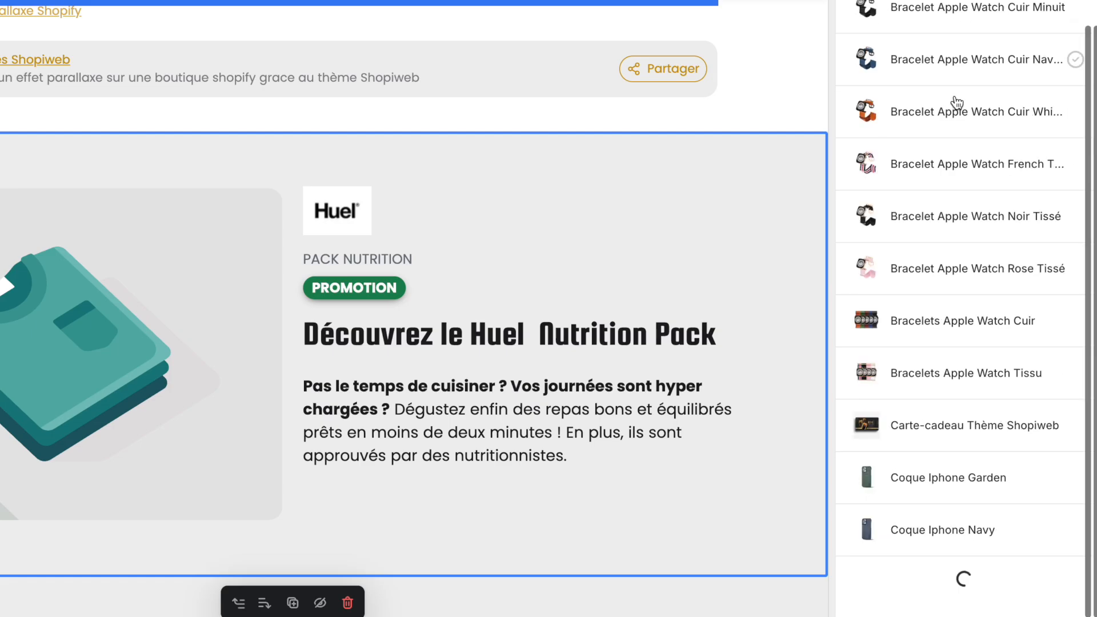
pyautogui.scroll(-15, 938, 223)
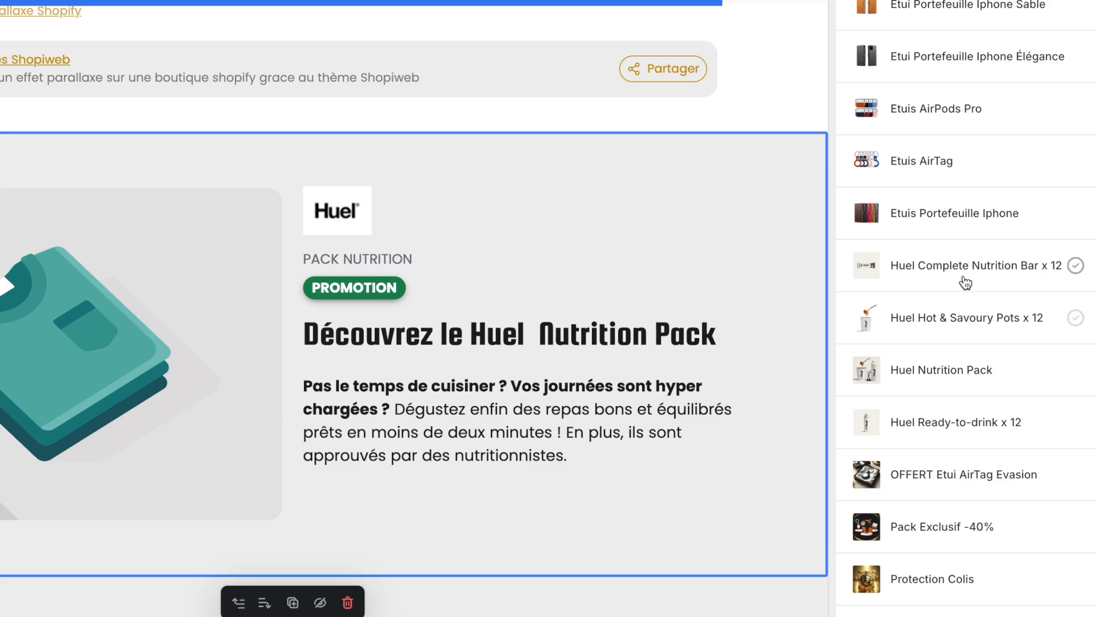
pyautogui.click(922, 373)
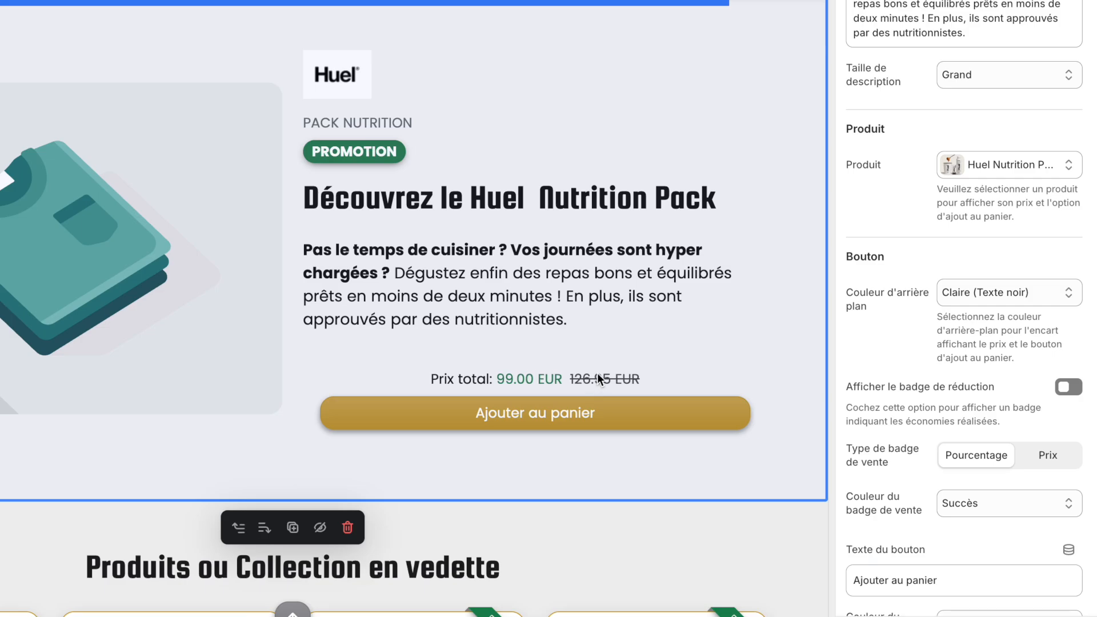
# Turn on the discount badge and set its badge type to Prix
pyautogui.scroll(-4, 927, 276)
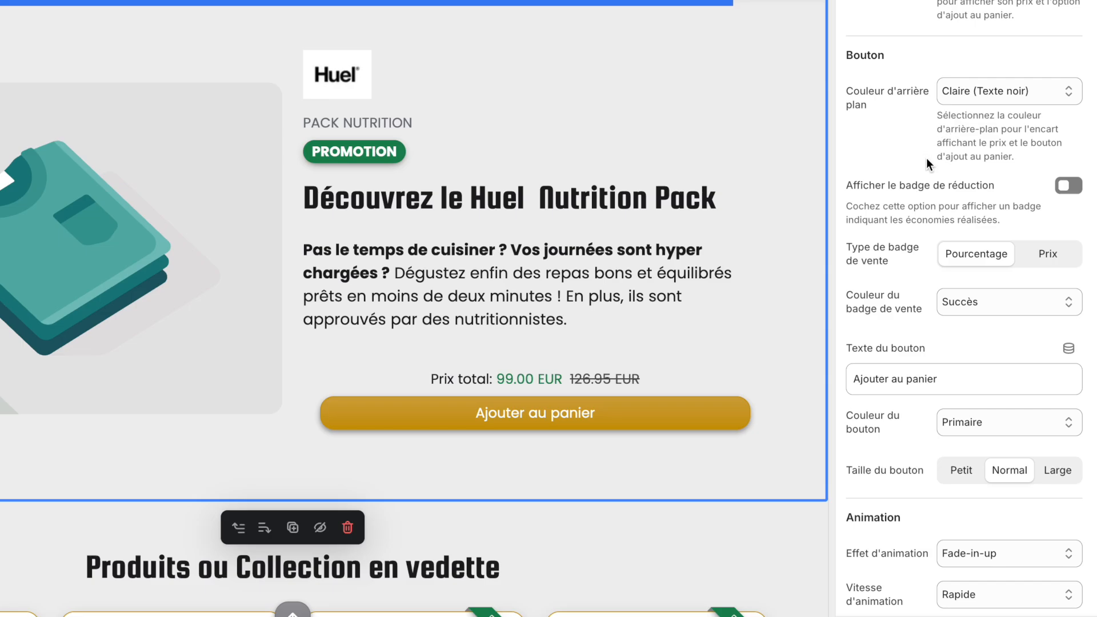
pyautogui.click(1066, 186)
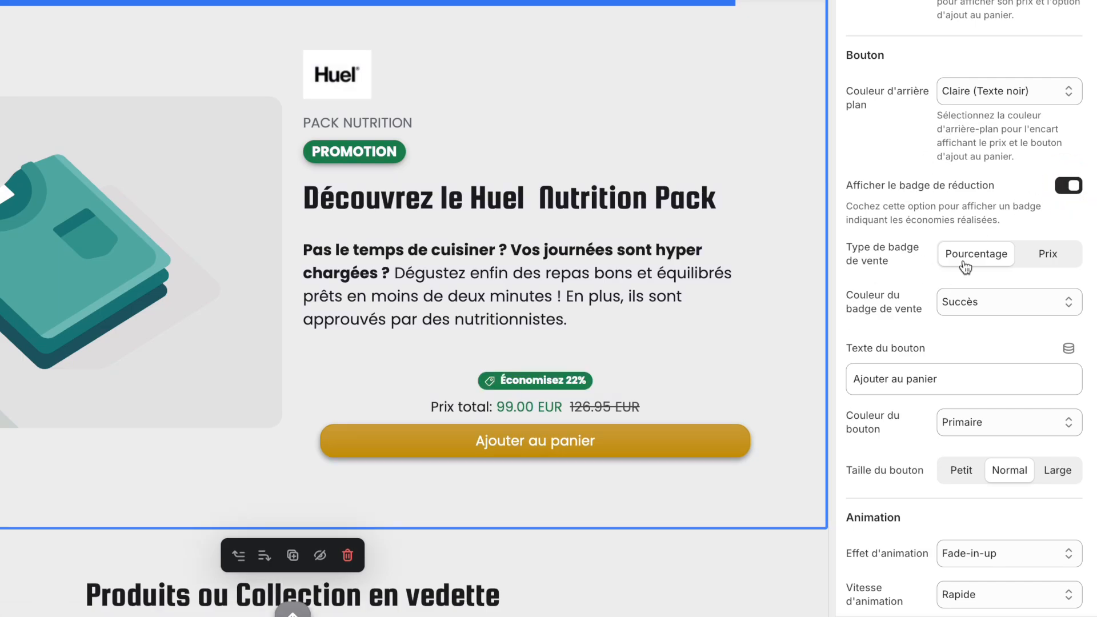
pyautogui.scroll(-1, 976, 194)
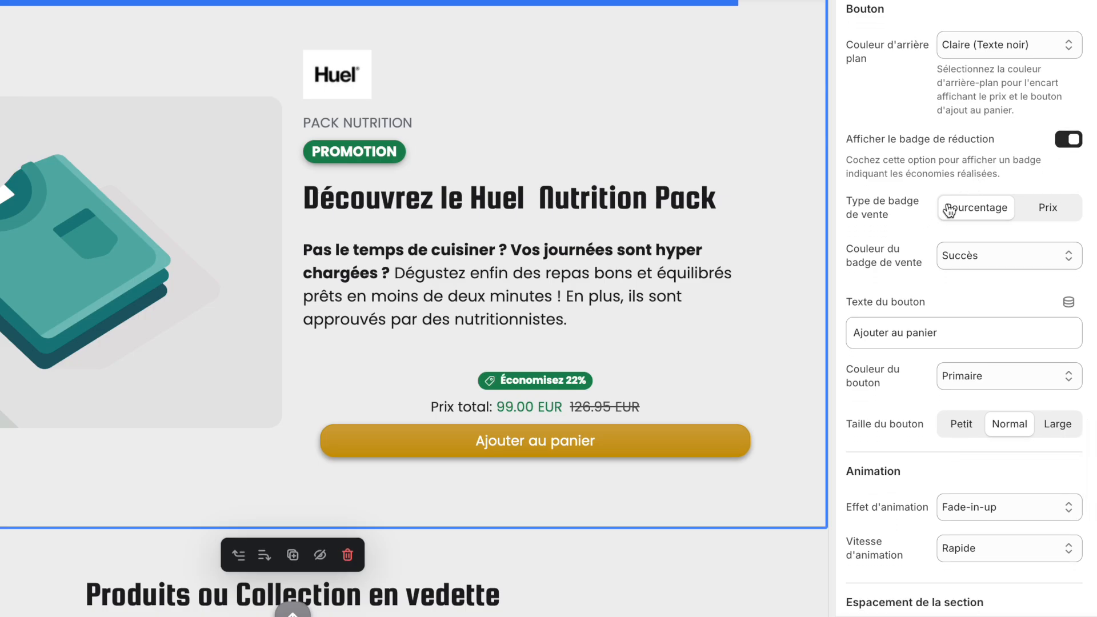
pyautogui.click(1043, 210)
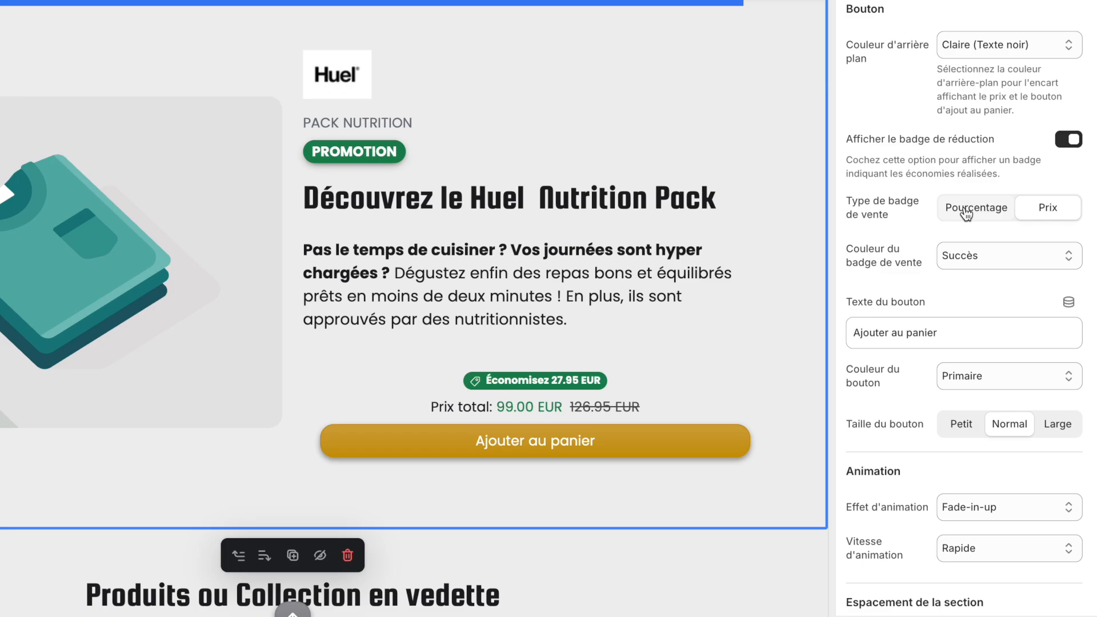
pyautogui.scroll(-1, 1024, 219)
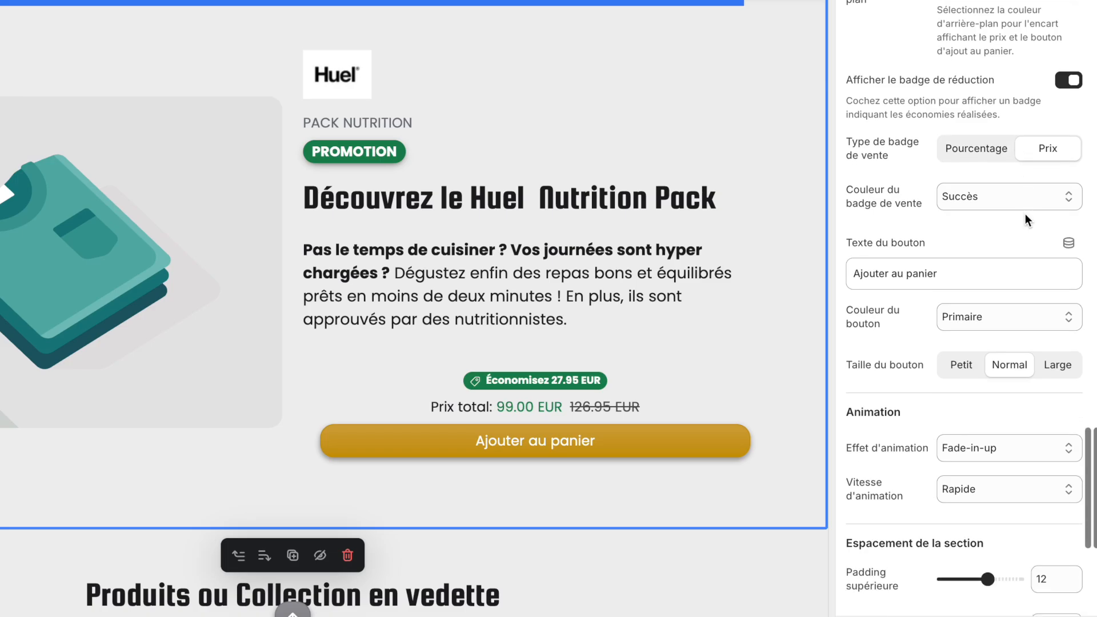
# Try the Danger colour for the sale badge, then switch it back to Succès
pyautogui.click(970, 195)
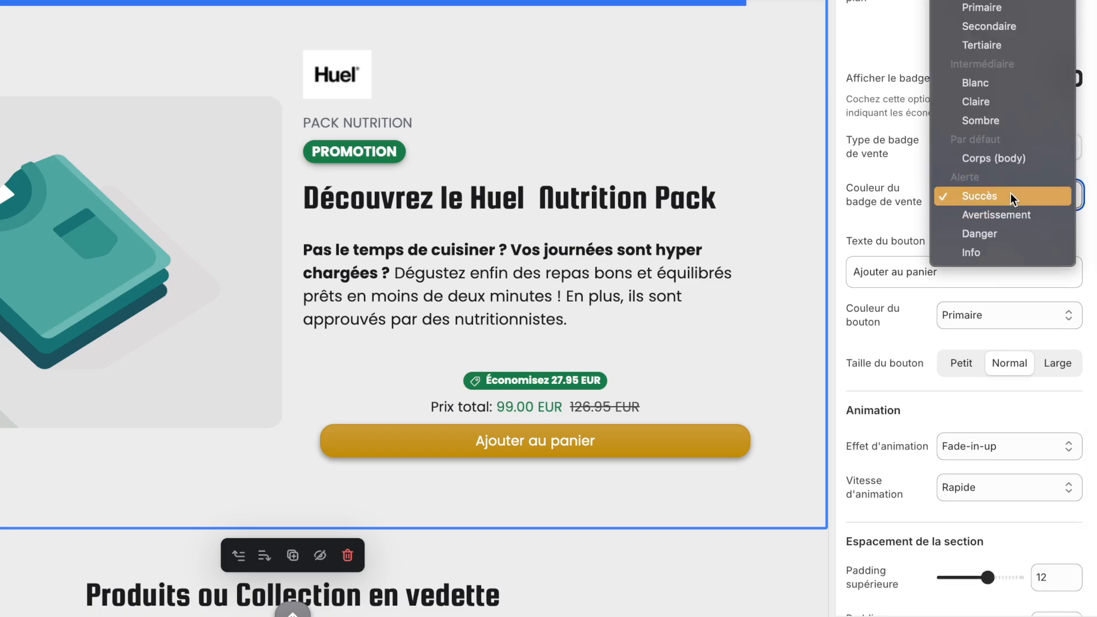
pyautogui.click(985, 236)
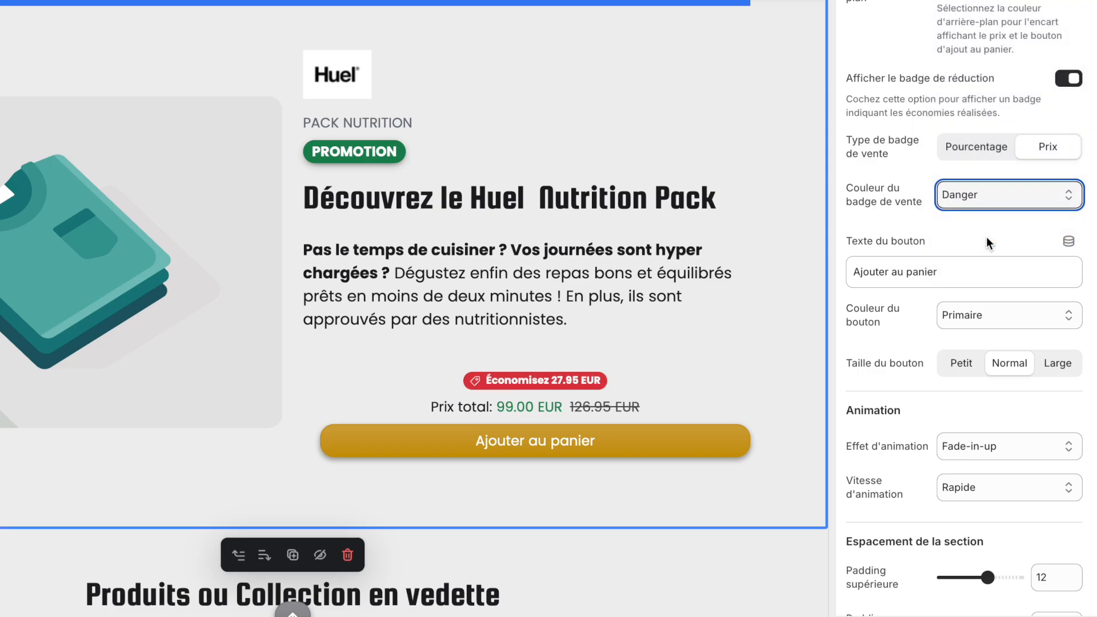
pyautogui.click(999, 193)
pyautogui.click(1003, 170)
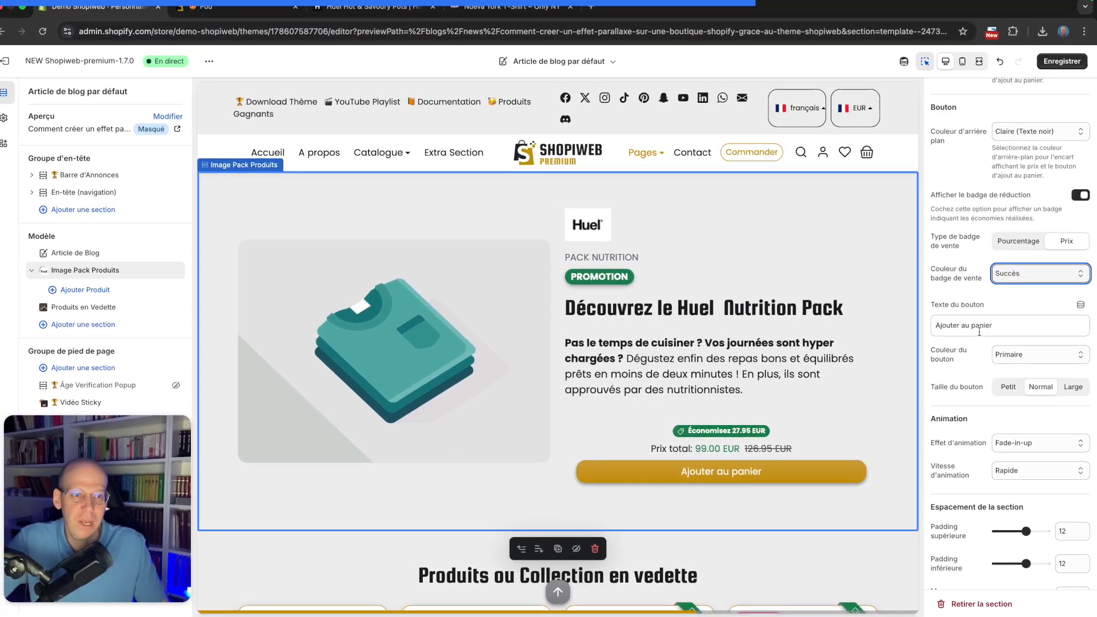
# Try the button at Petit, Normal and Large sizes, settling back on Normal
pyautogui.scroll(-1, 997, 324)
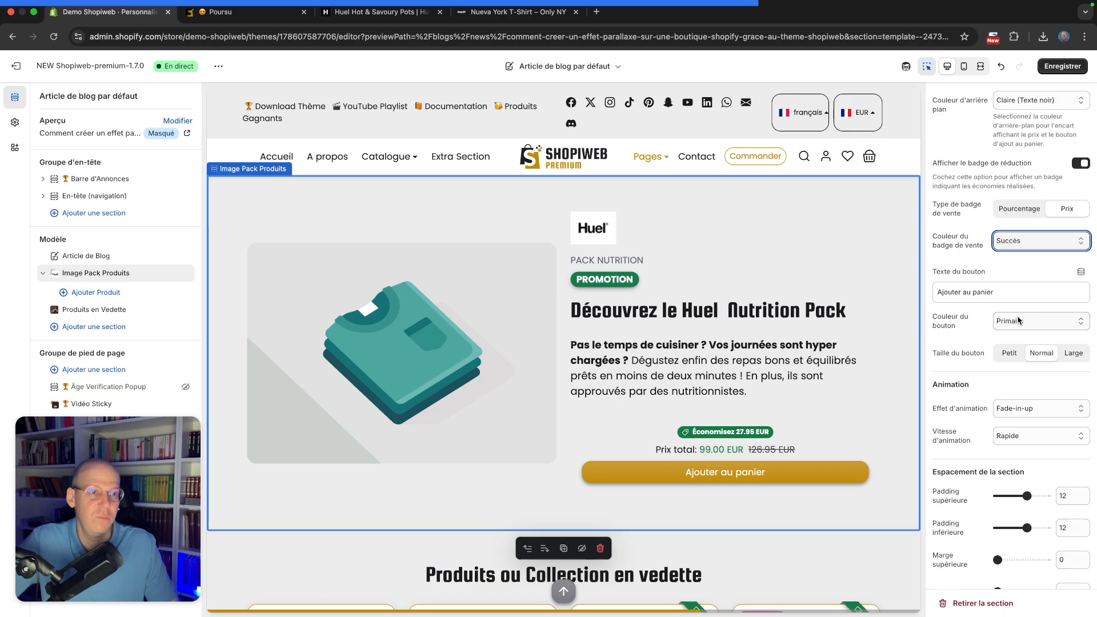
pyautogui.click(1019, 325)
pyautogui.click(975, 334)
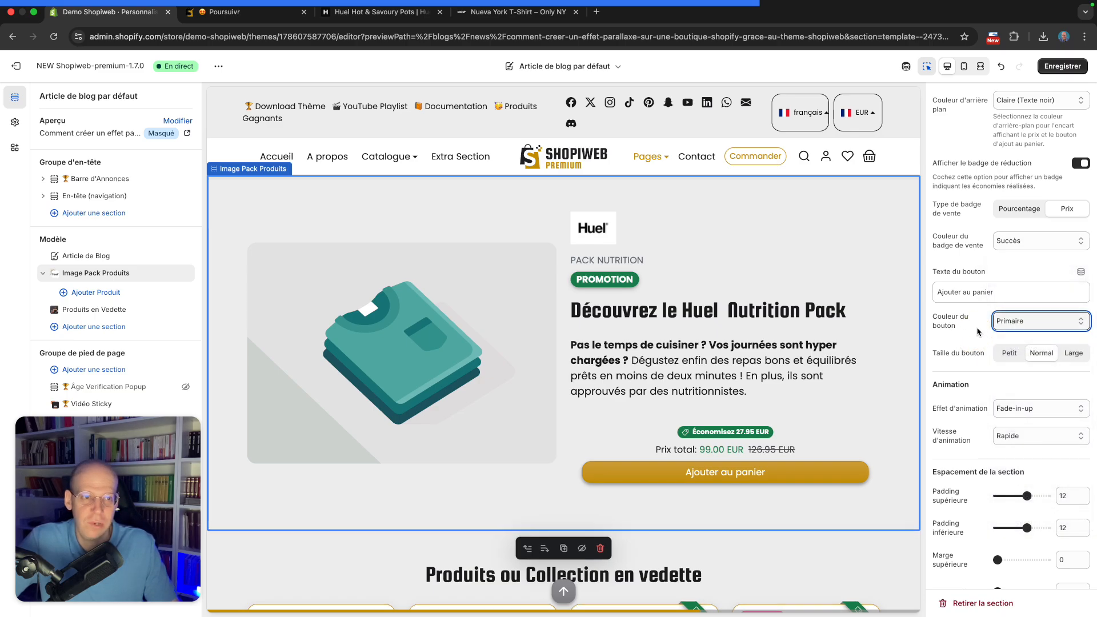
pyautogui.click(1008, 354)
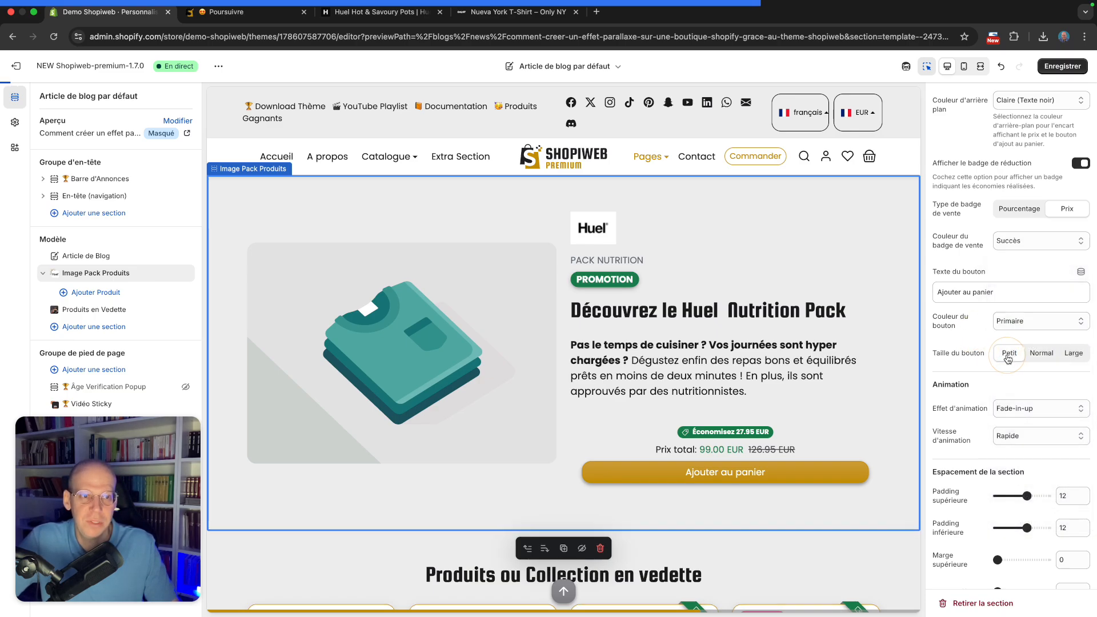
pyautogui.click(1040, 353)
pyautogui.click(1074, 354)
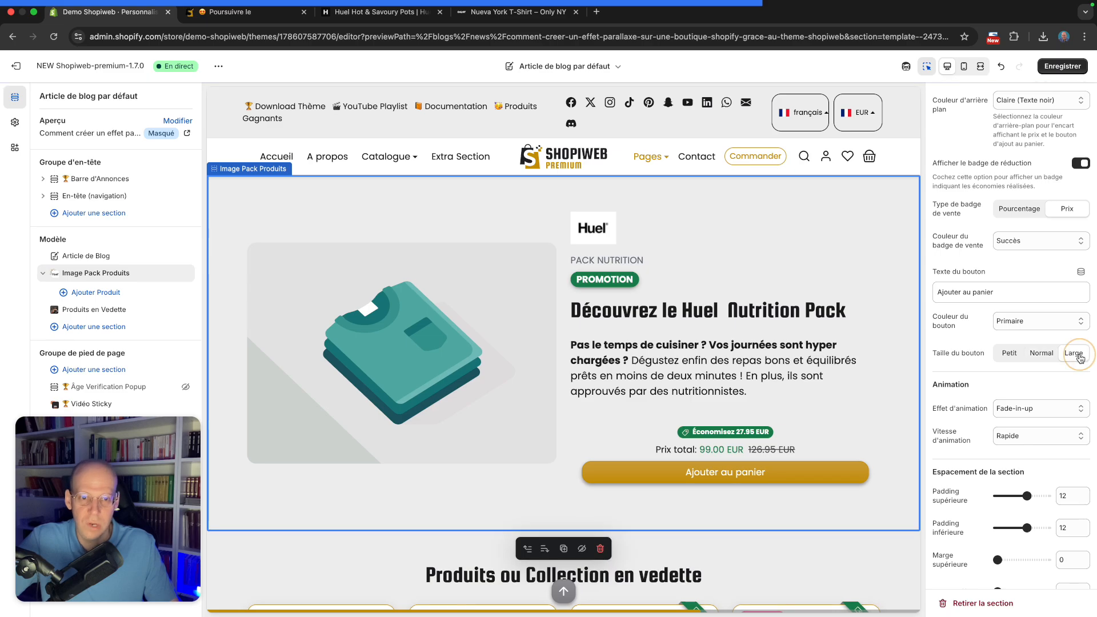
pyautogui.scroll(4, 718, 342)
pyautogui.scroll(3, 718, 342)
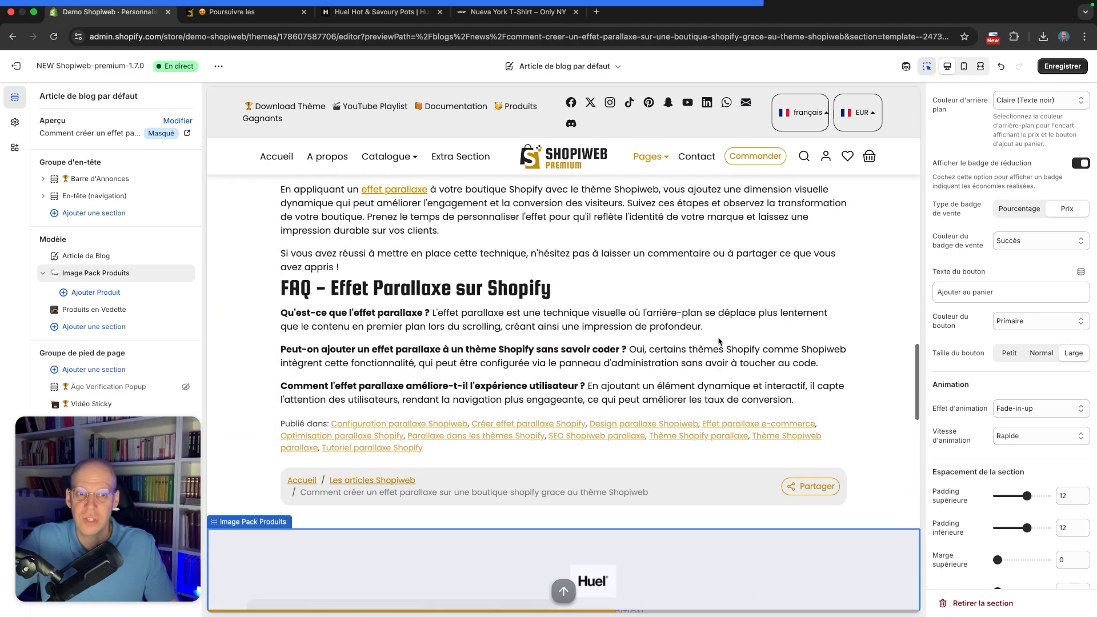
pyautogui.scroll(-9, 719, 341)
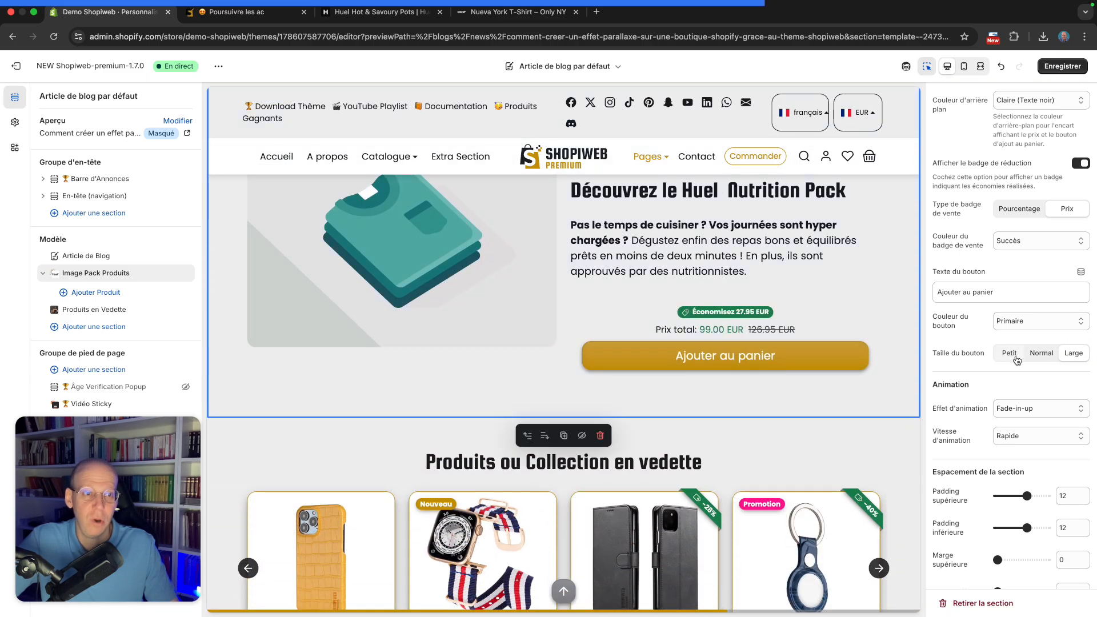
pyautogui.click(1034, 354)
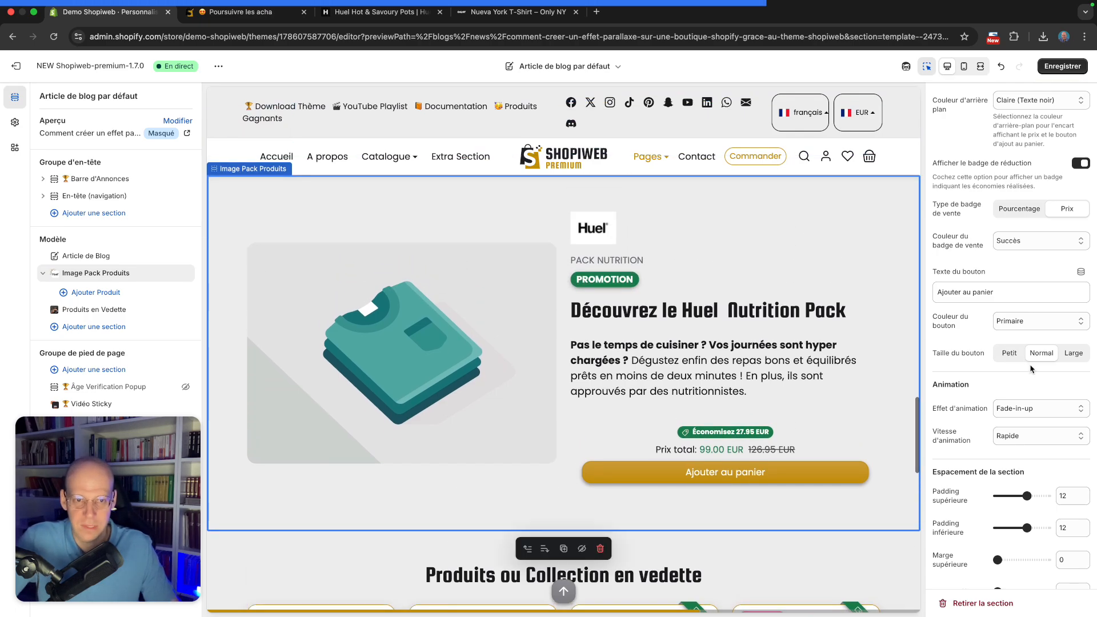
# Review the section's settings from the spacing options back up to the image options
pyautogui.scroll(-1, 965, 383)
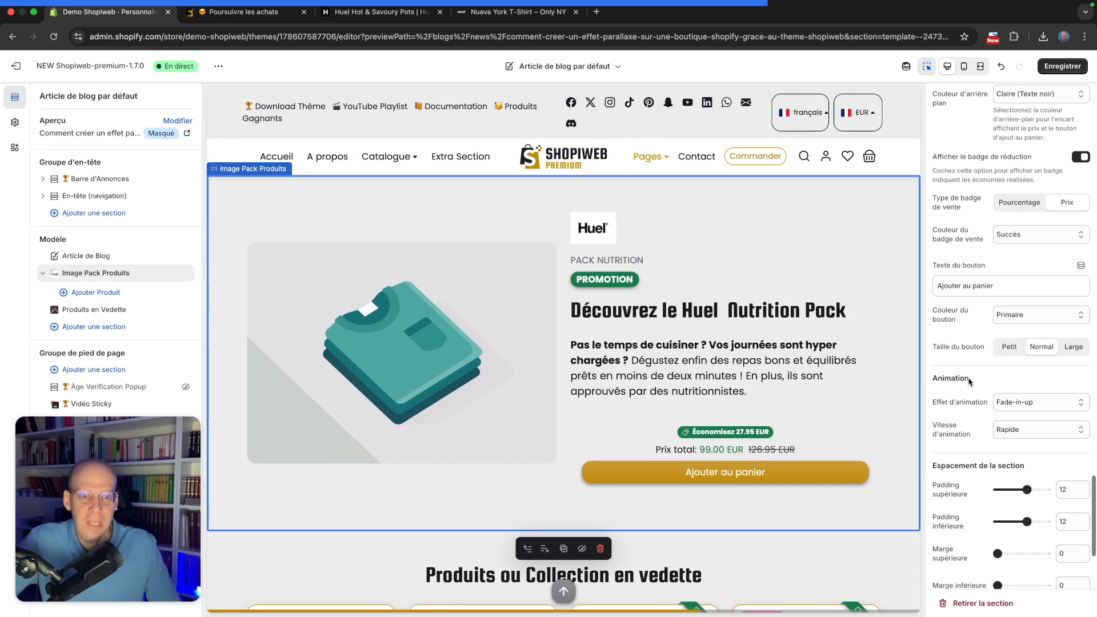
pyautogui.scroll(-5, 965, 382)
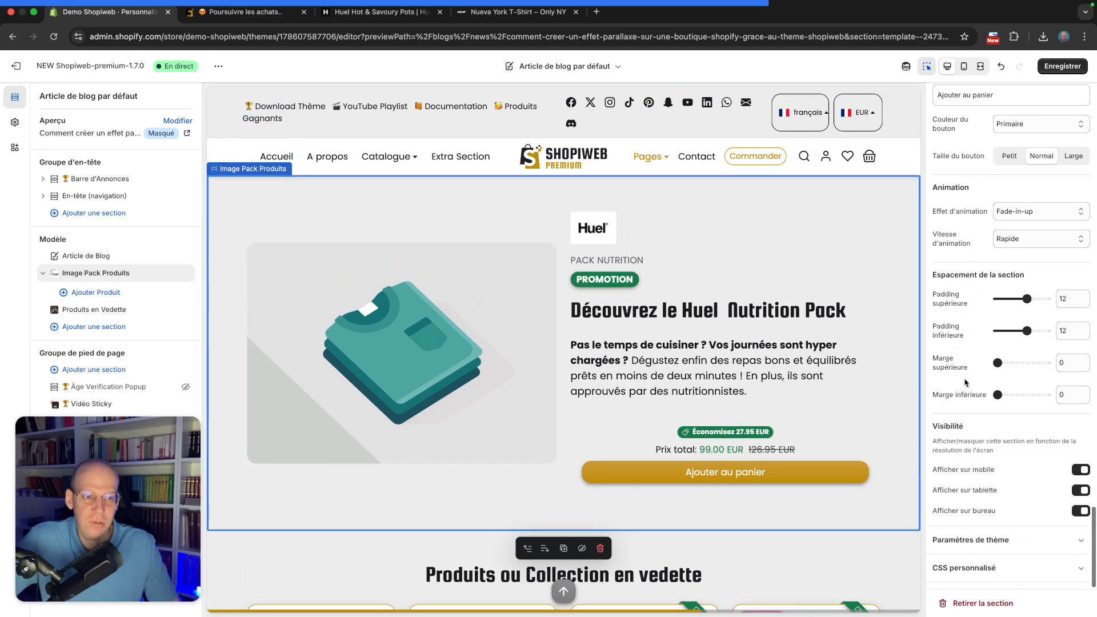
pyautogui.scroll(15, 966, 383)
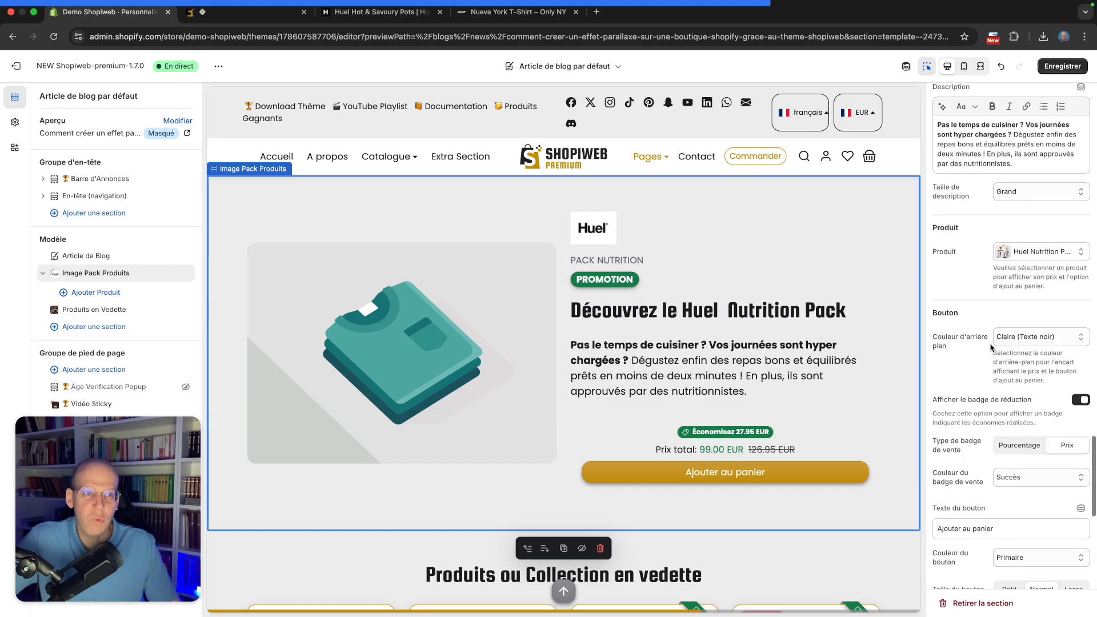
pyautogui.scroll(12, 990, 348)
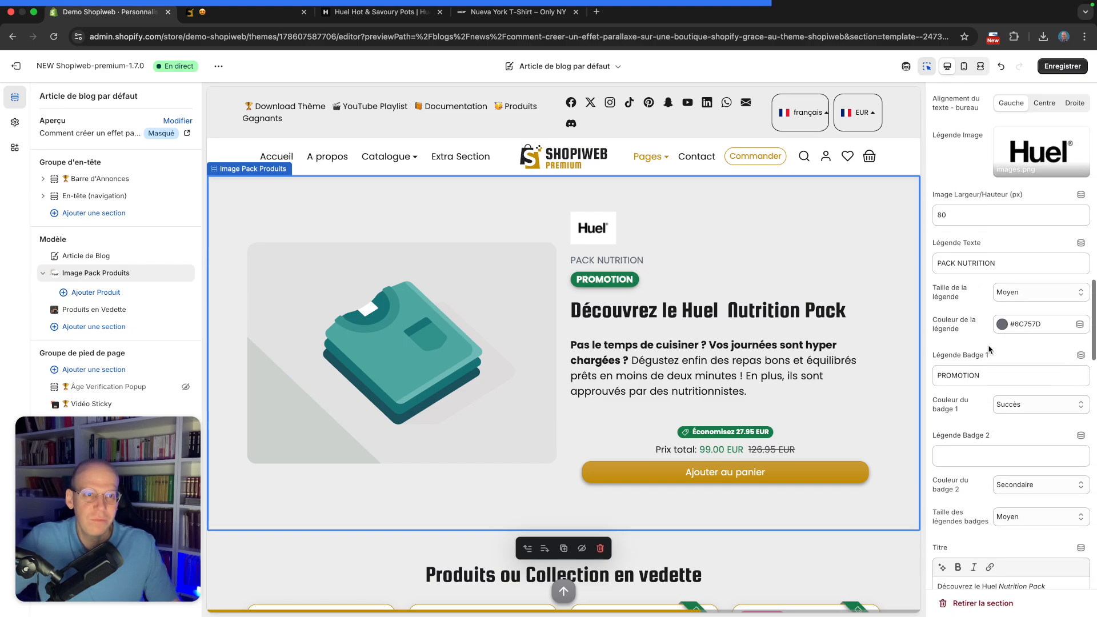
pyautogui.scroll(3, 987, 351)
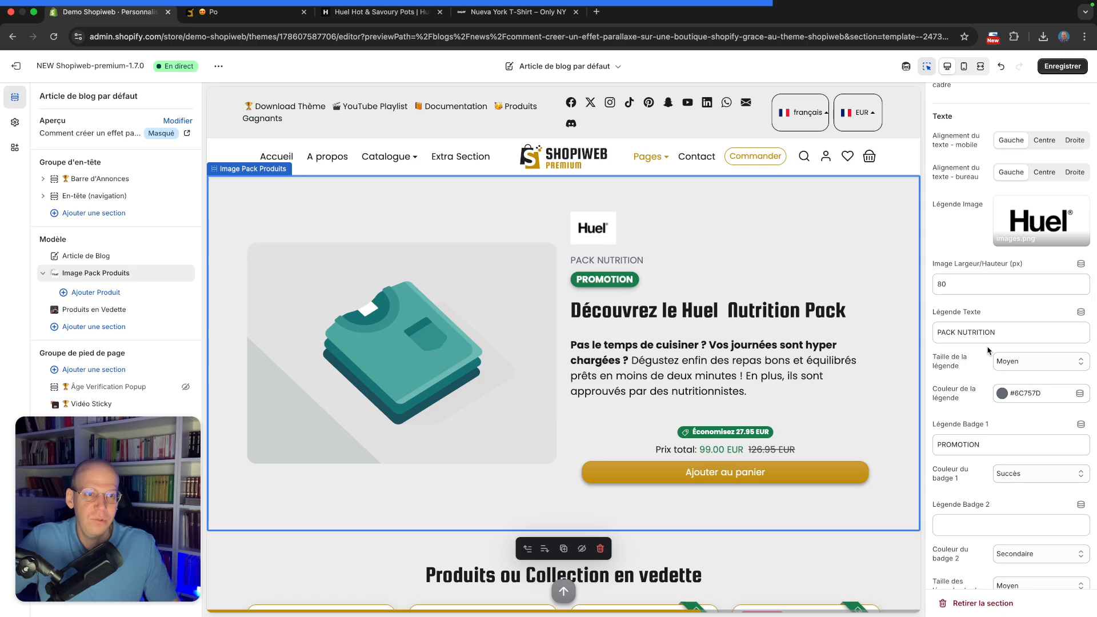
pyautogui.scroll(10, 987, 351)
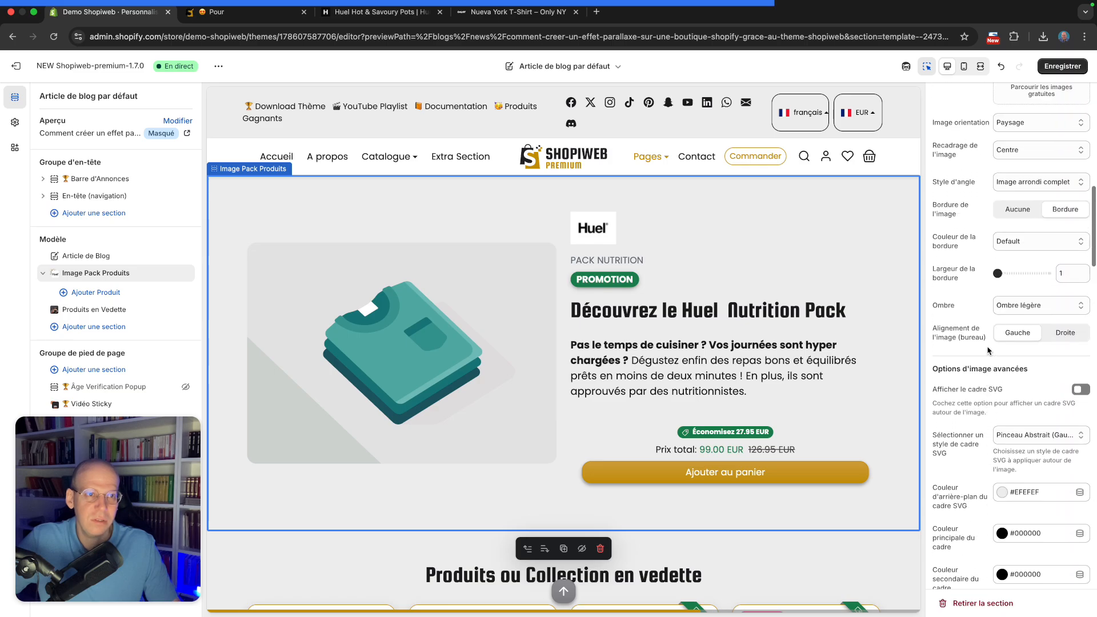
pyautogui.scroll(5, 988, 351)
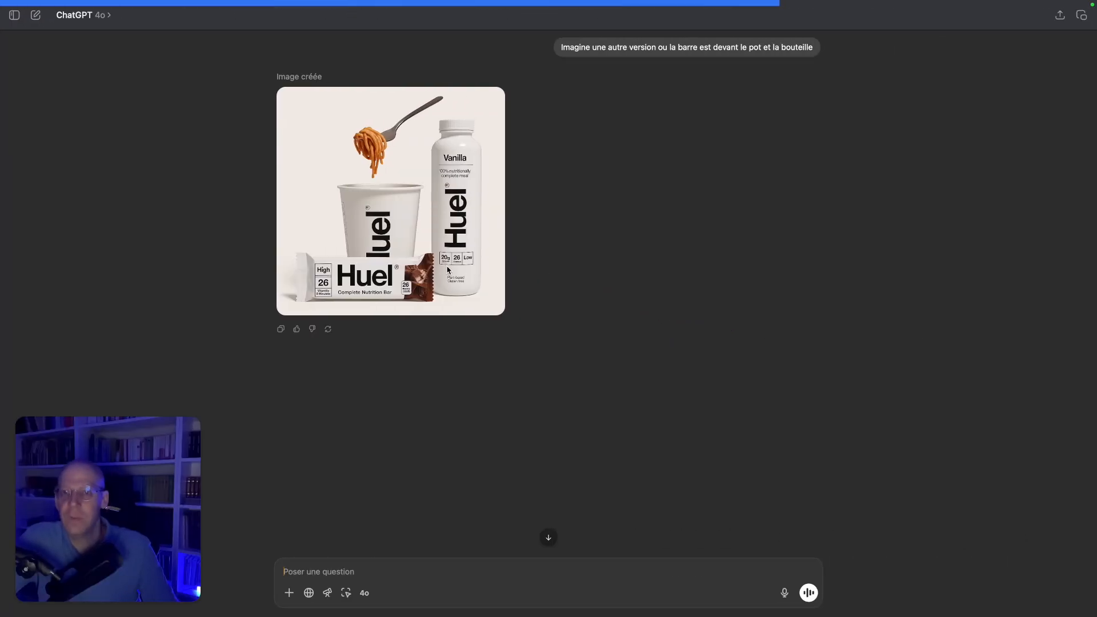
# In ChatGPT, compare the generated Huel product images of the pot, bottle and bar
pyautogui.scroll(5, 478, 257)
pyautogui.scroll(-4, 474, 260)
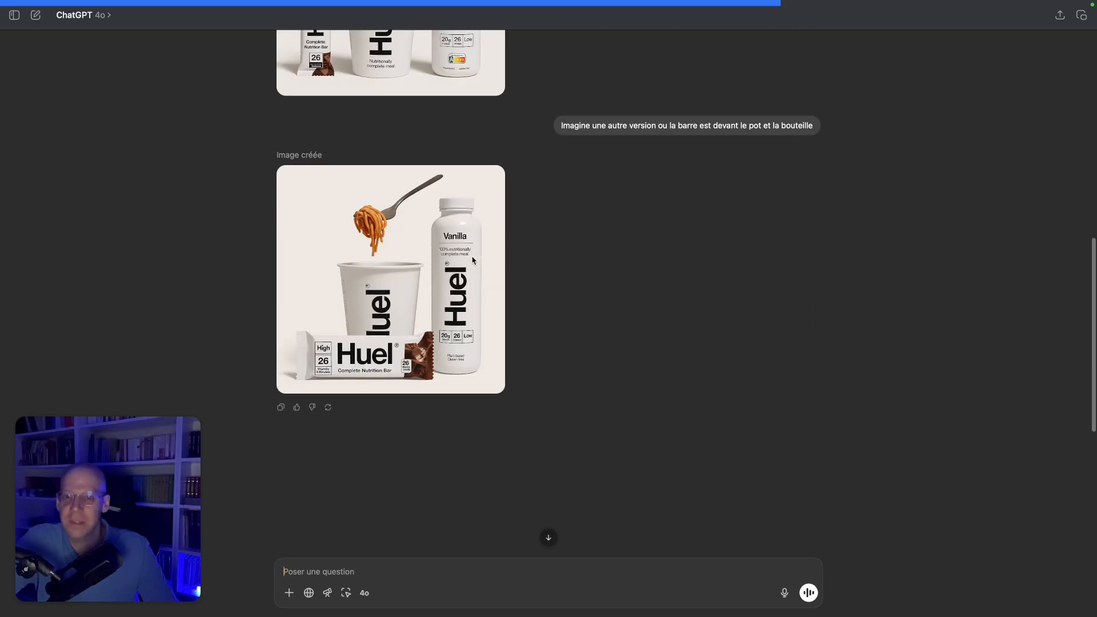
pyautogui.scroll(5, 454, 313)
pyautogui.scroll(-2, 454, 312)
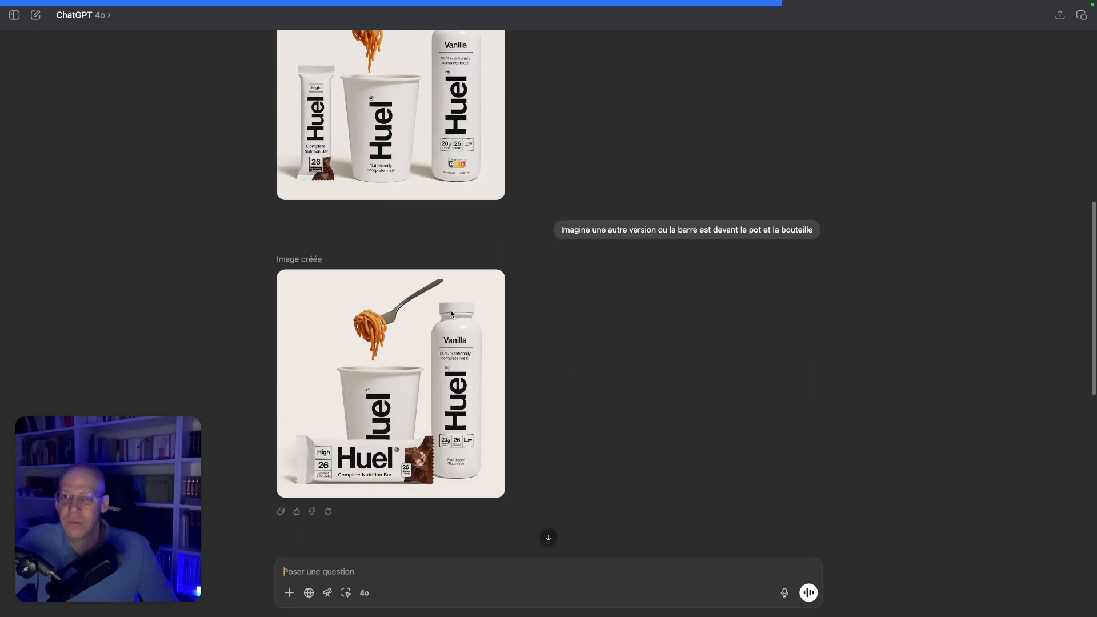
pyautogui.scroll(3, 454, 312)
pyautogui.scroll(-1, 339, 194)
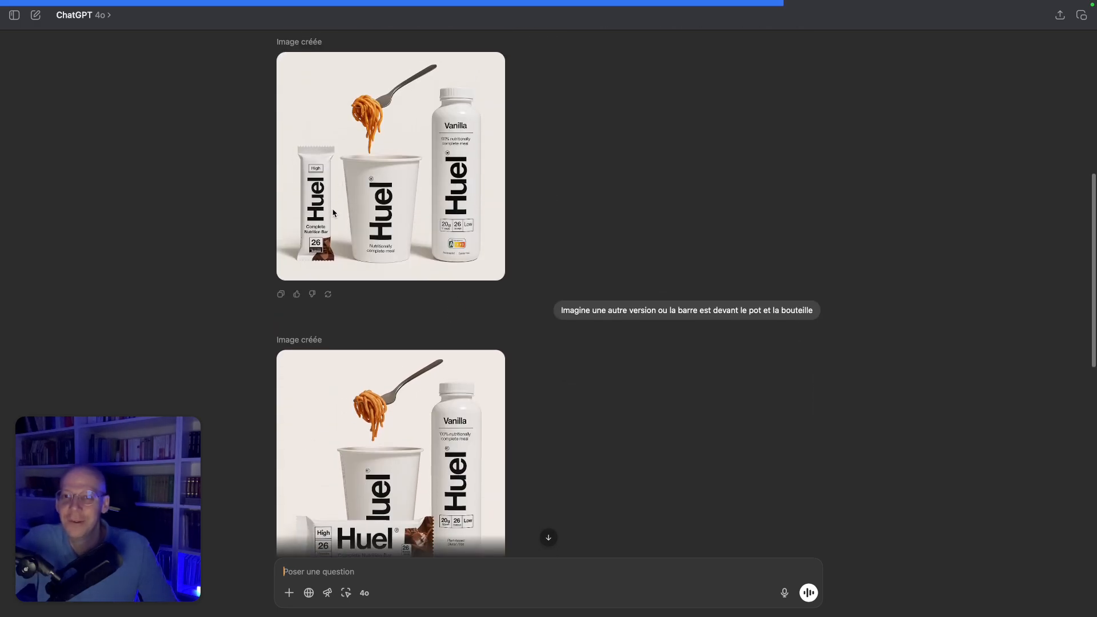
pyautogui.scroll(-5, 326, 194)
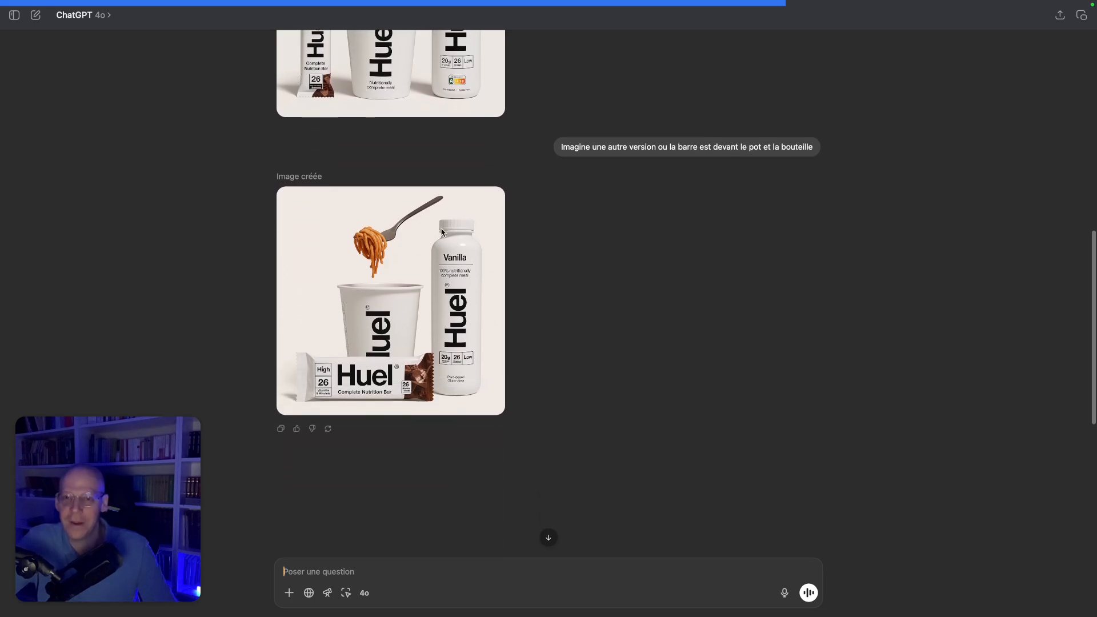
# Save the image with the bar in front of the pot and bottle as Pack3
pyautogui.rightClick(441, 232)
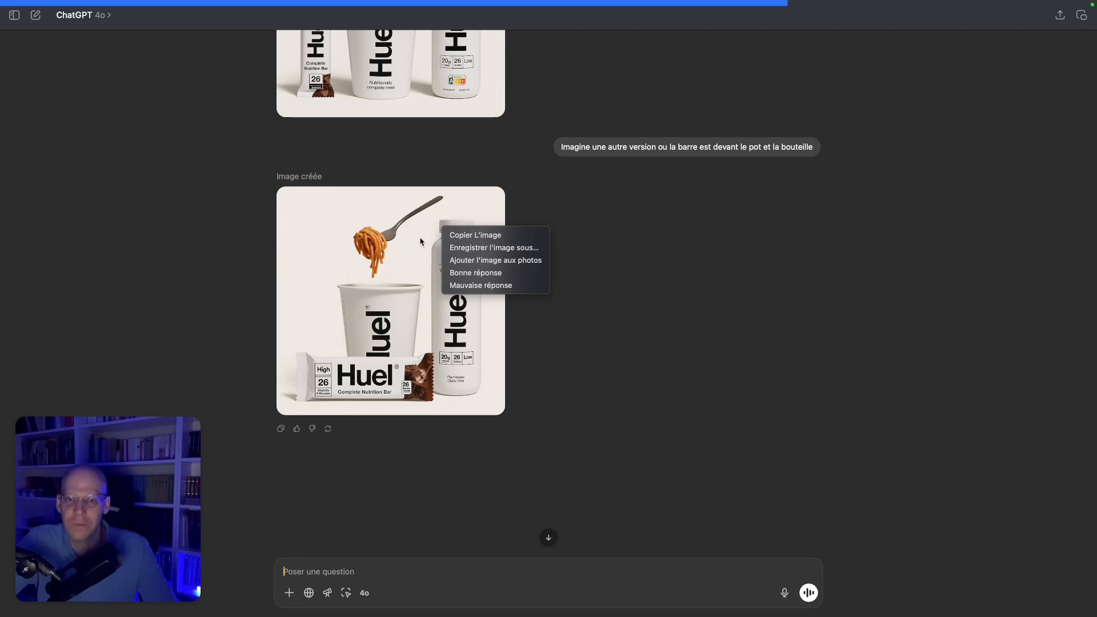
pyautogui.click(473, 248)
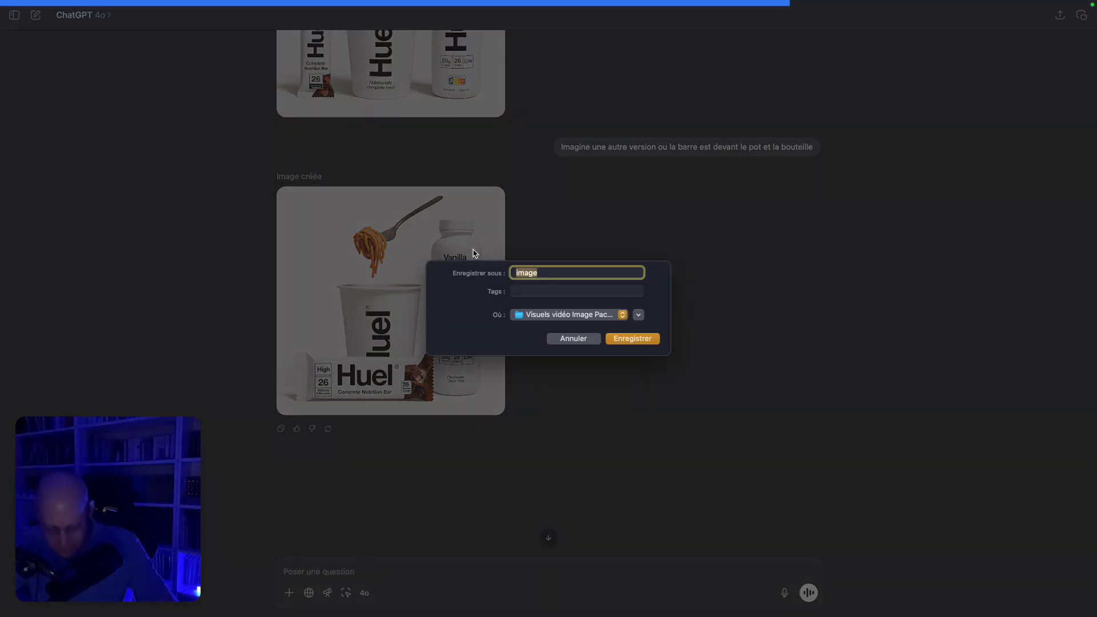
pyautogui.write('Pack')
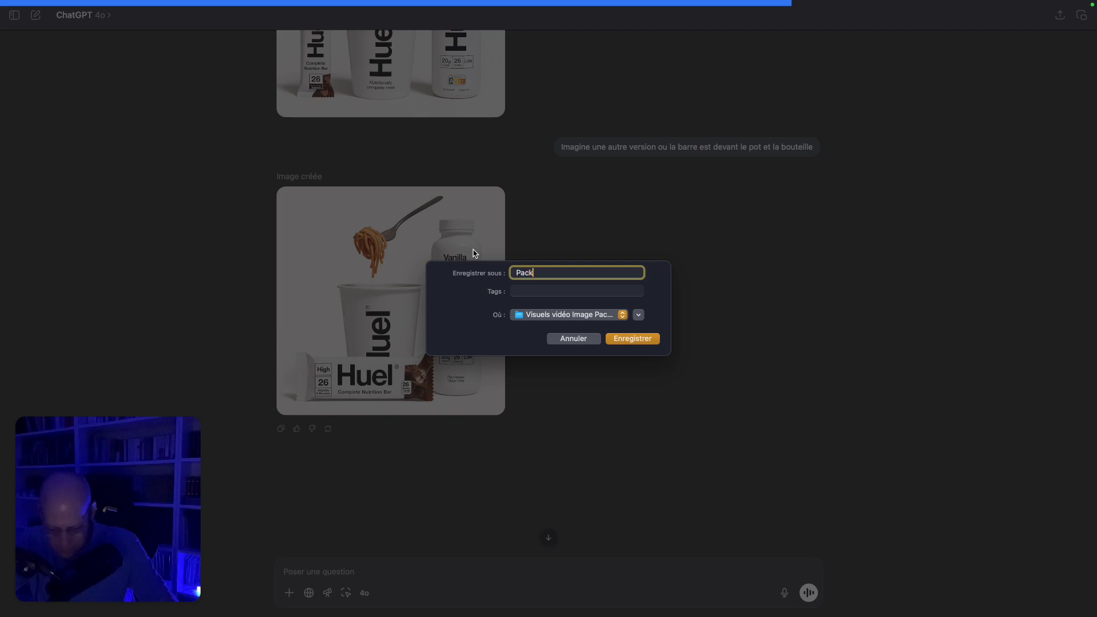
pyautogui.write('2')
pyautogui.press('BackSpace')
pyautogui.write('3')
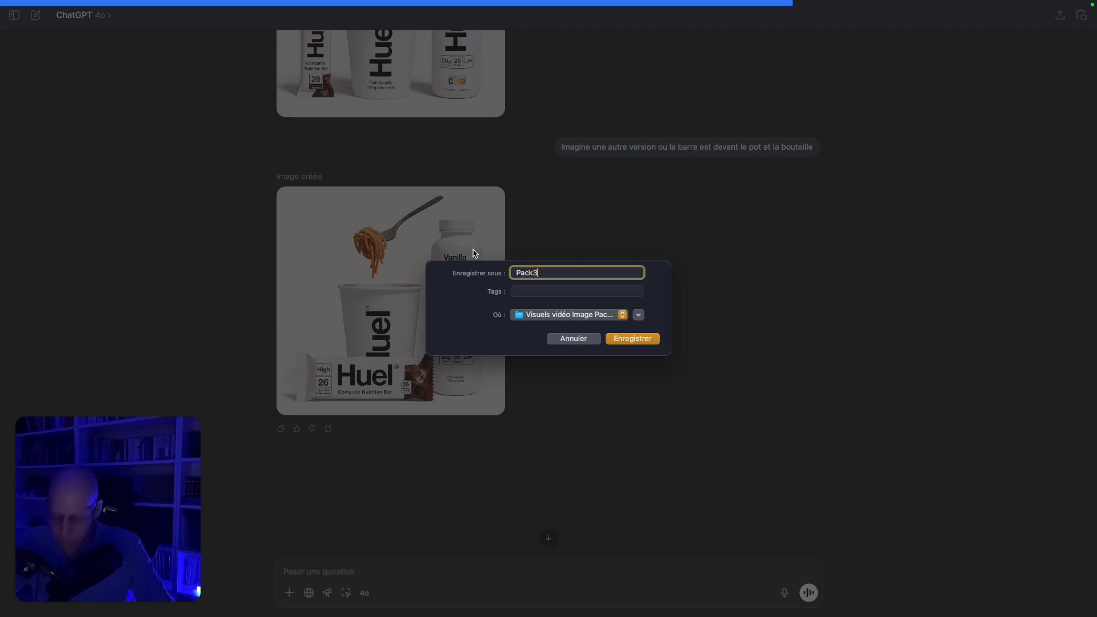
pyautogui.press('Return')
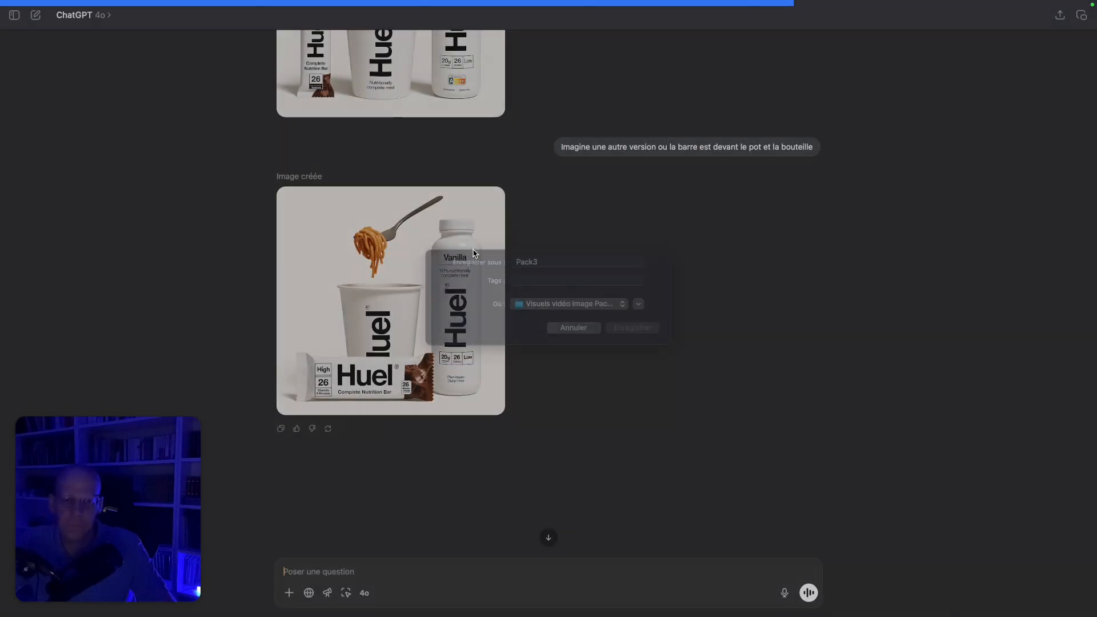
# Back in the theme editor, upload Pack3.png and set it as the section's image
pyautogui.hotkey('ctrl', 'Left')
pyautogui.hotkey('ctrl', 'Left')
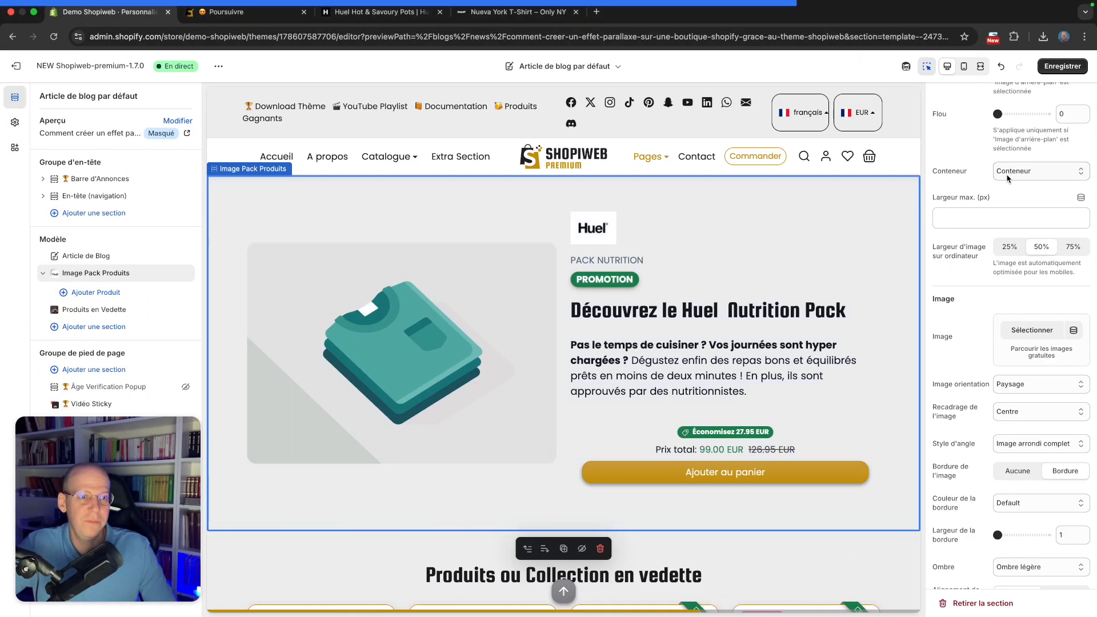
pyautogui.scroll(-3, 1014, 338)
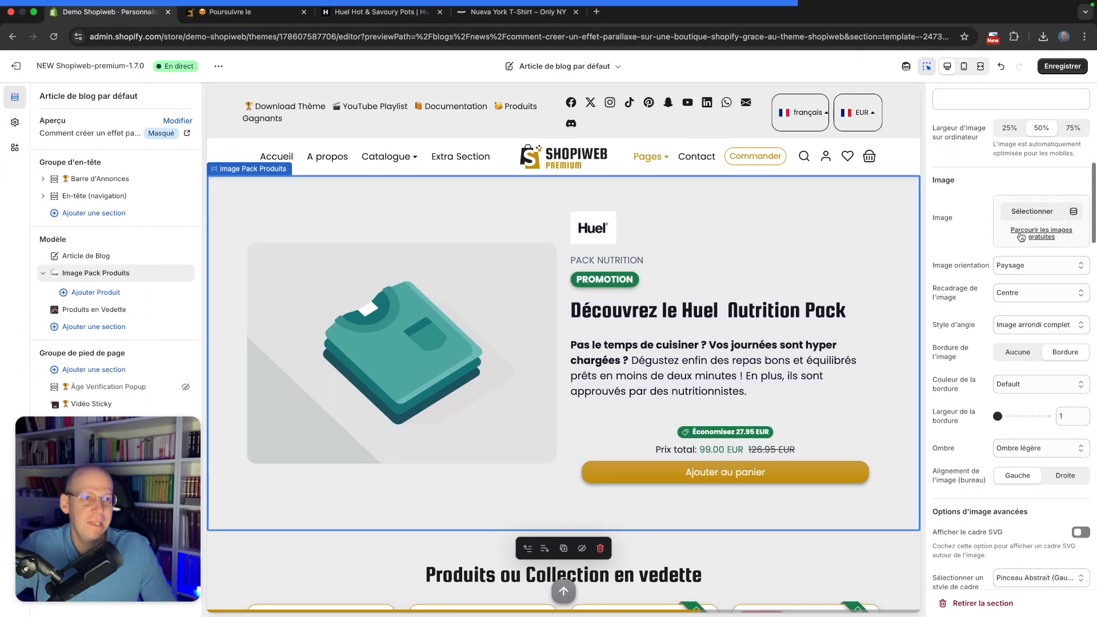
pyautogui.click(1022, 220)
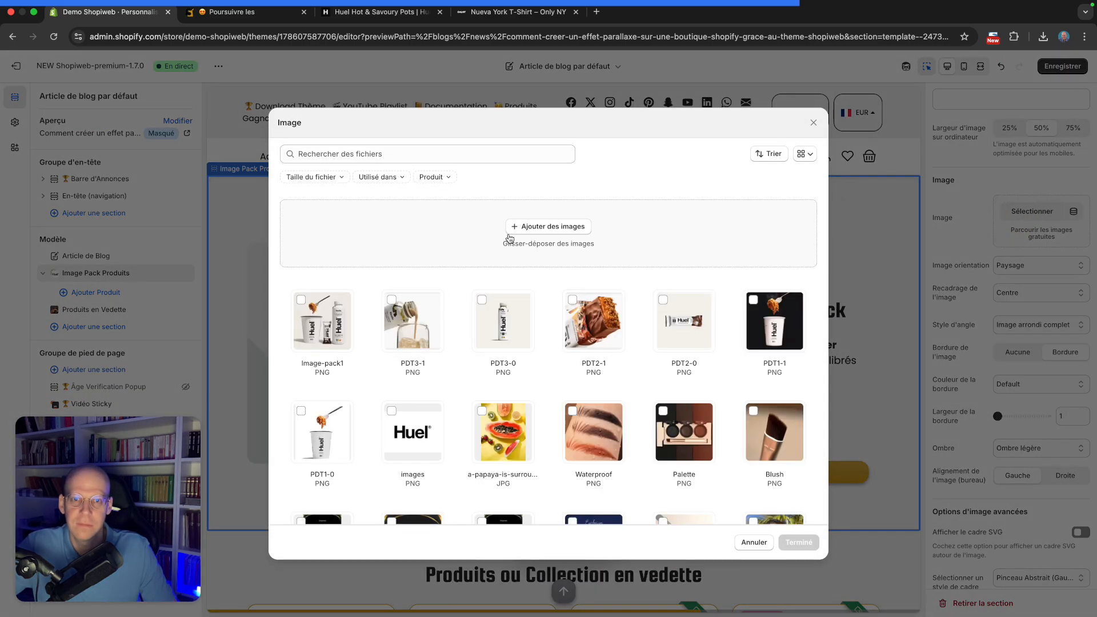
pyautogui.click(538, 230)
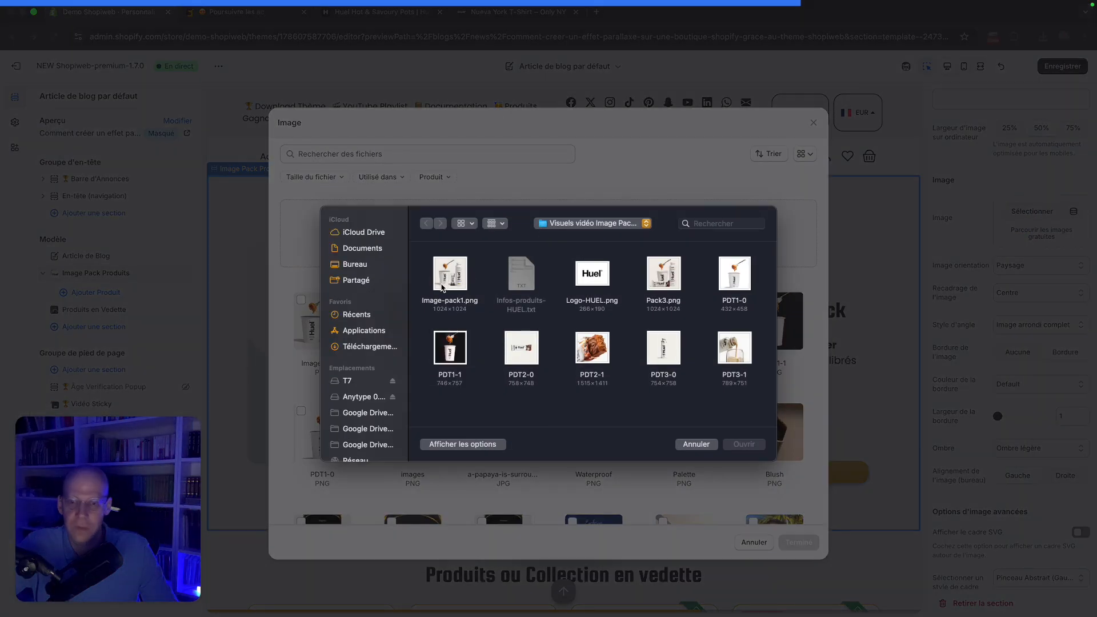
pyautogui.click(663, 273)
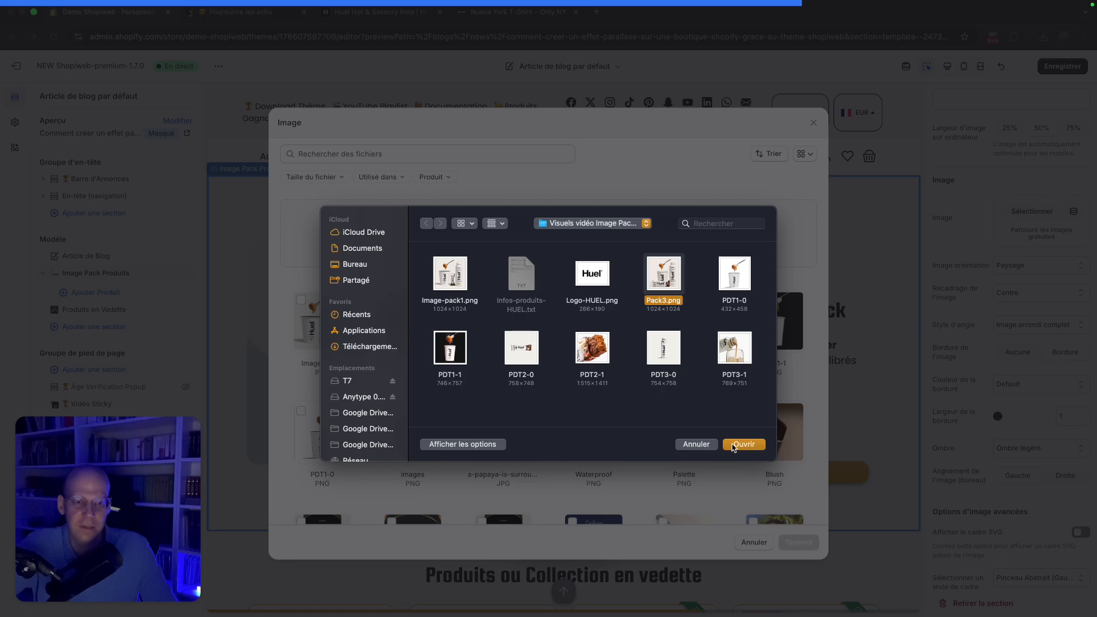
pyautogui.click(740, 444)
pyautogui.click(798, 543)
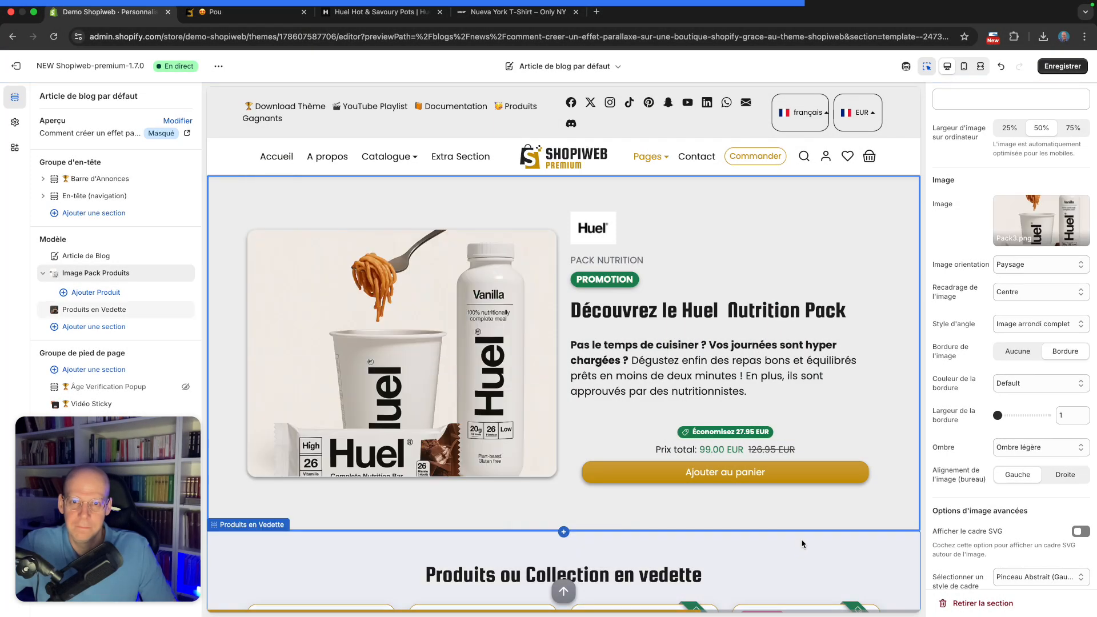
# Set the section's image orientation to Portrait
pyautogui.click(1033, 266)
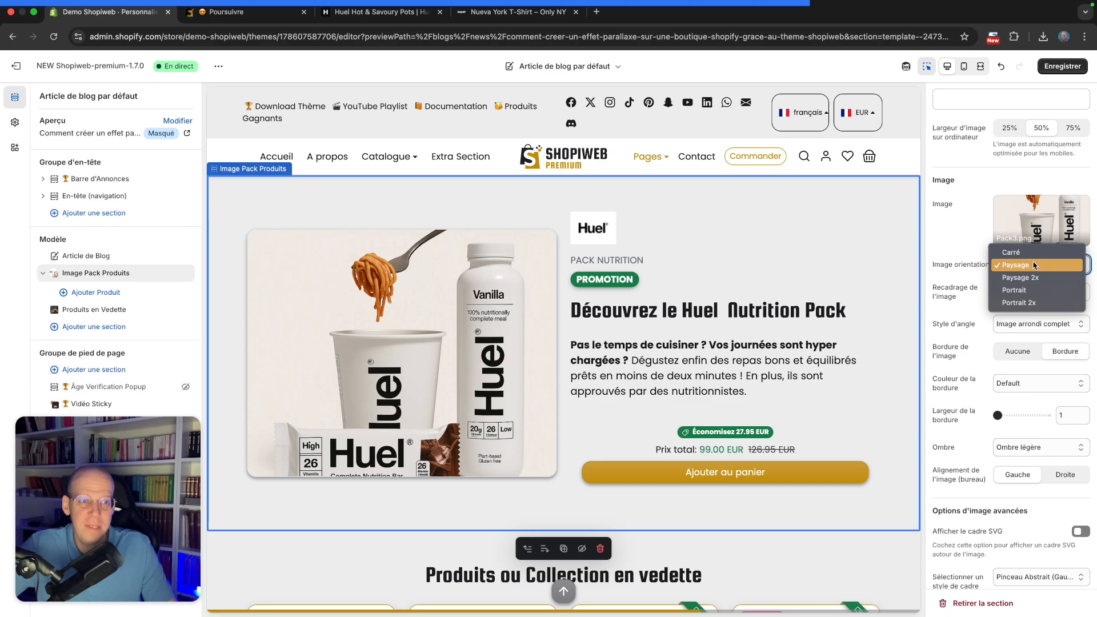
pyautogui.click(1029, 252)
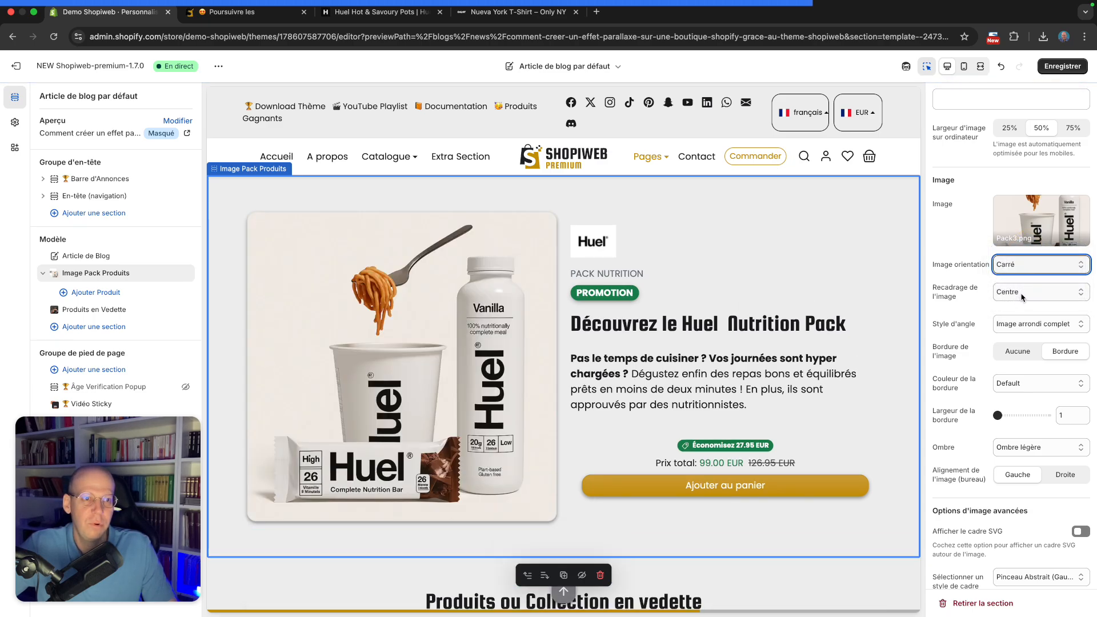
pyautogui.click(1023, 264)
pyautogui.click(1028, 303)
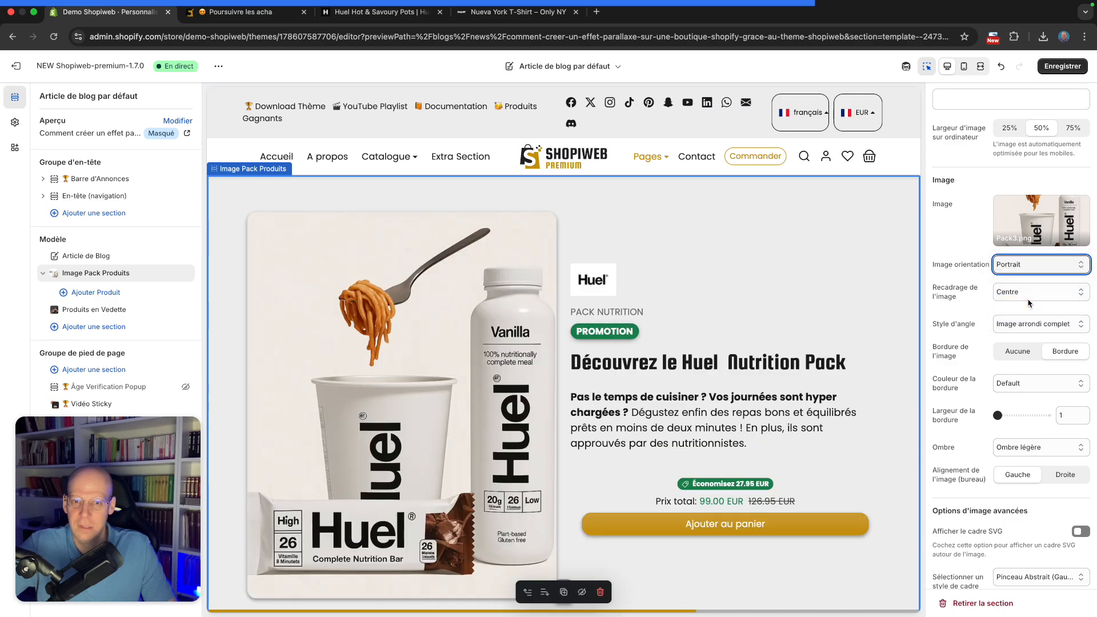
# Set the section's image orientation to Carré
pyautogui.click(1034, 266)
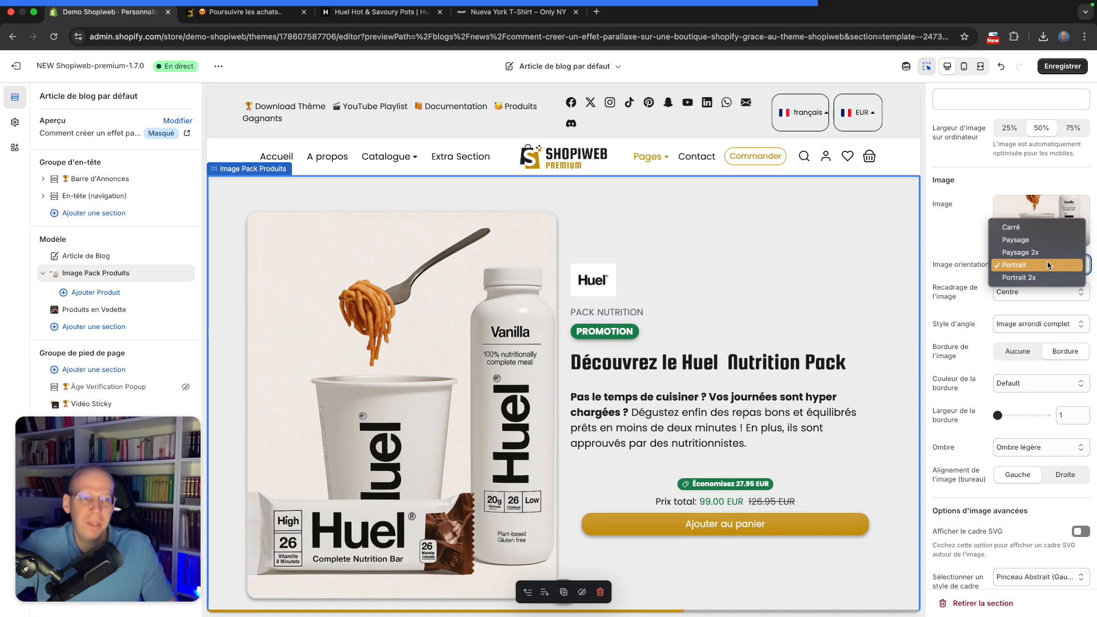
pyautogui.click(1046, 229)
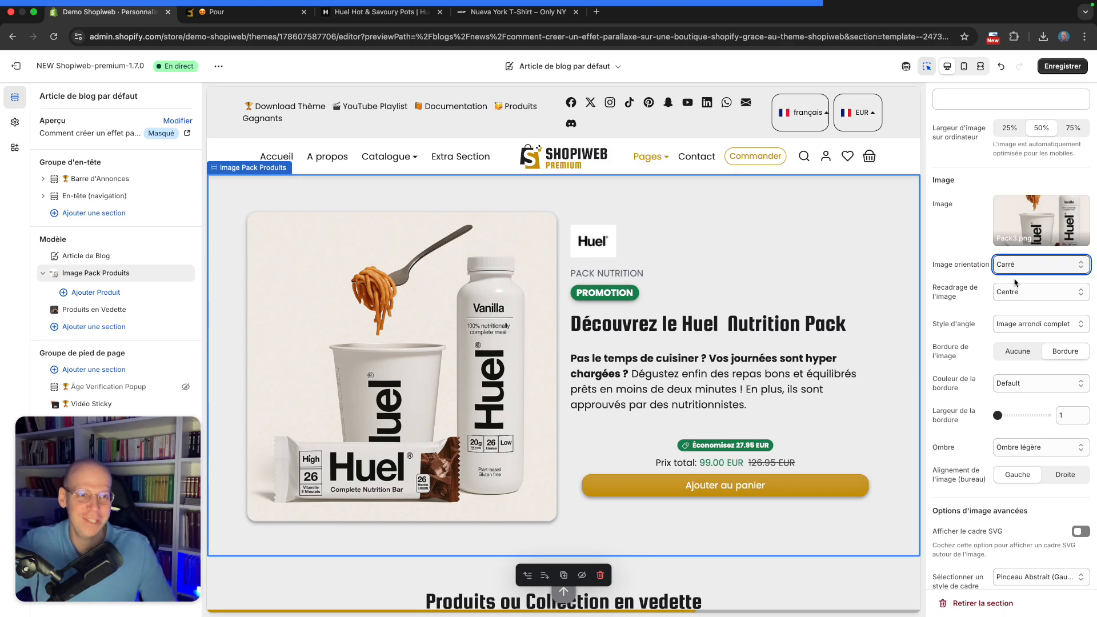
pyautogui.scroll(-1, 1015, 282)
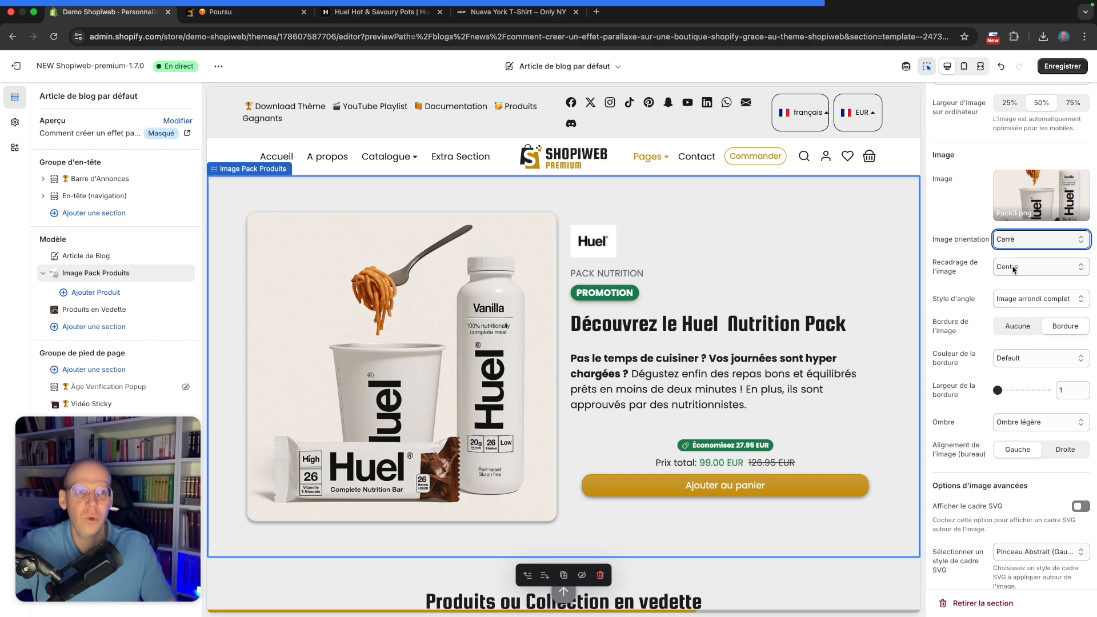
pyautogui.click(1014, 269)
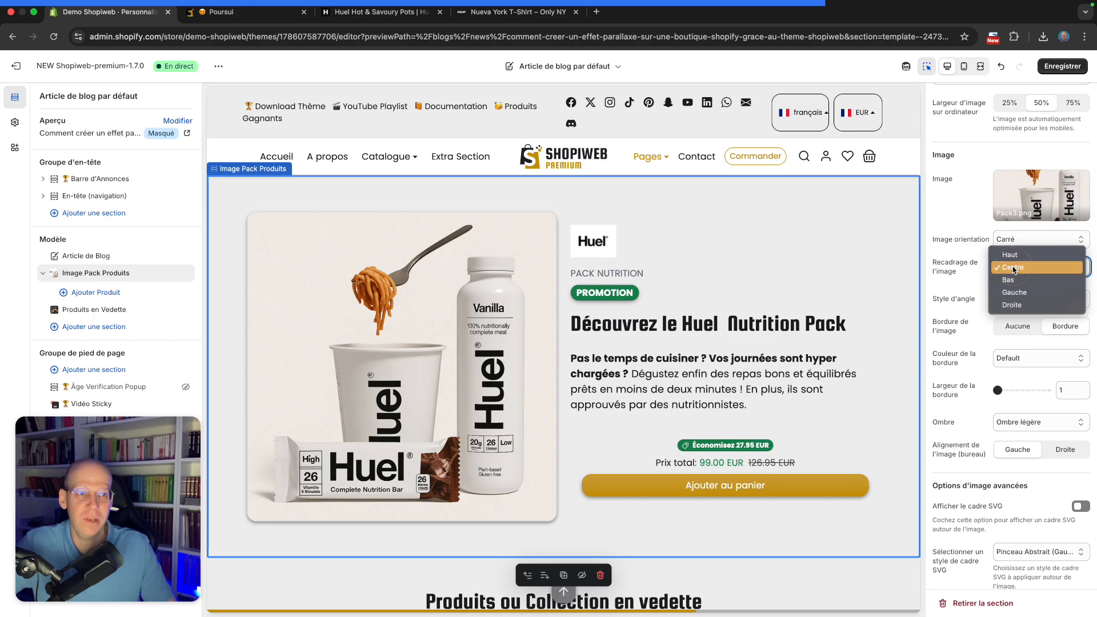
pyautogui.click(1021, 305)
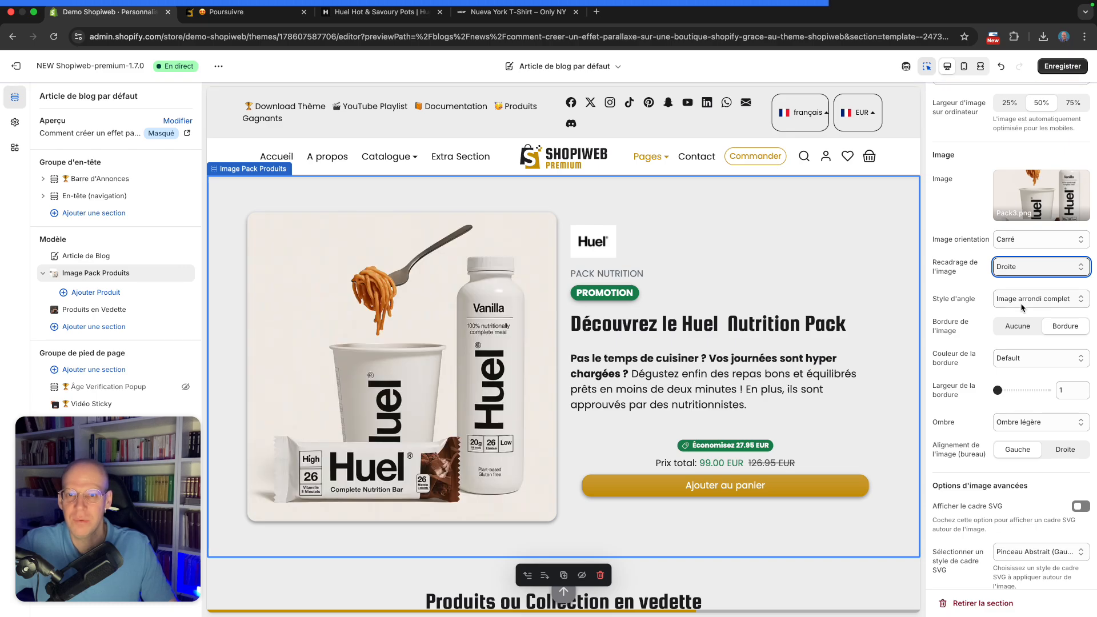
pyautogui.click(1019, 270)
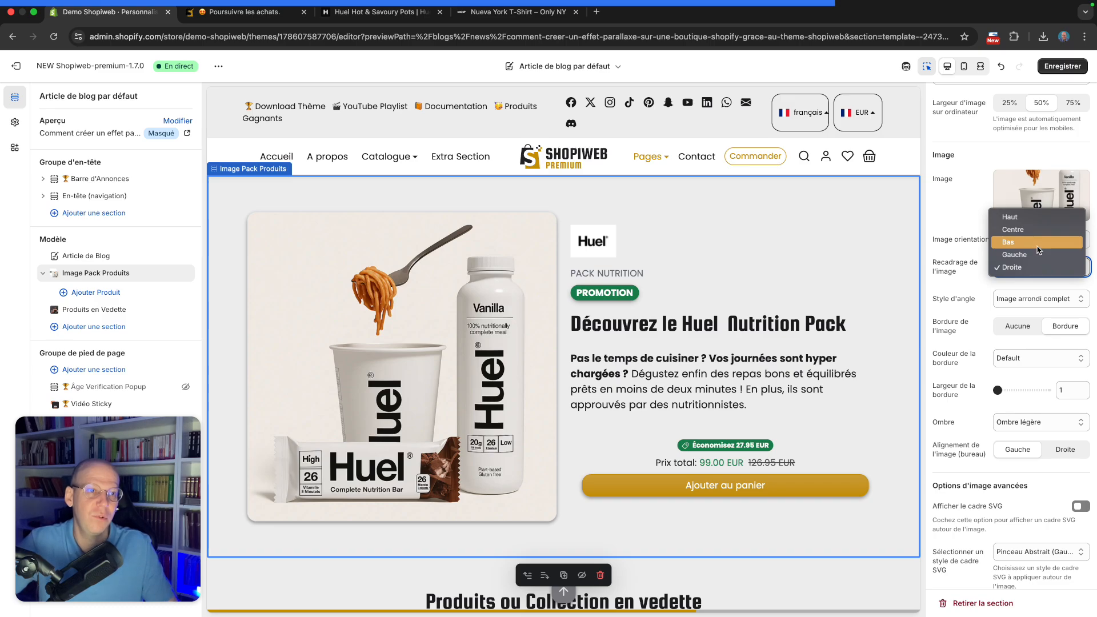
pyautogui.click(1004, 264)
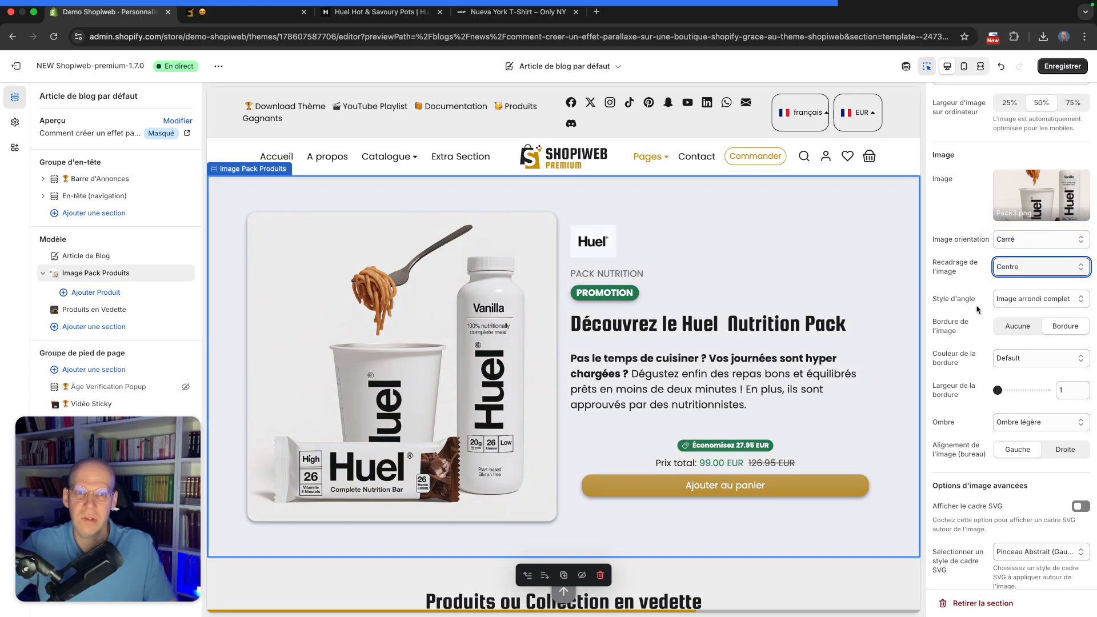
pyautogui.click(1058, 301)
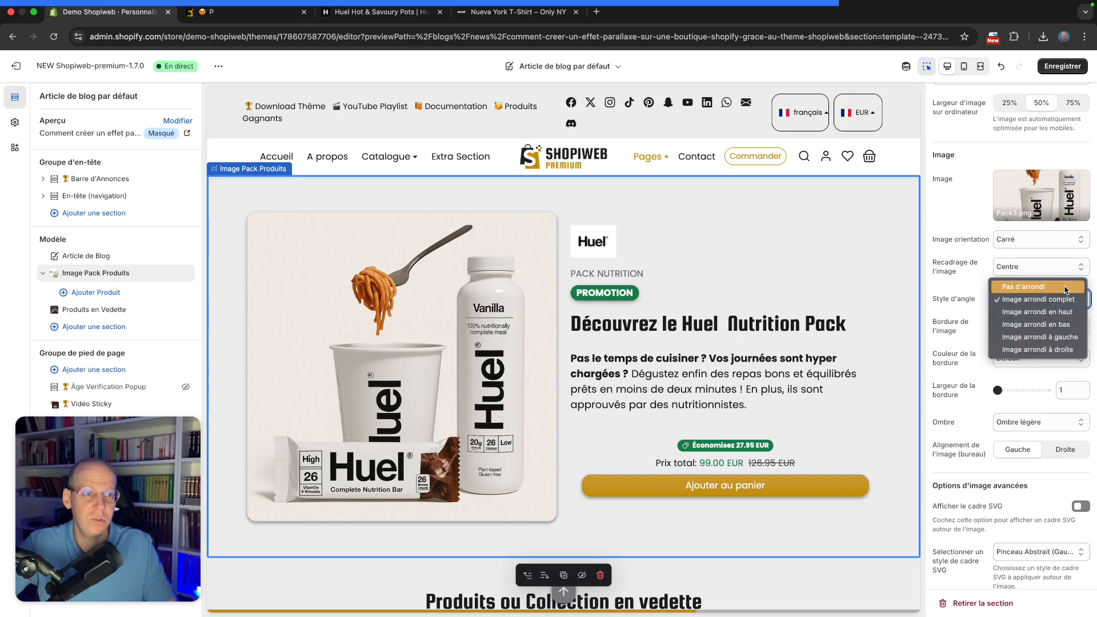
pyautogui.click(1021, 281)
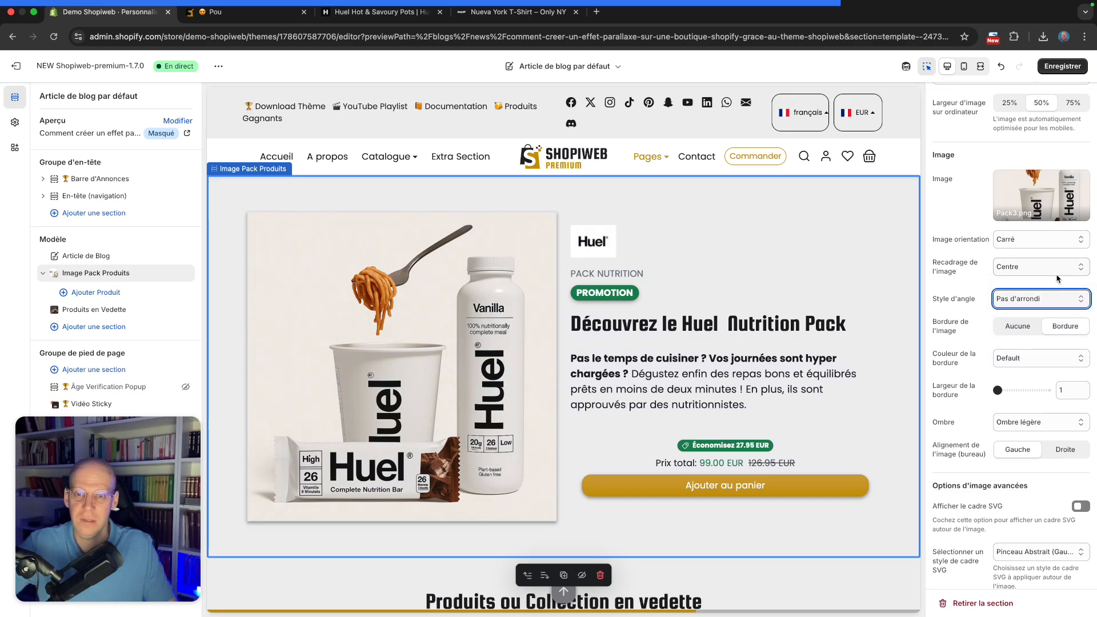
pyautogui.click(1026, 302)
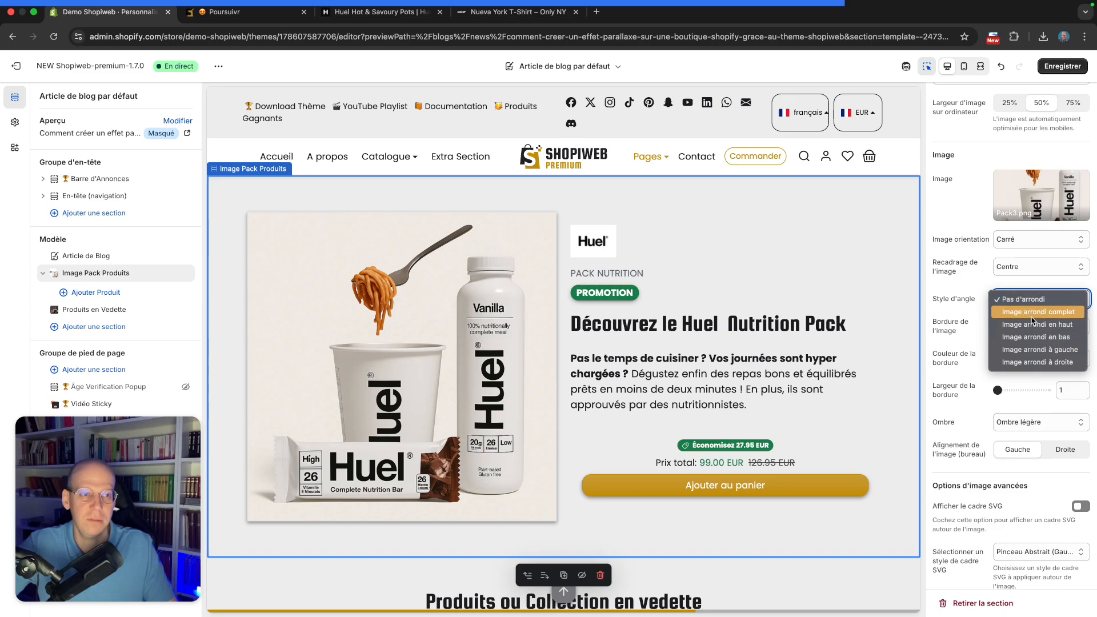
pyautogui.click(1031, 312)
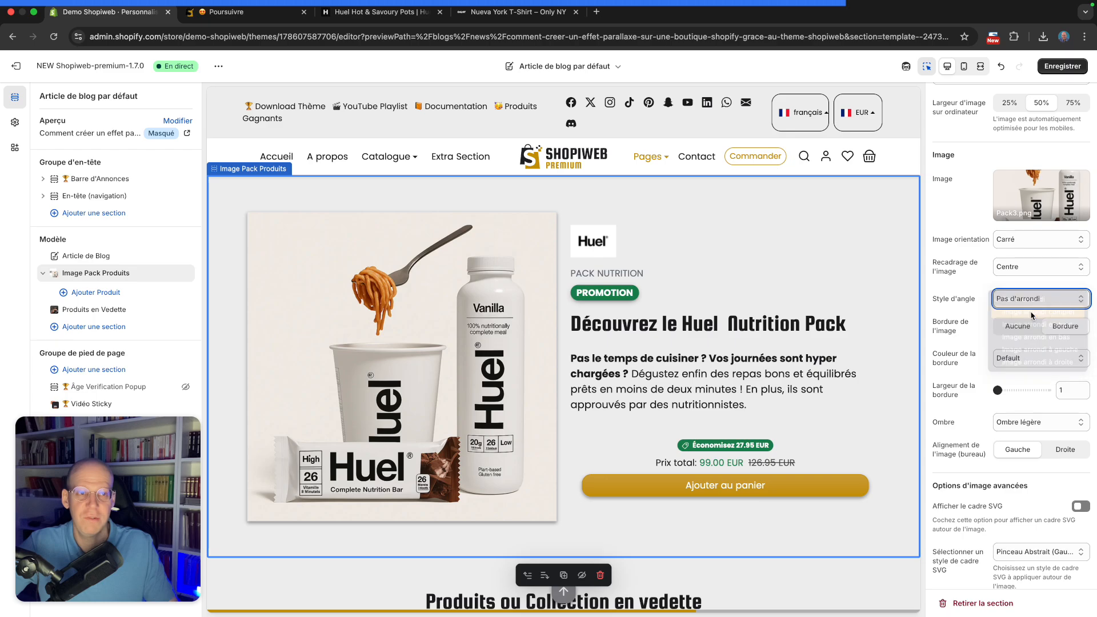
# Set the image border color to Primaire and its width to 4, then switch the image border to Aucune
pyautogui.scroll(-2, 977, 328)
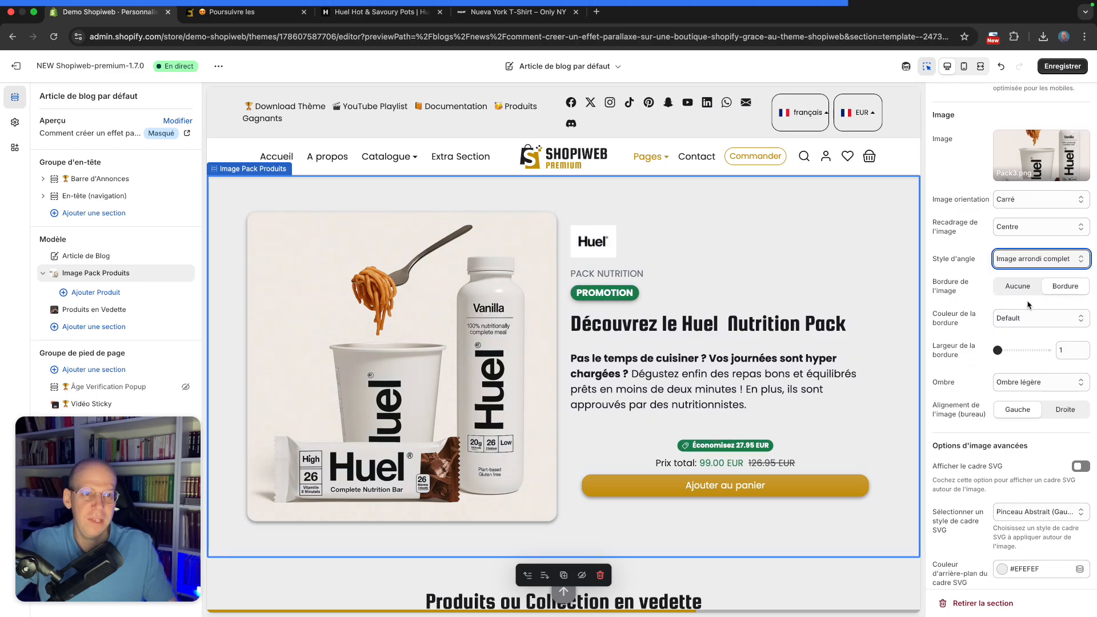
pyautogui.click(1026, 320)
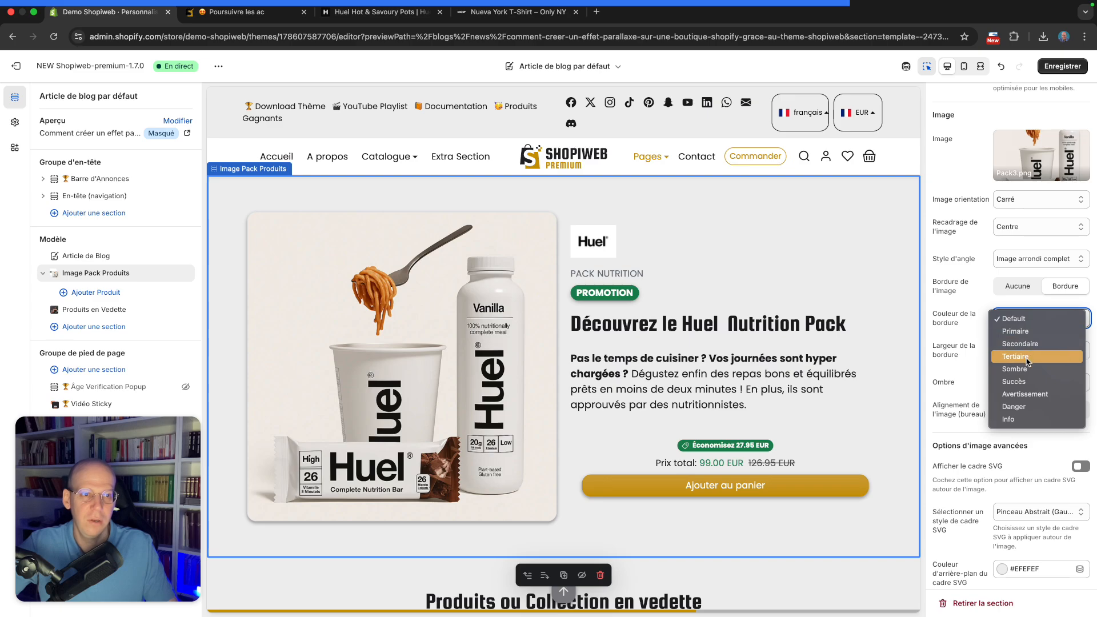
pyautogui.click(1023, 331)
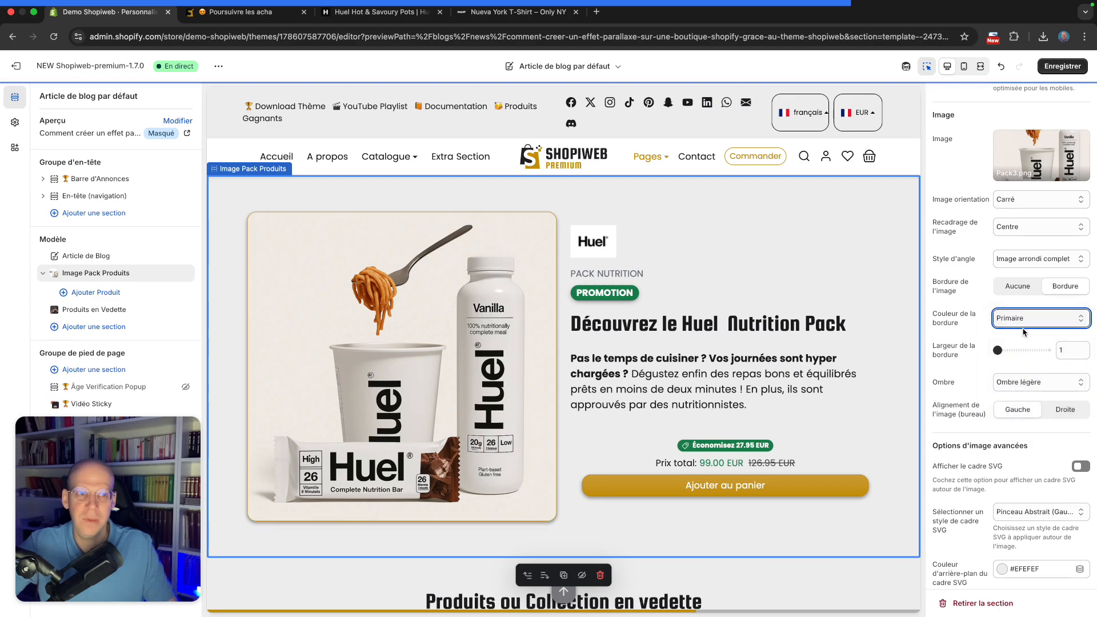
pyautogui.scroll(-1, 1020, 330)
pyautogui.moveTo(998, 343); pyautogui.dragTo(1013, 342)
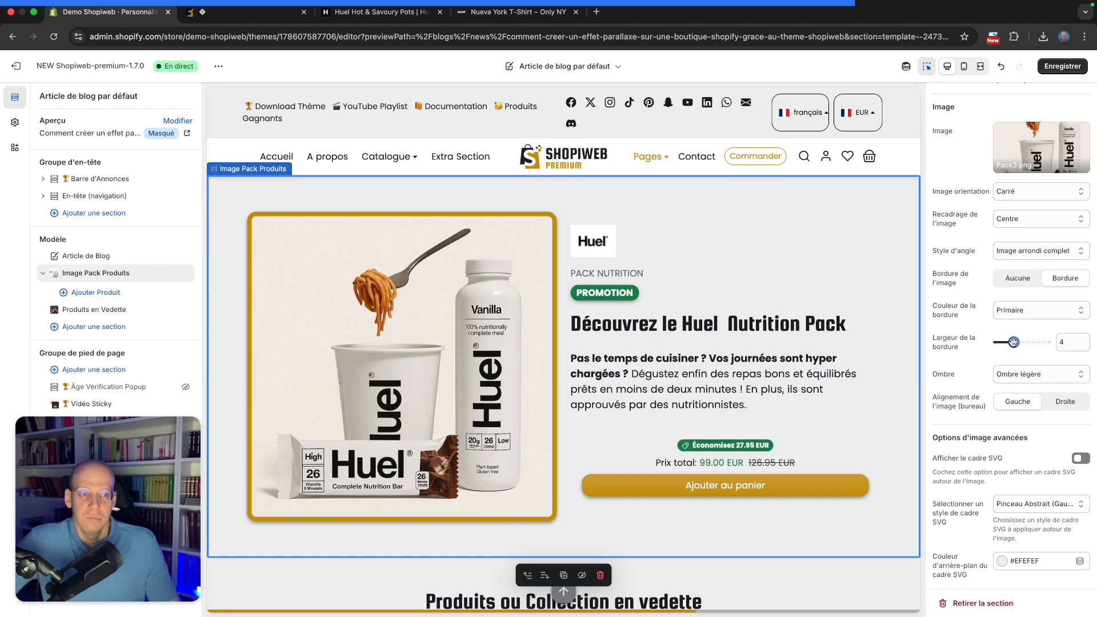
pyautogui.click(1016, 278)
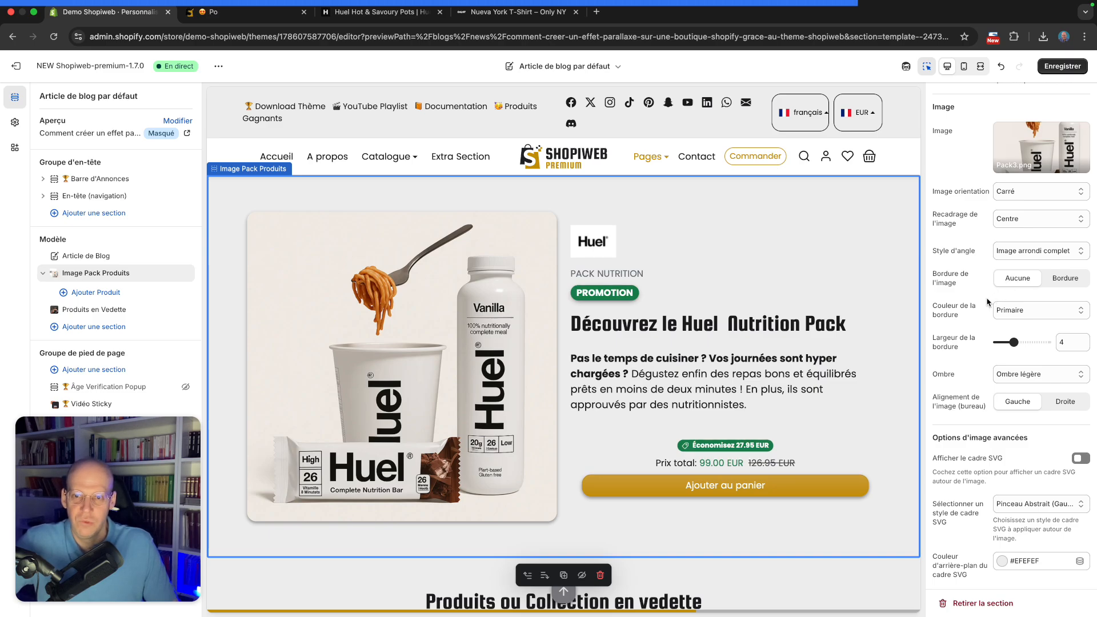
pyautogui.scroll(-3, 987, 302)
pyautogui.click(1003, 326)
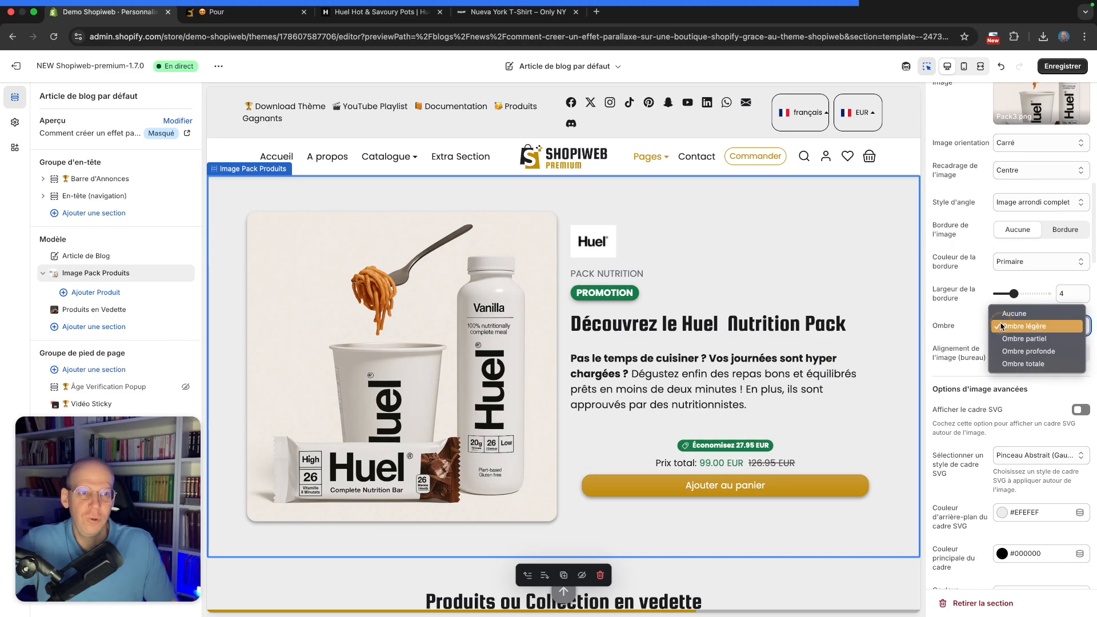
pyautogui.click(1012, 314)
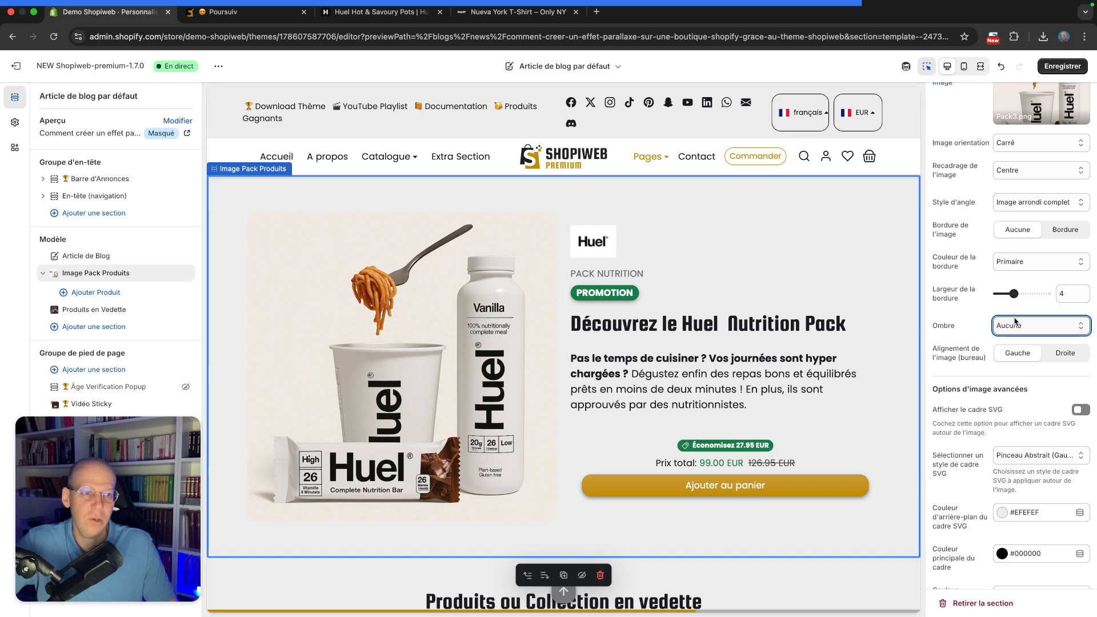
pyautogui.click(1015, 323)
pyautogui.click(1021, 340)
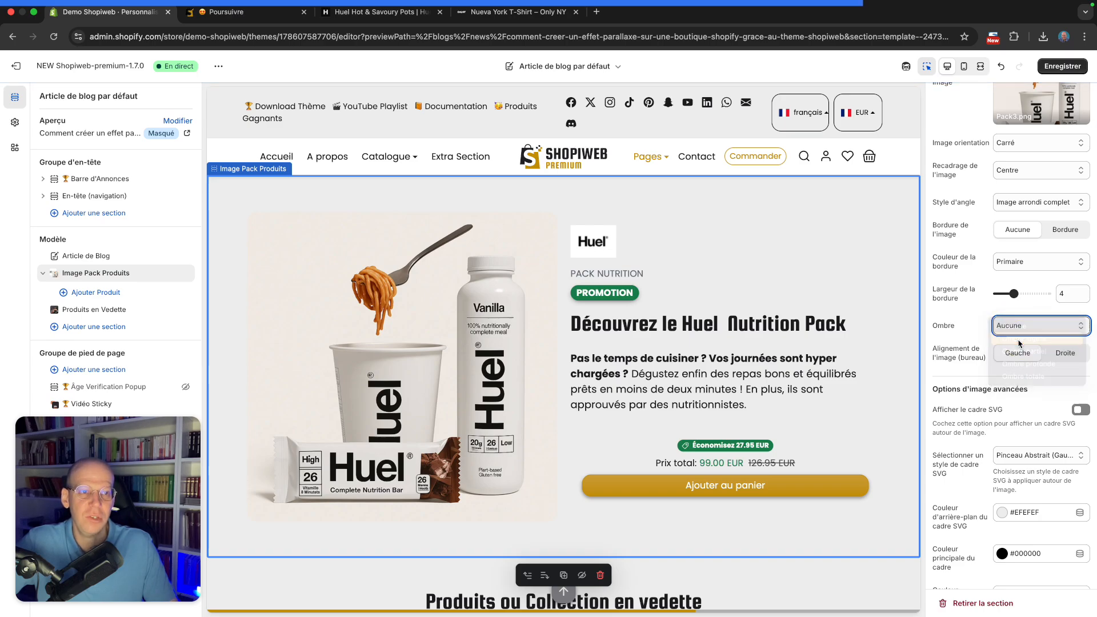
pyautogui.click(1026, 326)
pyautogui.click(1030, 369)
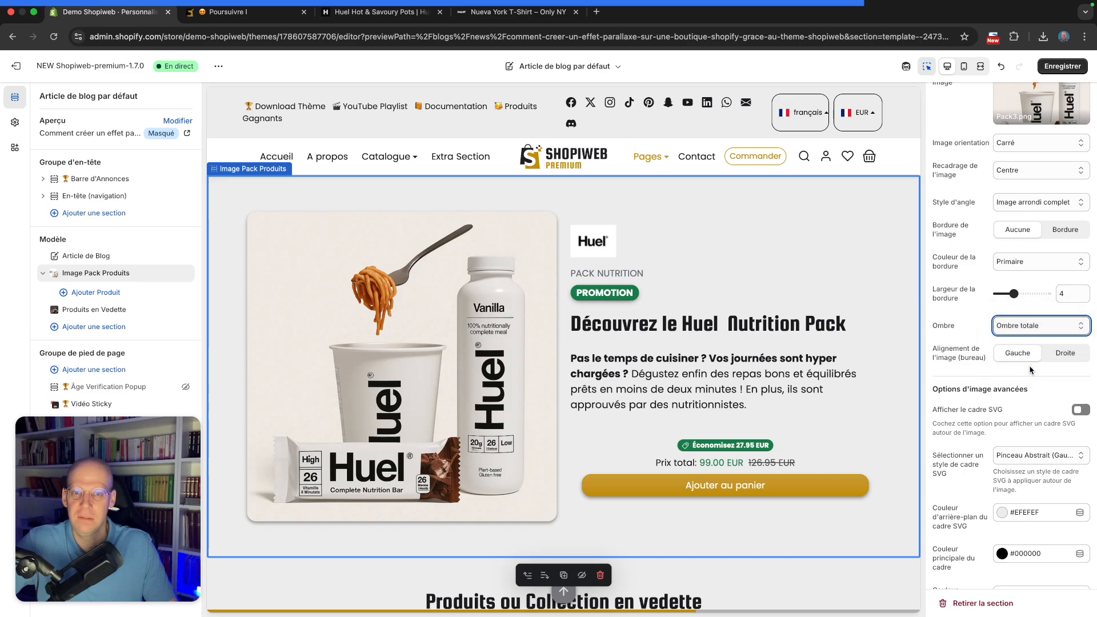
pyautogui.click(1025, 330)
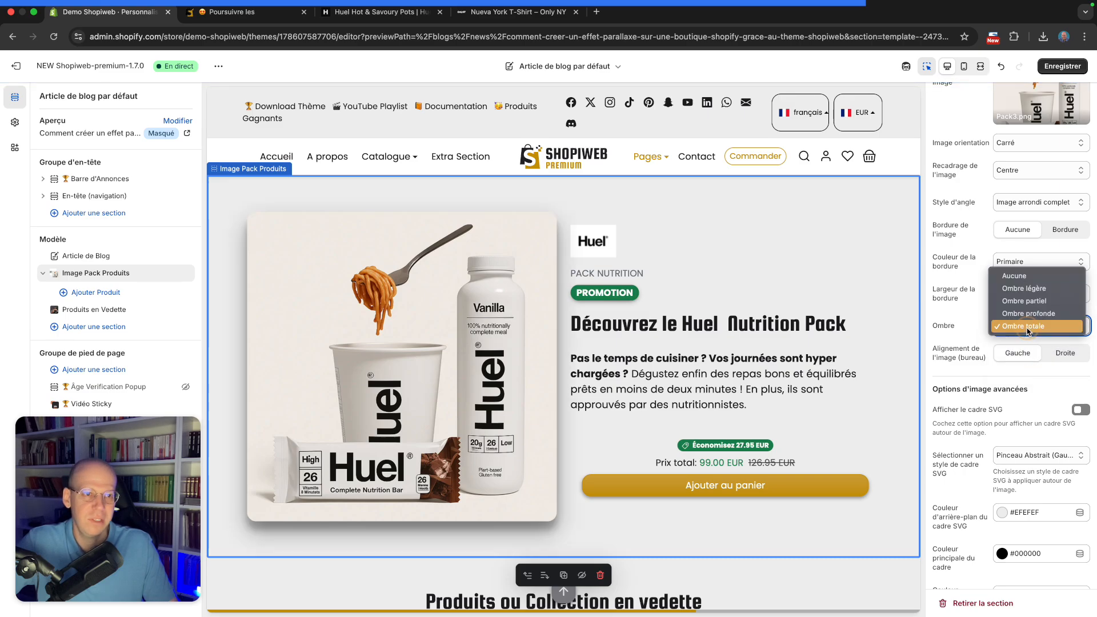
pyautogui.click(1033, 280)
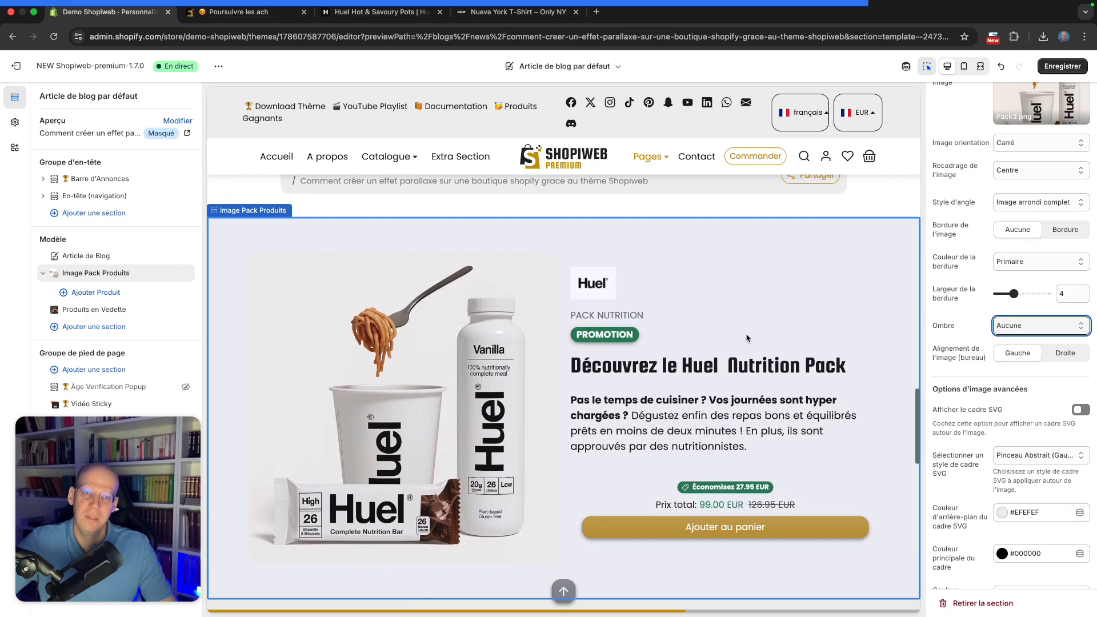
pyautogui.click(1036, 326)
pyautogui.click(1033, 339)
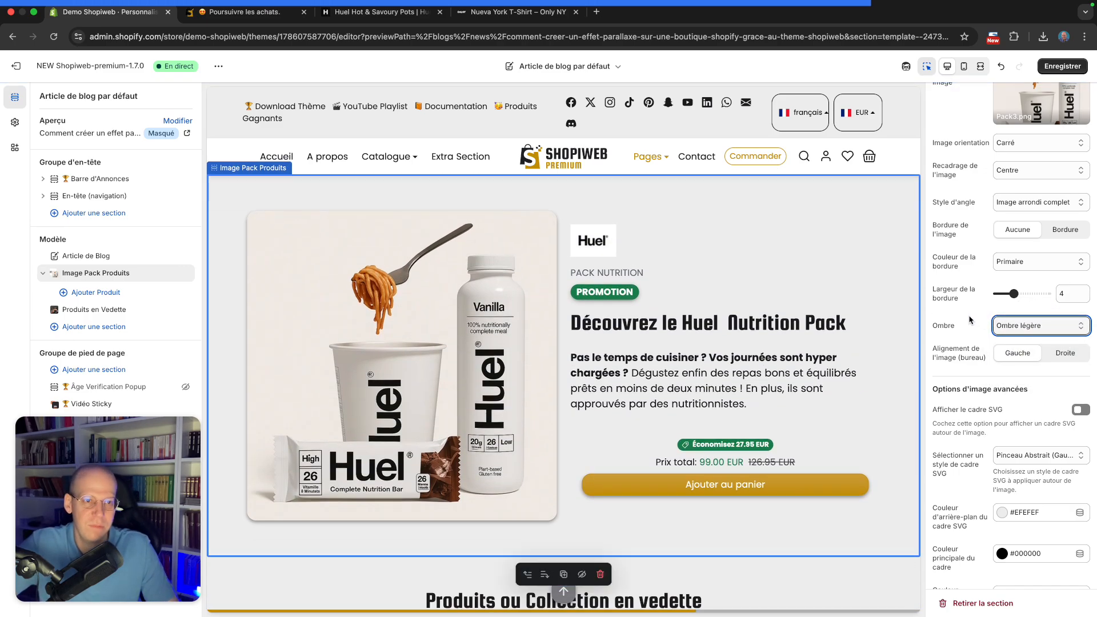
pyautogui.click(1073, 354)
pyautogui.click(1017, 353)
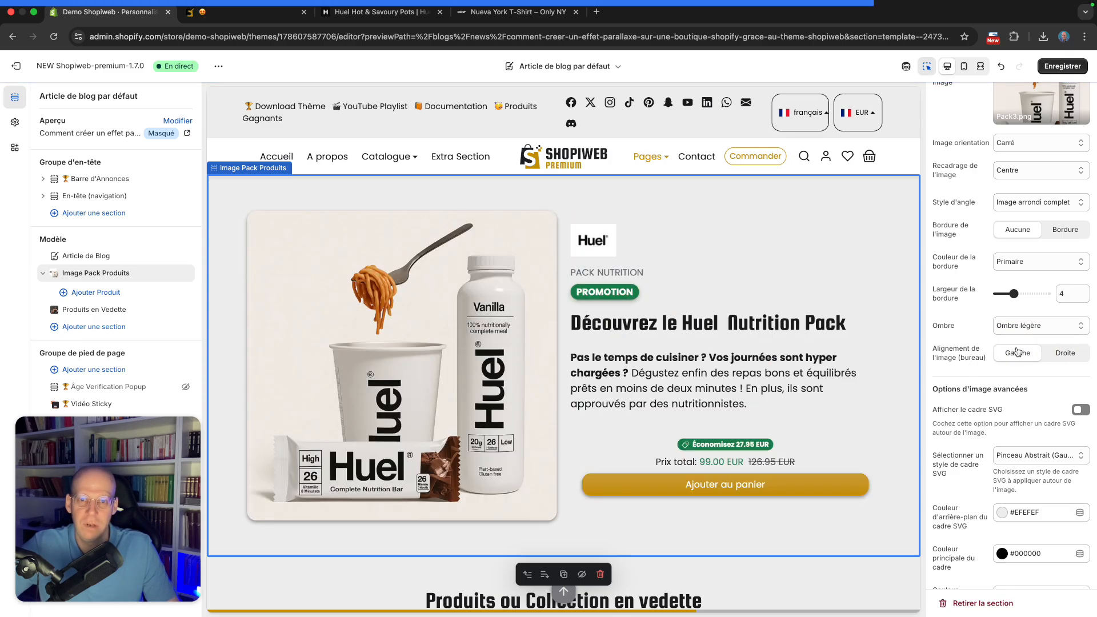
# Enable the SVG frame around the section's image
pyautogui.scroll(-3, 1011, 352)
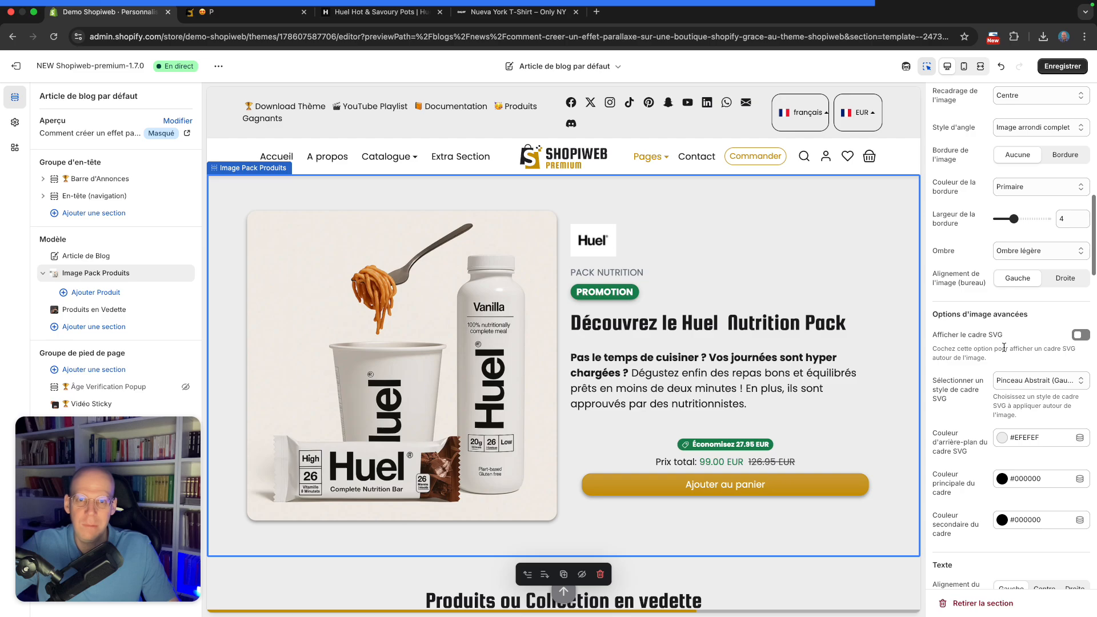
pyautogui.scroll(-1, 1004, 347)
pyautogui.scroll(4, 1004, 348)
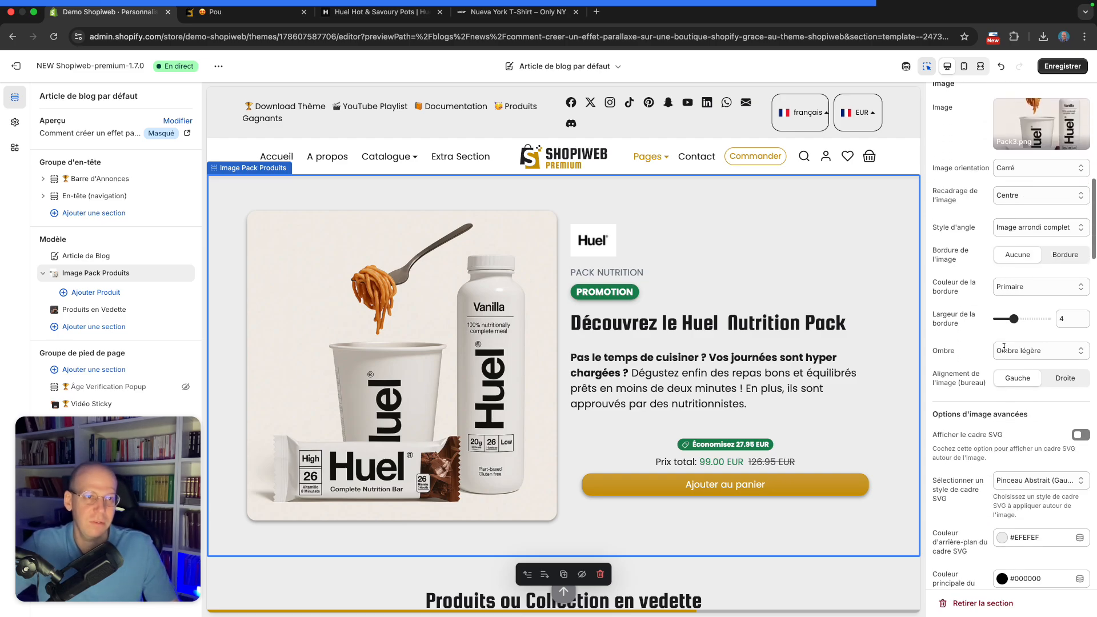
pyautogui.scroll(-6, 1003, 347)
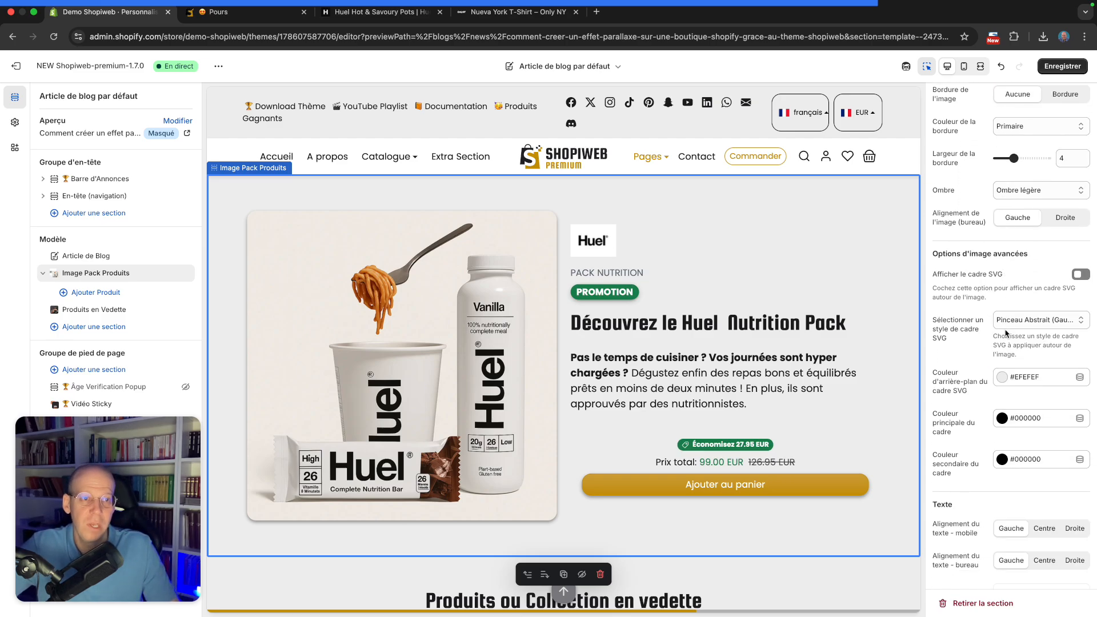
pyautogui.scroll(-1, 739, 337)
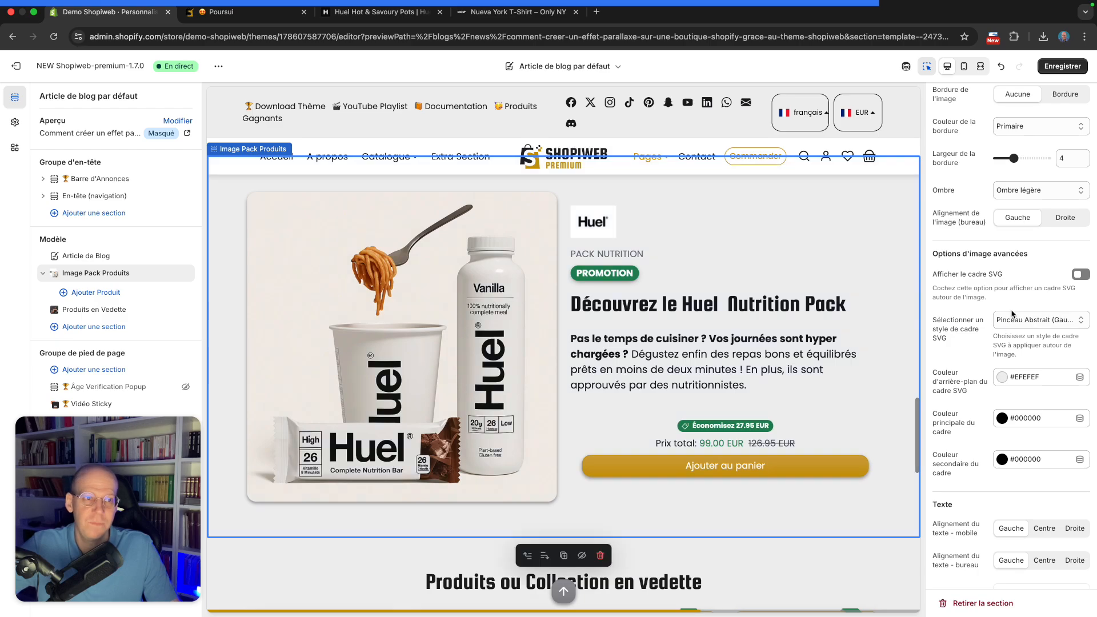
pyautogui.scroll(1, 1014, 313)
pyautogui.scroll(1, 753, 341)
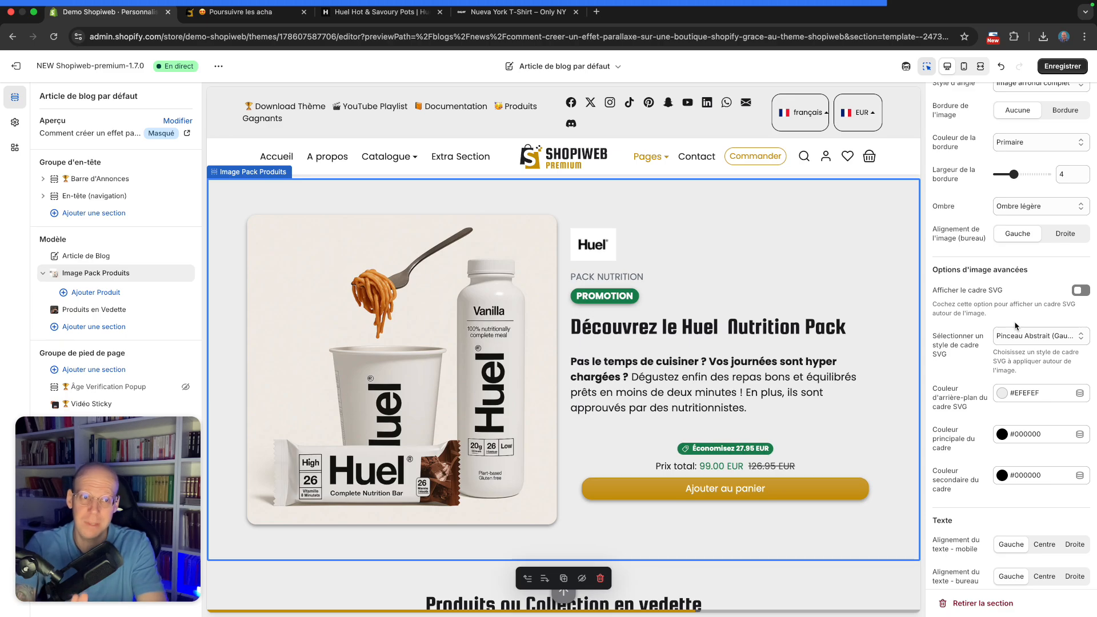
pyautogui.click(1088, 290)
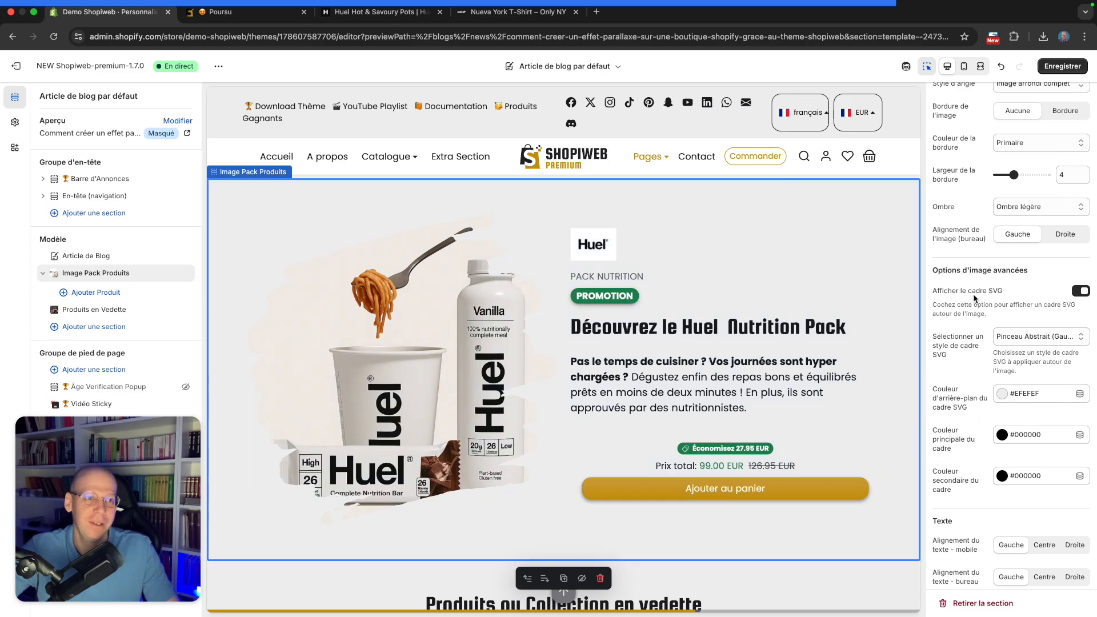
# Set the section's background color to Sombre (Texte blanc)
pyautogui.scroll(10, 1025, 197)
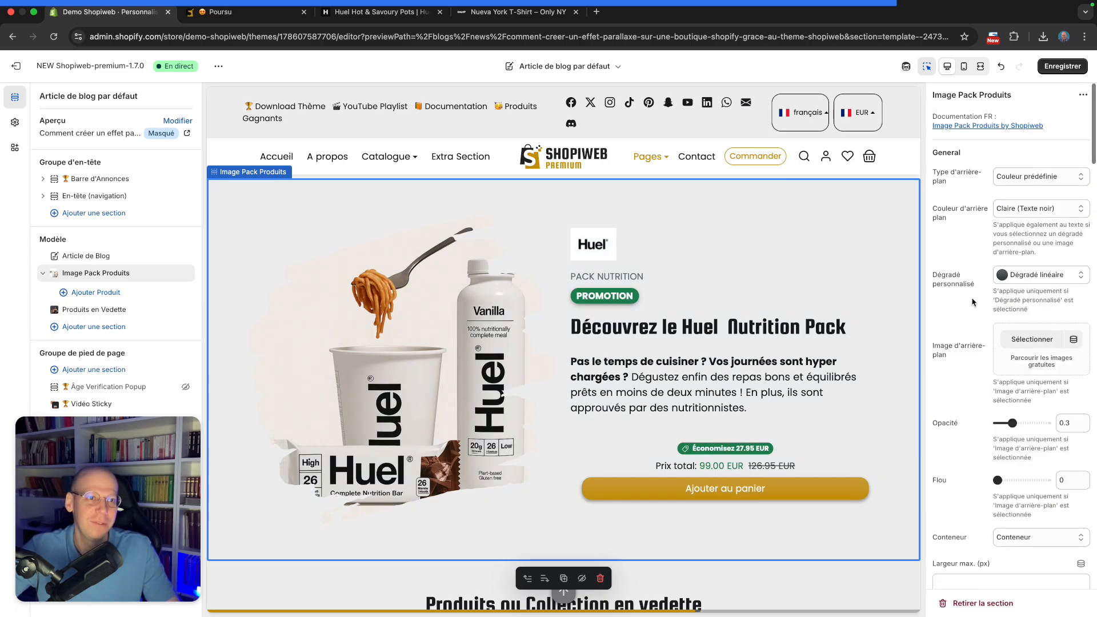
pyautogui.click(1027, 212)
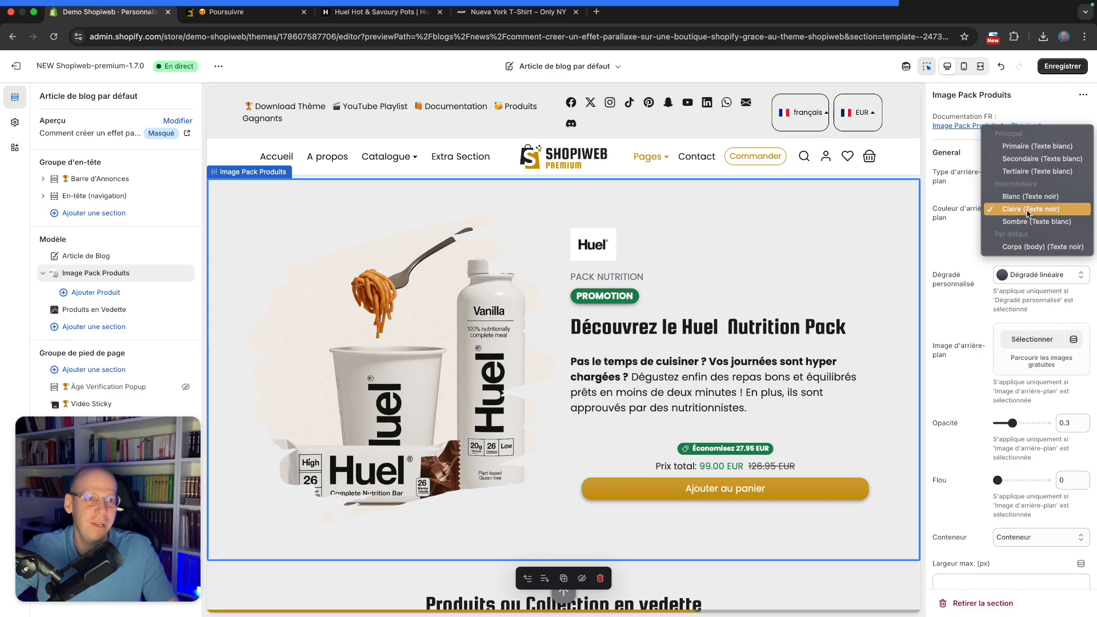
pyautogui.click(1023, 222)
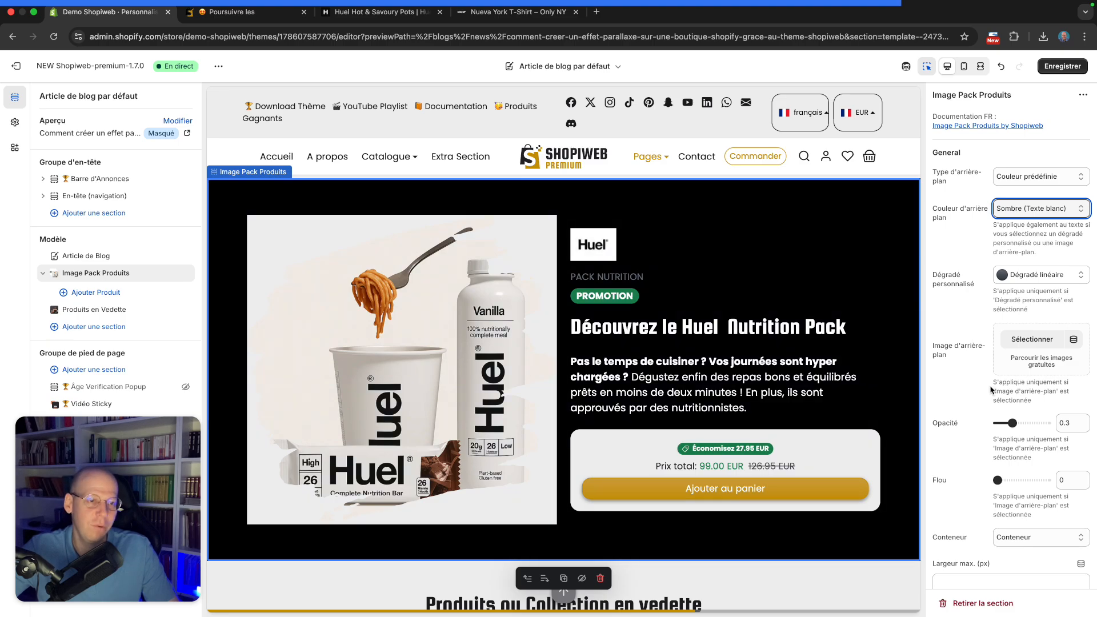
pyautogui.scroll(-15, 1025, 382)
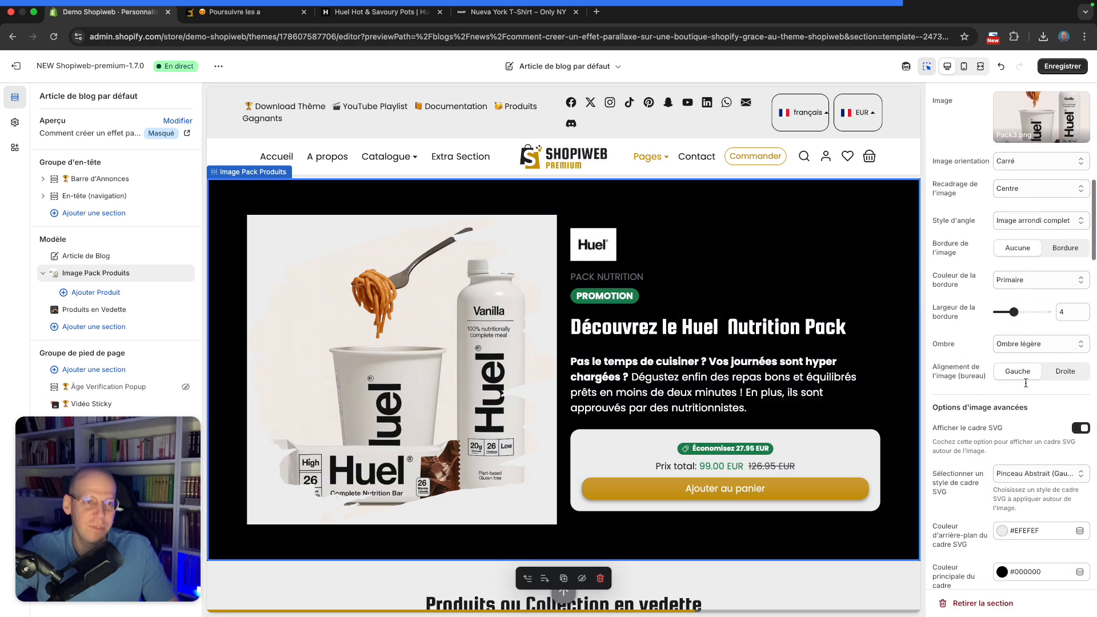
pyautogui.scroll(-10, 1026, 385)
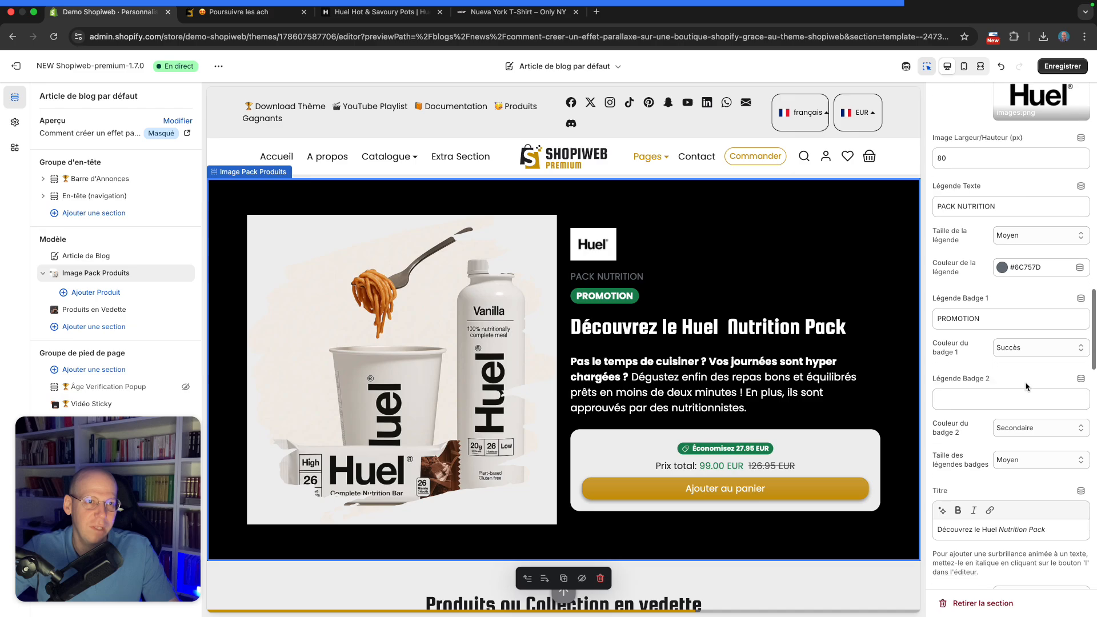
# Set the SVG frame's background color to #000000
pyautogui.scroll(8, 1026, 386)
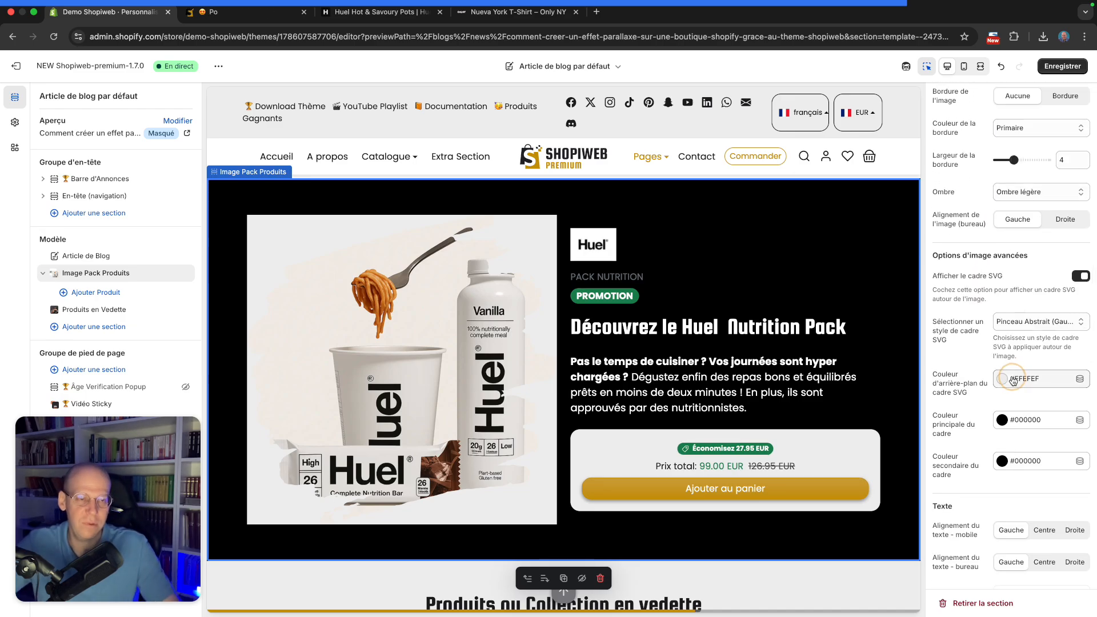
pyautogui.click(1014, 381)
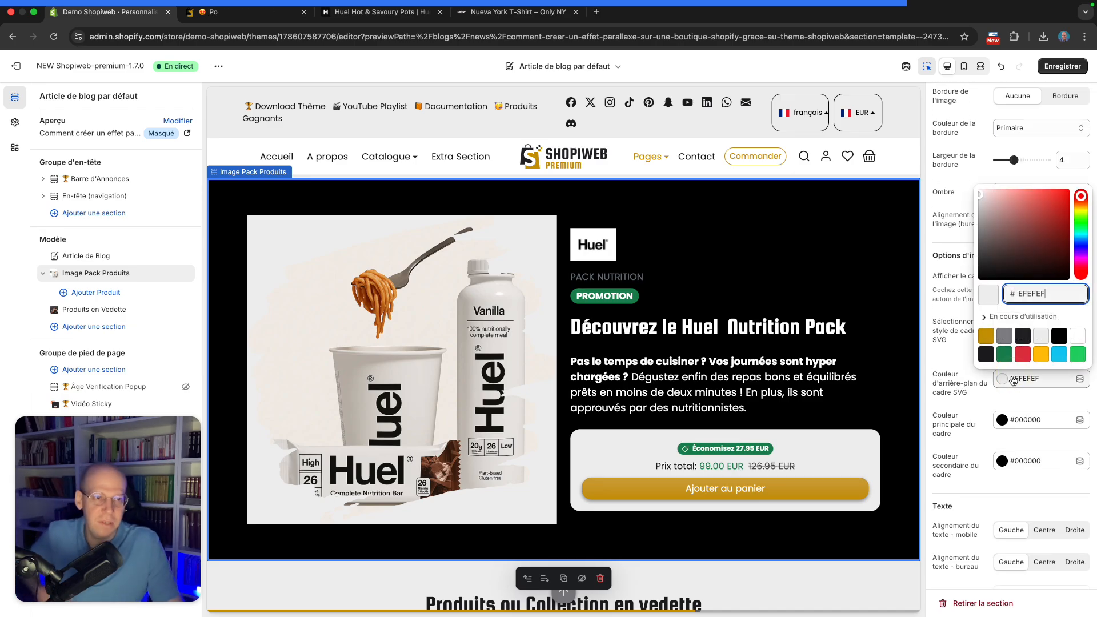
pyautogui.click(988, 354)
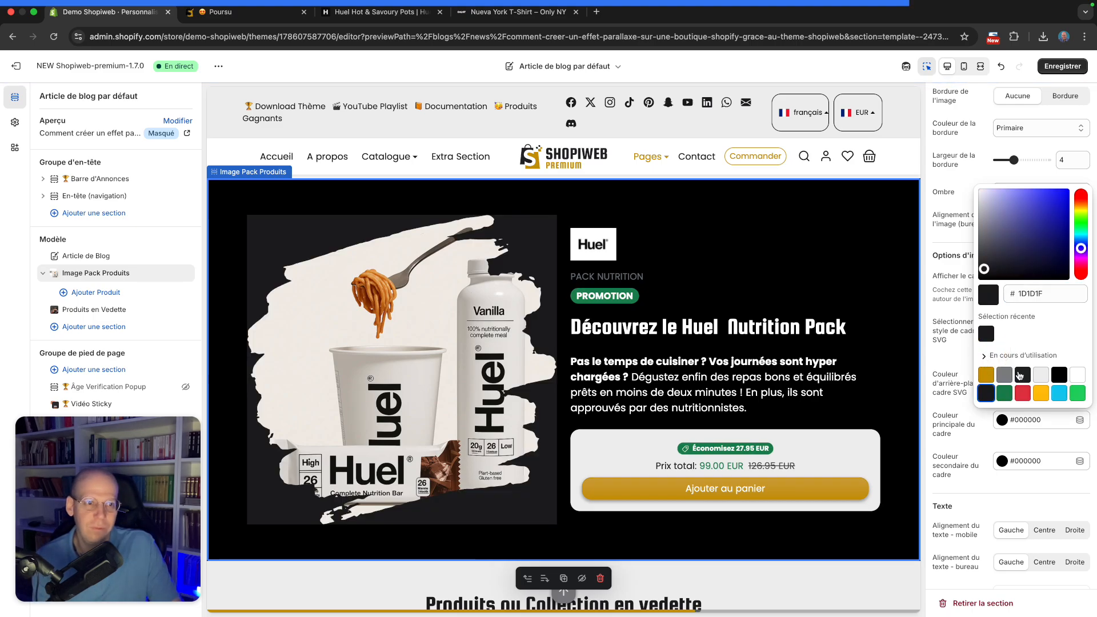
pyautogui.click(1060, 375)
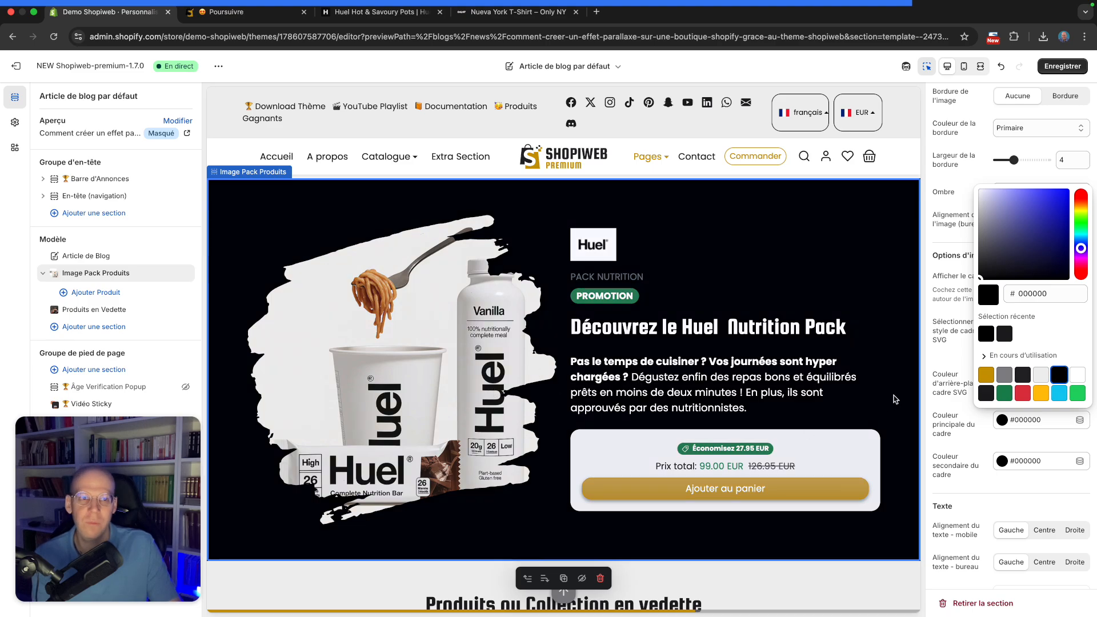
pyautogui.click(958, 364)
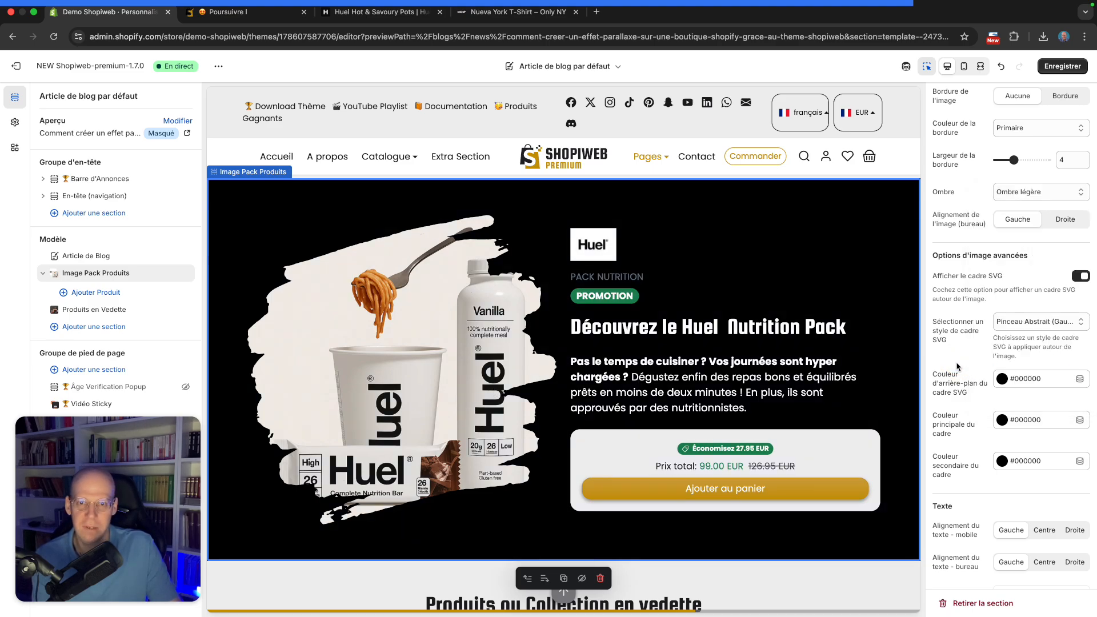
# Change the SVG frame style to Technologie (Gauche)
pyautogui.click(1065, 324)
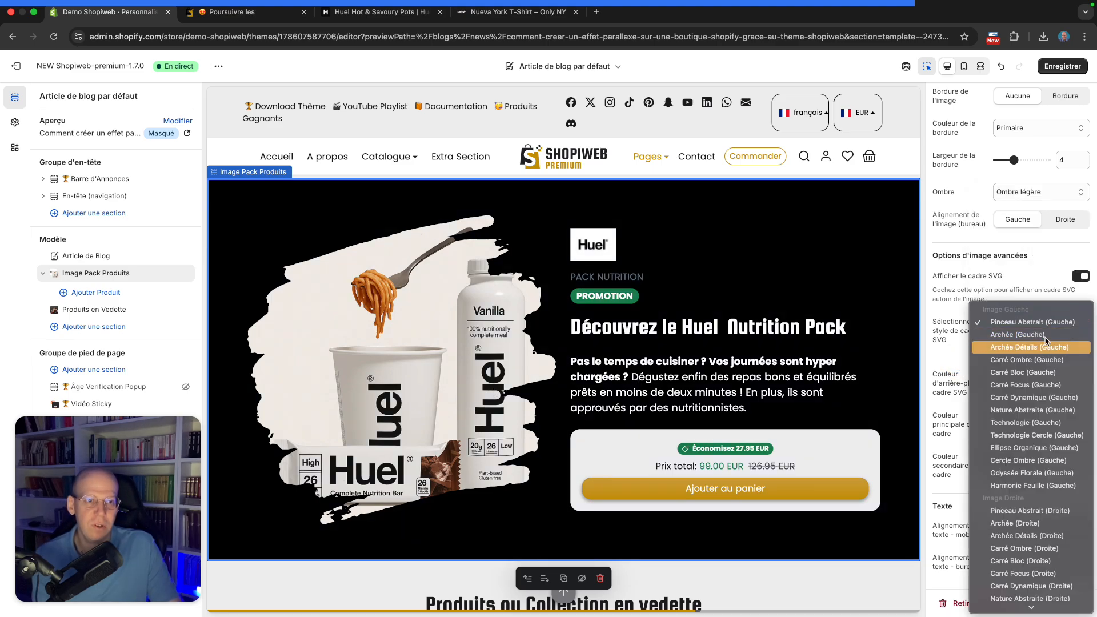
pyautogui.click(1026, 452)
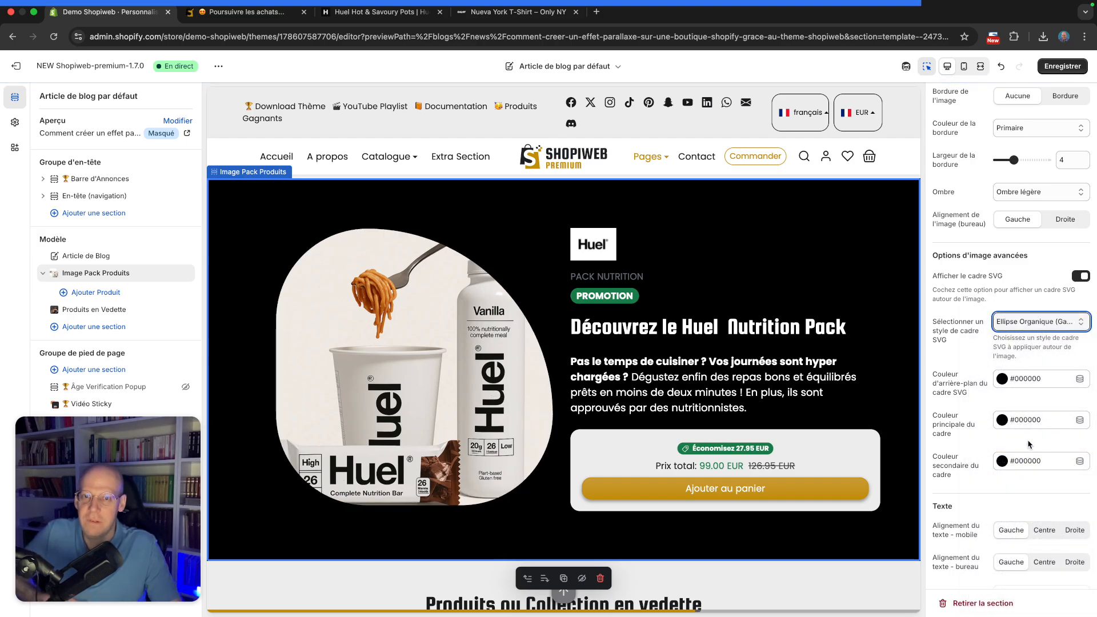
pyautogui.click(1036, 322)
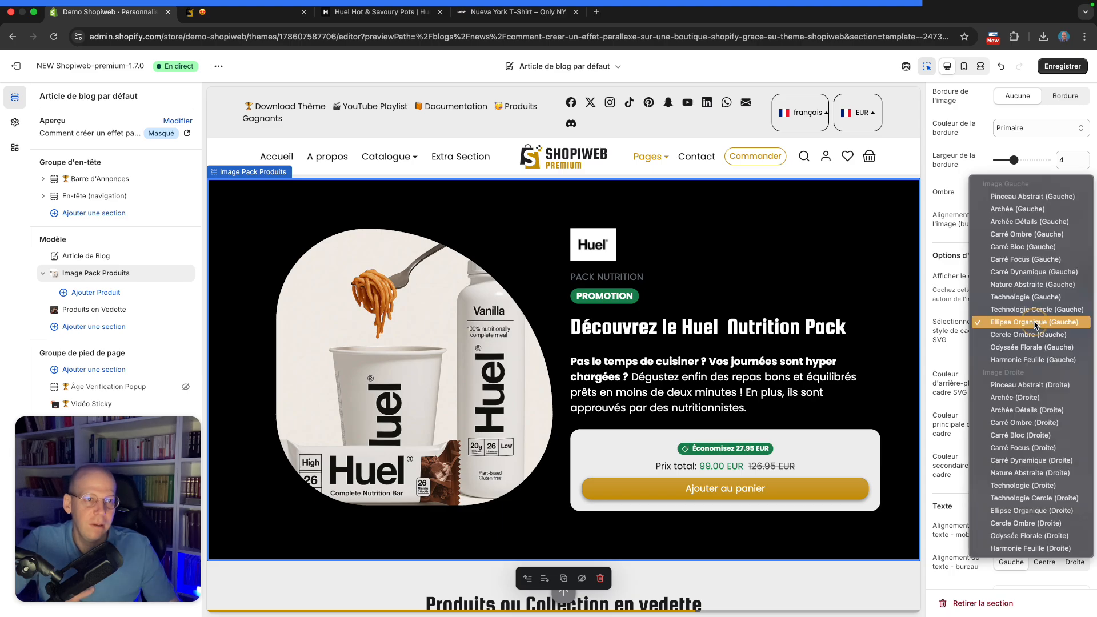
pyautogui.click(1034, 296)
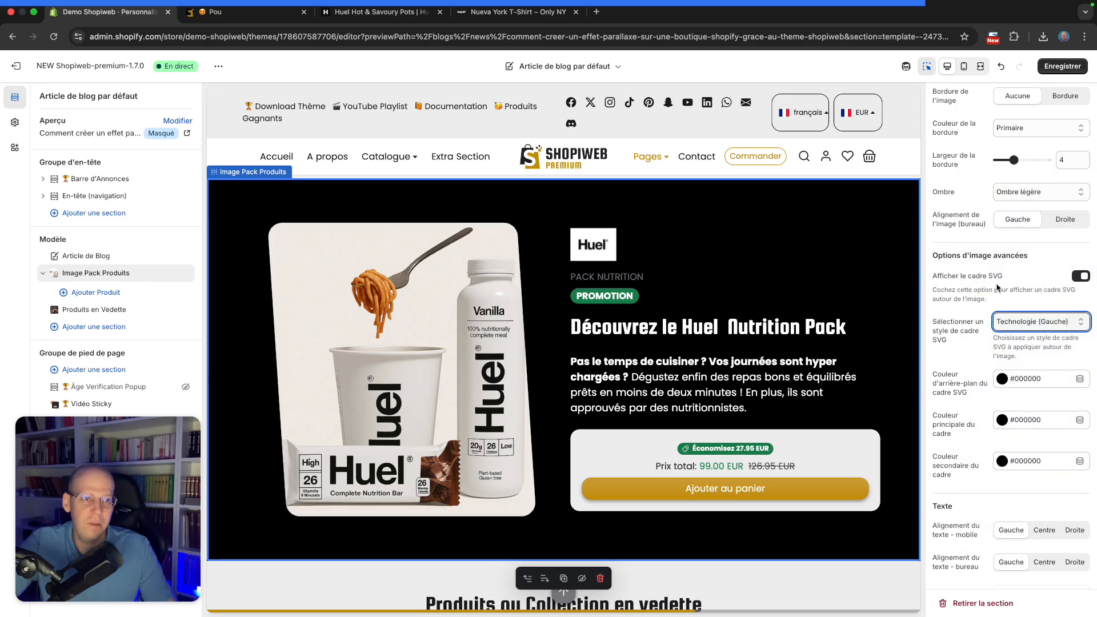
# Keep the background type as Couleur prédéfinie and set the section's background color to Claire (Texte noir)
pyautogui.scroll(10, 1015, 288)
pyautogui.click(1043, 183)
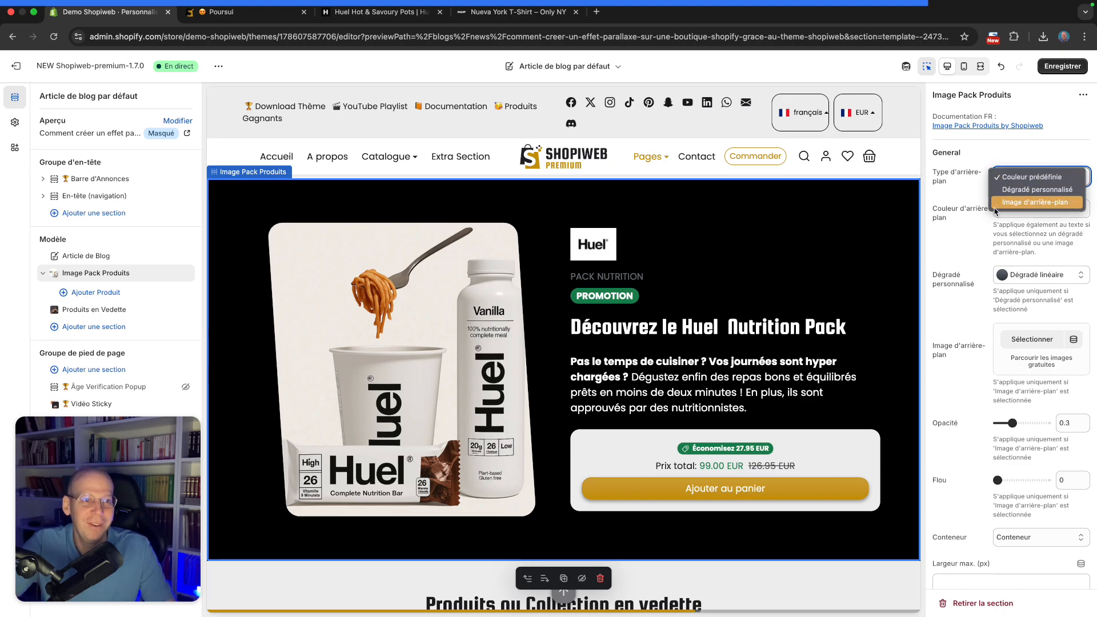
pyautogui.click(1040, 177)
pyautogui.click(1027, 208)
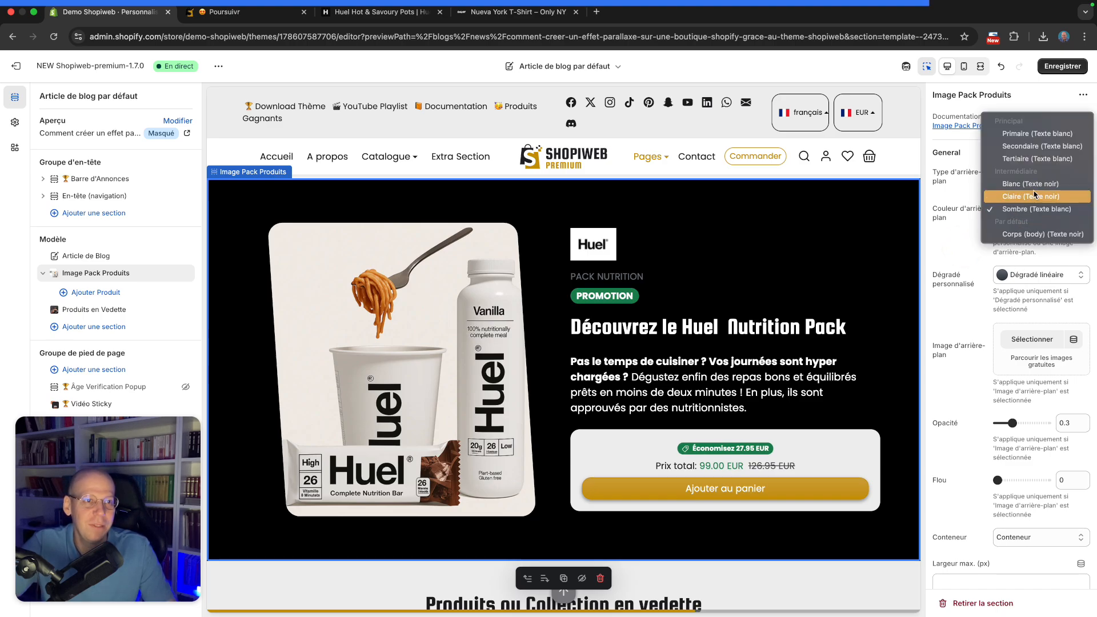
pyautogui.click(1026, 194)
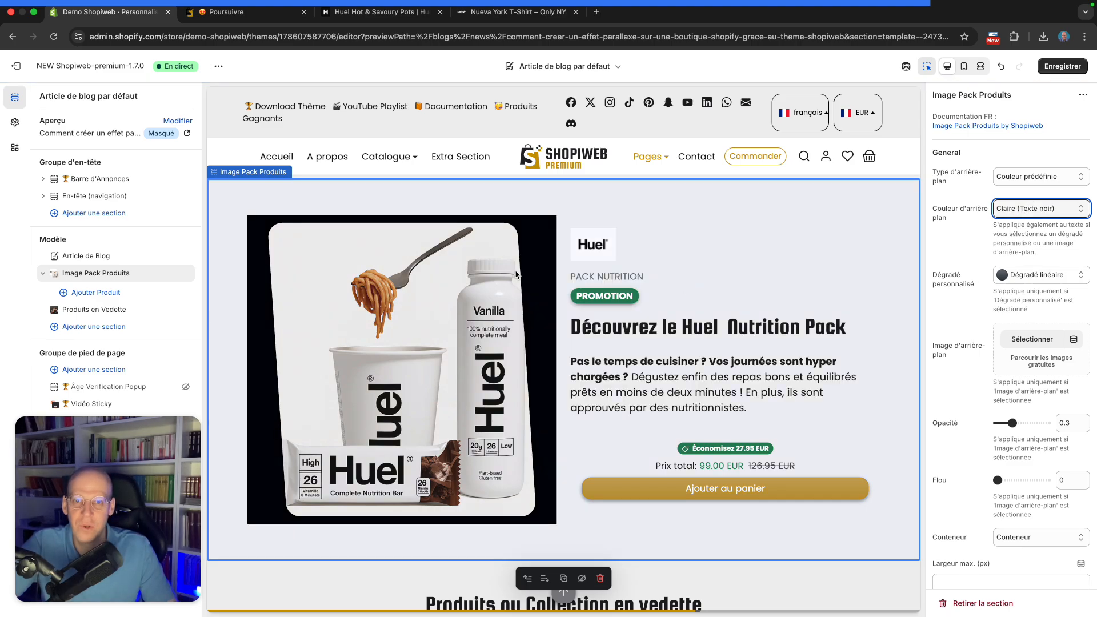
# Set the SVG frame's background color to #EFEFEF
pyautogui.scroll(-15, 975, 335)
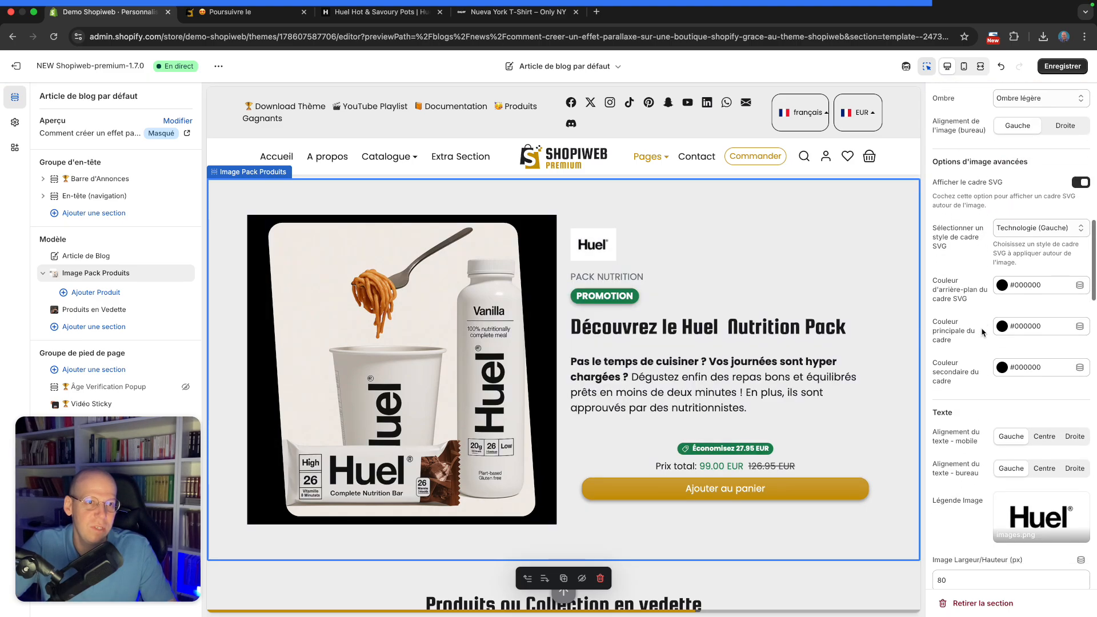
pyautogui.click(1023, 289)
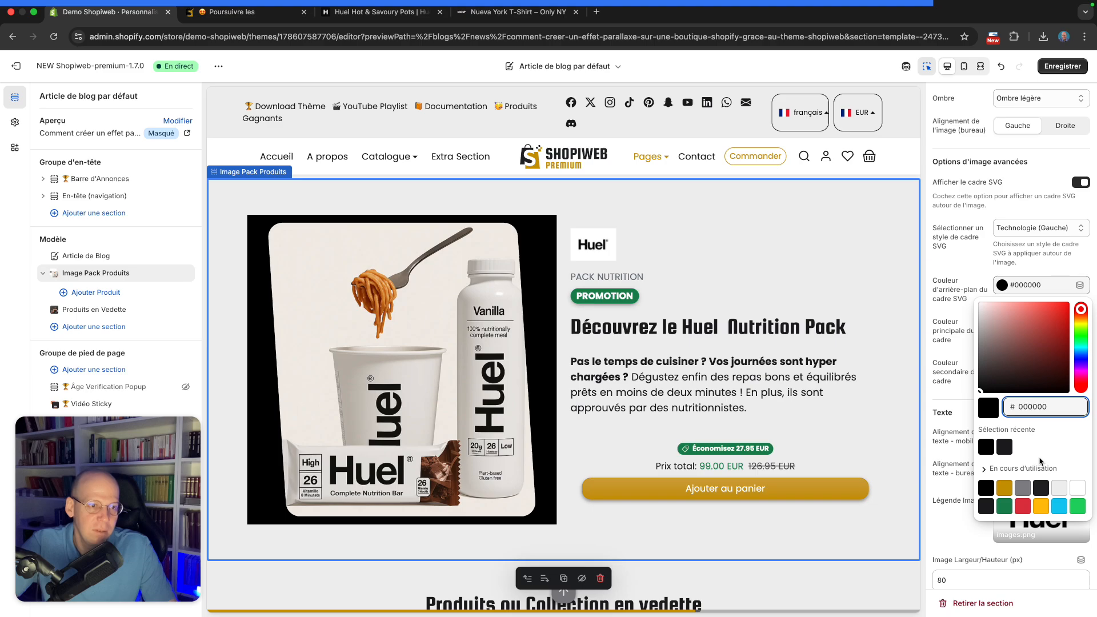
pyautogui.click(1055, 491)
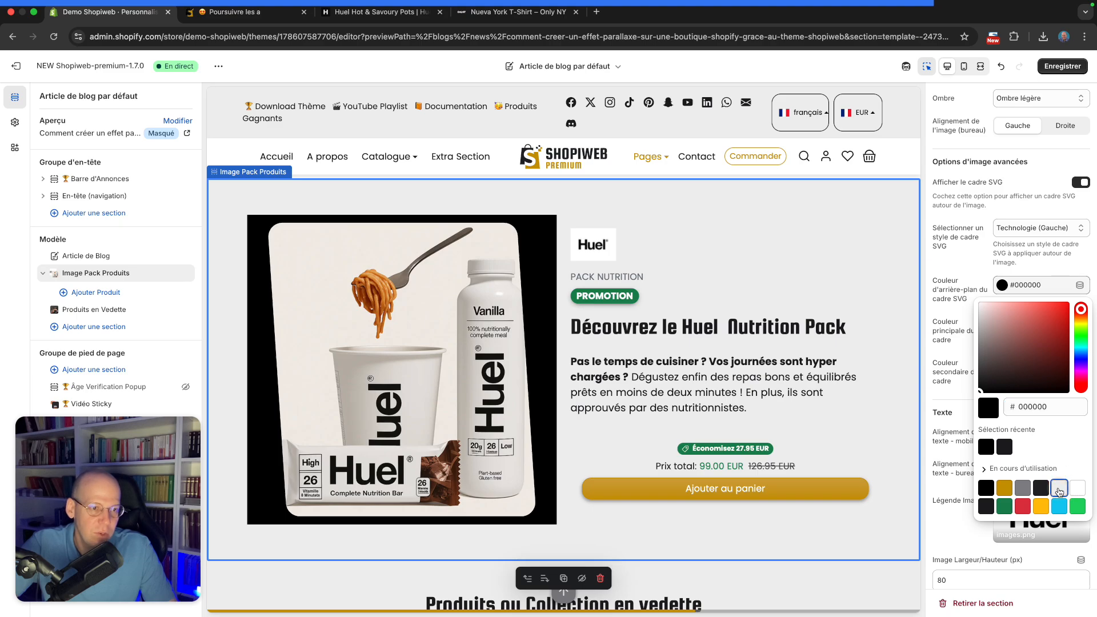
pyautogui.click(960, 348)
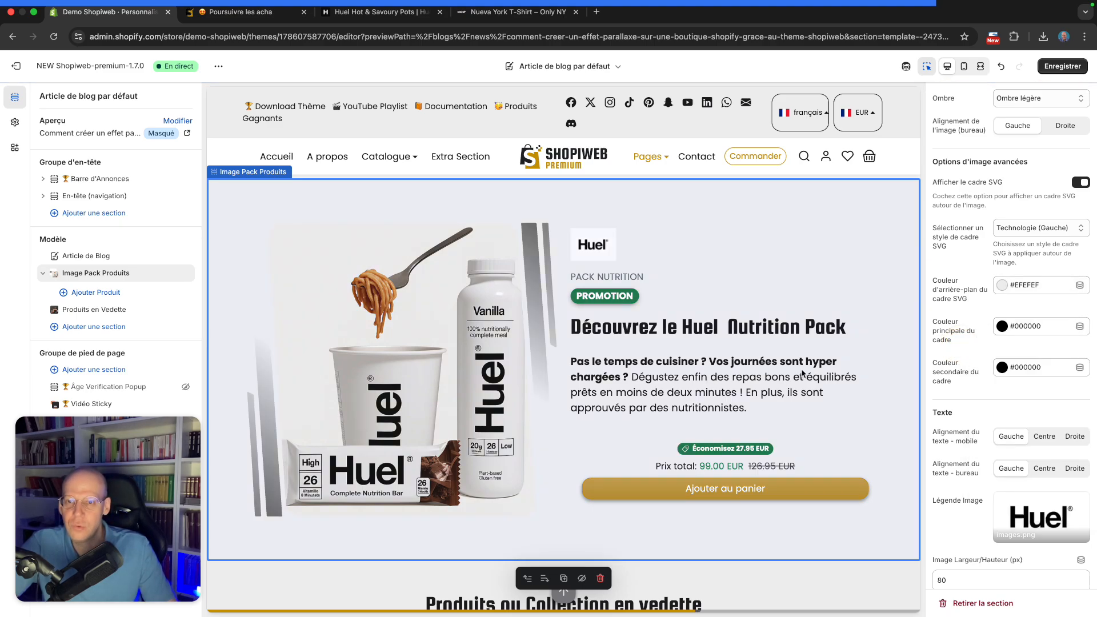
# Save the theme changes
pyautogui.scroll(2, 846, 382)
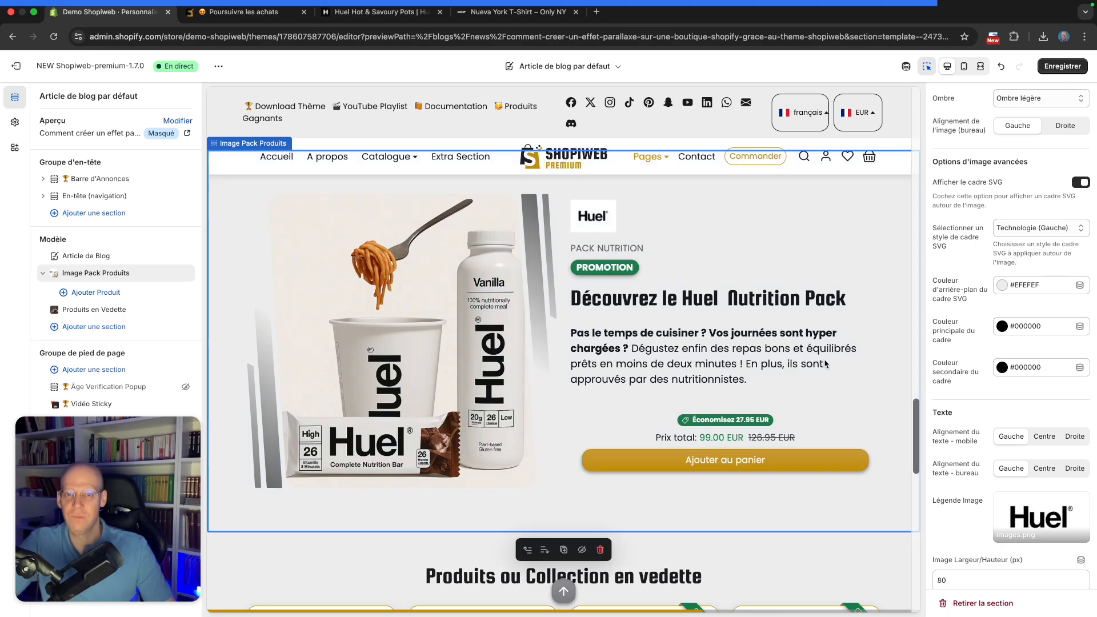
pyautogui.scroll(-1, 825, 363)
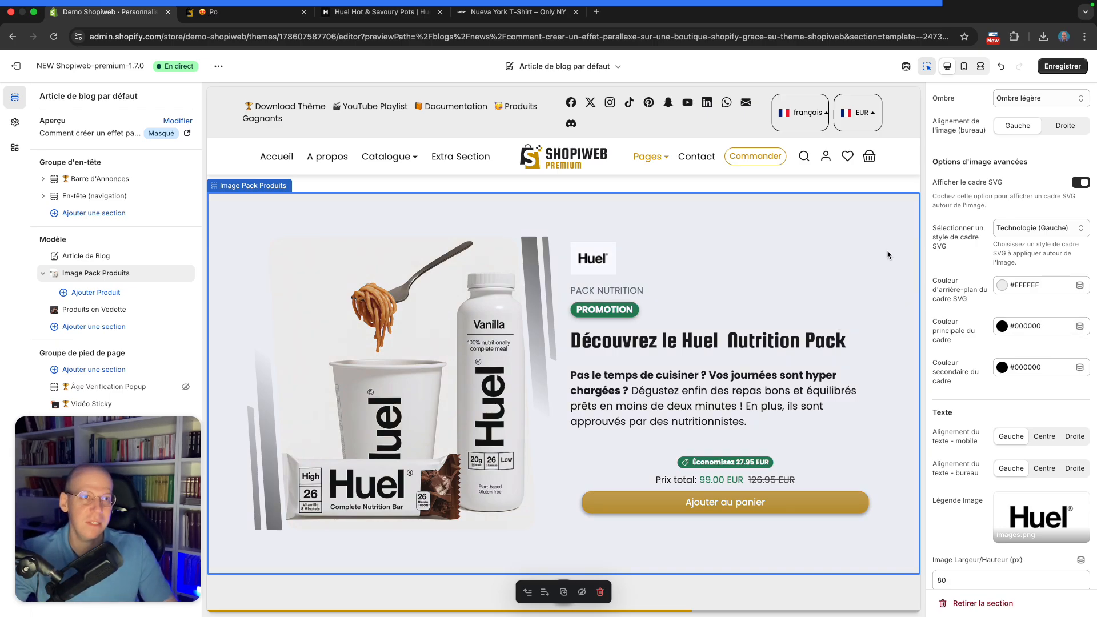
pyautogui.click(1071, 68)
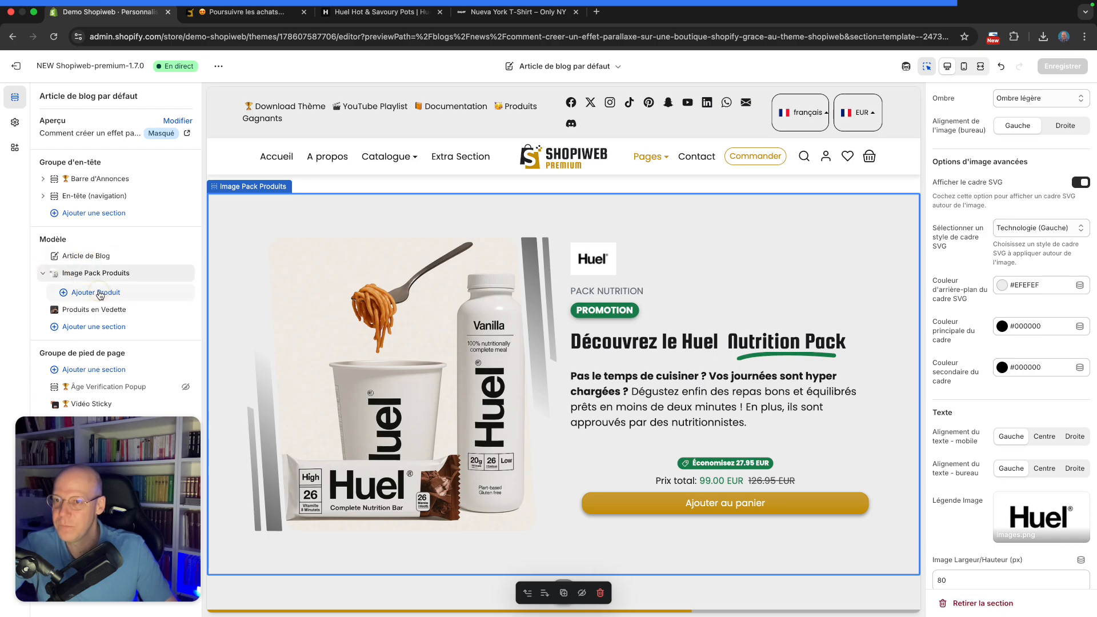
# Add a product block to the Image Pack Produits section and assign Huel Hot & Savoury Pots x 12 to it
pyautogui.click(97, 292)
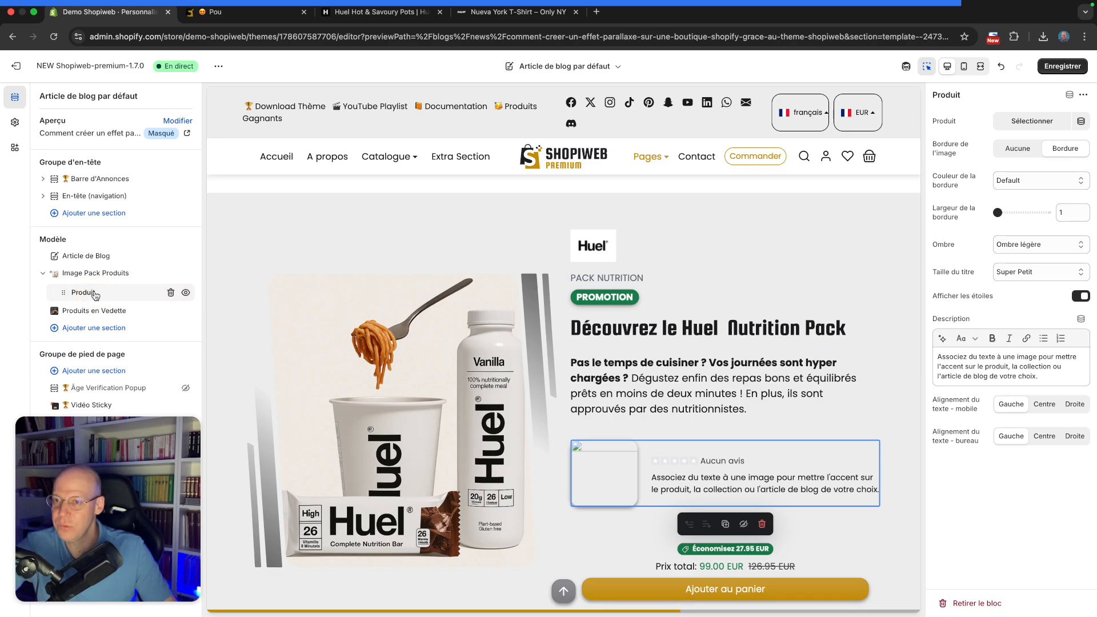
pyautogui.click(1024, 123)
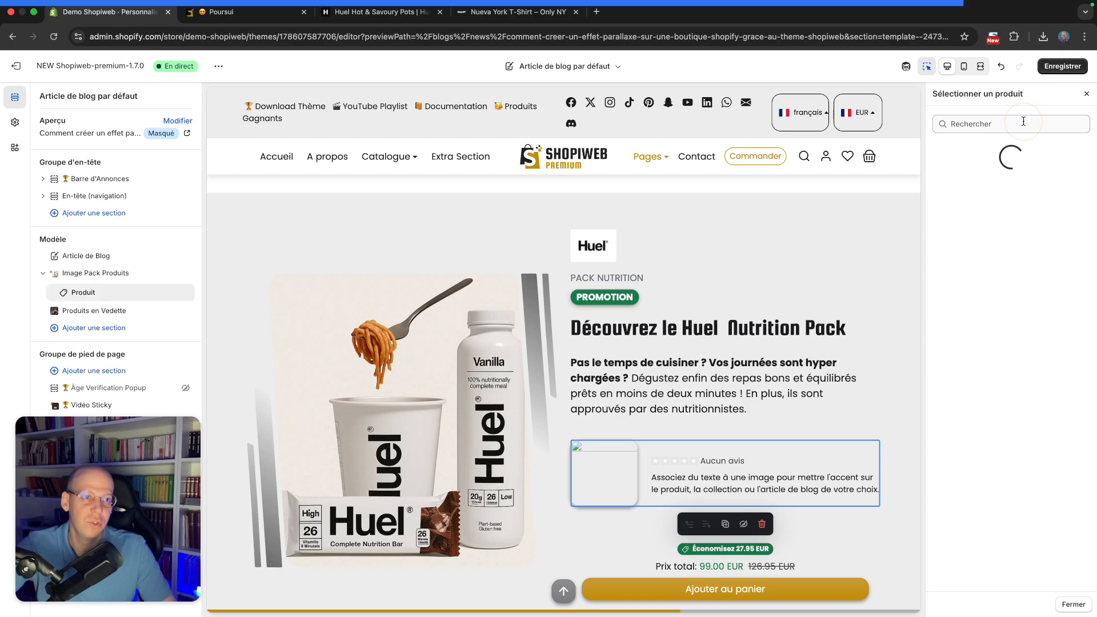
pyautogui.scroll(-15, 997, 278)
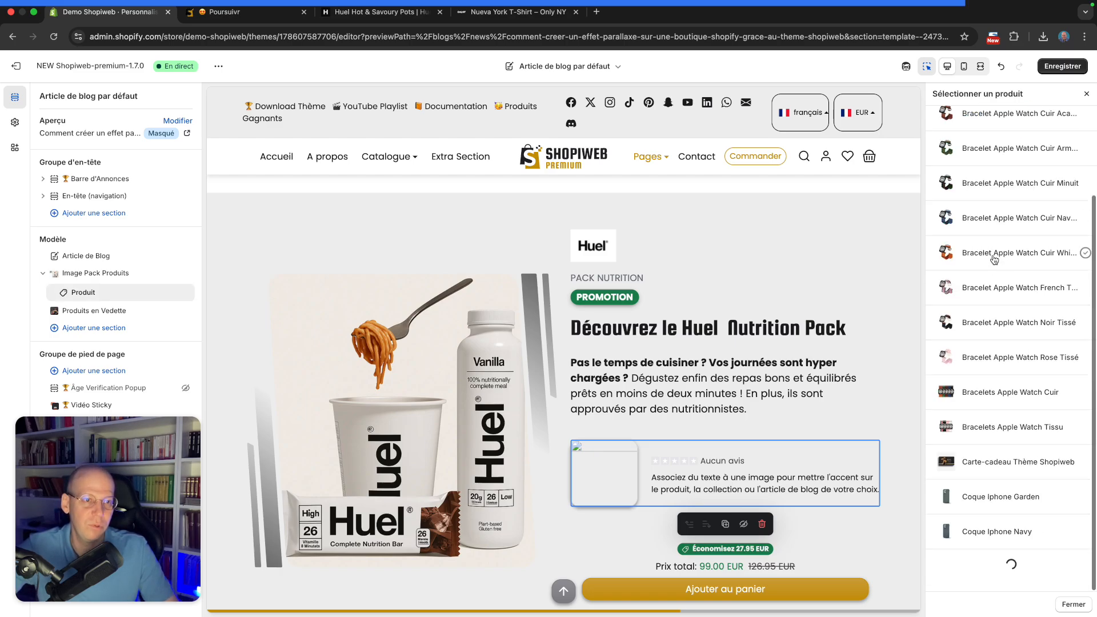
pyautogui.scroll(-8, 997, 263)
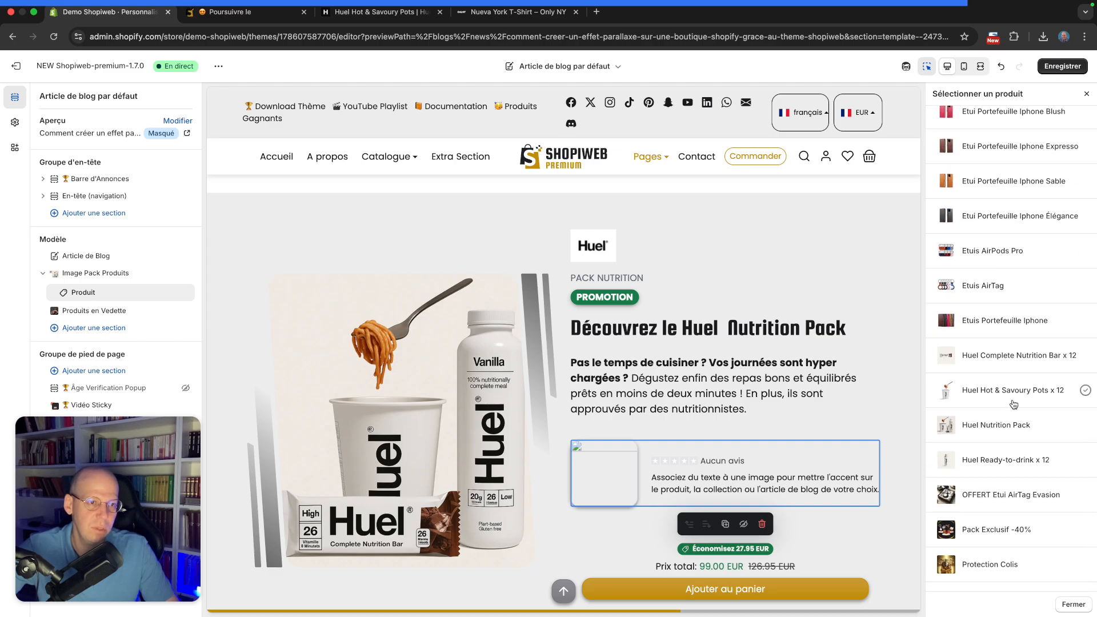
pyautogui.click(1002, 391)
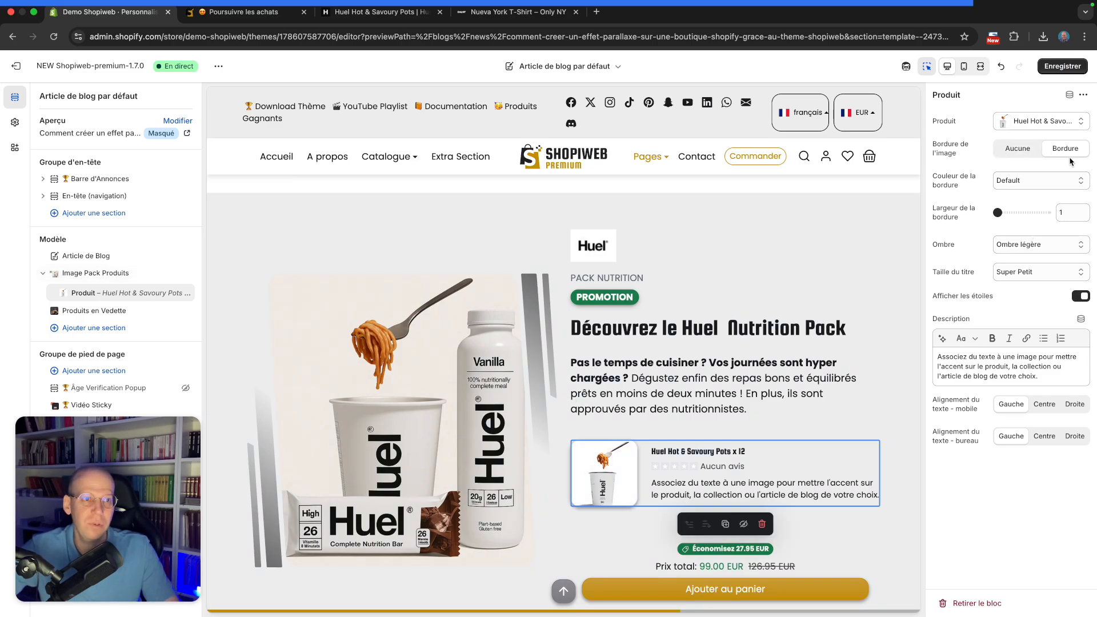
# Set the product block's image border to Aucune
pyautogui.click(1022, 149)
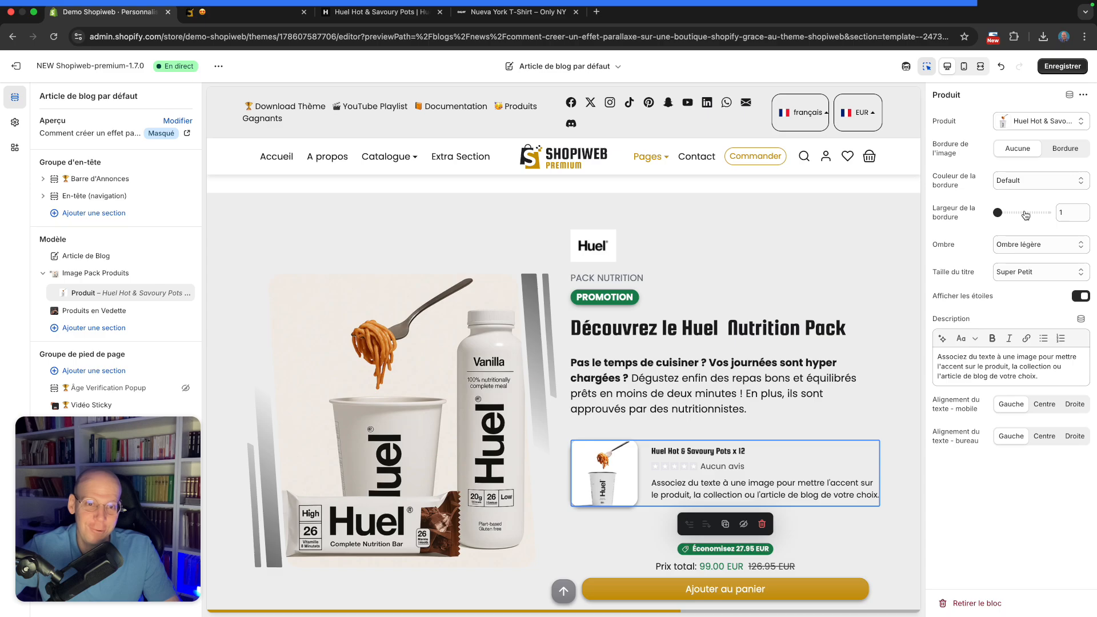
pyautogui.click(1026, 246)
pyautogui.click(1026, 246)
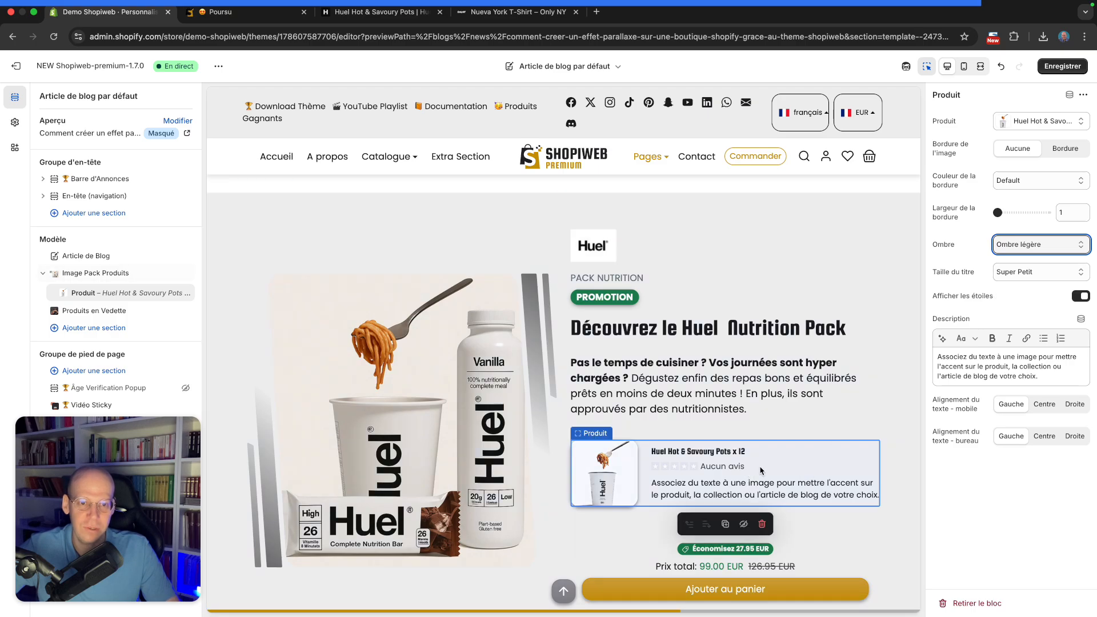
# Set the product block's title size to Très Petit and turn off the star rating display
pyautogui.click(1011, 273)
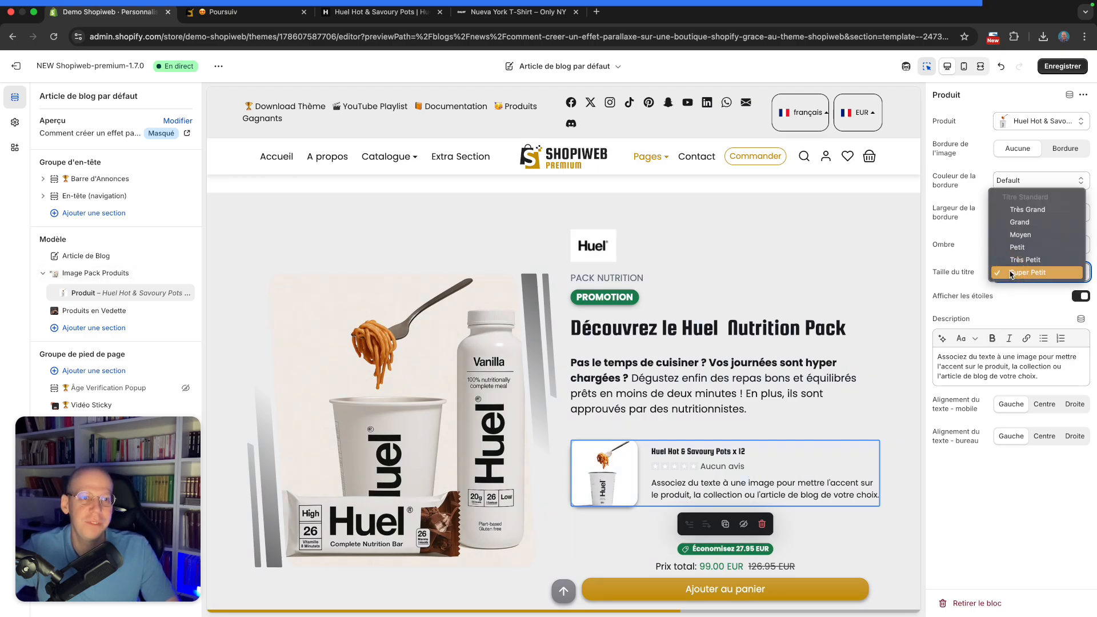
pyautogui.click(1021, 261)
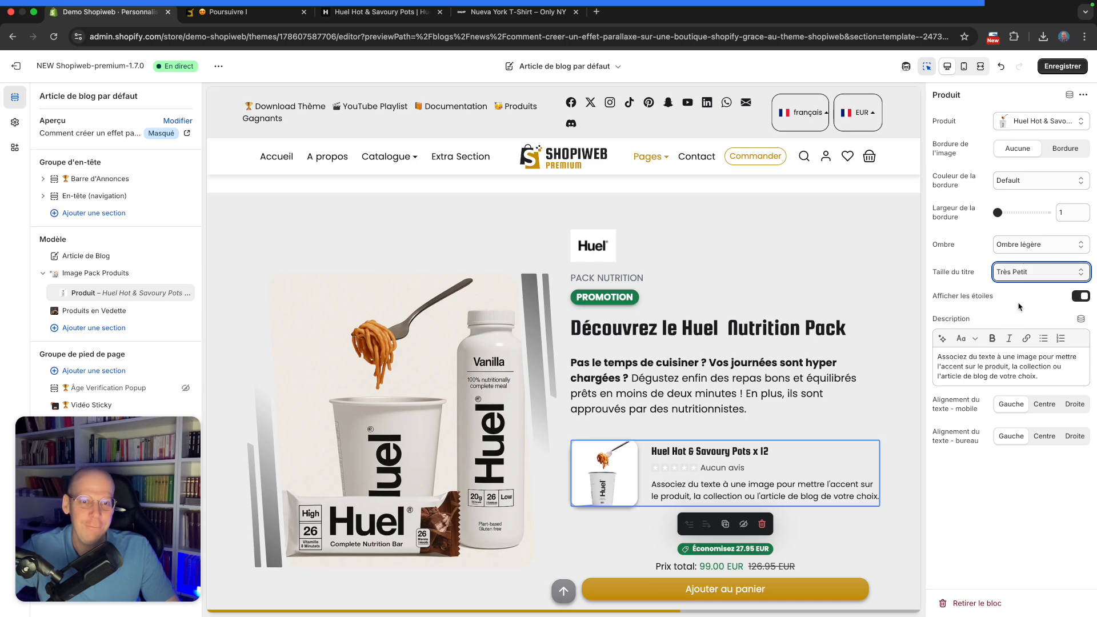
pyautogui.click(1079, 296)
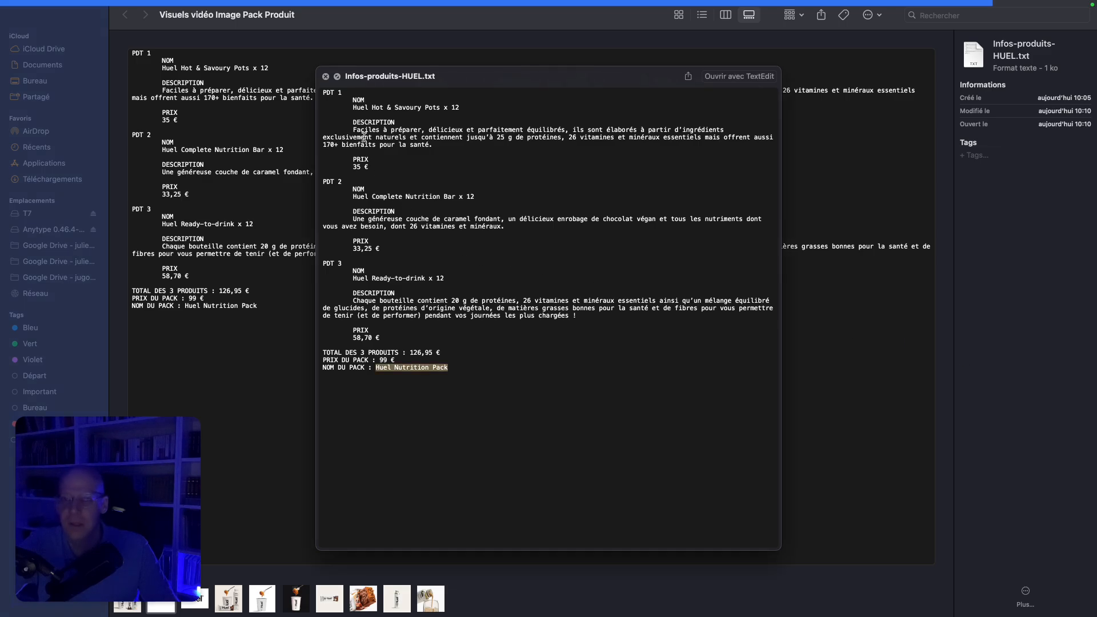
# Copy the Hot & Savoury Pots description from Infos-produits-HUEL.txt and paste it as the block's description
pyautogui.moveTo(352, 129); pyautogui.dragTo(437, 146)
pyautogui.press('super+c')
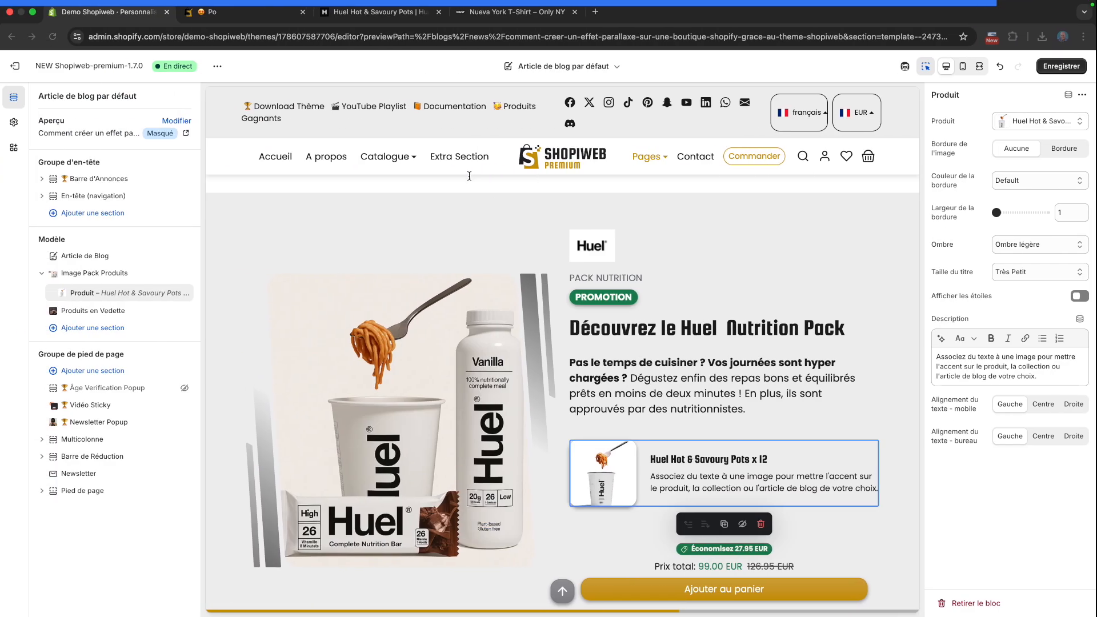
pyautogui.click(980, 361)
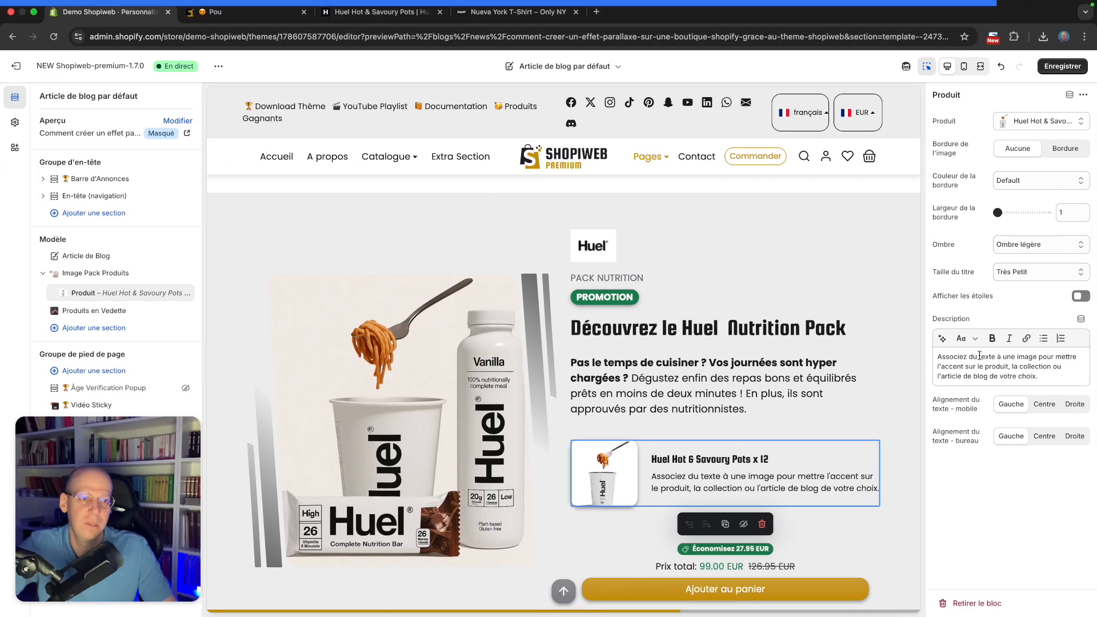
pyautogui.press('super+a')
pyautogui.press('super+v')
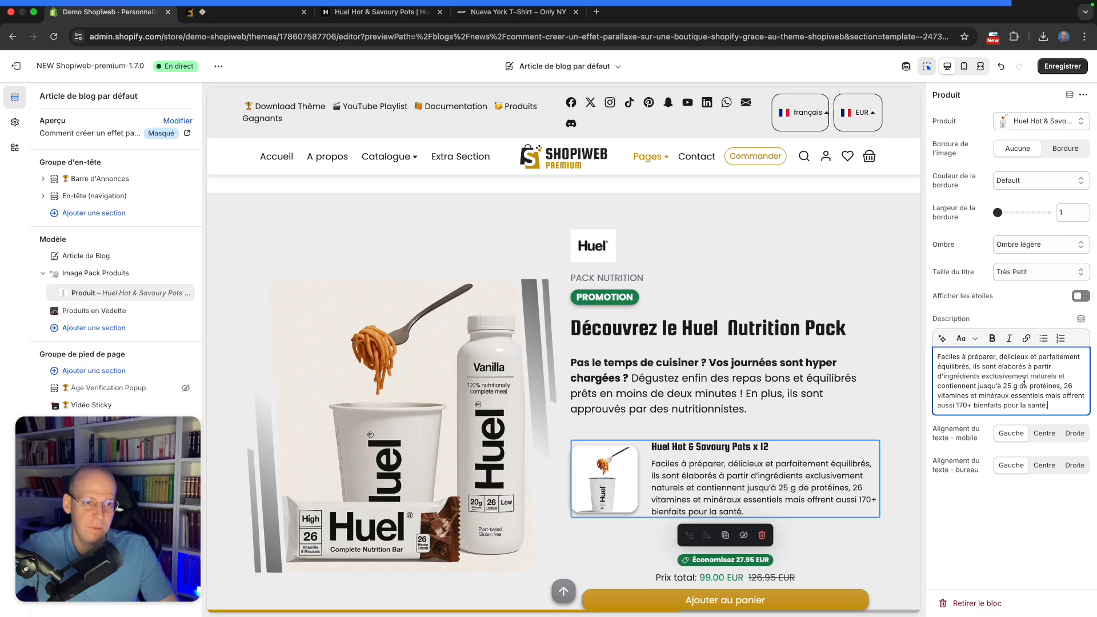
pyautogui.click(965, 67)
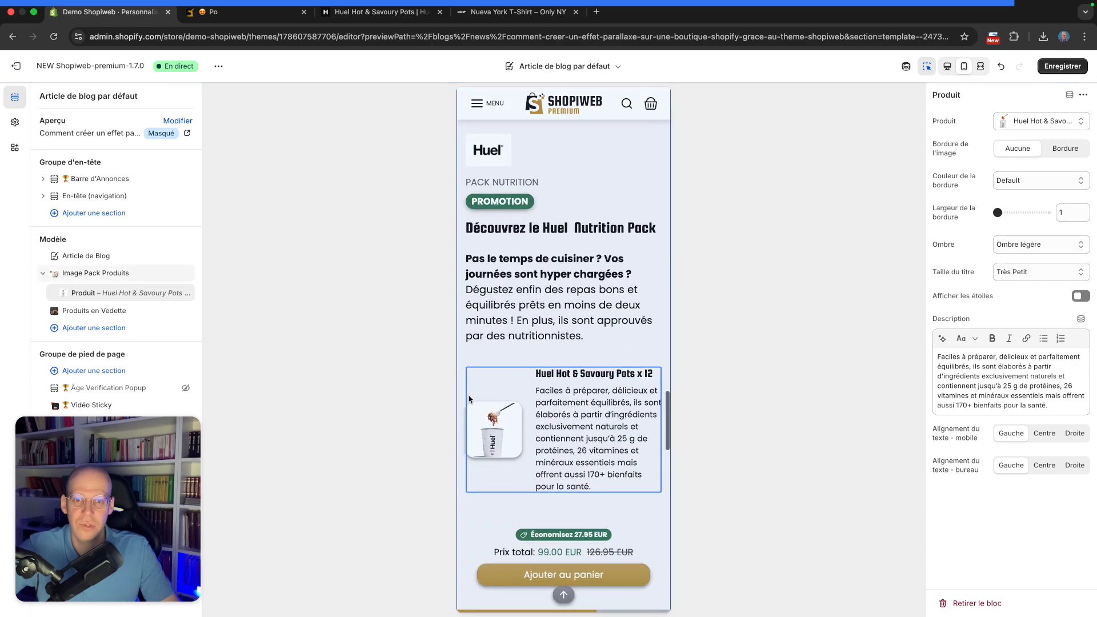
pyautogui.click(1049, 434)
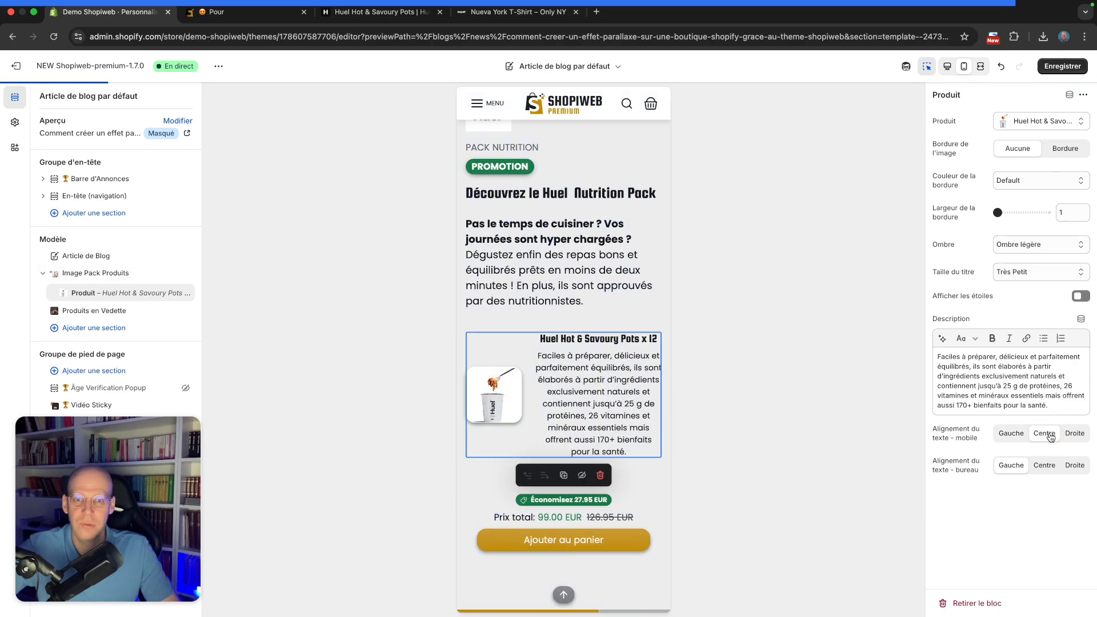
pyautogui.click(1016, 435)
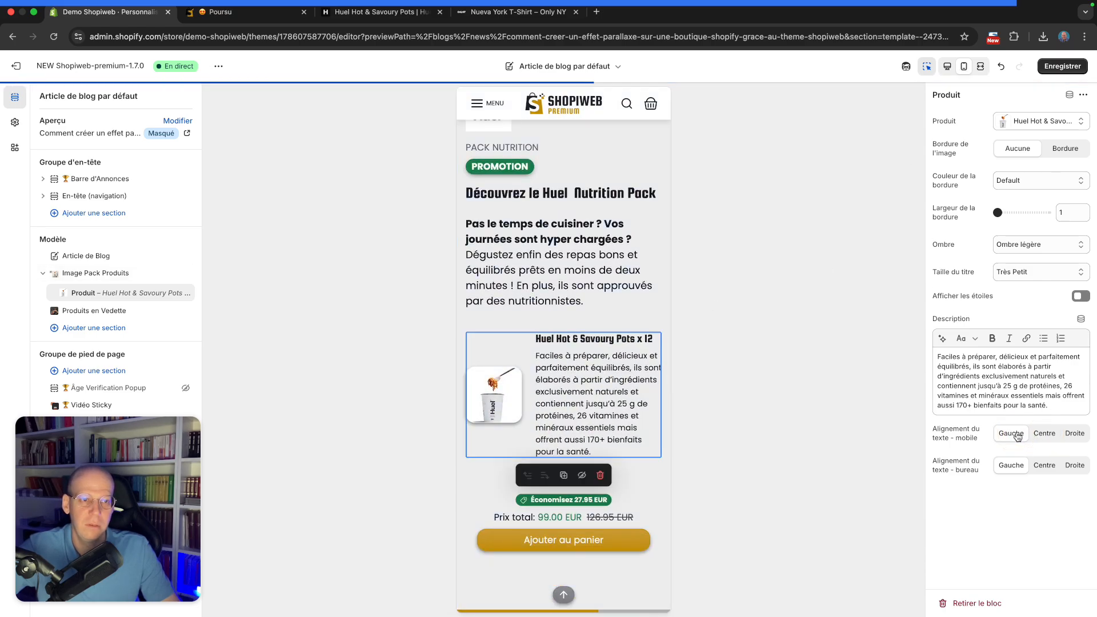
# Switch the preview to desktop and save the theme changes
pyautogui.click(947, 66)
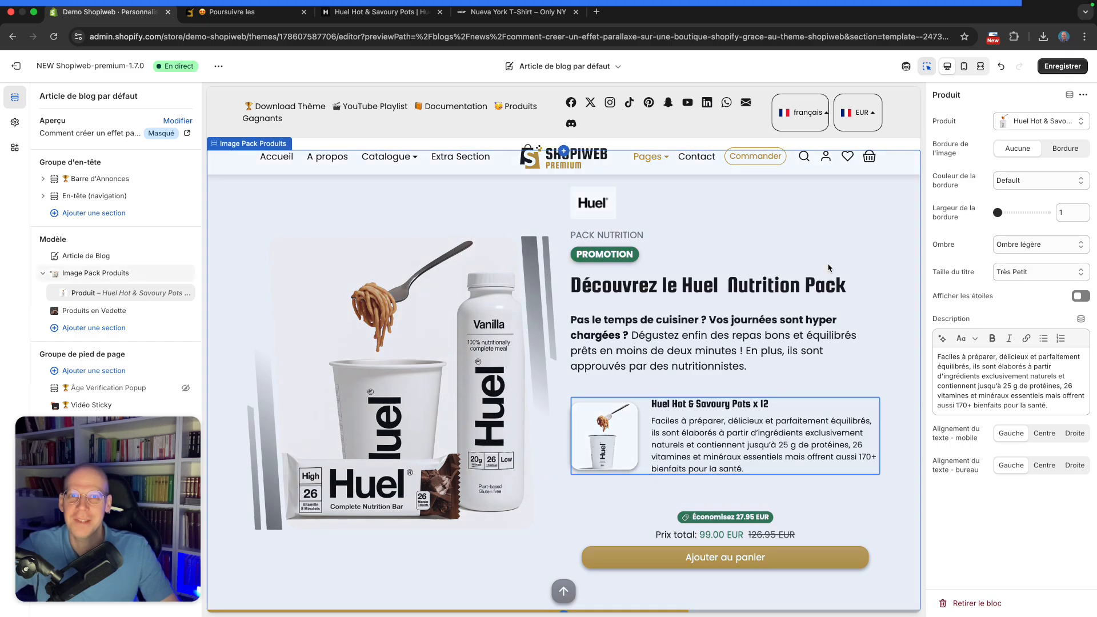
pyautogui.scroll(1, 832, 269)
pyautogui.click(1062, 66)
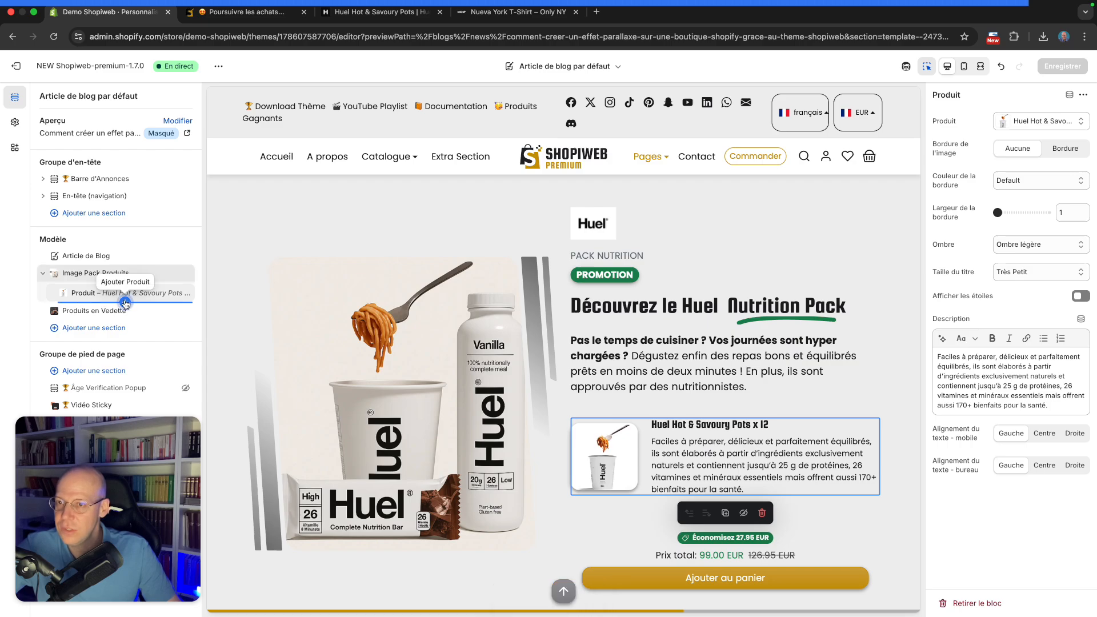
# Add a second product block to Image Pack Produits, assign Huel Complete Nutrition Bar x 12, and remove its image border
pyautogui.click(126, 304)
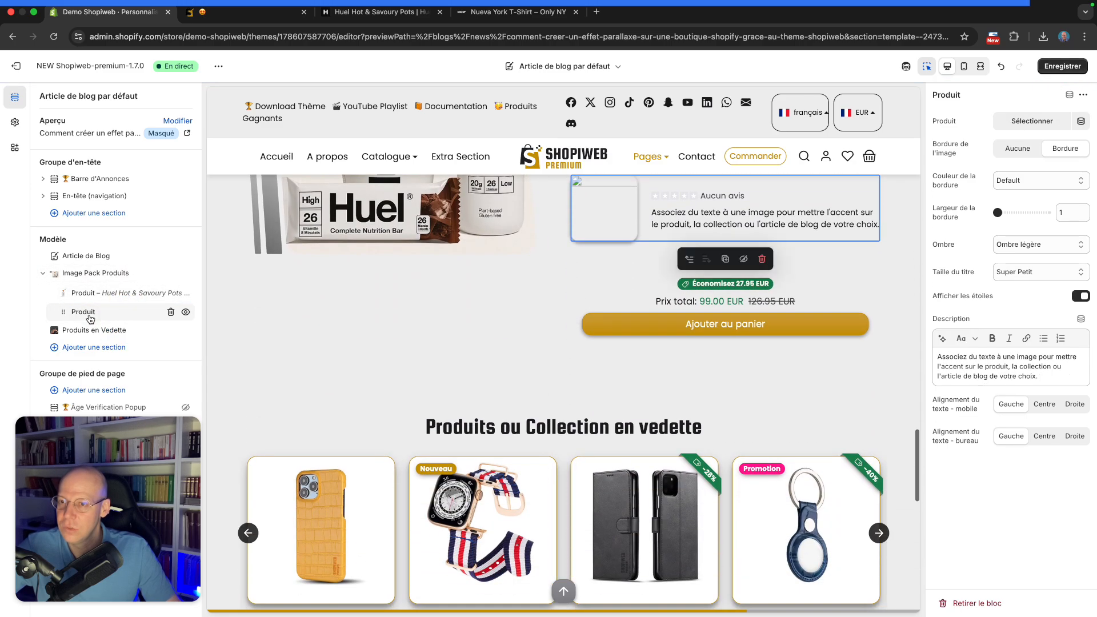
pyautogui.click(1037, 126)
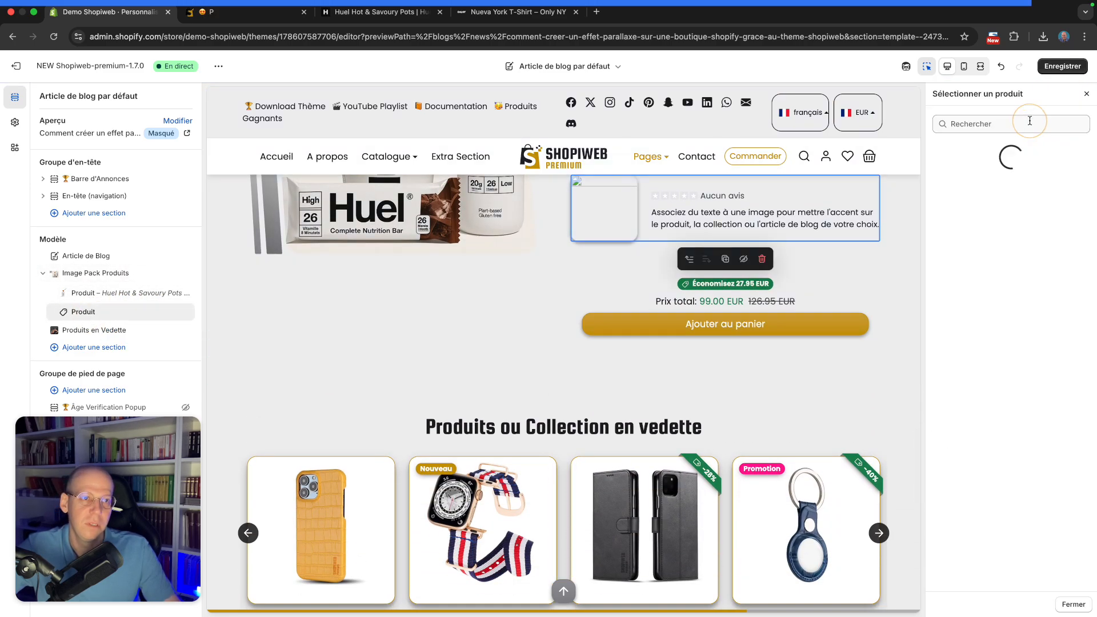
pyautogui.scroll(-15, 1017, 366)
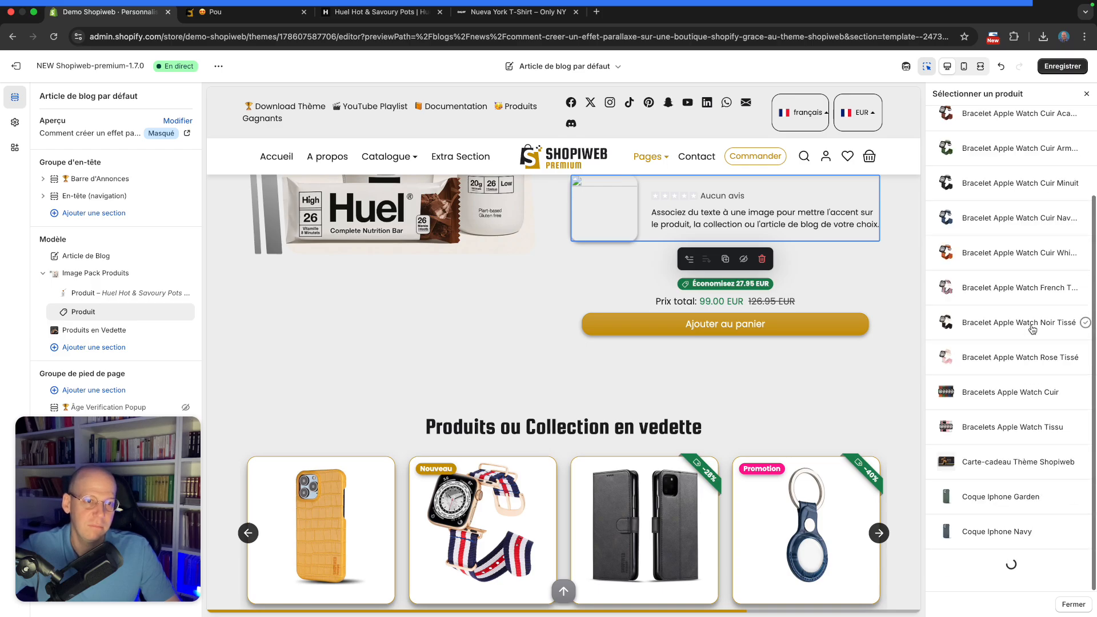
pyautogui.scroll(-10, 1019, 371)
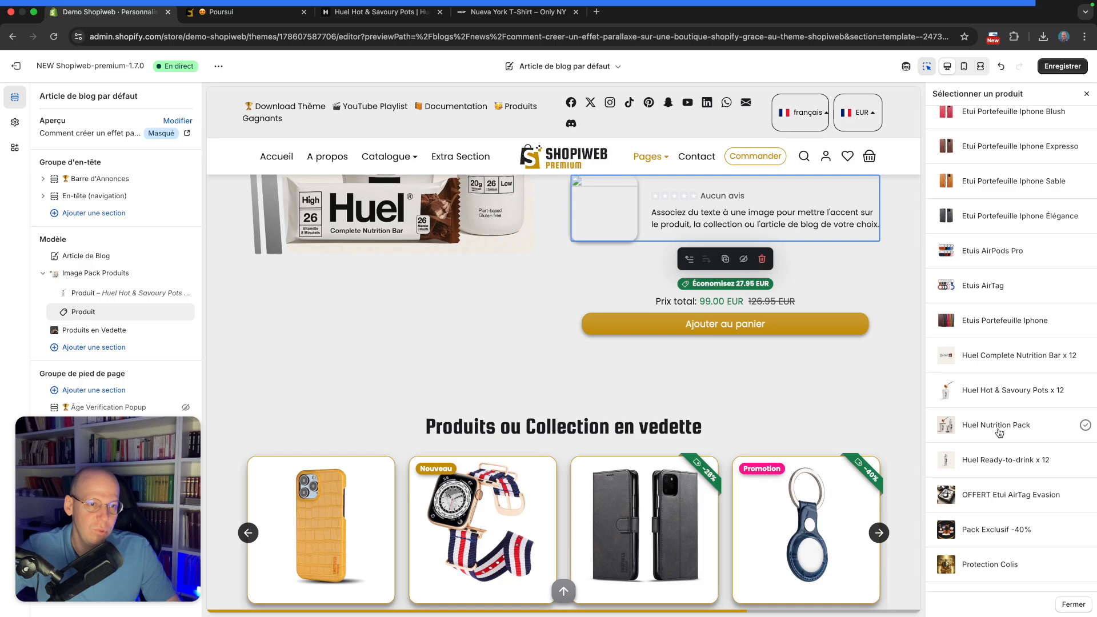
pyautogui.click(986, 359)
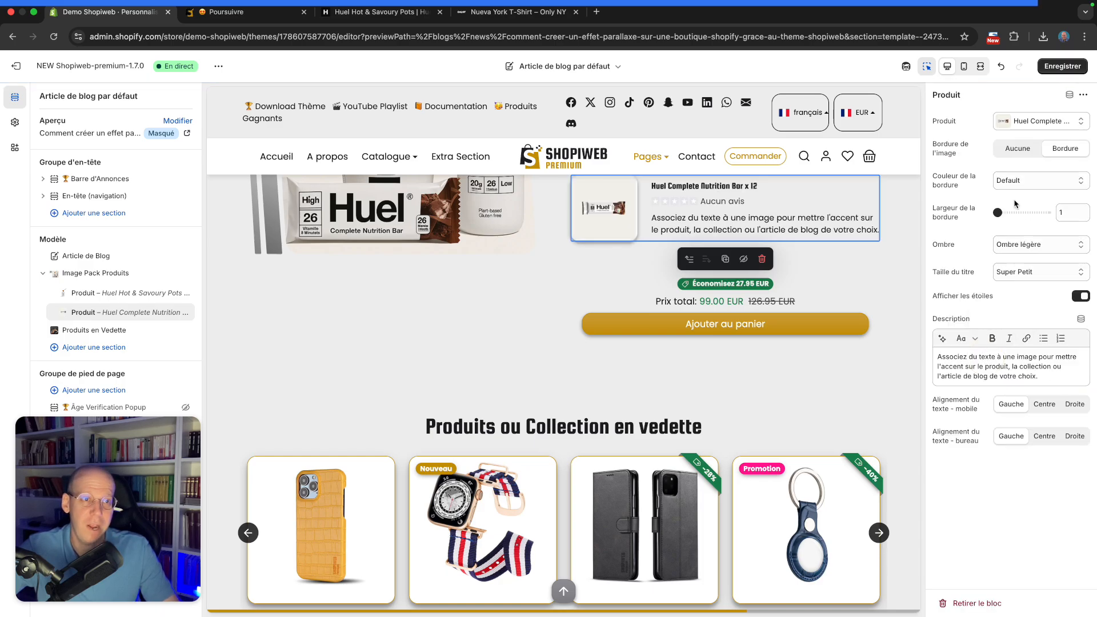
pyautogui.click(1015, 153)
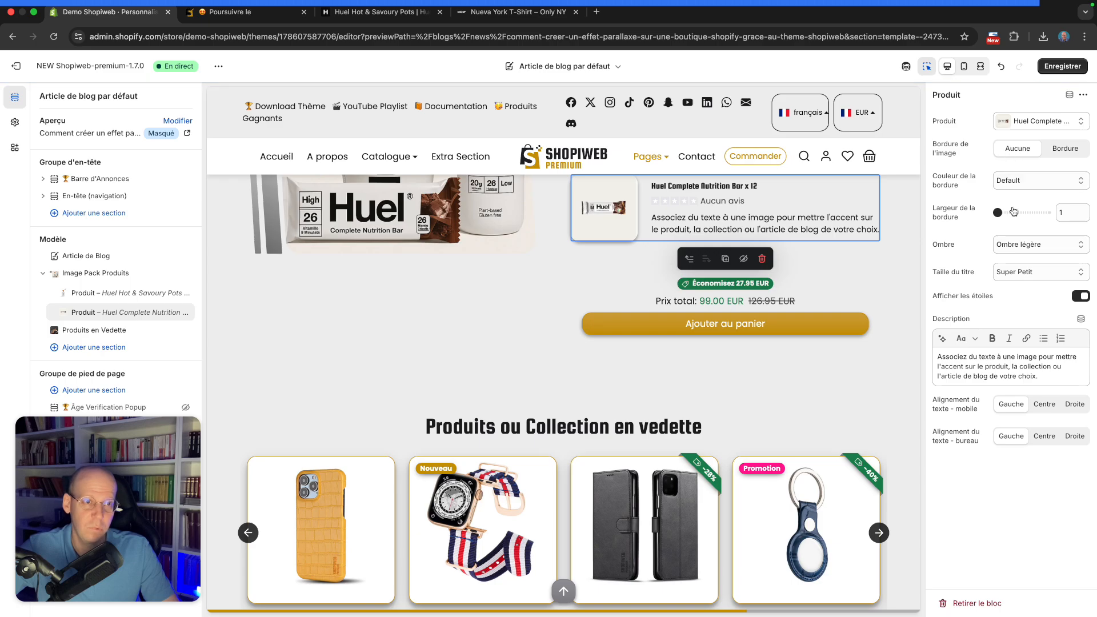
# Set the block's title size to Très Petit and turn off the star rating display
pyautogui.click(1017, 273)
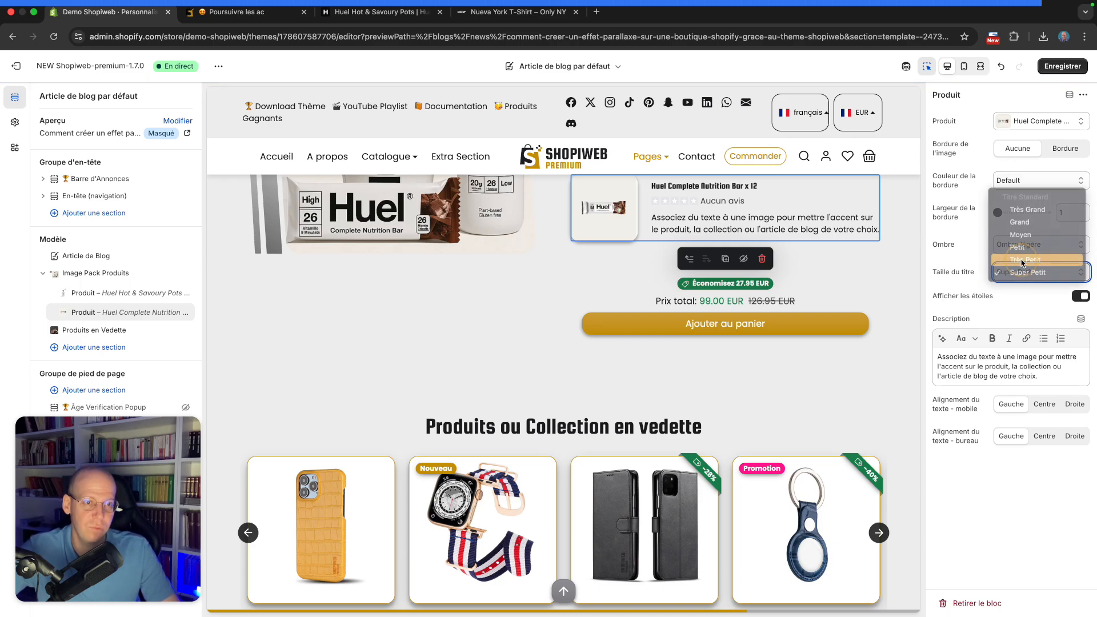
pyautogui.click(1023, 259)
pyautogui.click(1080, 296)
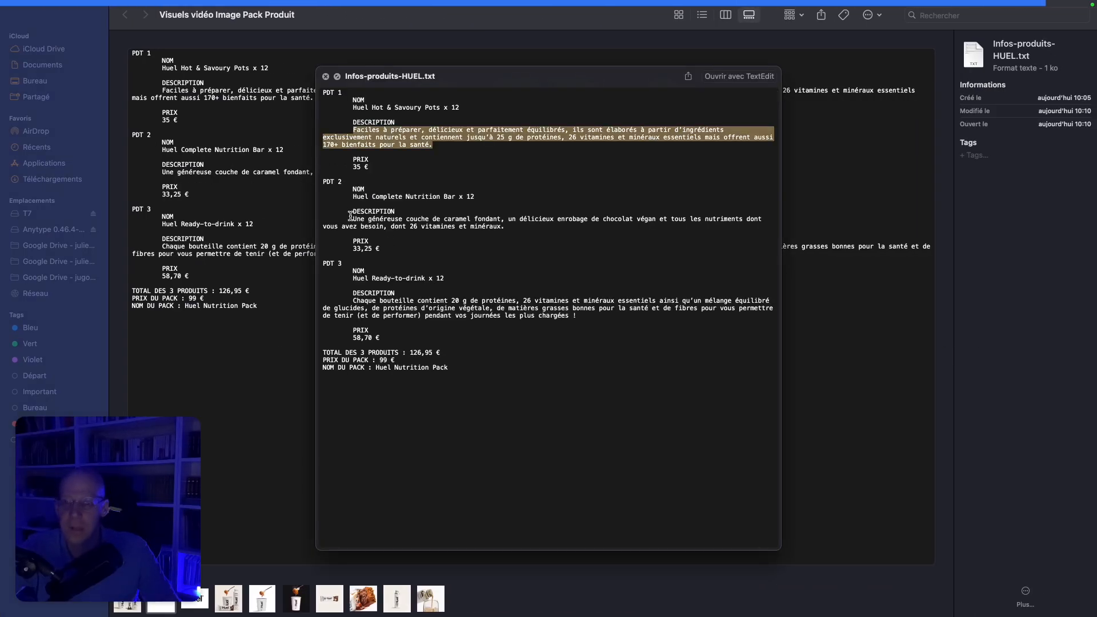
# Copy the Complete Nutrition Bar description from Infos-produits-HUEL.txt, paste it as the block's description, and save
pyautogui.moveTo(350, 217); pyautogui.dragTo(521, 232)
pyautogui.press('super+c')
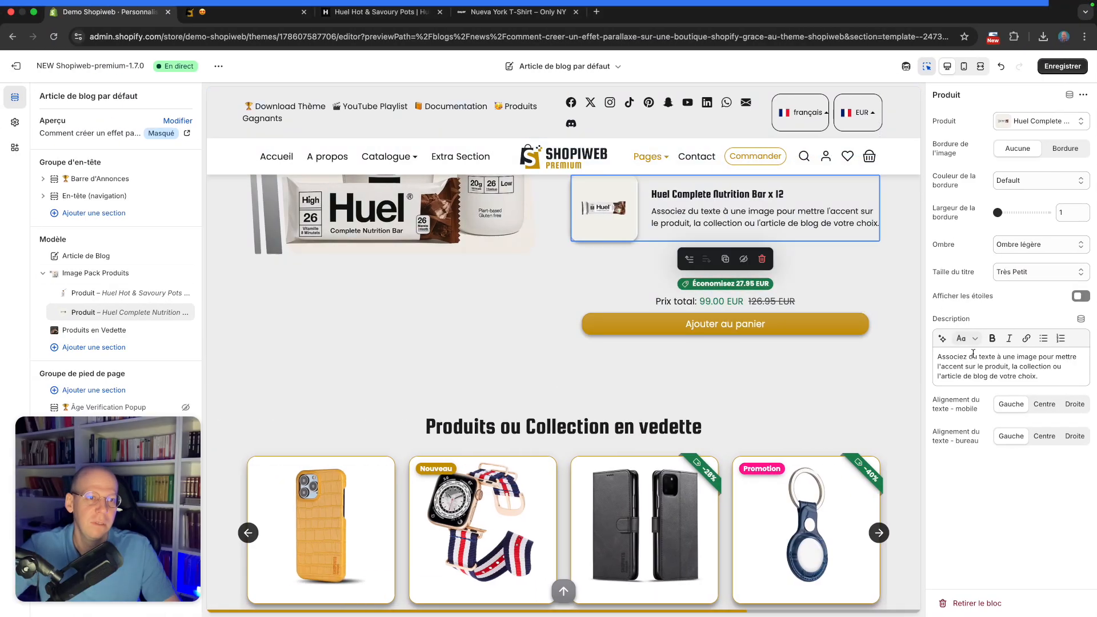
pyautogui.click(970, 372)
pyautogui.press('super+a')
pyautogui.press('super+v')
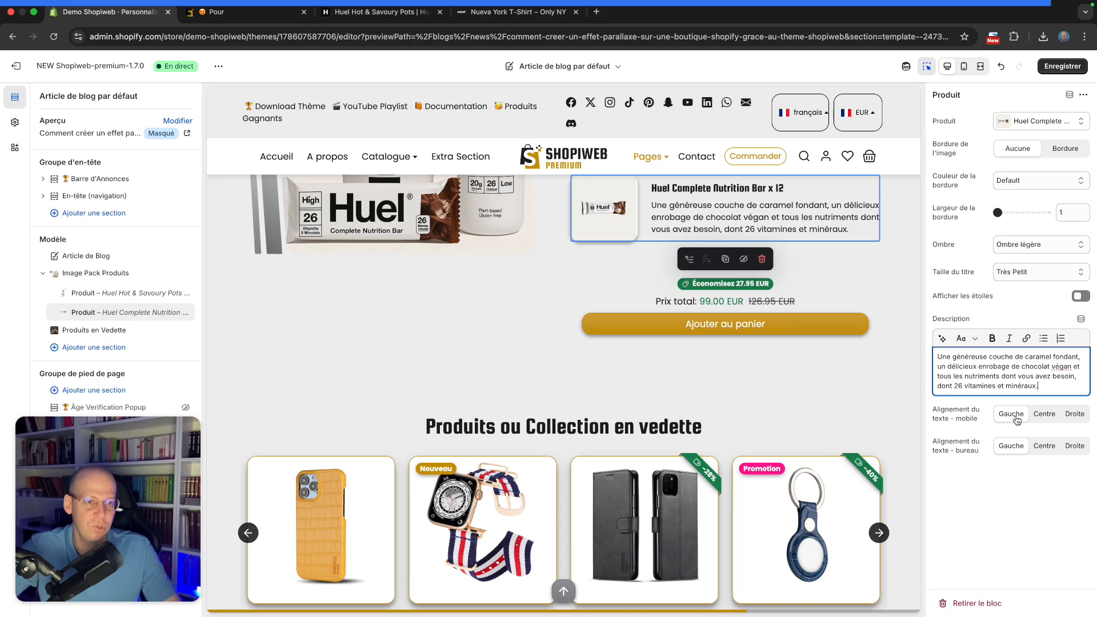
pyautogui.scroll(4, 831, 339)
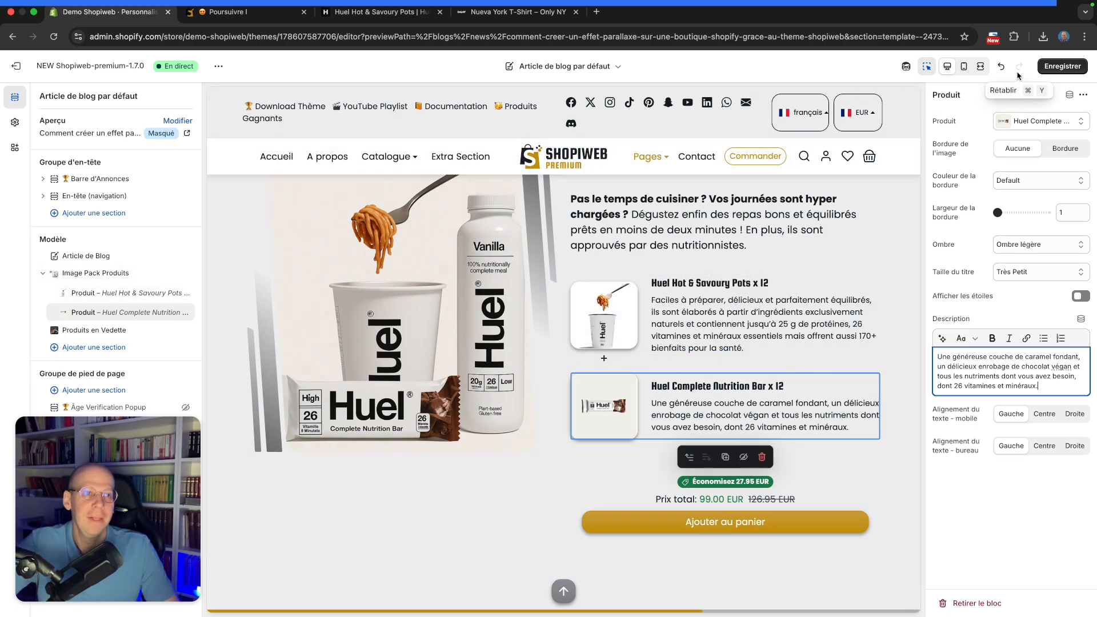
pyautogui.click(1052, 71)
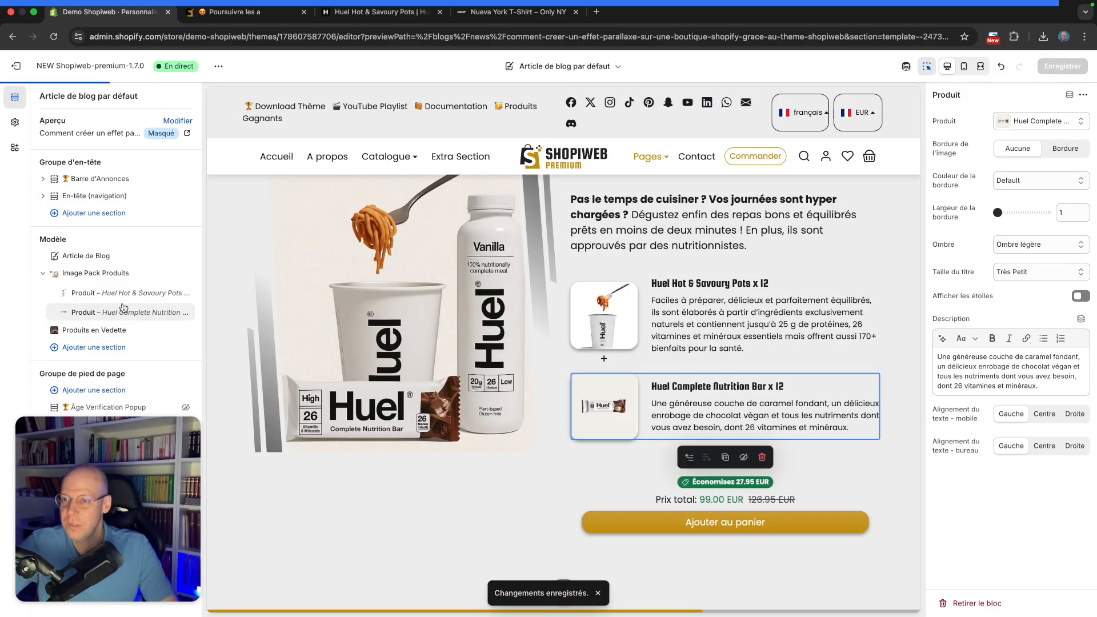
# Add a third product block, assign Huel Ready-to-drink x 12, and set its image border to Aucune
pyautogui.moveTo(122, 312); pyautogui.dragTo(122, 323)
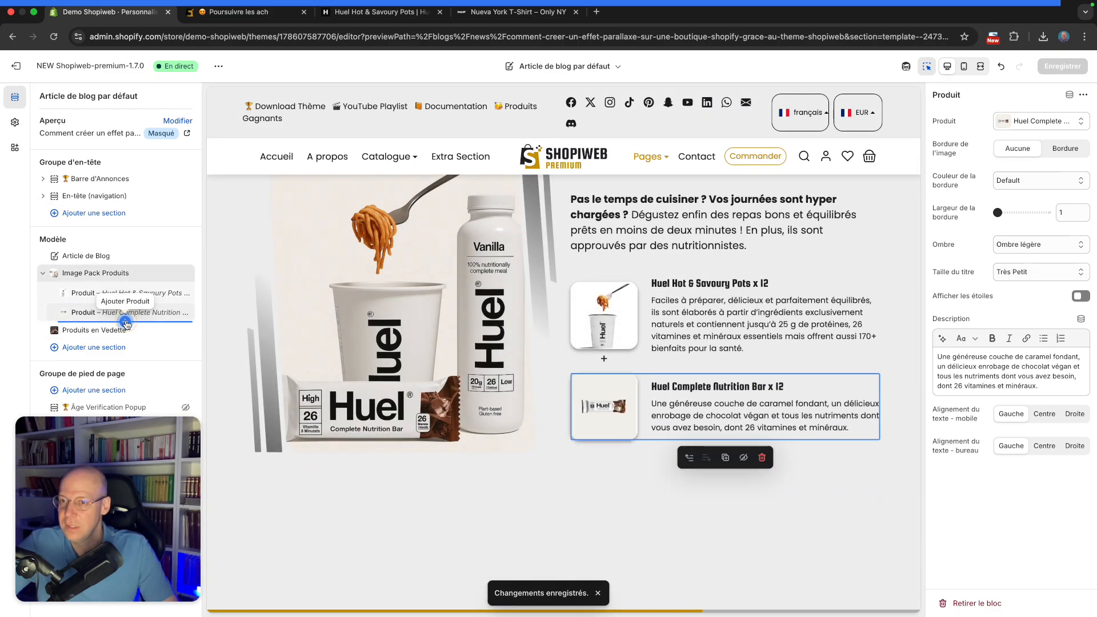
pyautogui.click(124, 322)
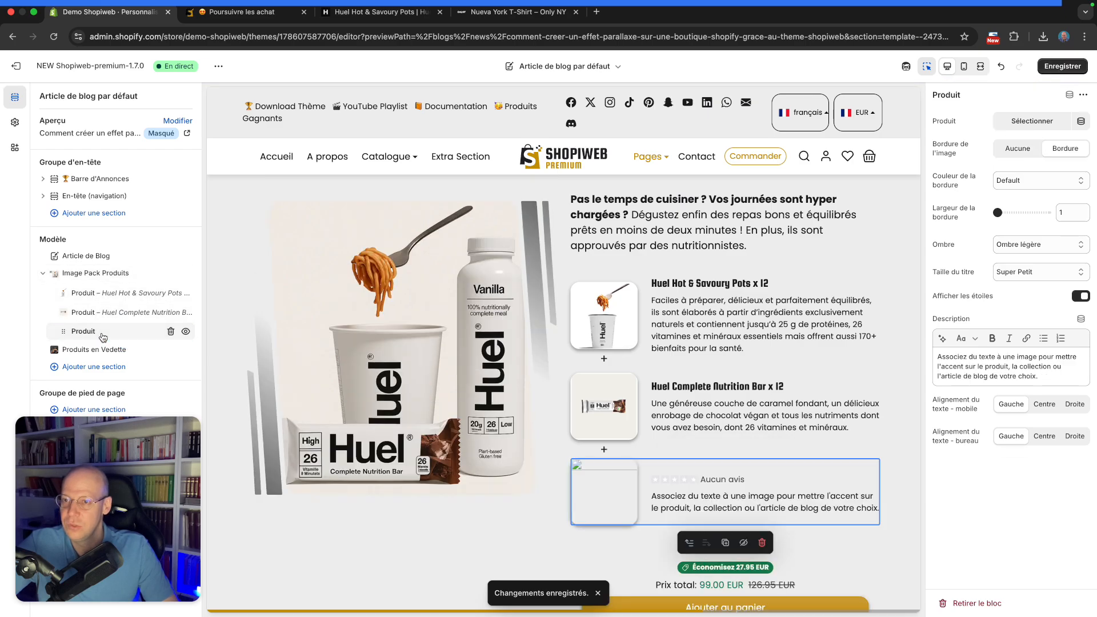
pyautogui.click(1039, 122)
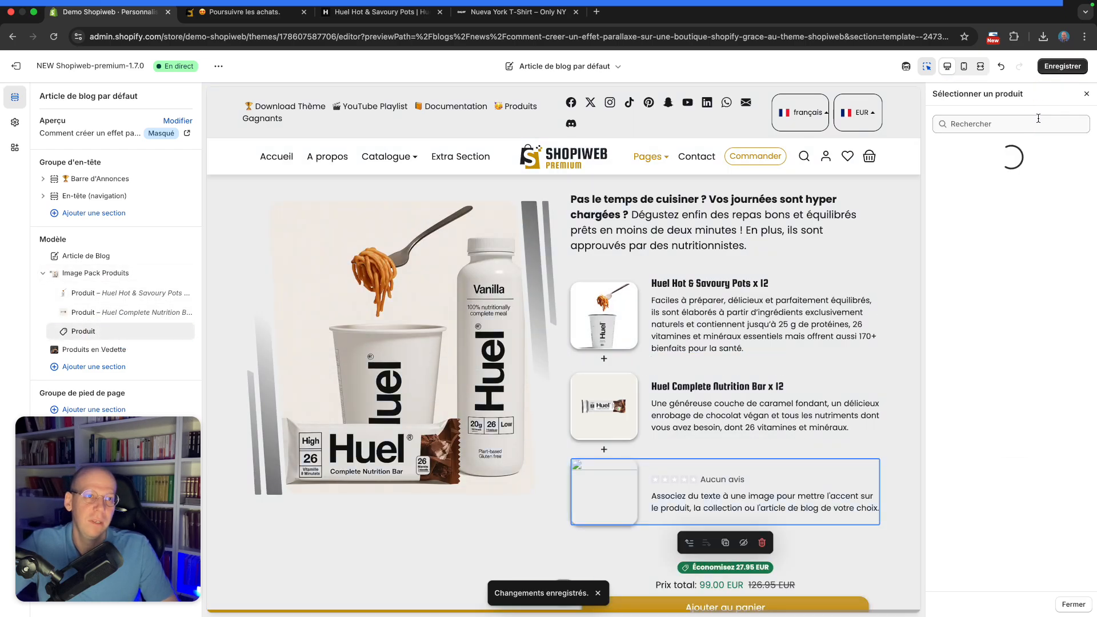
pyautogui.scroll(-10, 985, 272)
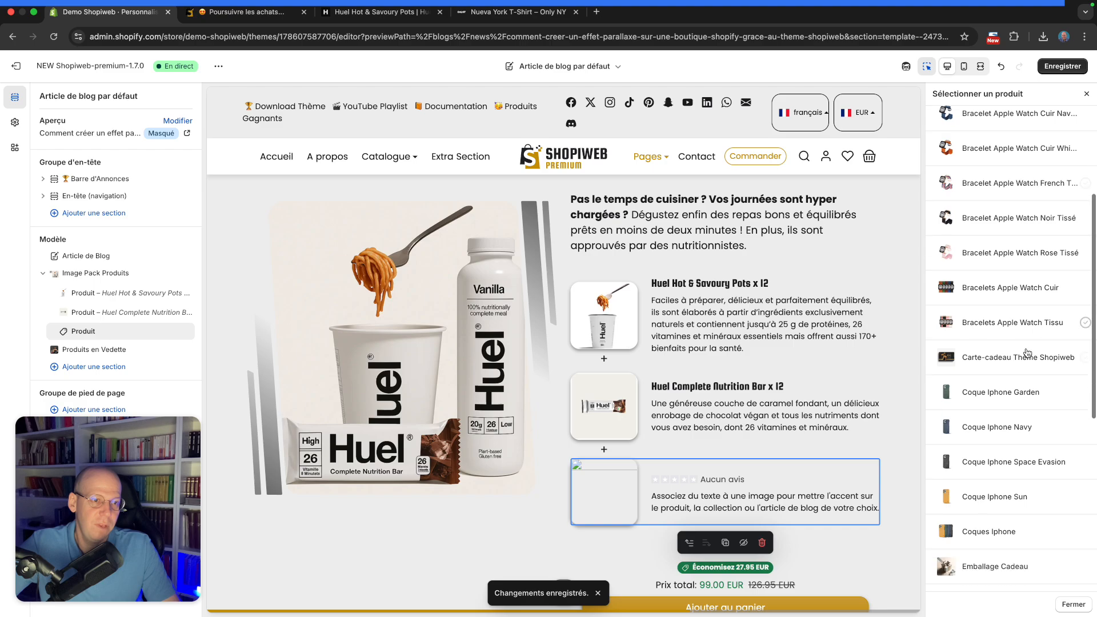
pyautogui.scroll(-10, 1018, 329)
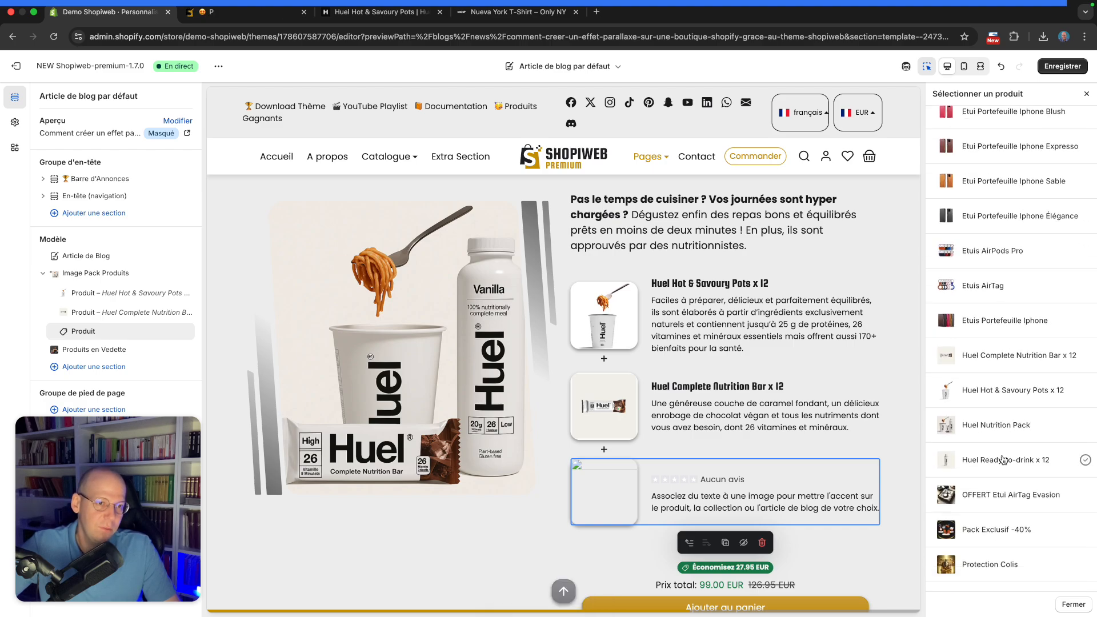
pyautogui.click(1004, 460)
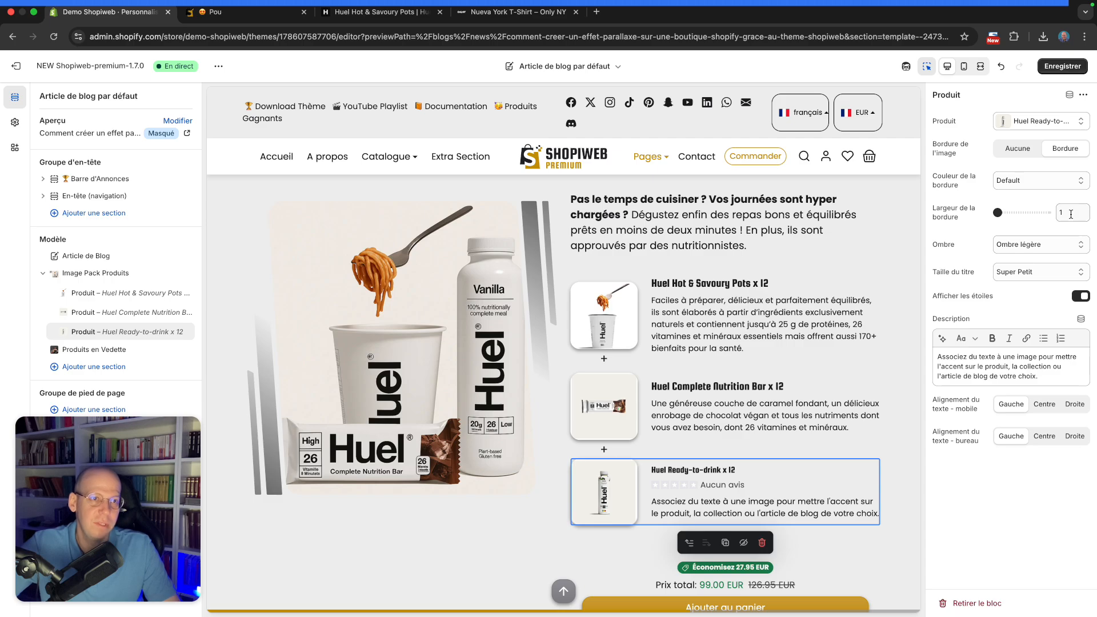
pyautogui.click(1018, 150)
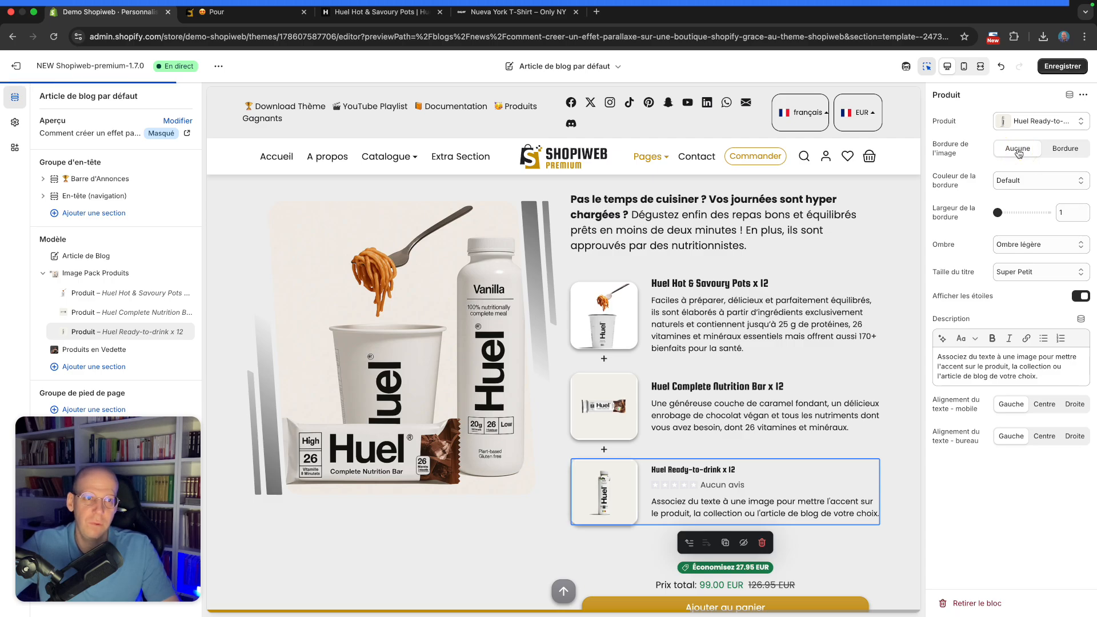
# Set the third block's title size to Très Petit and turn off its star rating display
pyautogui.click(1021, 277)
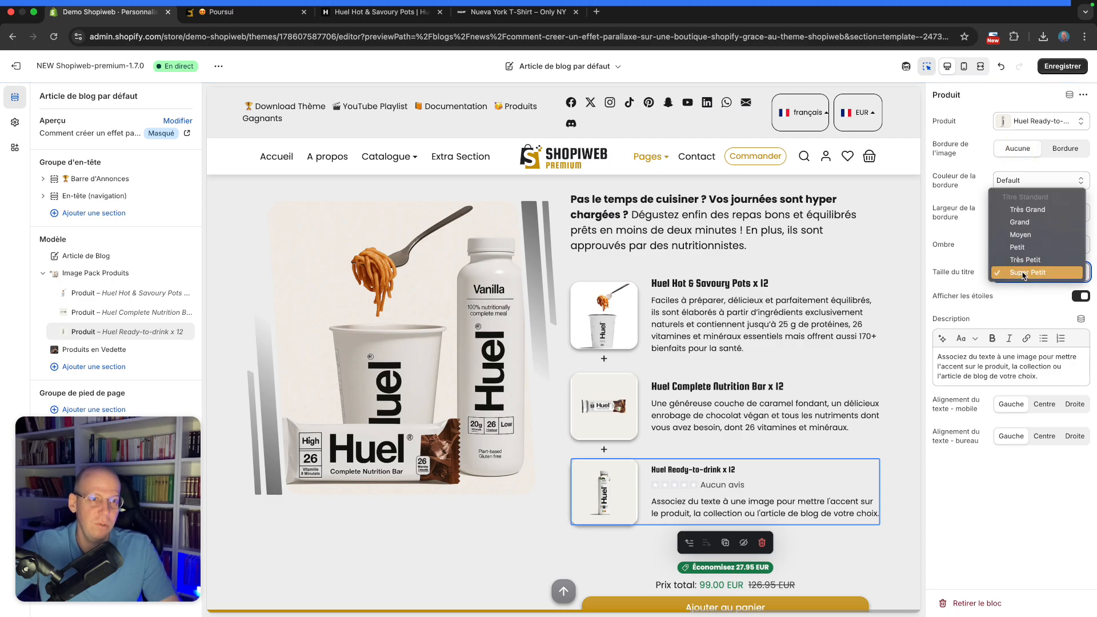
pyautogui.click(1023, 259)
pyautogui.click(1081, 297)
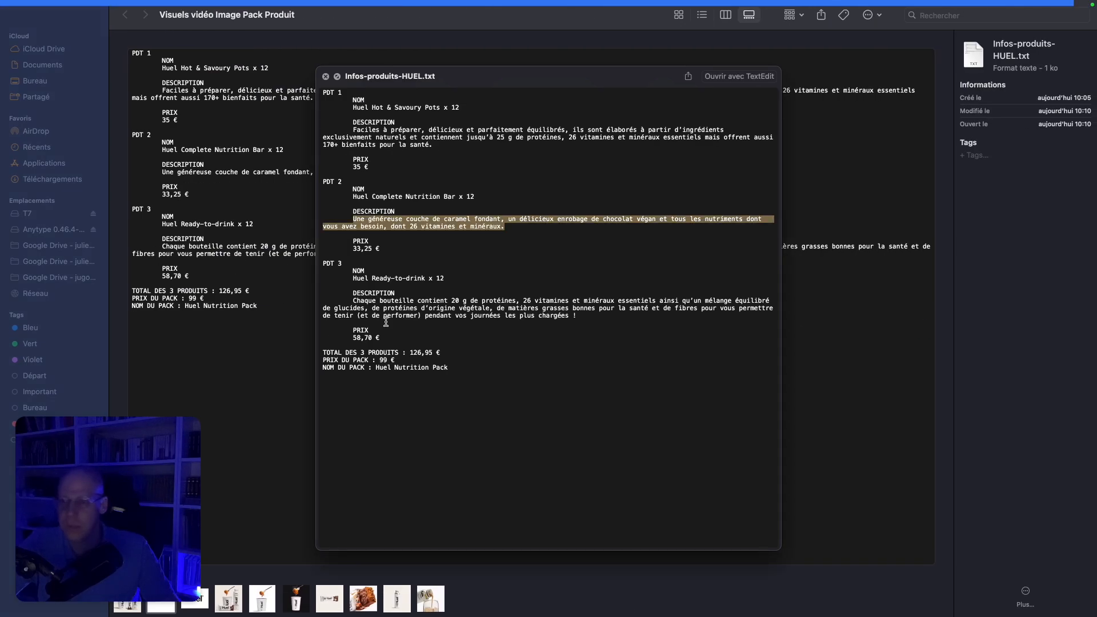
# Copy the Ready-to-drink description from Infos-produits-HUEL.txt, paste it as the block's description, and save the theme
pyautogui.moveTo(352, 300); pyautogui.dragTo(581, 315)
pyautogui.press('super+c')
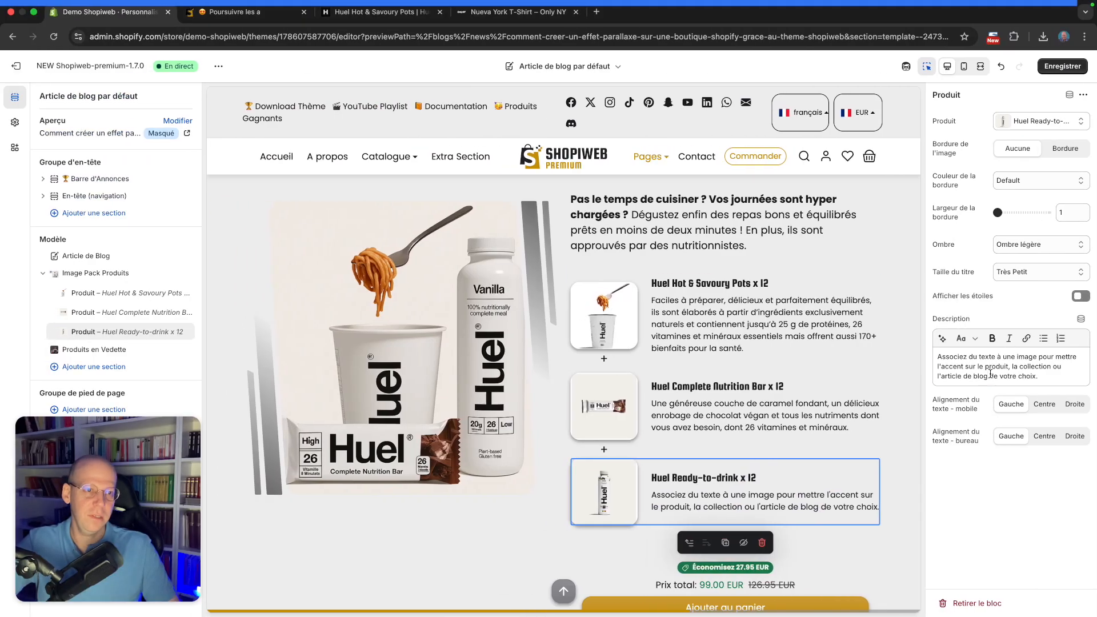
pyautogui.click(990, 374)
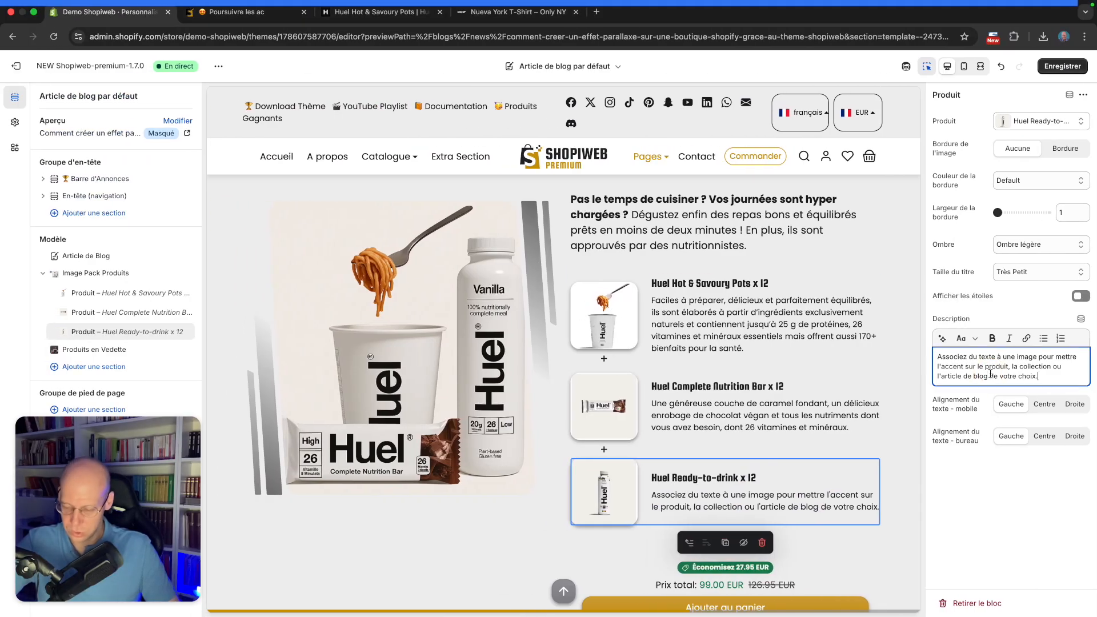
pyautogui.press('super+a')
pyautogui.press('super+v')
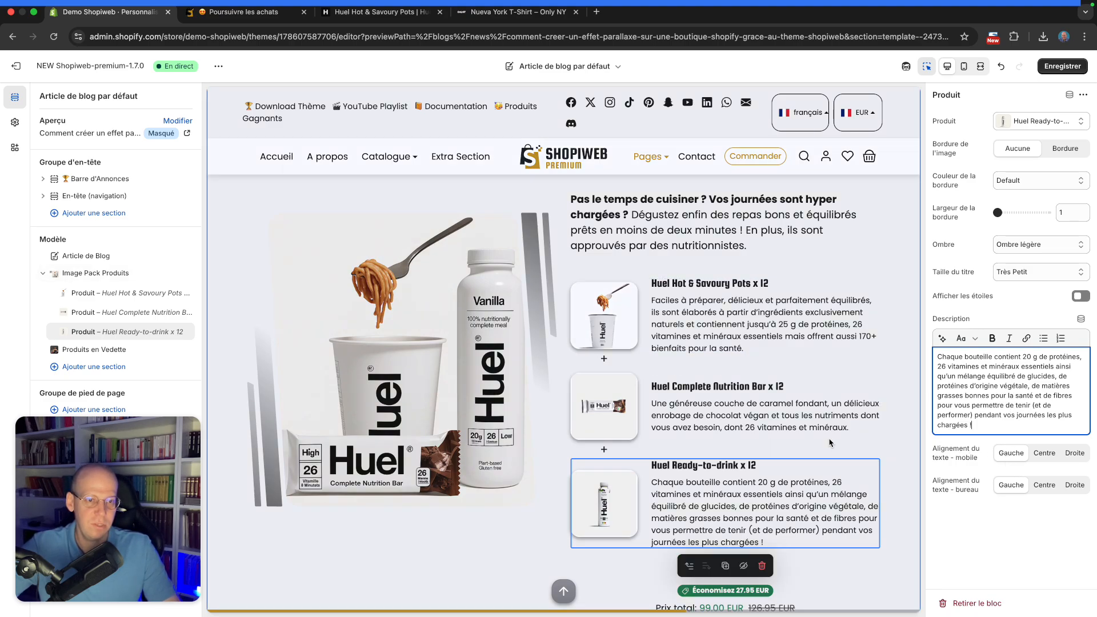
pyautogui.scroll(-3, 823, 440)
pyautogui.scroll(5, 823, 440)
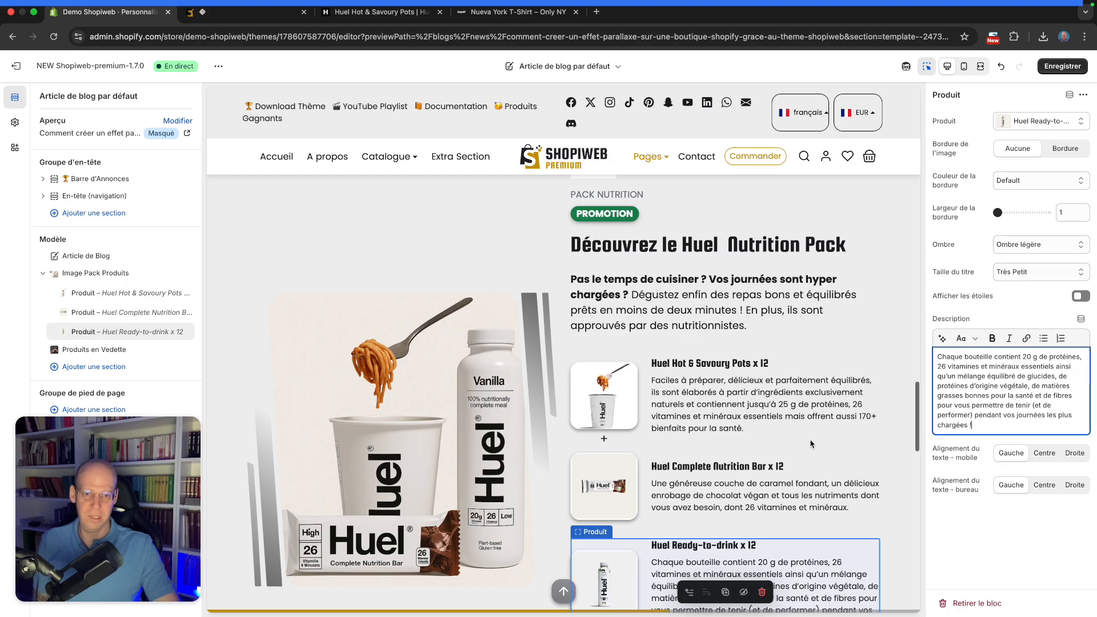
pyautogui.click(1068, 65)
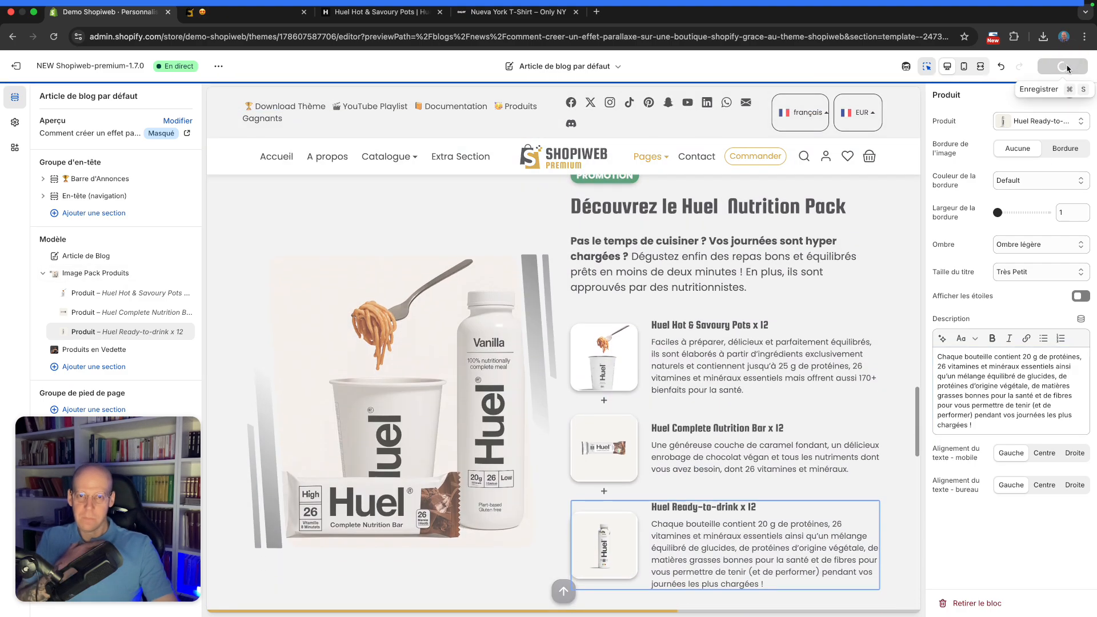
# Open the live blog article and review the Huel Nutrition Pack section with its three product blocks
pyautogui.scroll(-6, 791, 282)
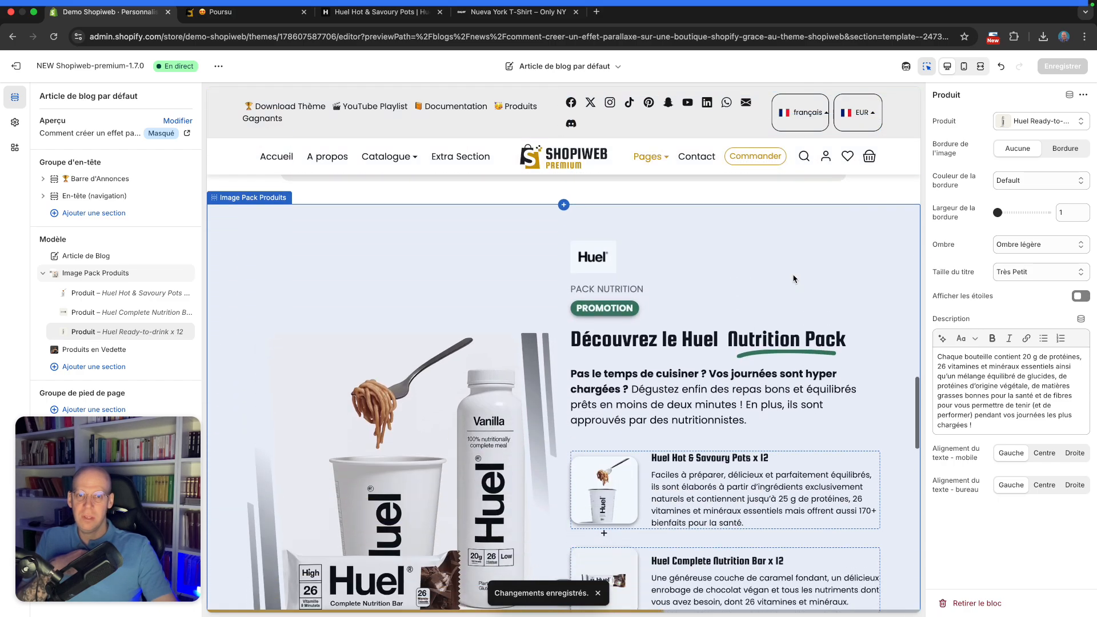
pyautogui.scroll(-1, 795, 278)
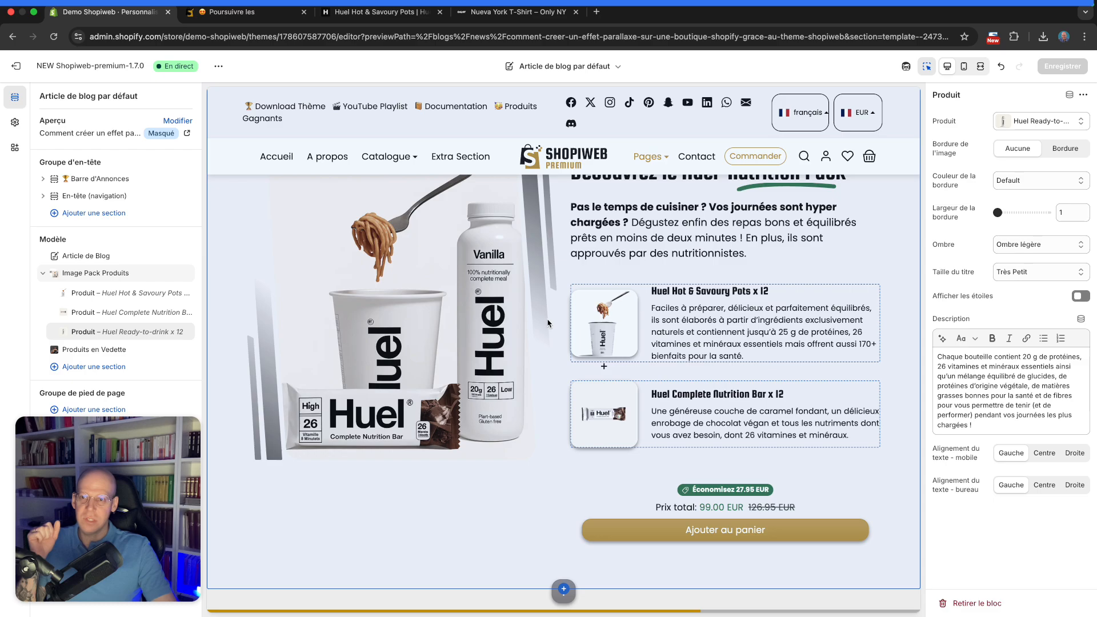
pyautogui.click(53, 38)
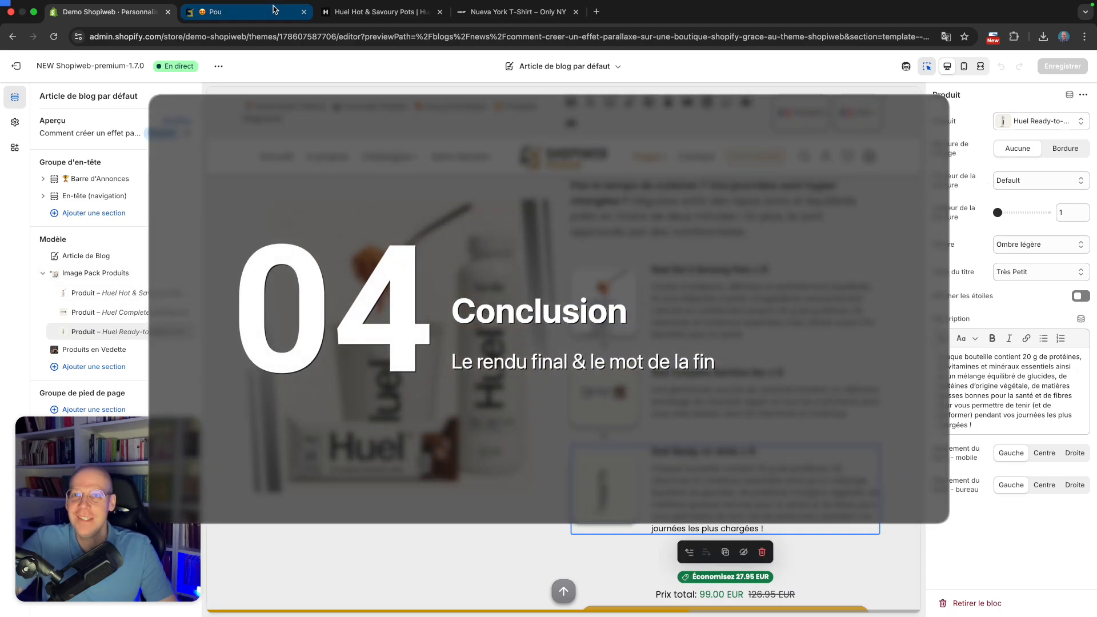
pyautogui.click(273, 9)
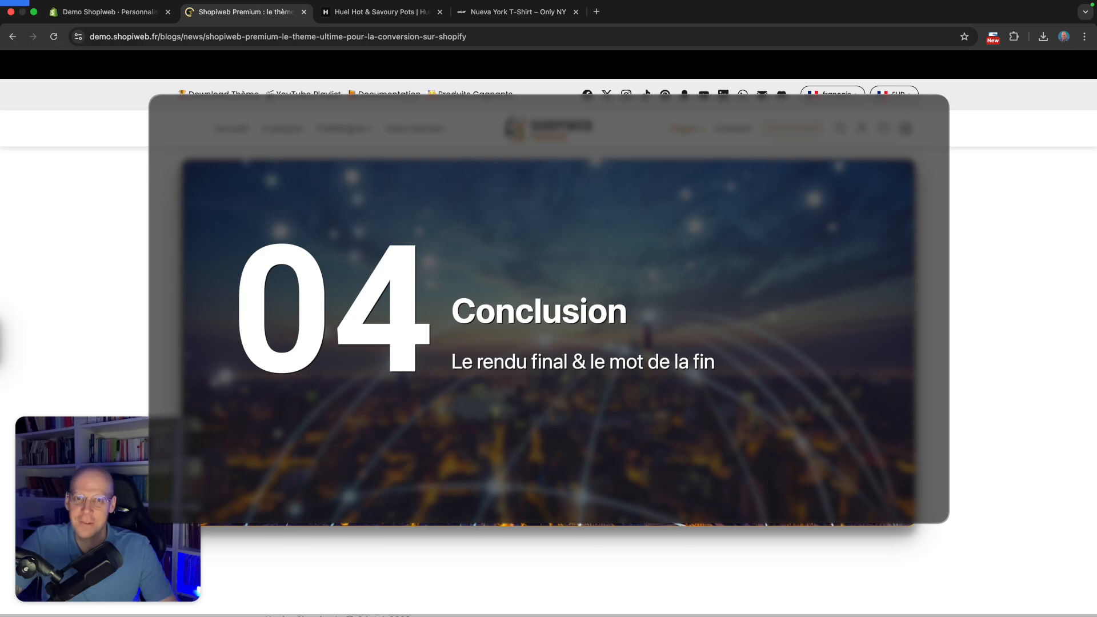
pyautogui.scroll(-20, 785, 259)
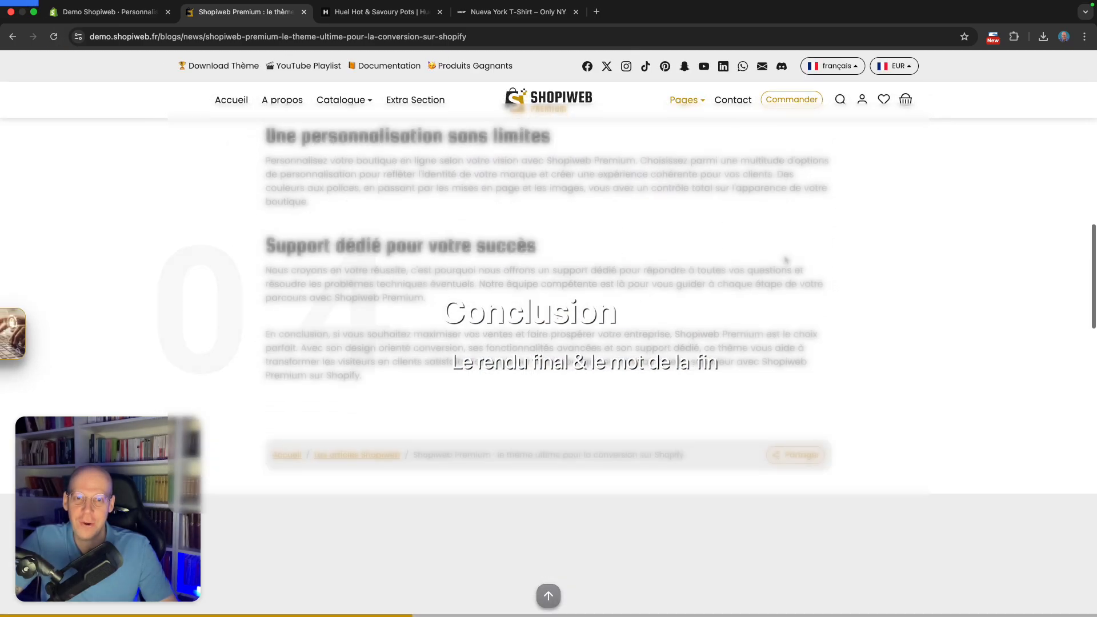
pyautogui.scroll(-3, 785, 260)
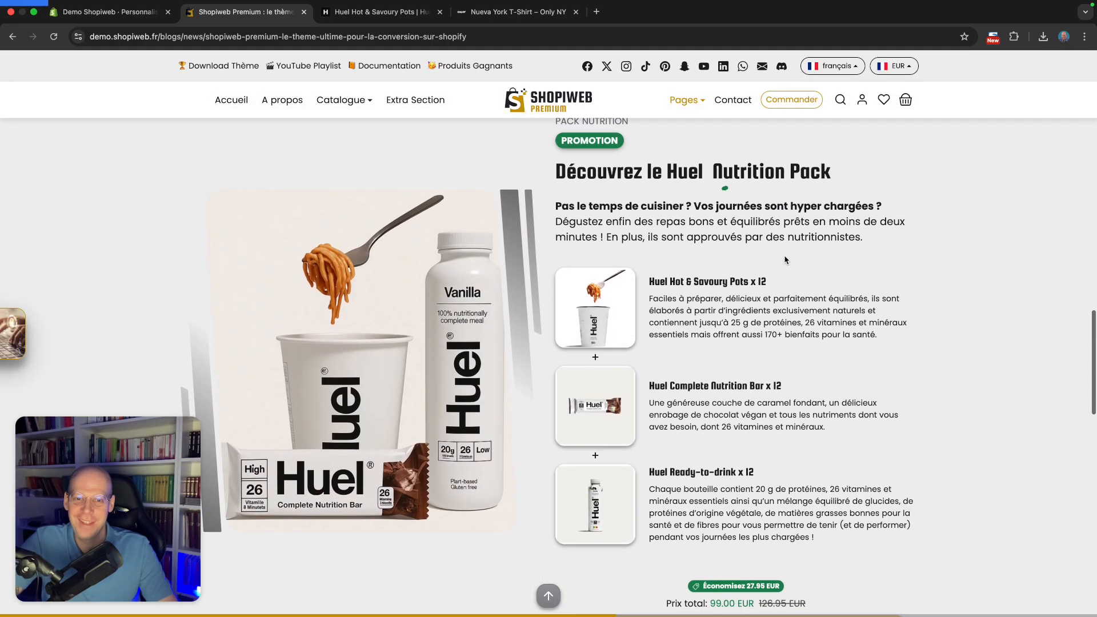
pyautogui.scroll(-2, 785, 260)
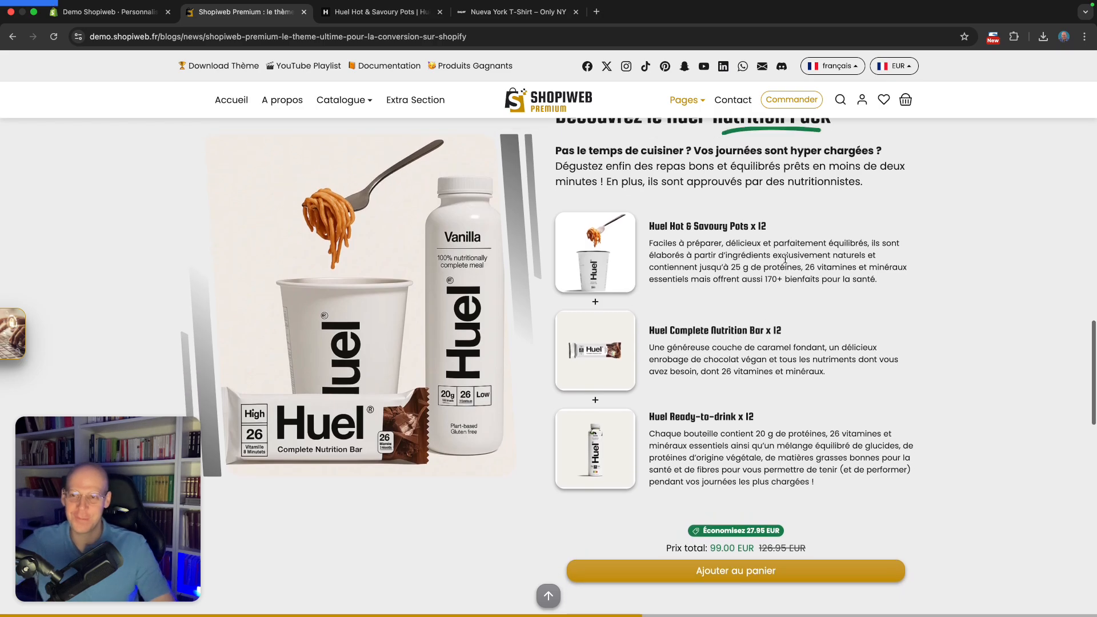
# Examine the live Nutrition Pack section's product descriptions, savings badge, total price and add-to-cart button
pyautogui.scroll(1, 788, 260)
pyautogui.scroll(3, 789, 260)
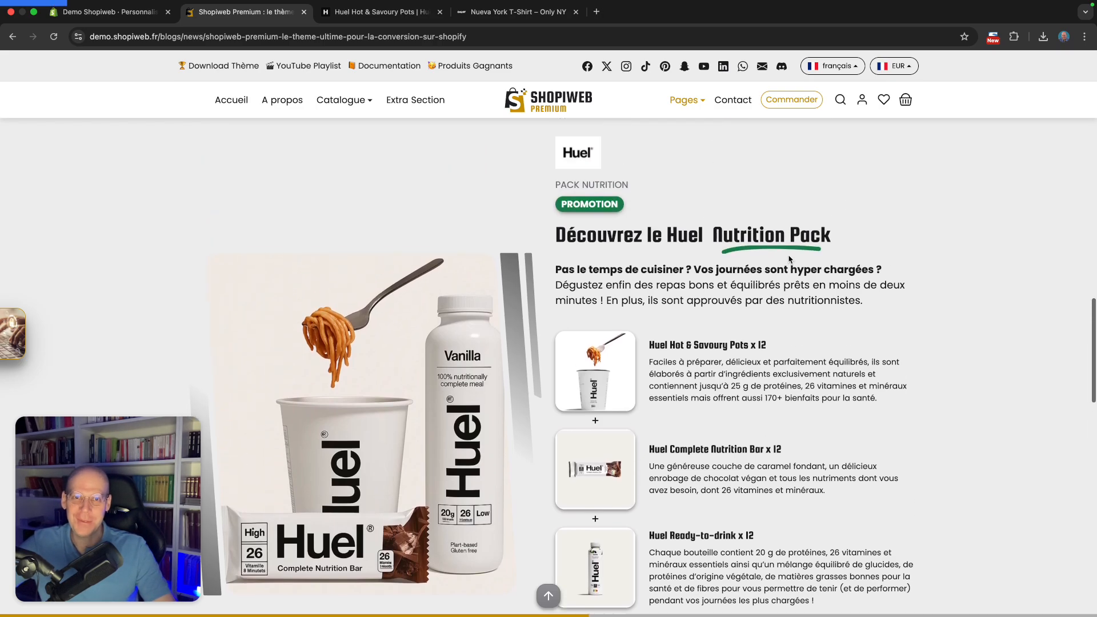
pyautogui.scroll(-2, 789, 260)
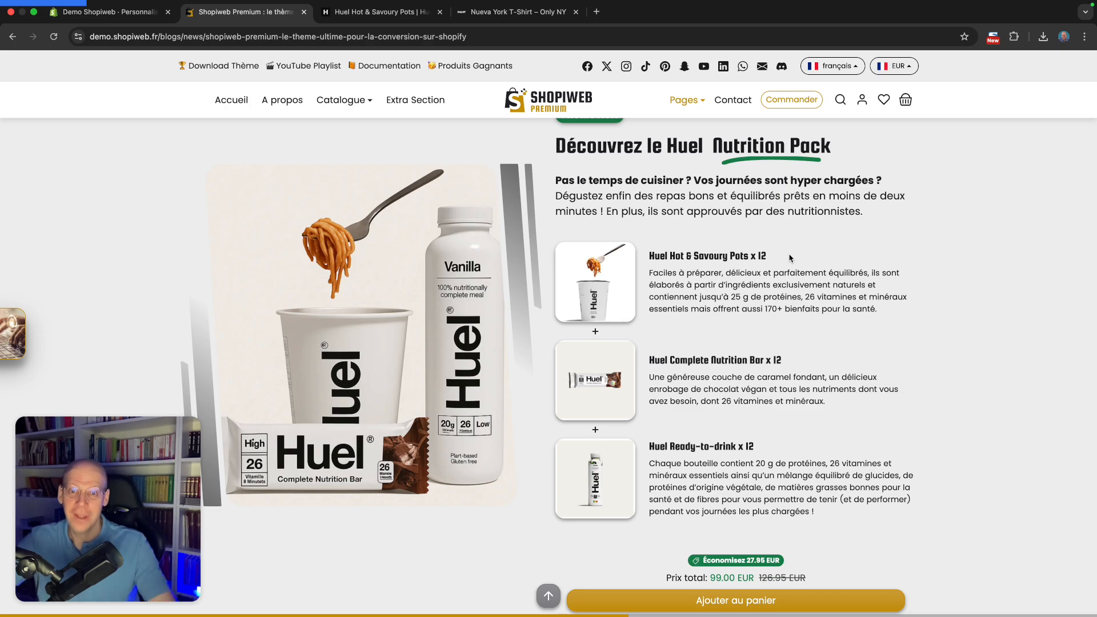
pyautogui.scroll(2, 897, 360)
pyautogui.scroll(-2, 899, 354)
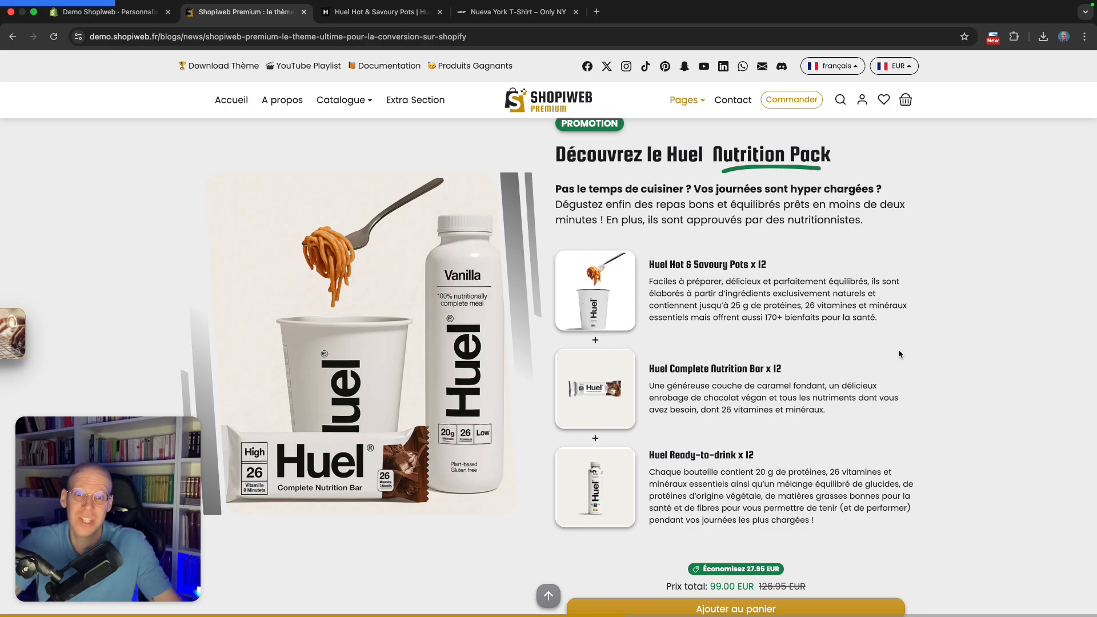
pyautogui.scroll(1, 884, 355)
pyautogui.scroll(-1, 743, 349)
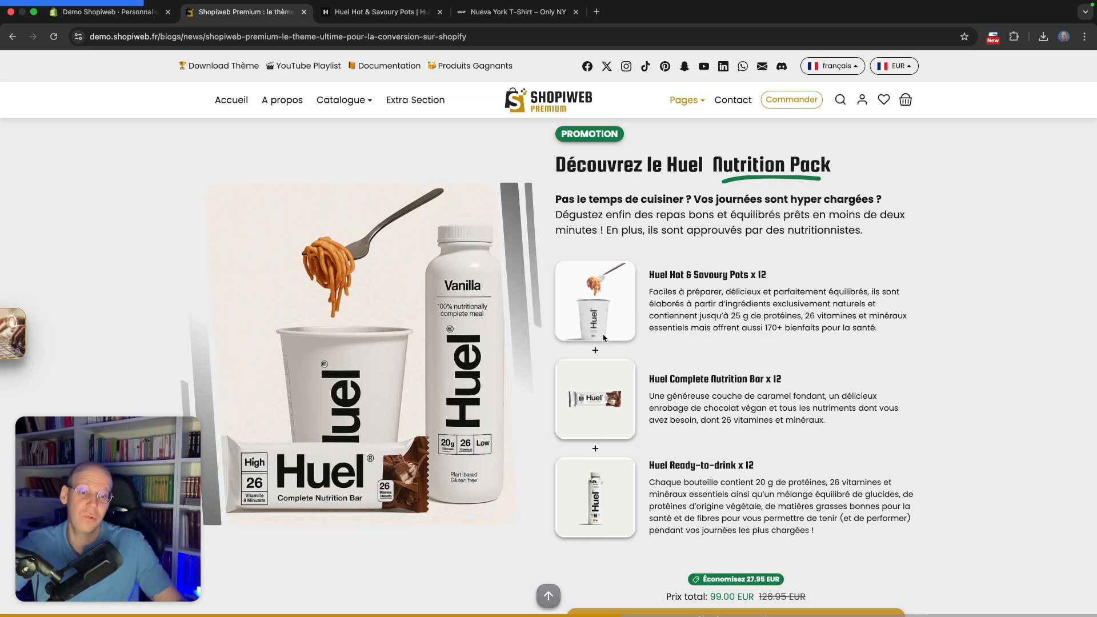
pyautogui.scroll(-2, 604, 338)
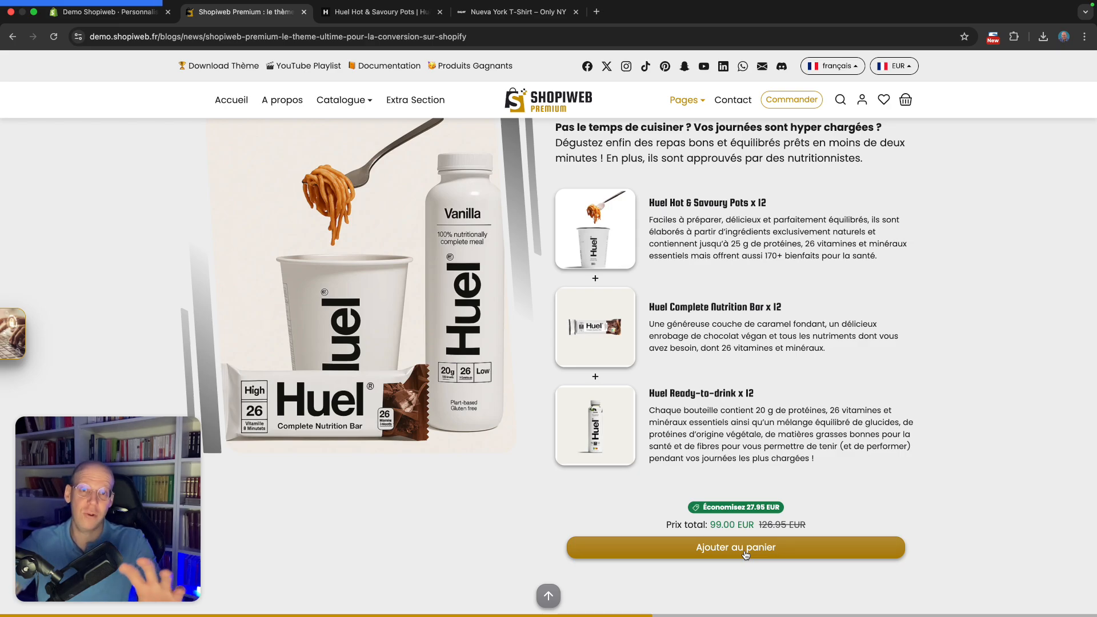
pyautogui.scroll(1, 745, 554)
pyautogui.scroll(2, 744, 552)
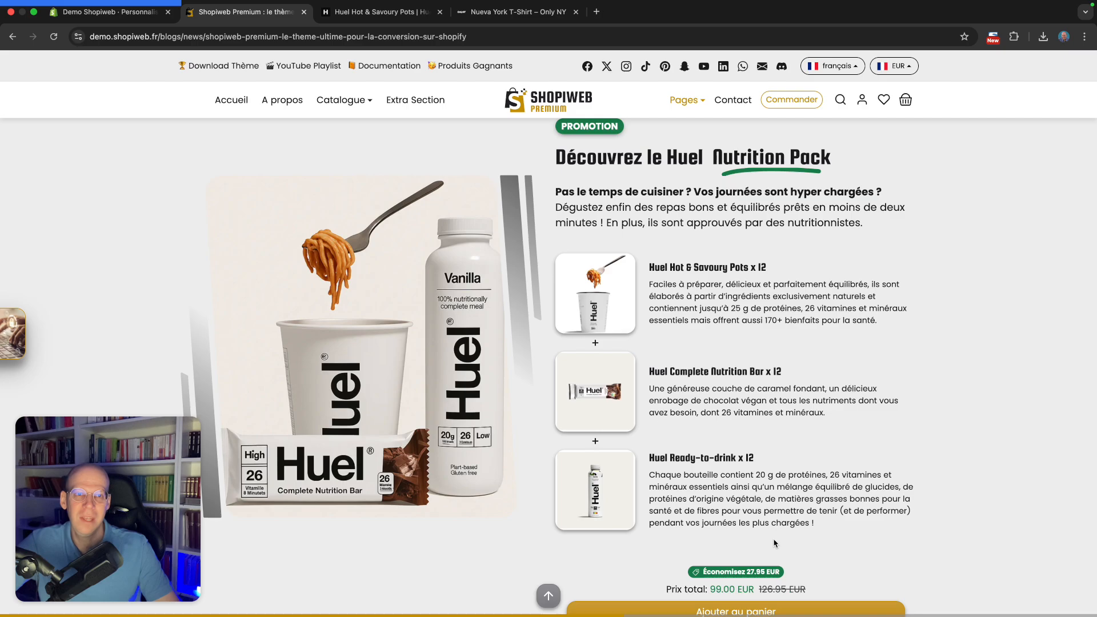
pyautogui.scroll(1, 788, 411)
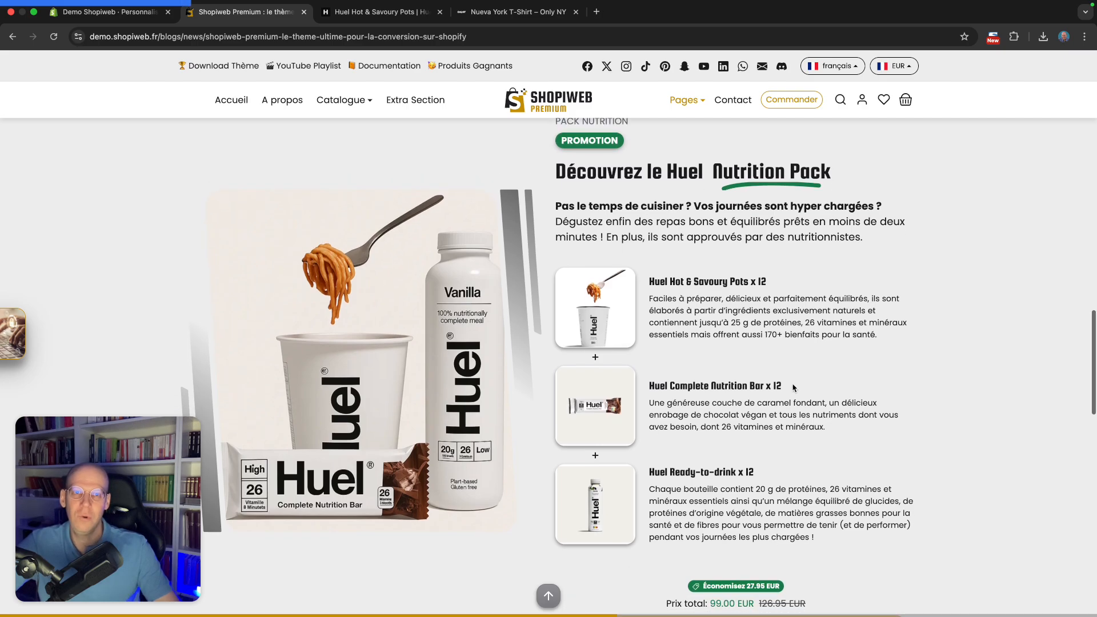
pyautogui.scroll(1, 857, 355)
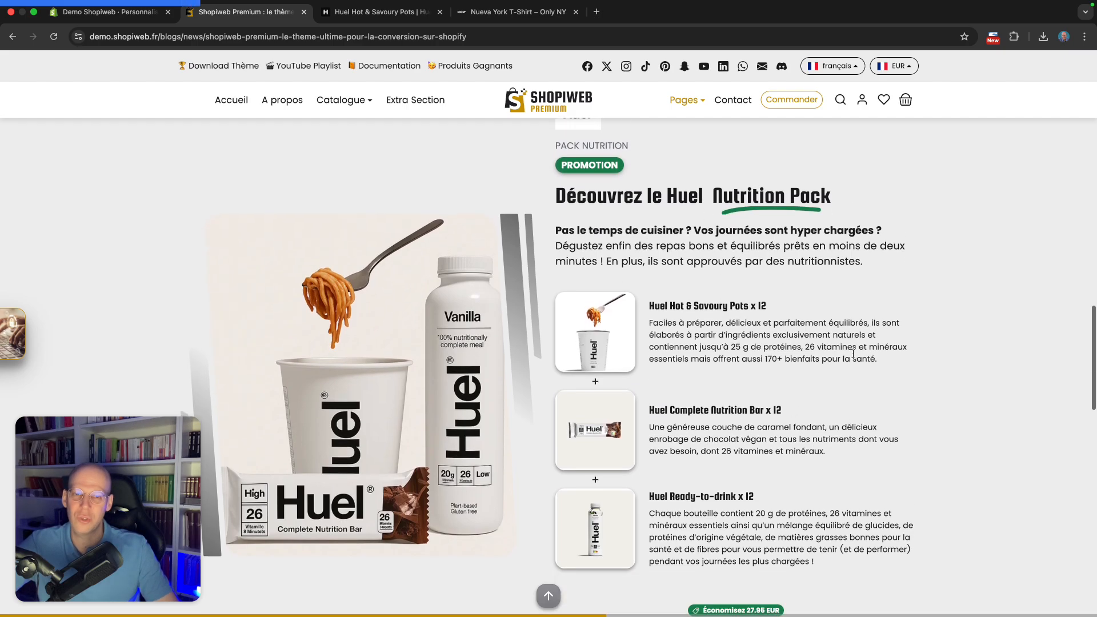
pyautogui.scroll(5, 854, 356)
pyautogui.scroll(-7, 855, 358)
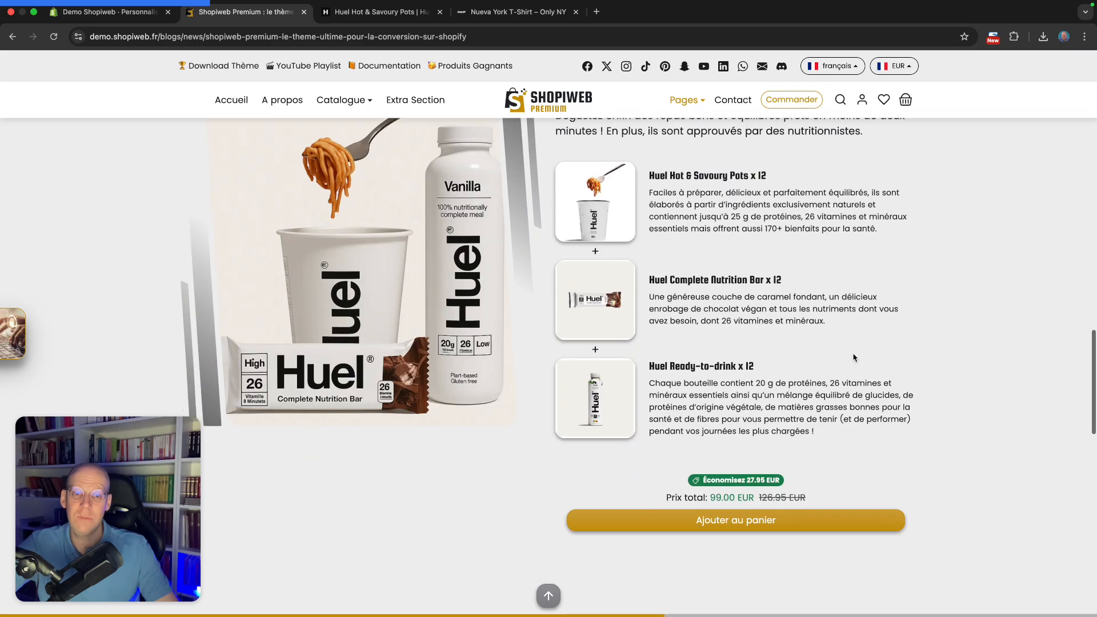
pyautogui.scroll(3, 854, 358)
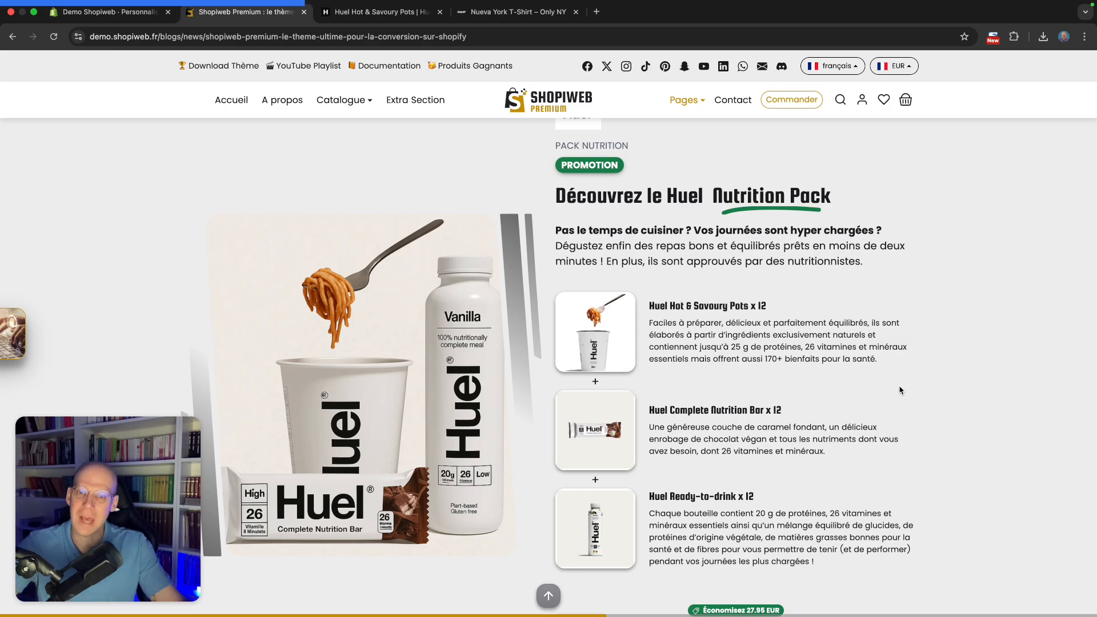
pyautogui.scroll(-3, 950, 377)
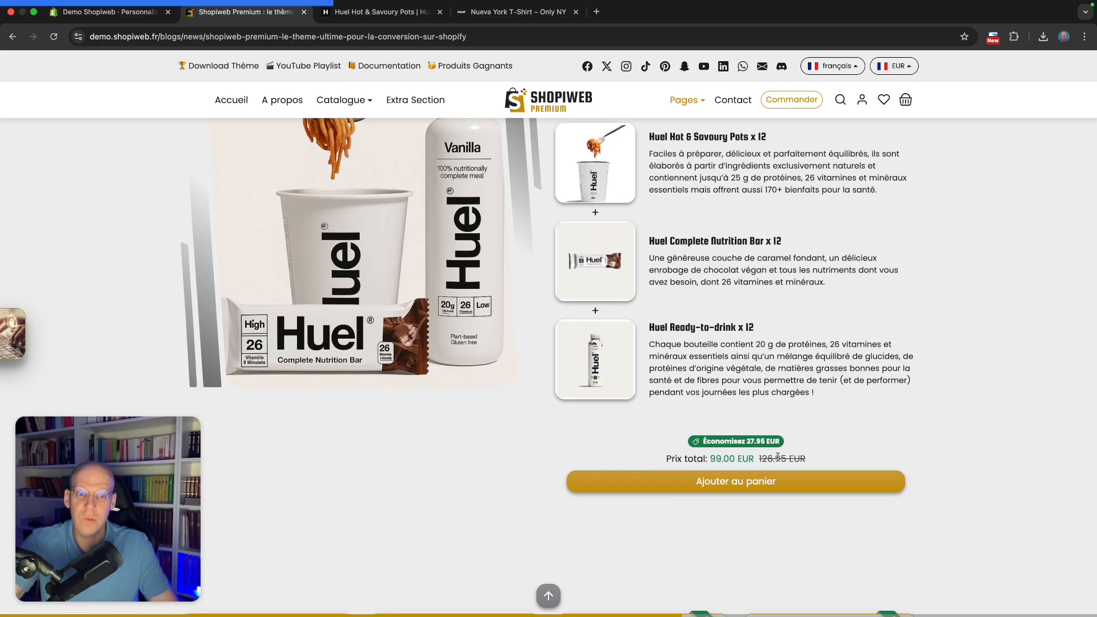
pyautogui.scroll(-1, 781, 453)
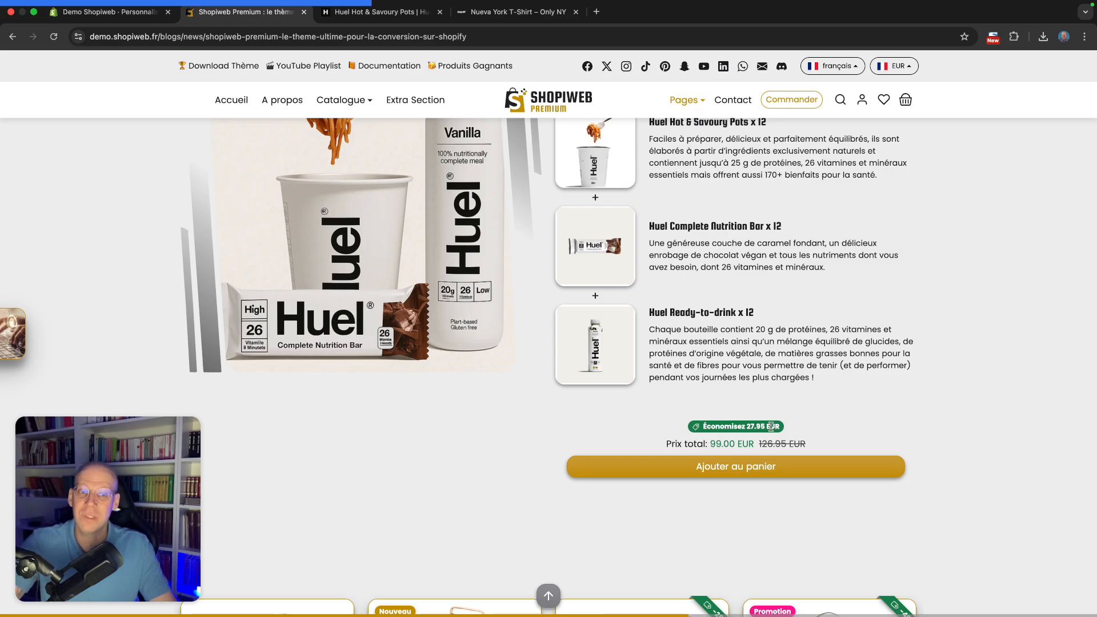
pyautogui.scroll(2, 772, 427)
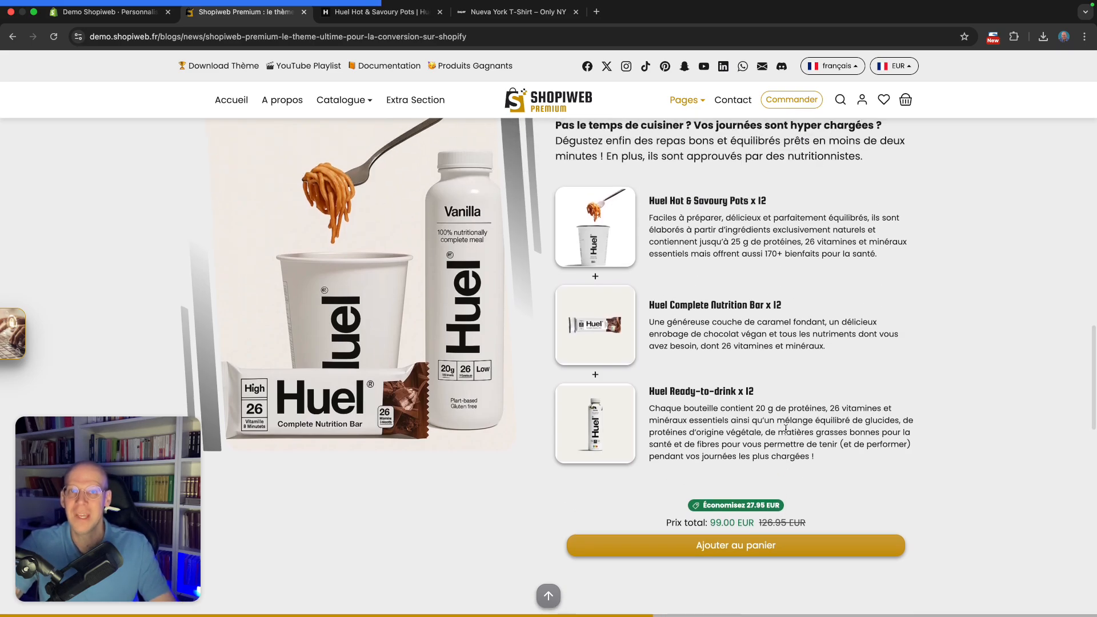
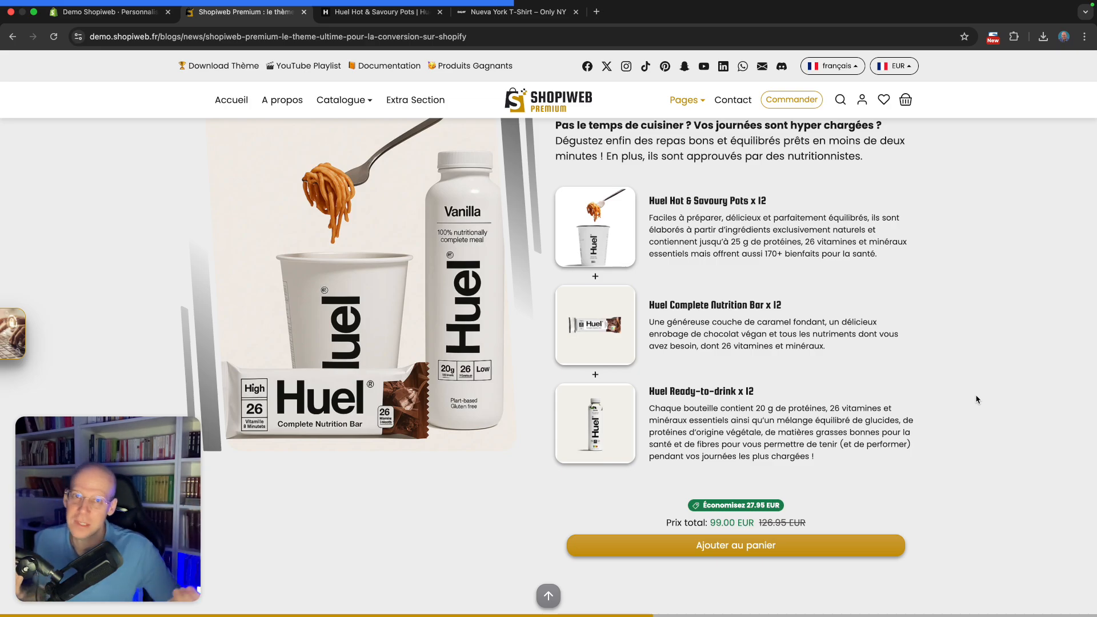
# Compare the live Nutrition Pack section with the original Huel Hot & Savoury Pots product page, then return to the blog article
pyautogui.scroll(3, 785, 399)
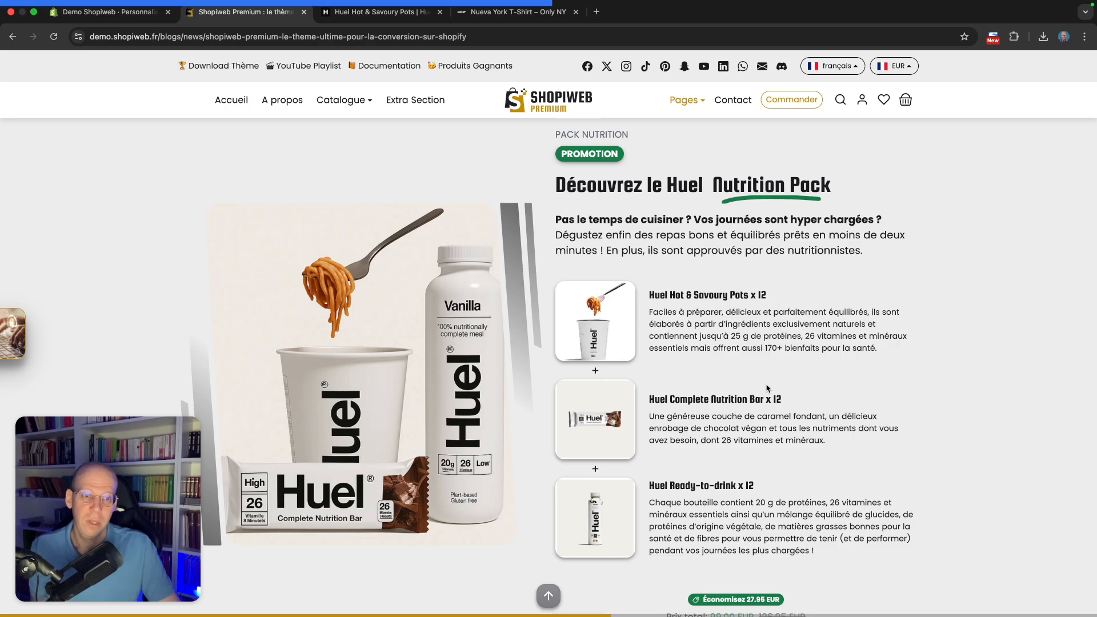
pyautogui.scroll(-1, 769, 388)
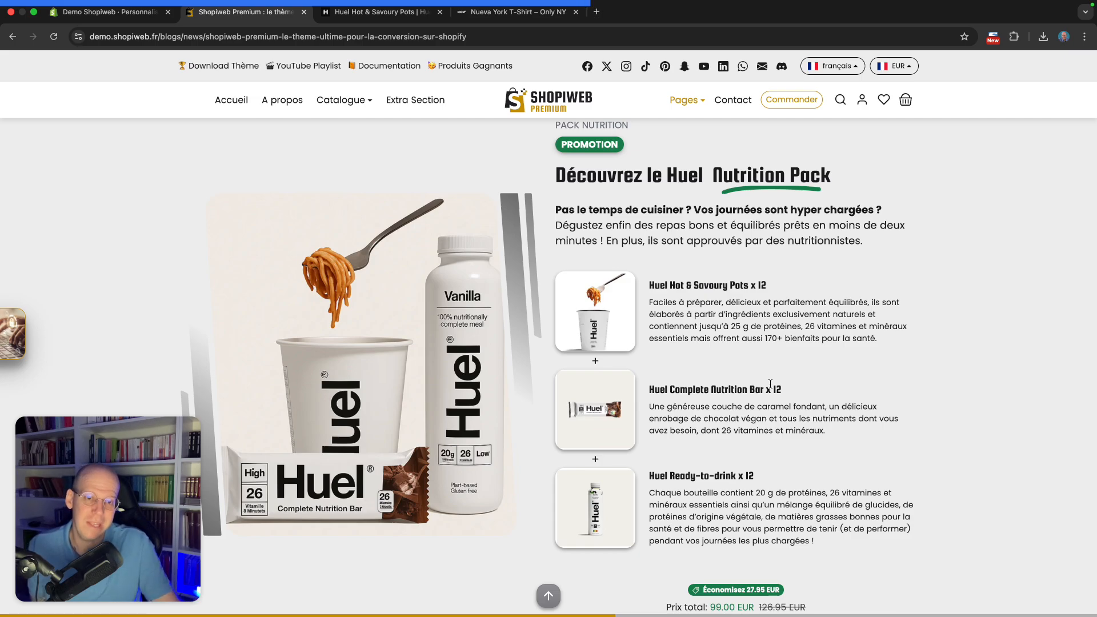
pyautogui.scroll(-1, 824, 380)
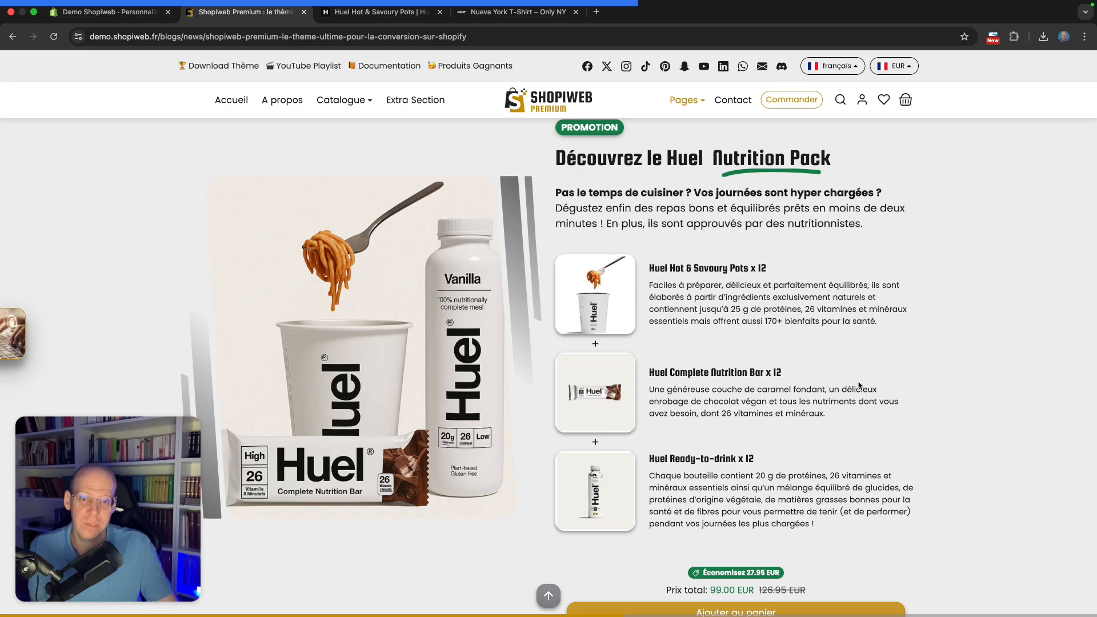
pyautogui.scroll(1, 859, 385)
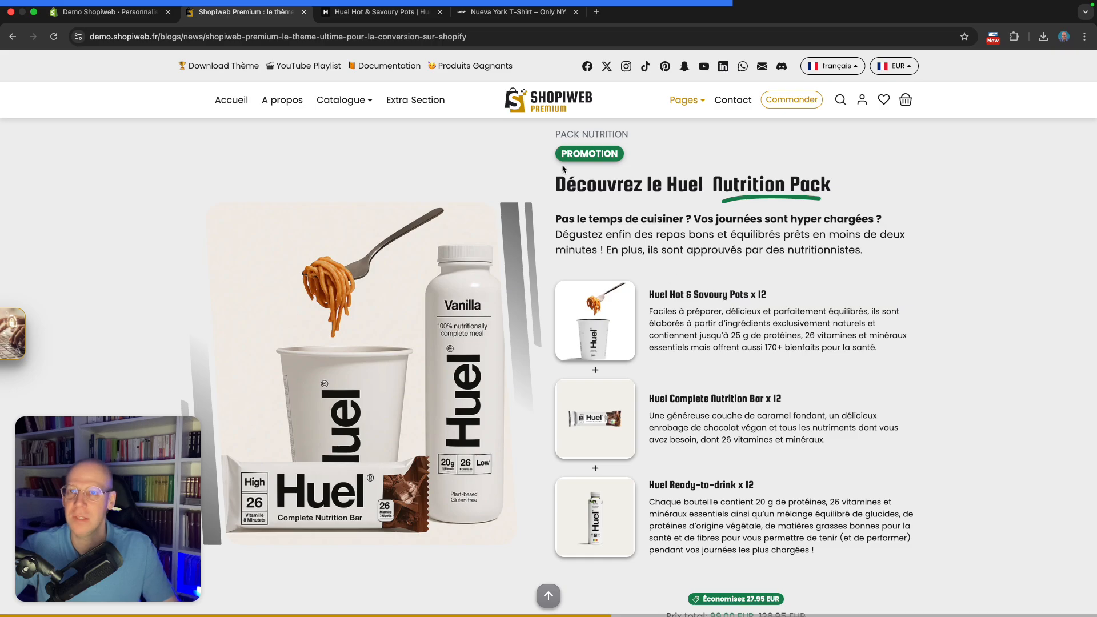
pyautogui.click(345, 13)
pyautogui.scroll(-1, 835, 334)
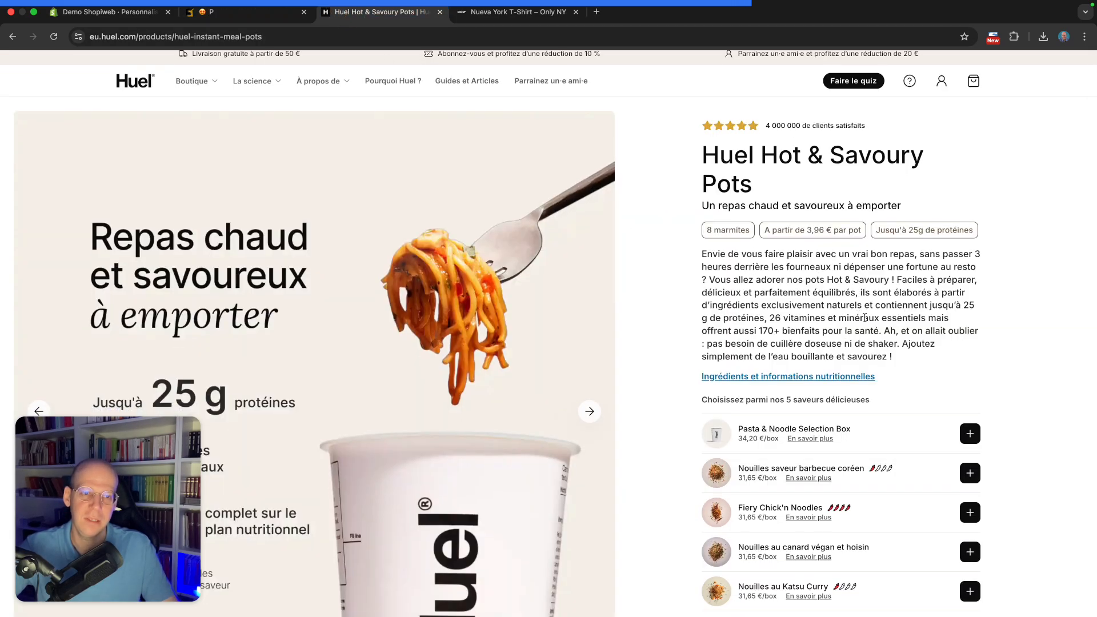
pyautogui.scroll(-1, 861, 317)
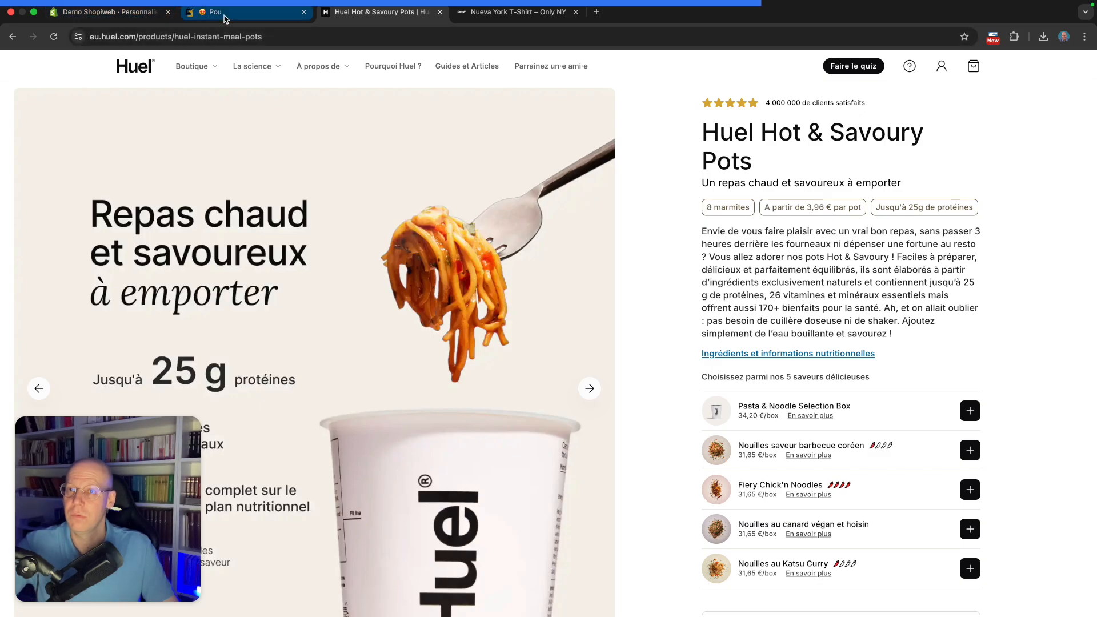
pyautogui.click(225, 16)
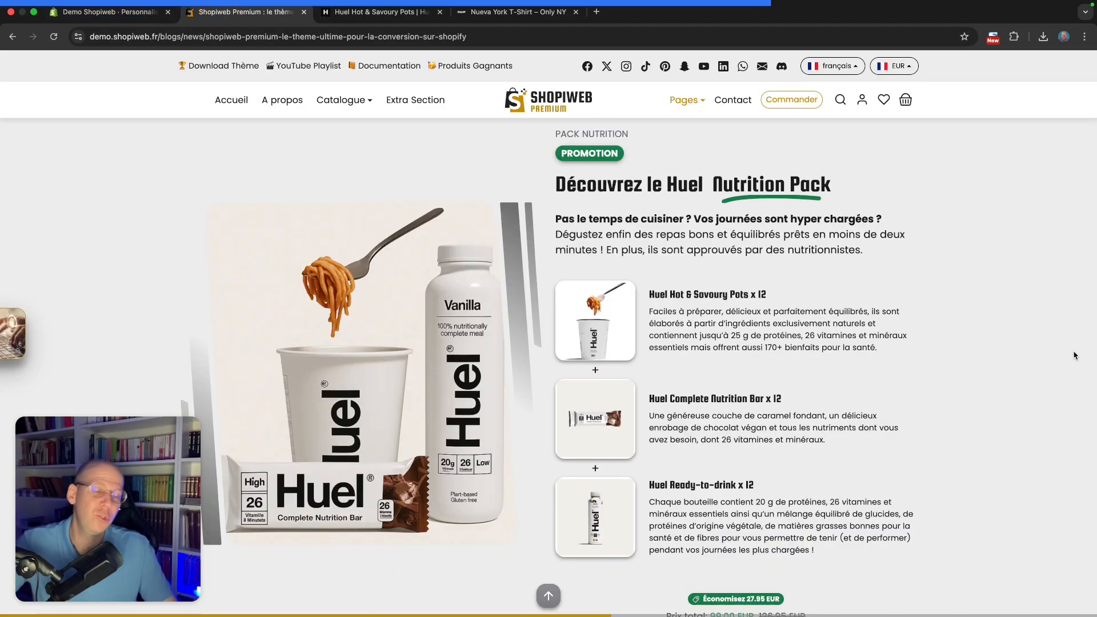